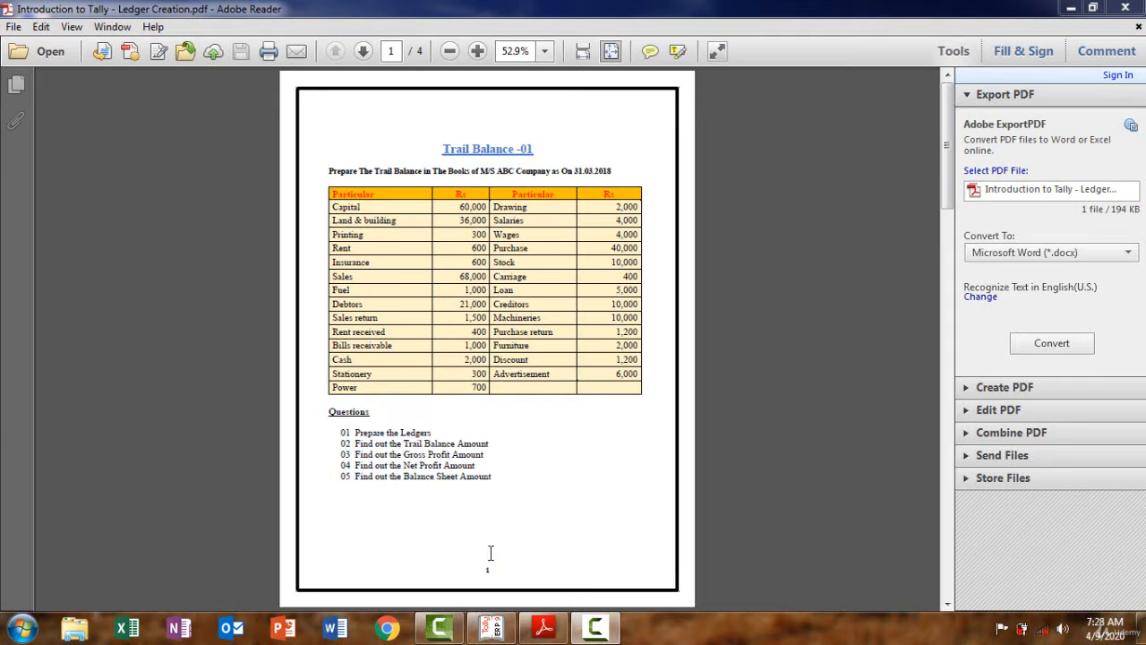
Switch to Tally.ERP 9 and open the single-ledger creation form for ABC Company
{"action": "left_click", "coordinate": [492, 626]}
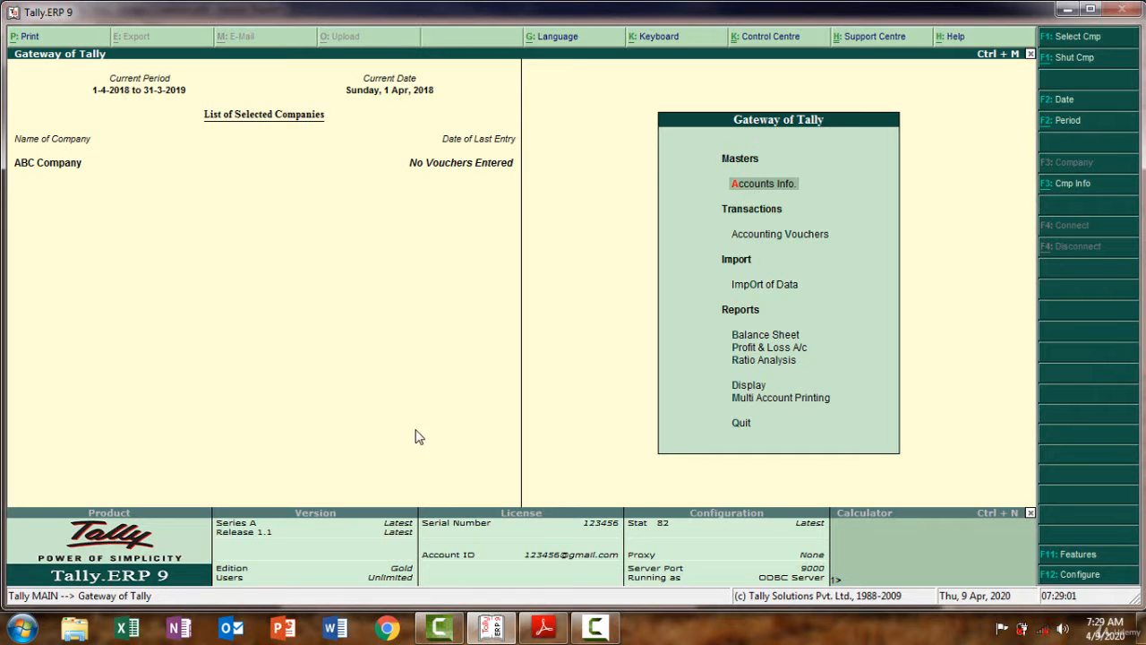
{"action": "left_click", "coordinate": [544, 626]}
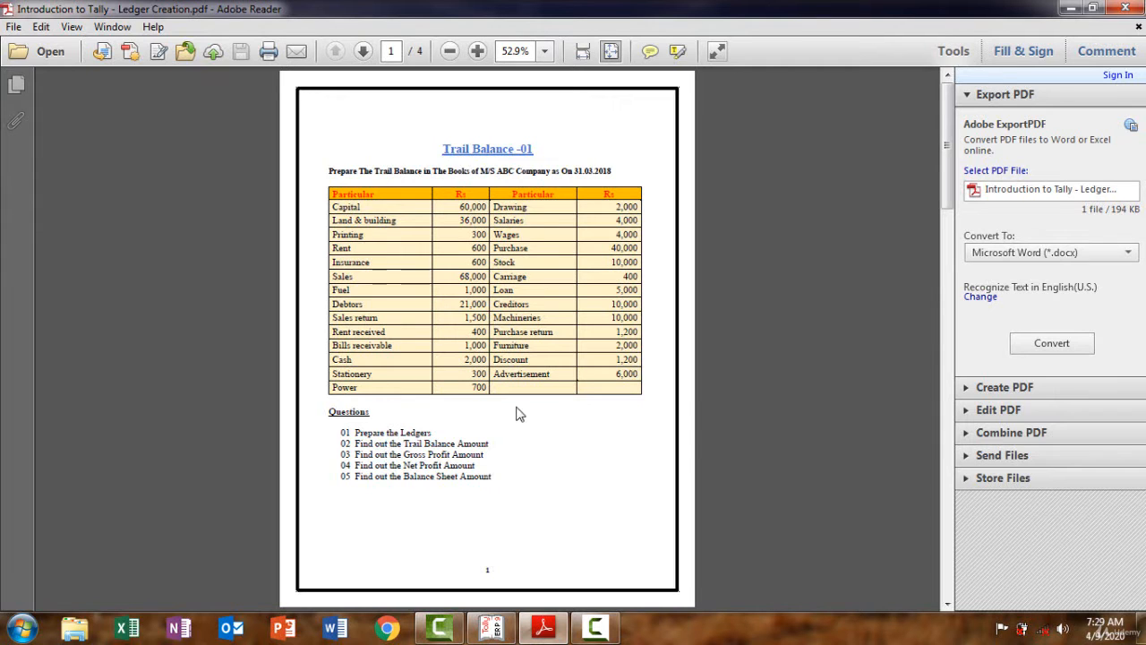
{"action": "left_click", "coordinate": [492, 627]}
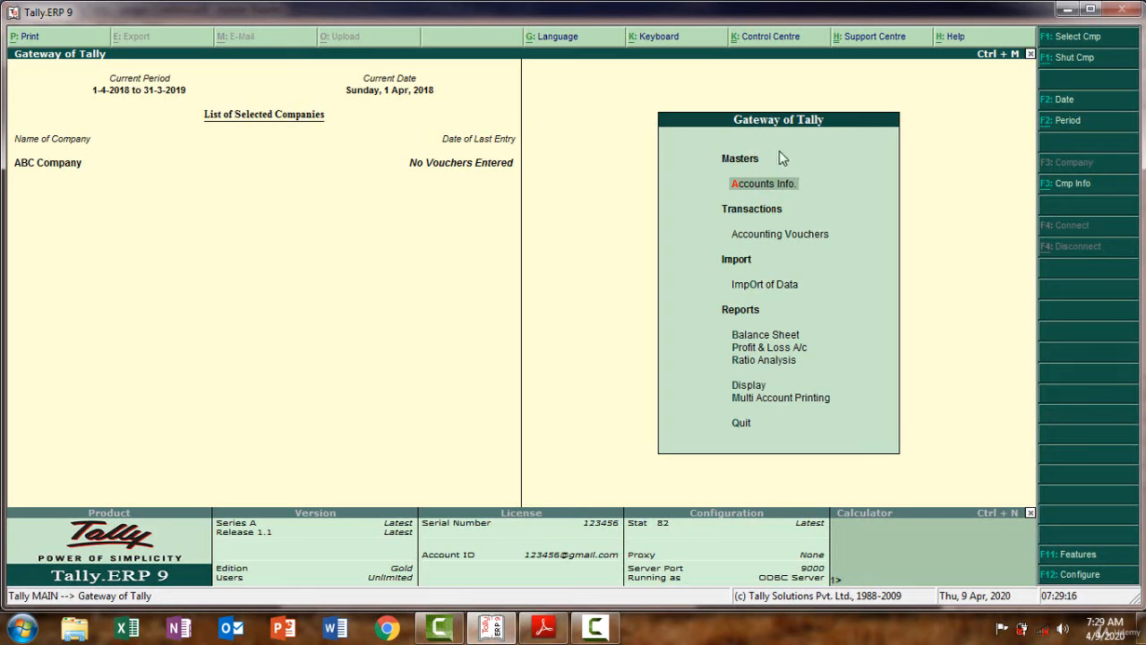
{"action": "left_click", "coordinate": [763, 184]}
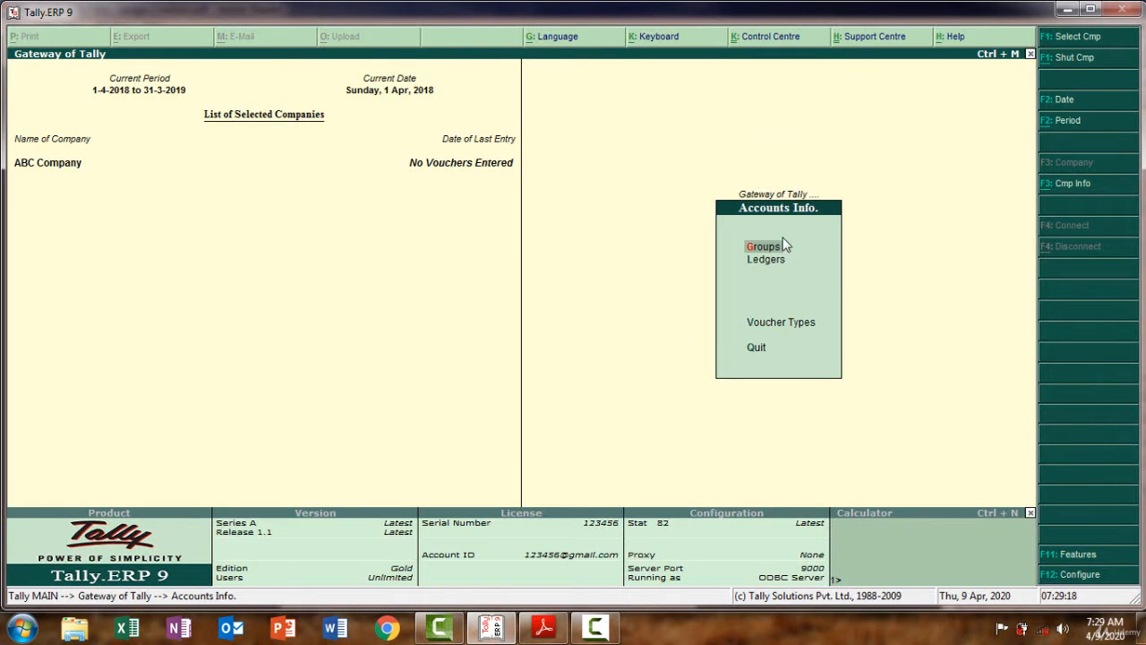
{"action": "left_click", "coordinate": [766, 265]}
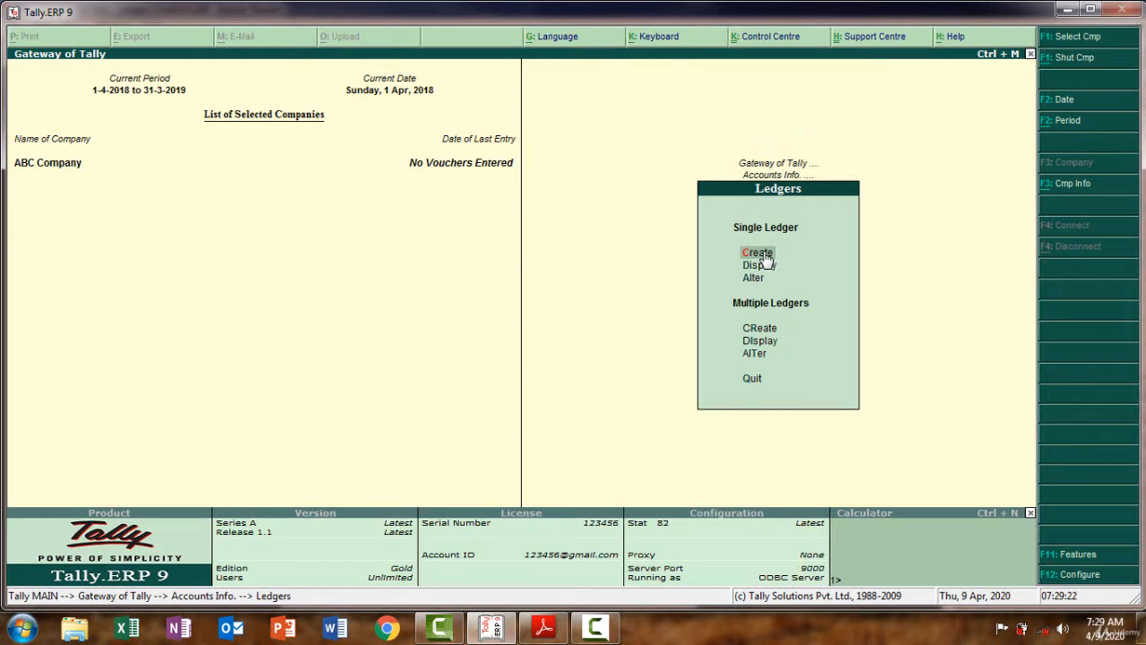
{"action": "left_click", "coordinate": [763, 258]}
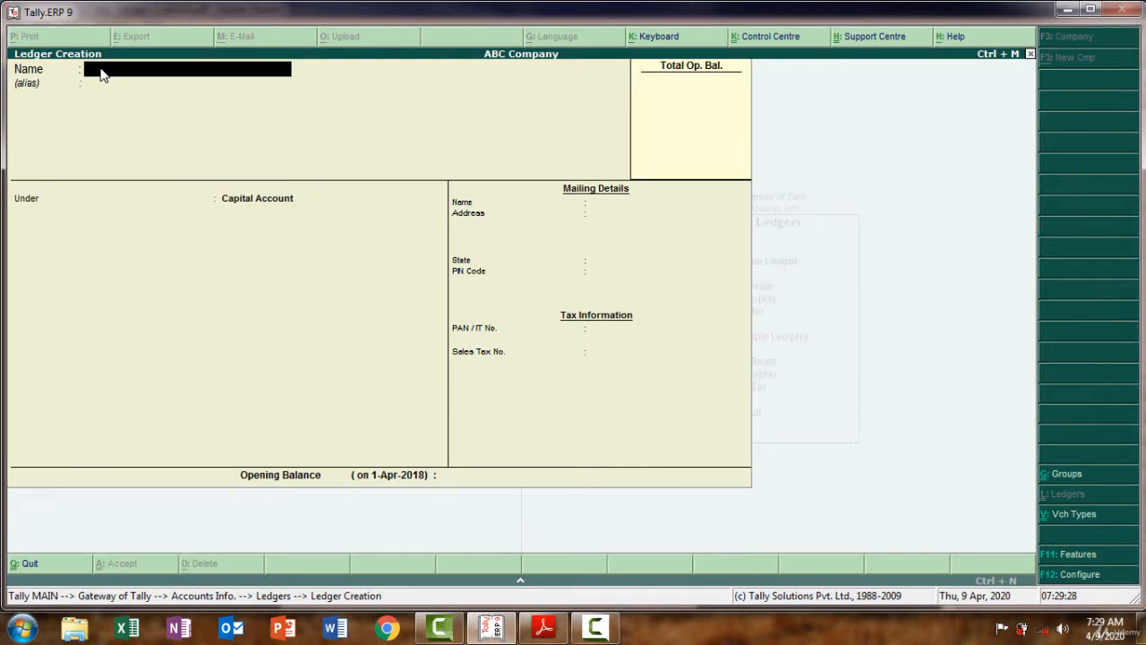
Name the new ledger Capital, keep it under Capital Account, and set its state to Not Applicable
{"action": "type", "text": "Capital"}
{"action": "key", "text": "Return"}
{"action": "key", "text": "Return"}
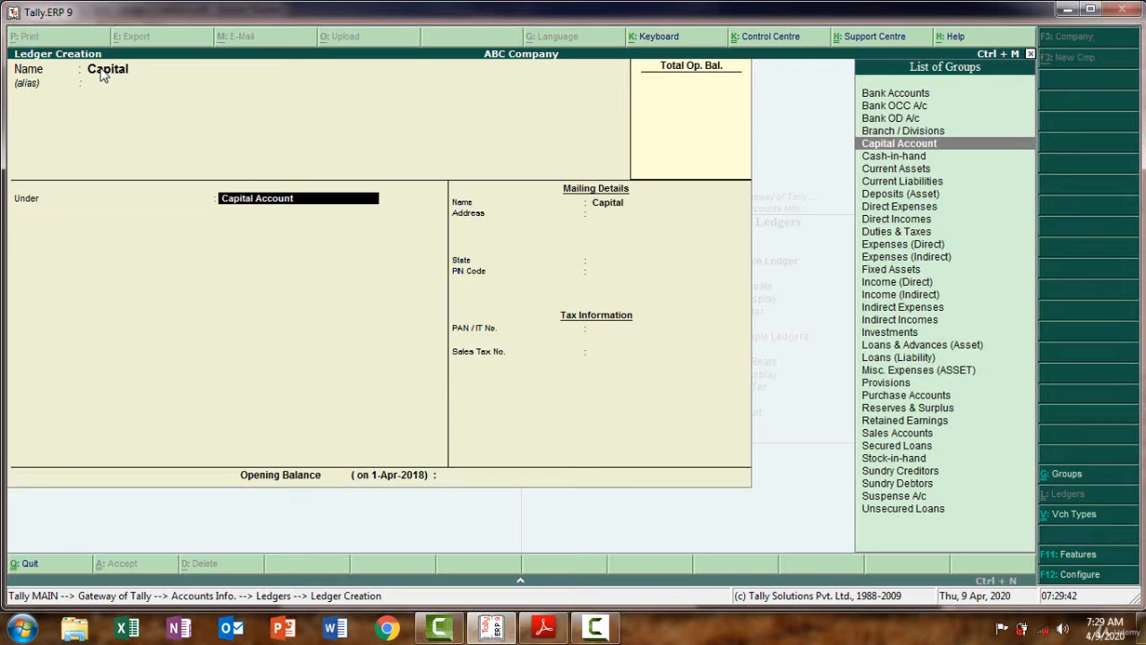
{"action": "key", "text": "Return"}
{"action": "key", "text": "Return"}
{"action": "key", "text": "Return"}
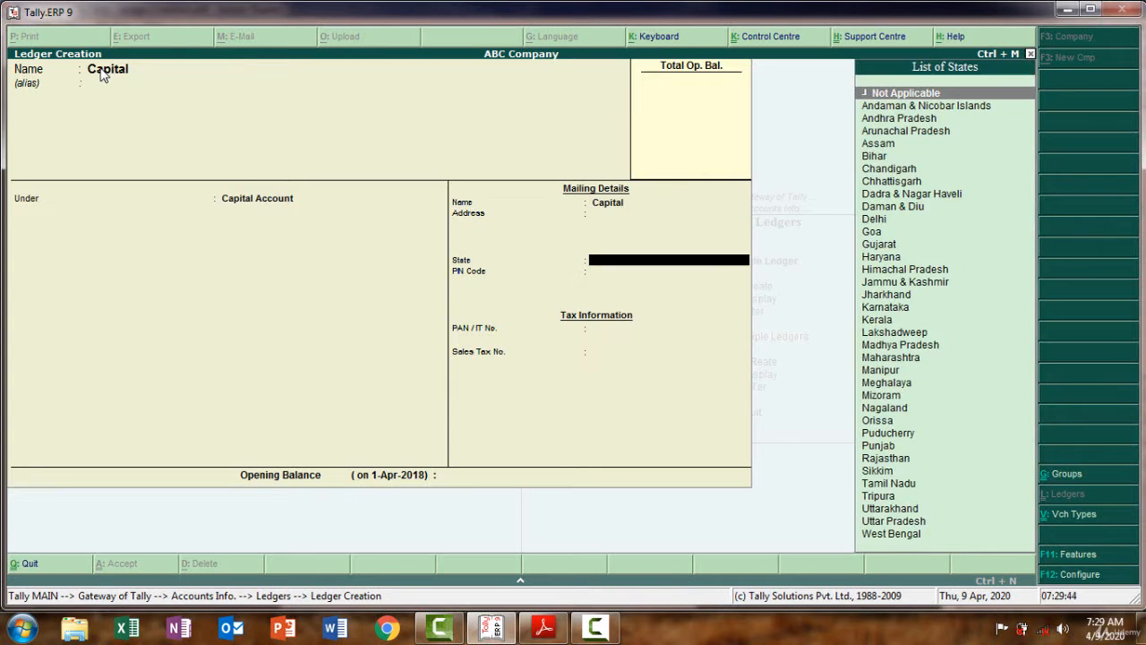
{"action": "key", "text": "Return"}
{"action": "key", "text": "Return"}
{"action": "key", "text": "Return"}
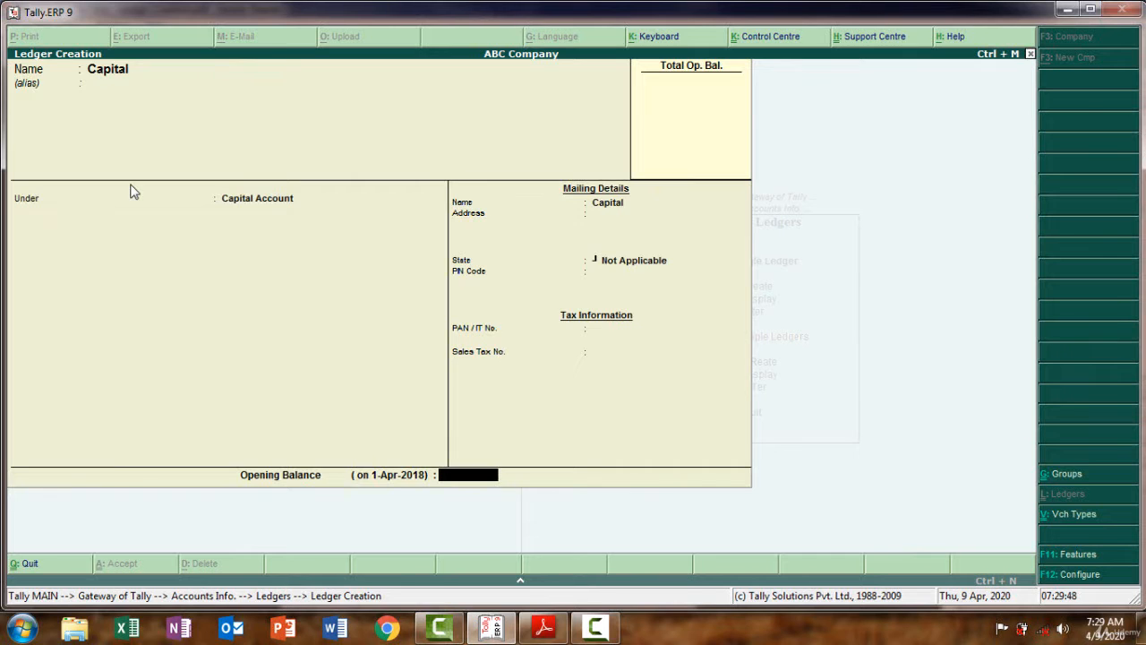
Look up the Capital amount in the trial balance PDF, enter 60,000 Cr as the opening balance, and save the ledger
{"action": "left_click", "coordinate": [542, 633]}
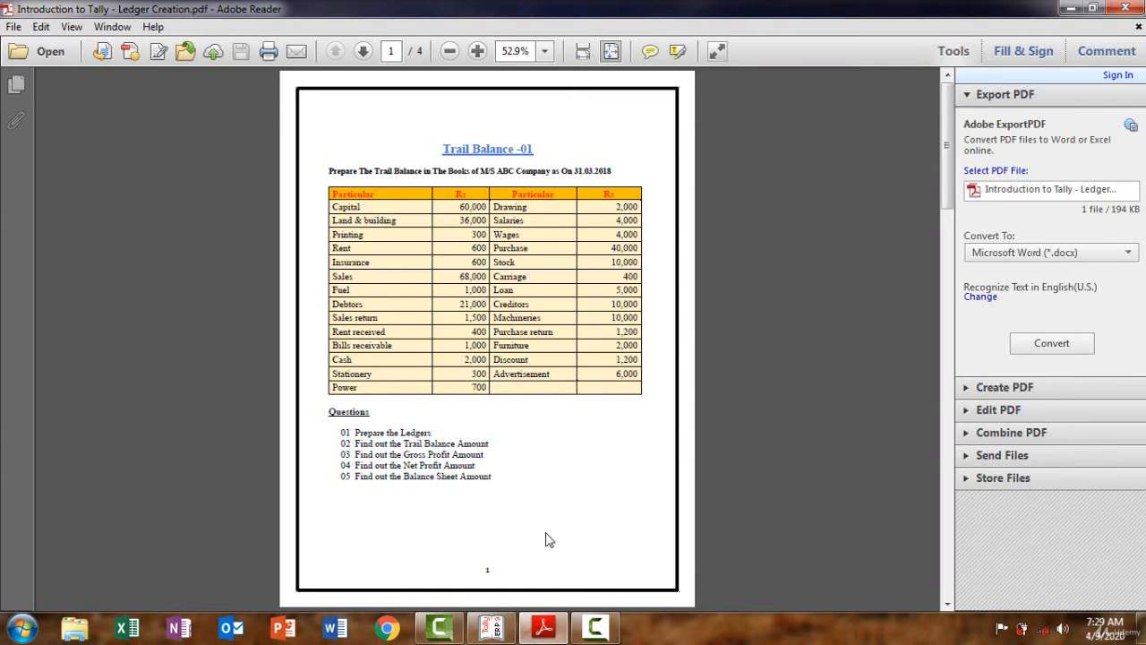
{"action": "left_click", "coordinate": [490, 630]}
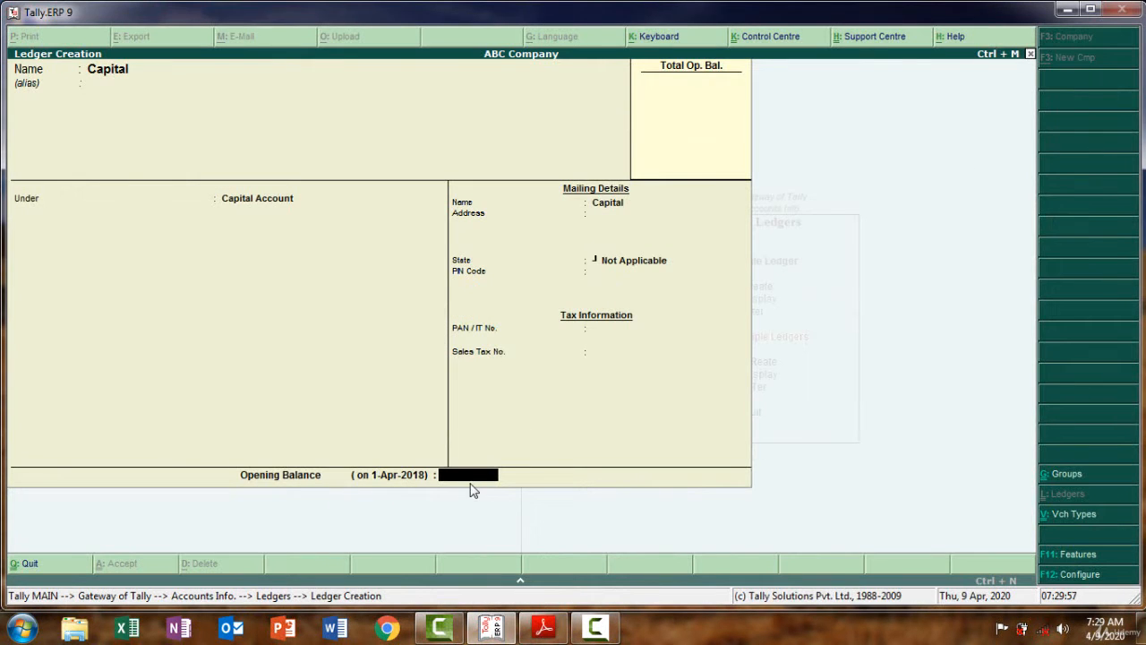
{"action": "type", "text": "60,000"}
{"action": "key", "text": "Return"}
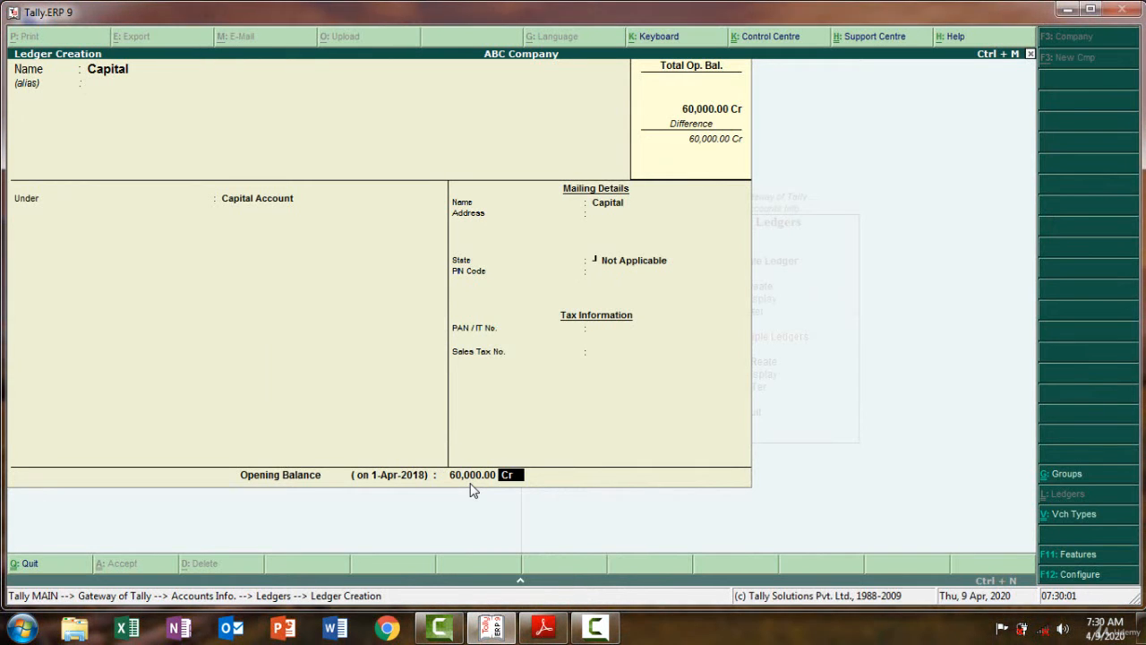
{"action": "key", "text": "Return"}
{"action": "key", "text": "Return"}
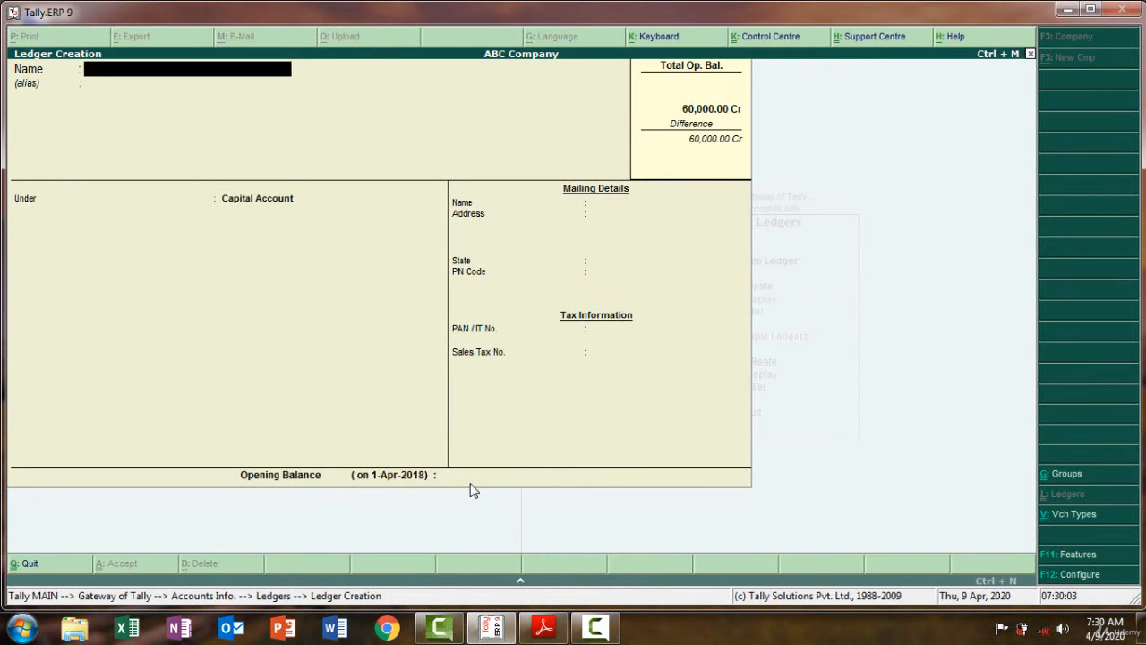
Check the next entry in the trial balance PDF and name the new Tally ledger Land & Building
{"action": "left_click", "coordinate": [596, 629]}
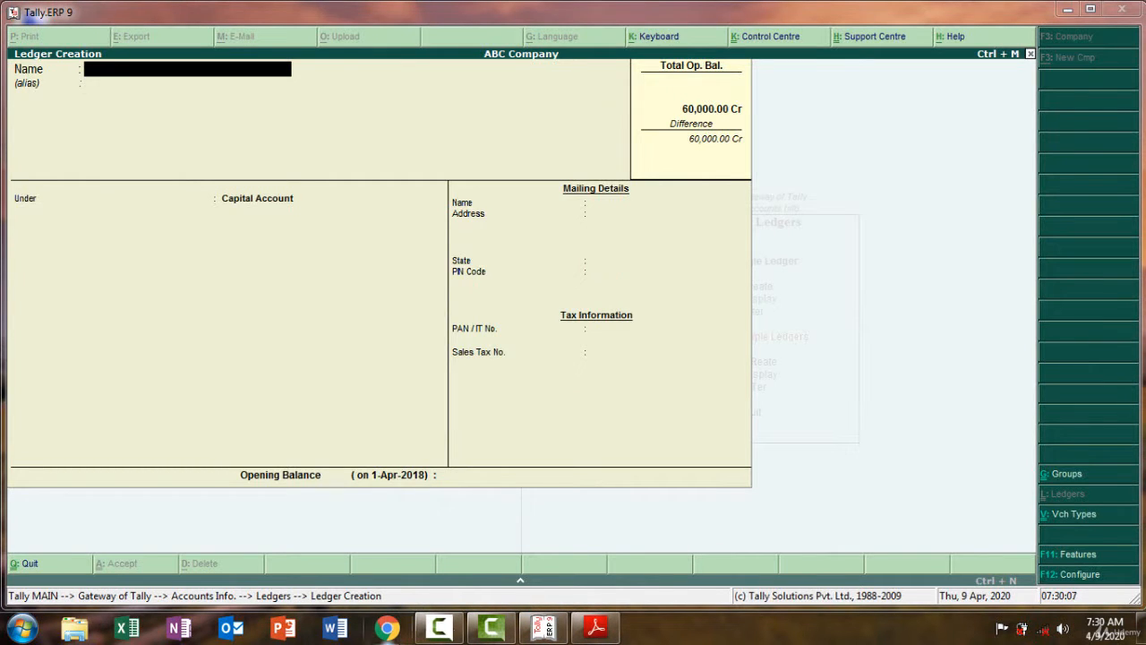
{"action": "left_click", "coordinate": [544, 628]}
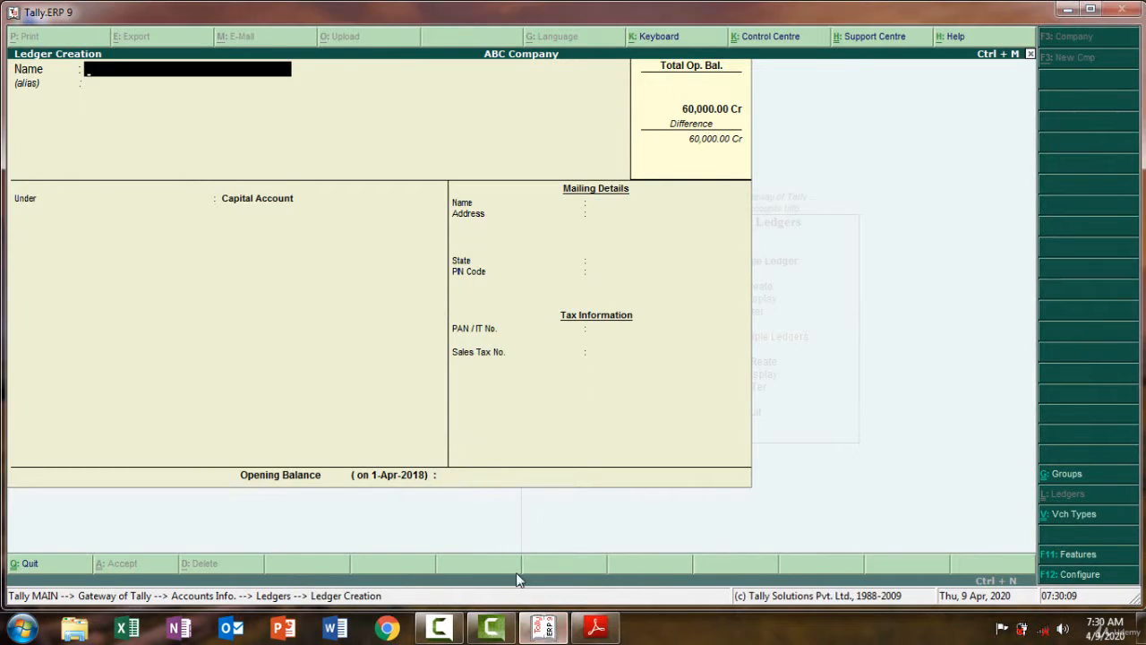
{"action": "left_click", "coordinate": [604, 629]}
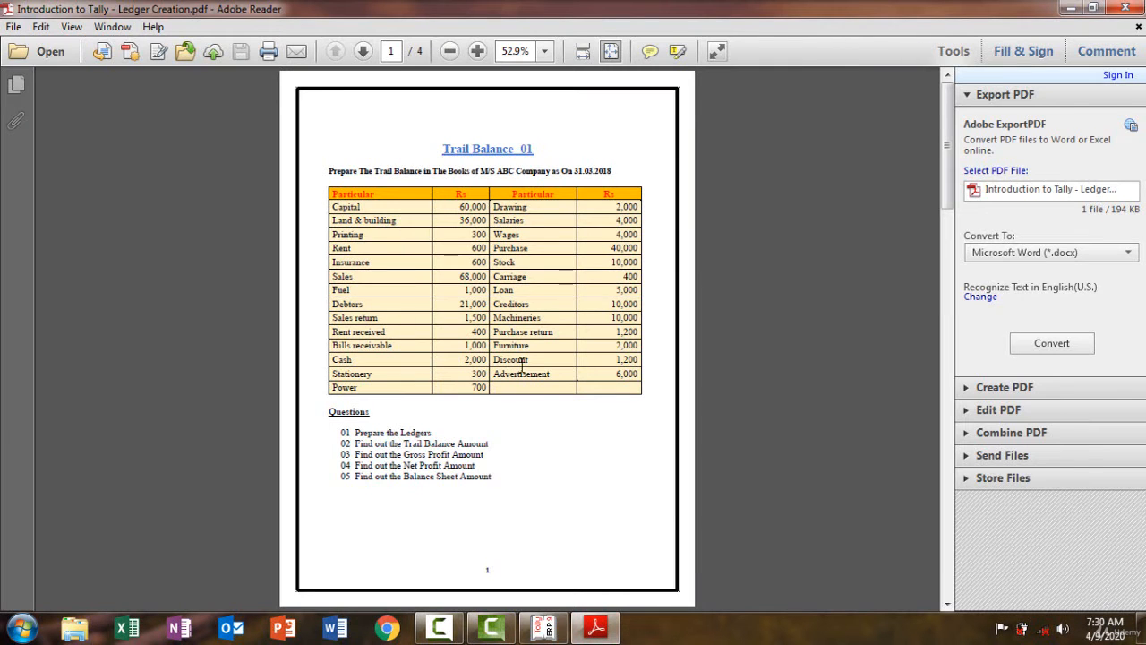
{"action": "left_click", "coordinate": [604, 629]}
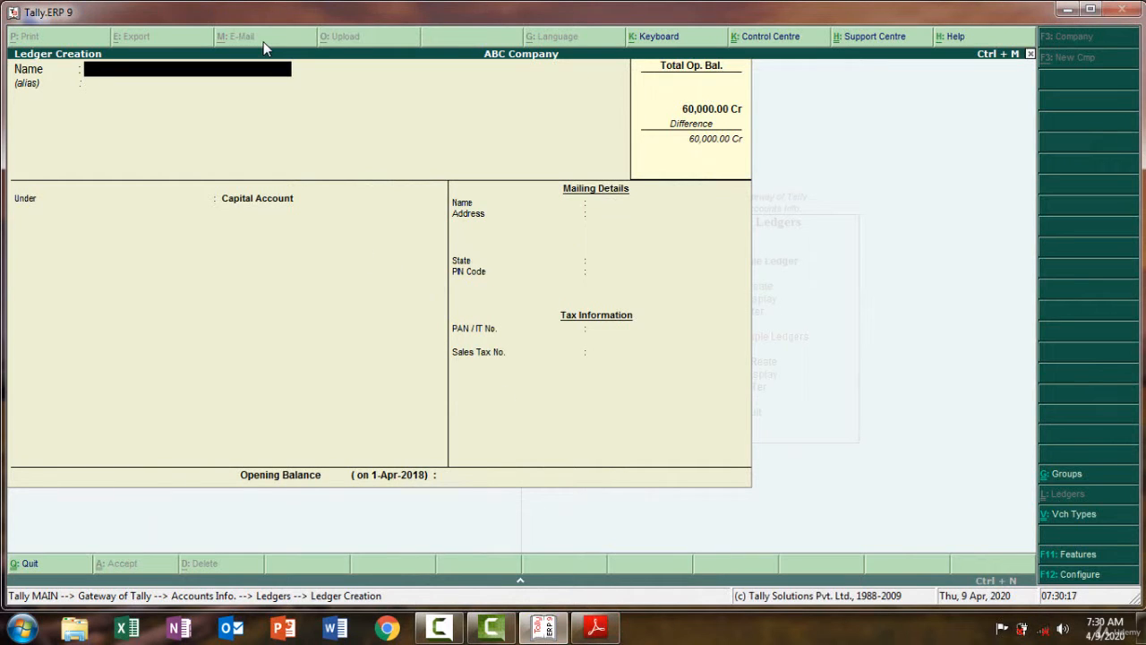
{"action": "type", "text": "Land &building"}
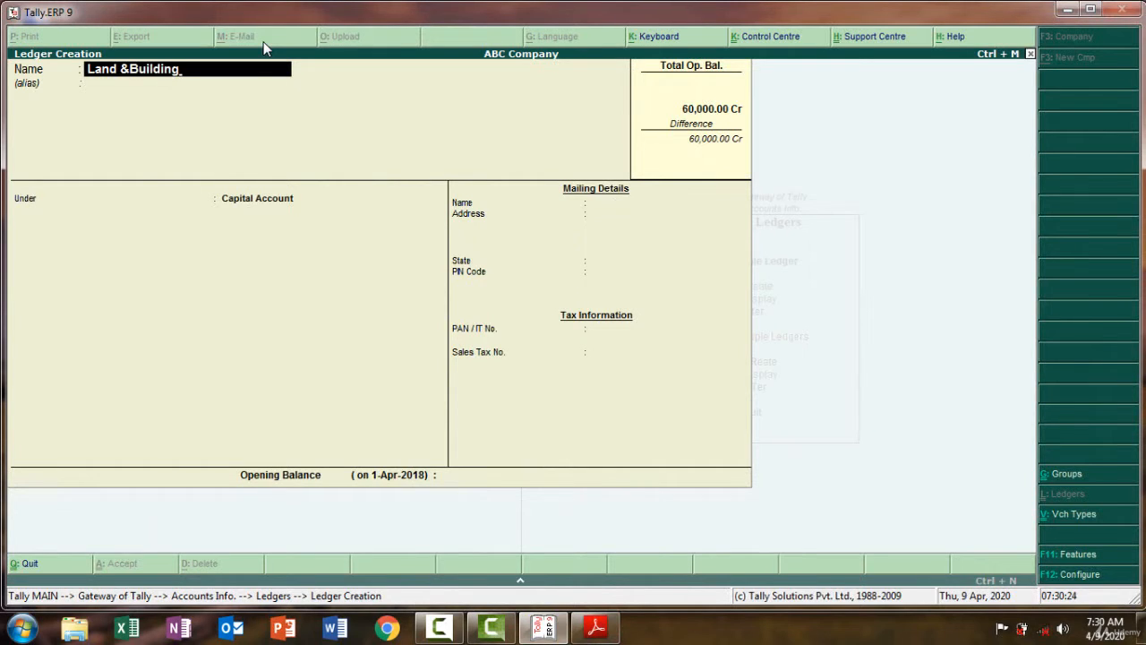
{"action": "key", "text": "BackSpace"}
{"action": "key", "text": "BackSpace"}
{"action": "key", "text": "BackSpace"}
{"action": "key", "text": "BackSpace"}
{"action": "key", "text": "BackSpace"}
{"action": "key", "text": "BackSpace"}
{"action": "key", "text": "BackSpace"}
{"action": "type", "text": "Building"}
{"action": "key", "text": "Return"}
{"action": "key", "text": "Return"}
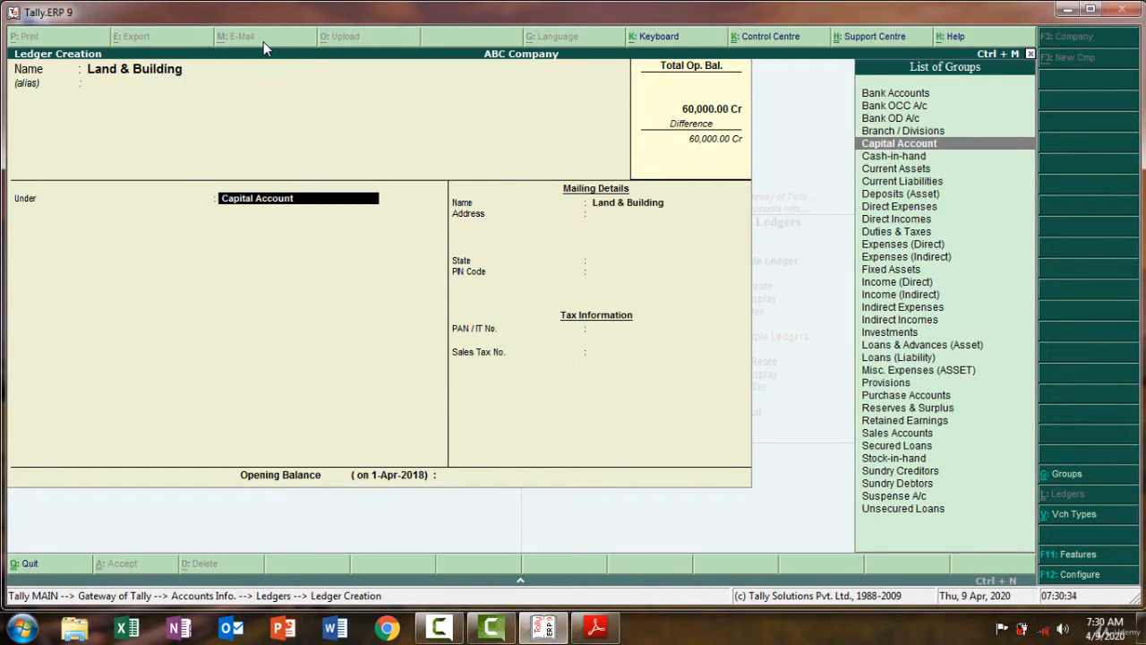
Place the Land & Building ledger under Fixed Assets and save it with an opening balance of 36,000
{"action": "type", "text": "F"}
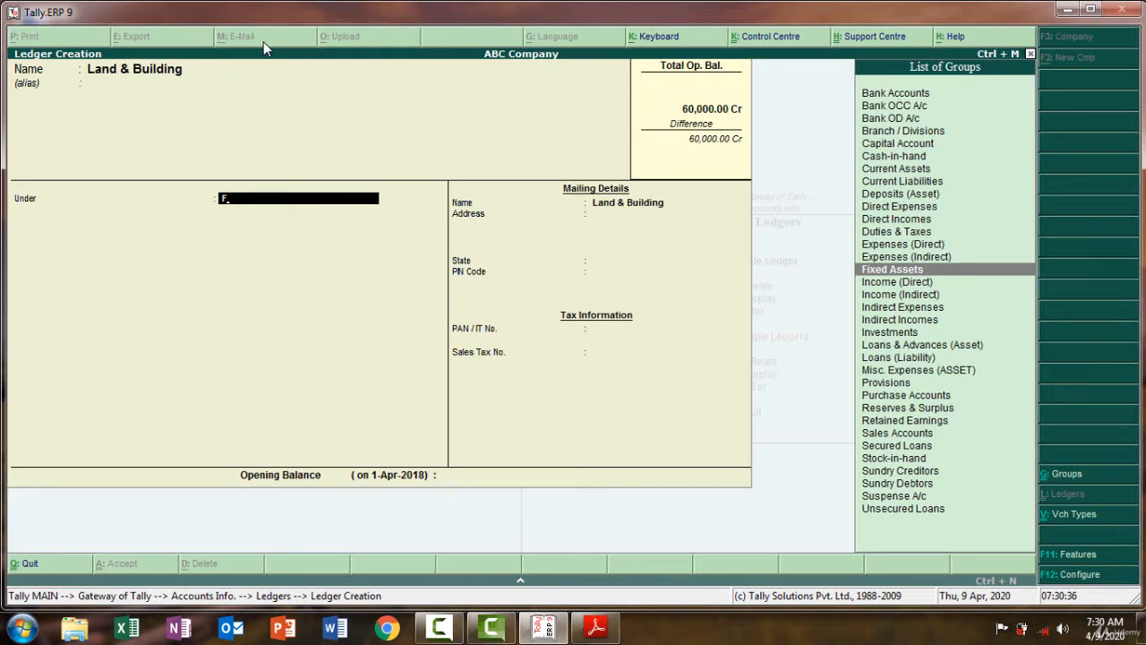
{"action": "type", "text": "ix"}
{"action": "key", "text": "Return"}
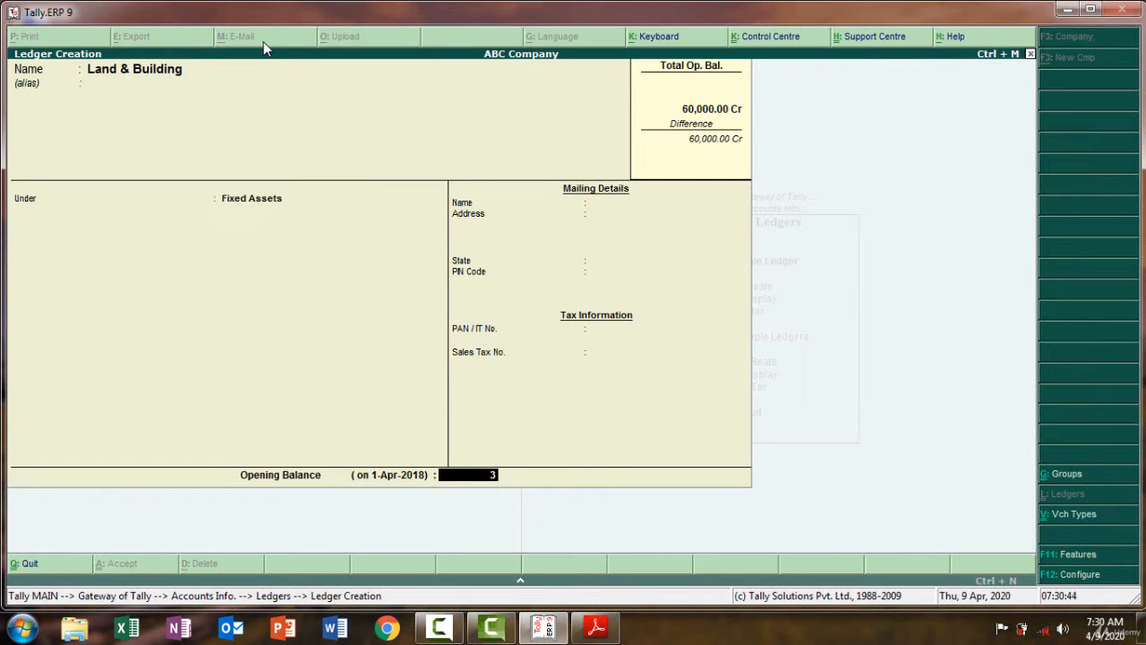
{"action": "type", "text": "36000"}
{"action": "key", "text": "Return"}
{"action": "key", "text": "Return"}
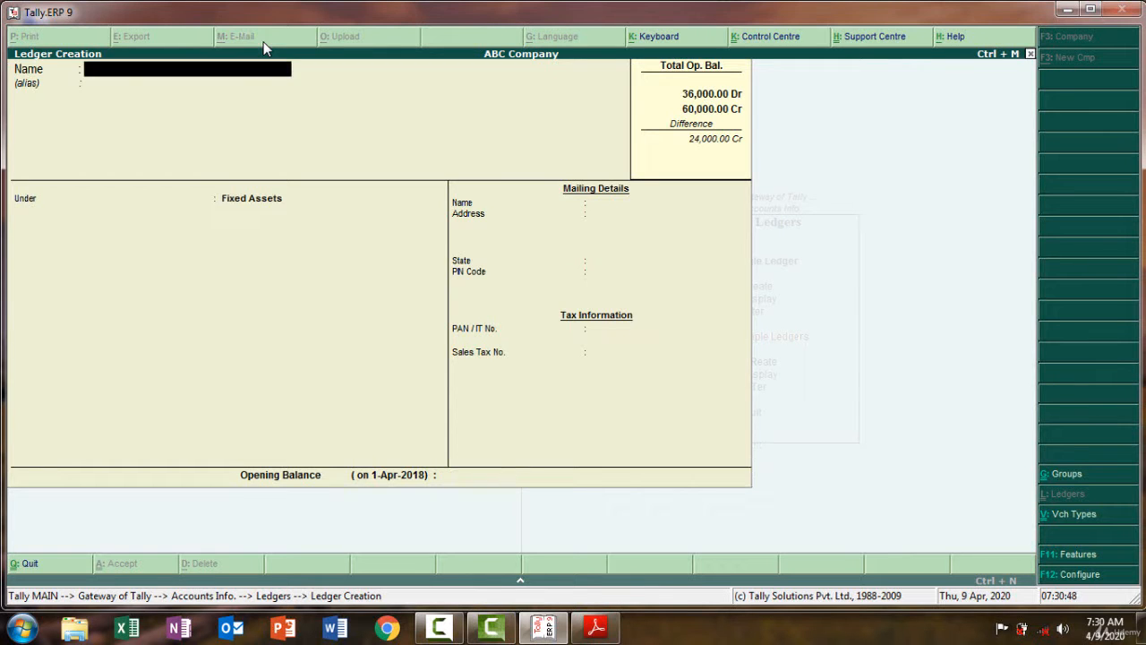
Check the third entry in the trial balance PDF and name the new Tally ledger Printing
{"action": "left_click", "coordinate": [597, 633]}
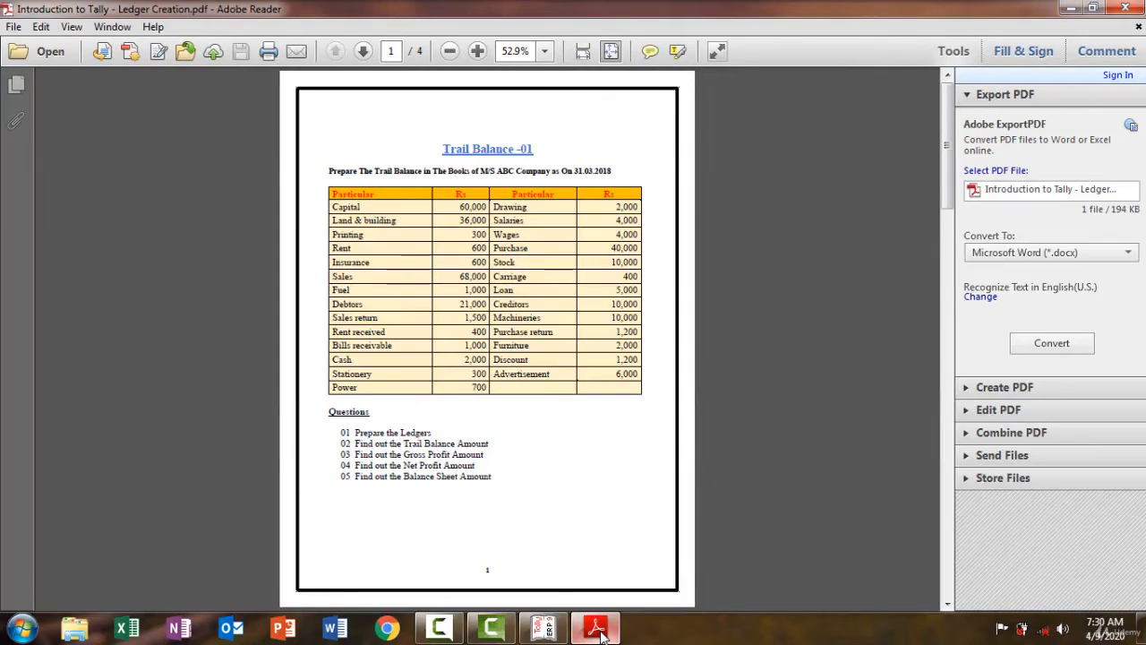
{"action": "left_click", "coordinate": [598, 631]}
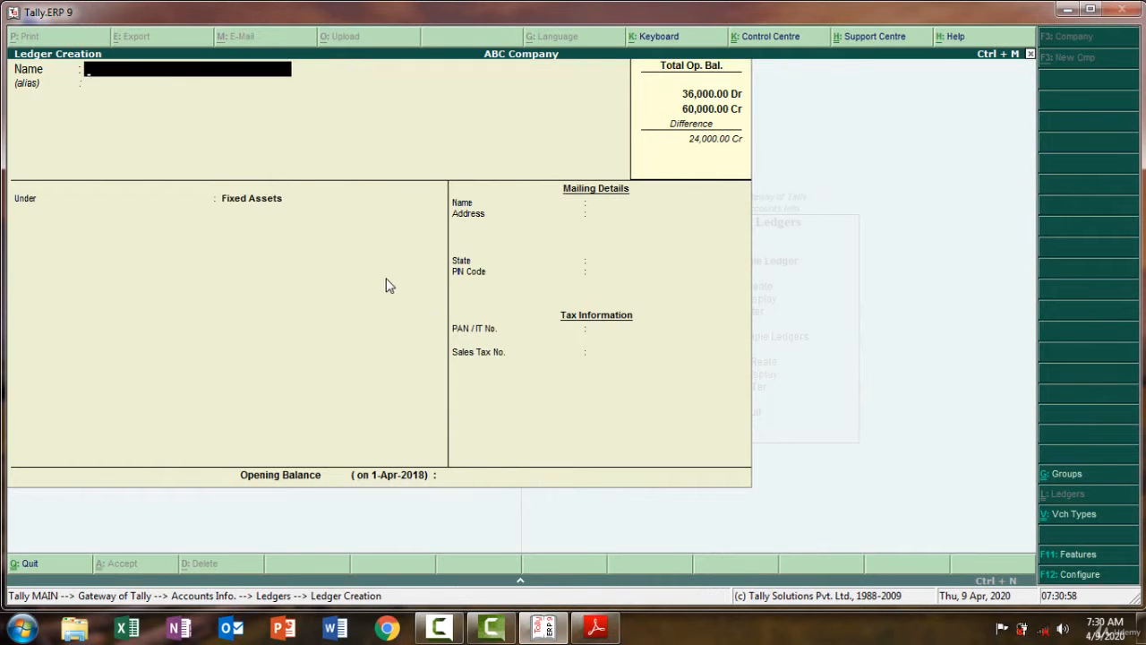
{"action": "type", "text": "Printing"}
{"action": "key", "text": "Return"}
{"action": "key", "text": "Return"}
Assign the Printing ledger to the Indirect Expenses group
{"action": "type", "text": "I"}
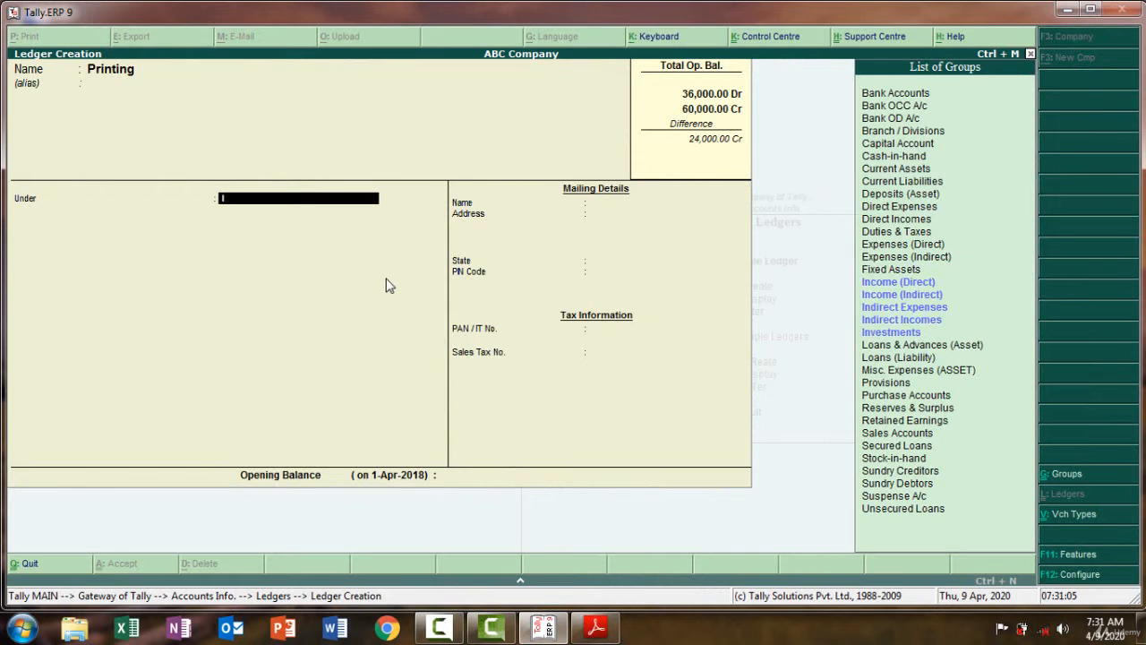
{"action": "type", "text": "nd"}
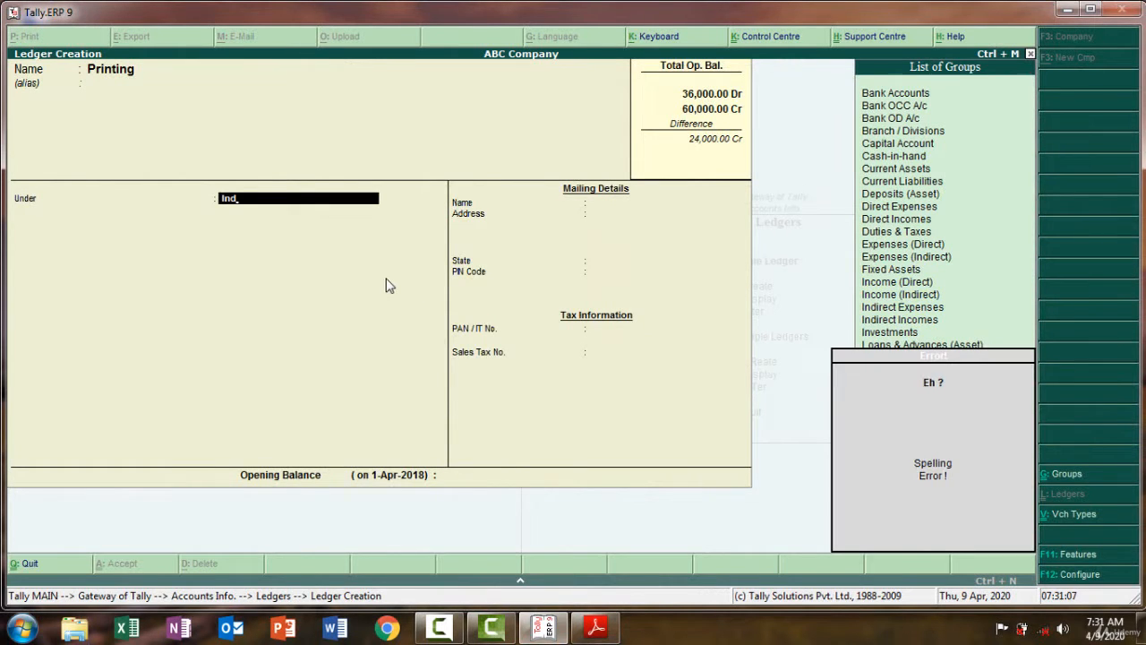
{"action": "key", "text": "BackSpace"}
{"action": "key", "text": "BackSpace"}
{"action": "type", "text": "n"}
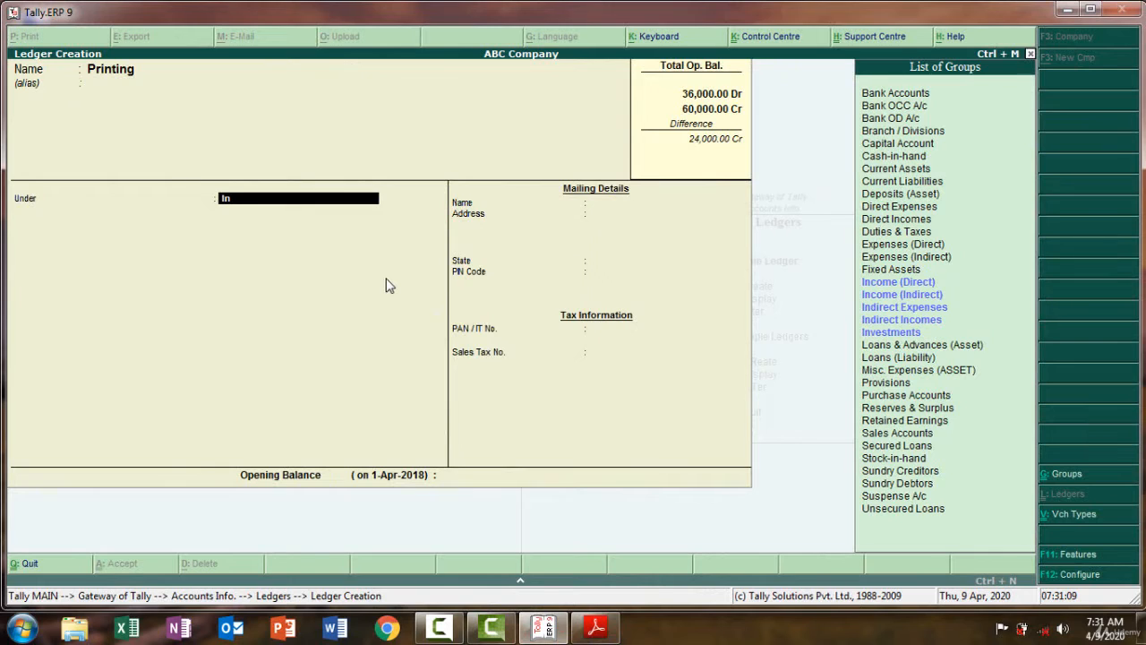
{"action": "type", "text": "d"}
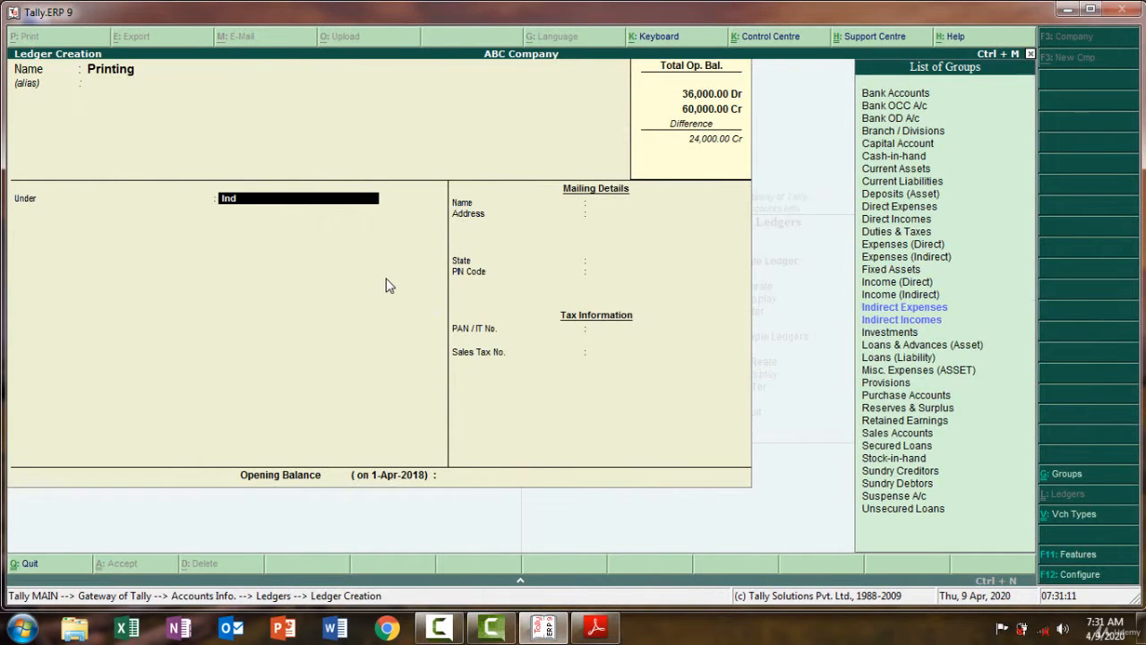
{"action": "key", "text": "Down"}
{"action": "key", "text": "Return"}
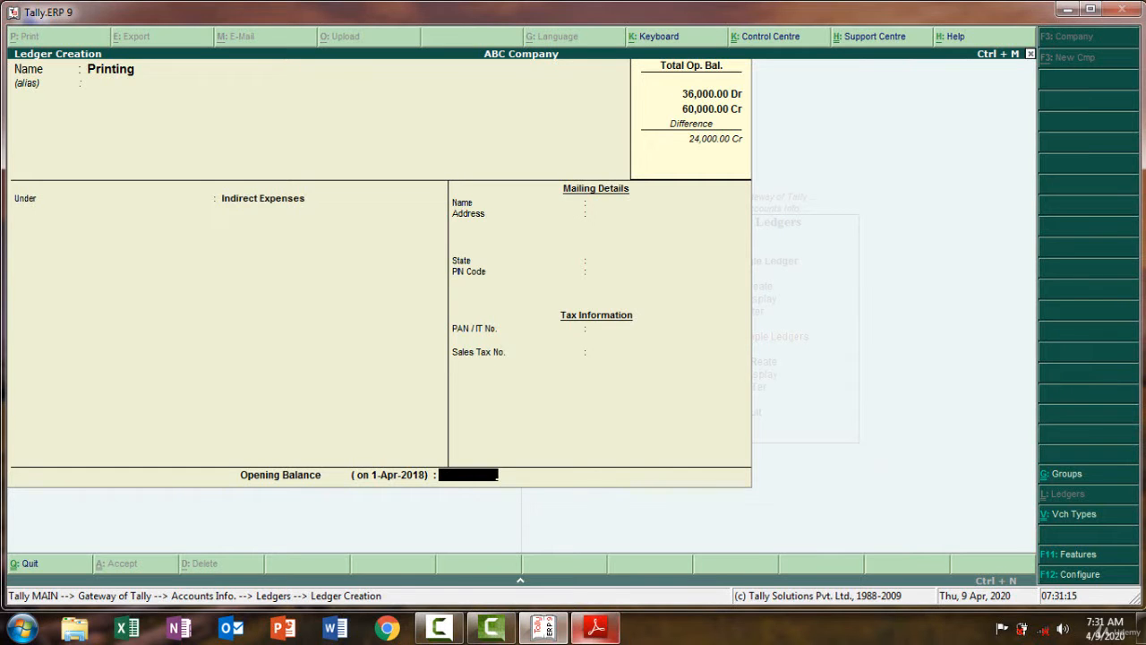
Look up the Printing amount in the trial balance PDF, enter 300 as the opening balance, and save the ledger
{"action": "left_click", "coordinate": [595, 627]}
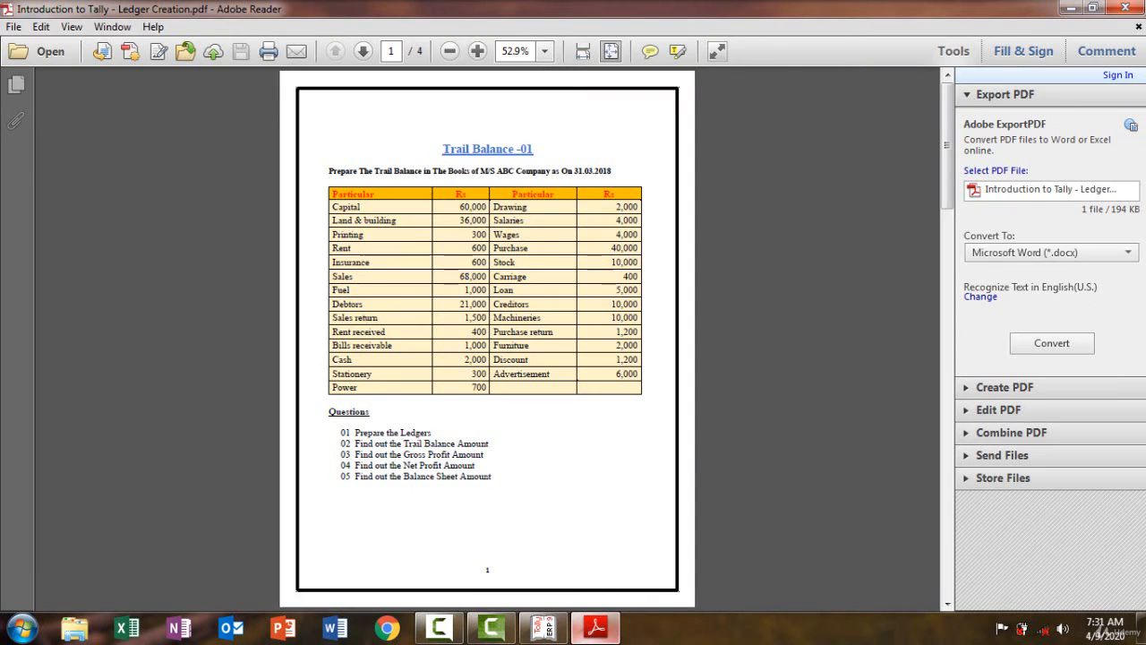
{"action": "left_click", "coordinate": [596, 627]}
{"action": "type", "text": "300"}
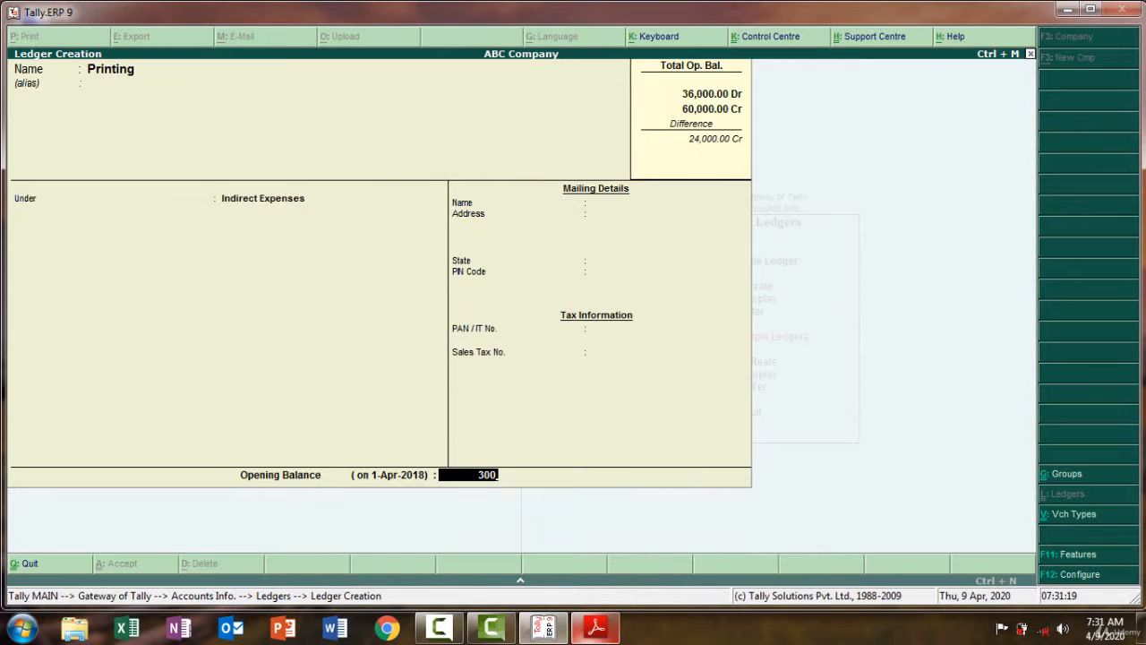
{"action": "key", "text": "Return"}
{"action": "key", "text": "Return"}
{"action": "key", "text": "Return"}
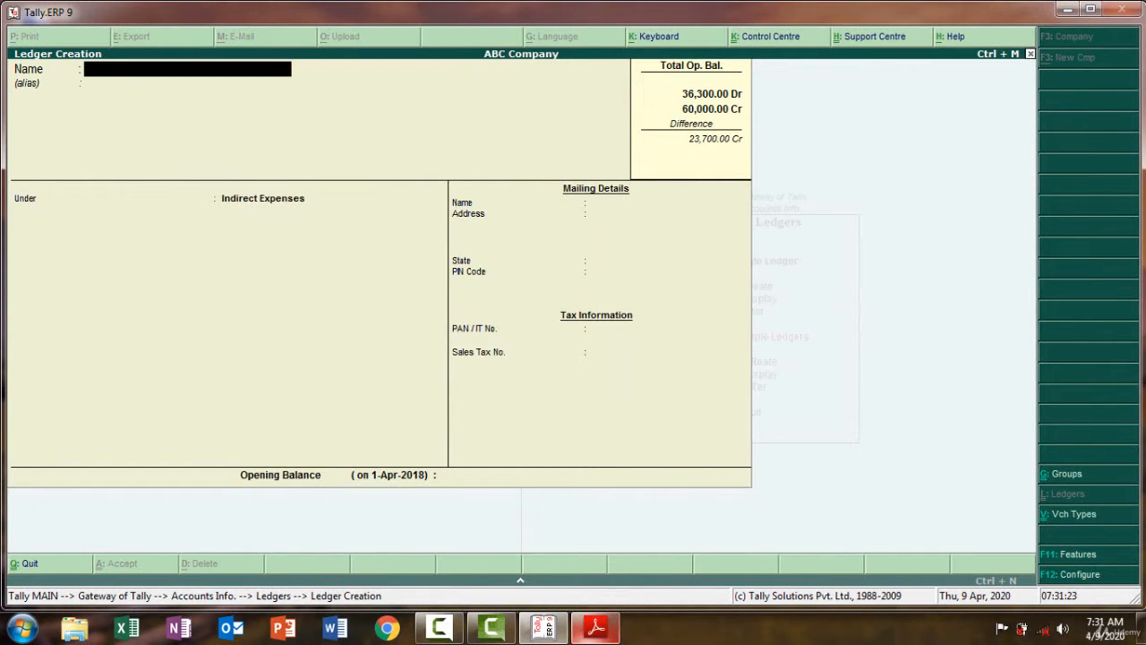
Copy Rent from the trial balance PDF, paste it as the new Tally ledger's name, and keep the group as Indirect Expenses
{"action": "left_click", "coordinate": [595, 631]}
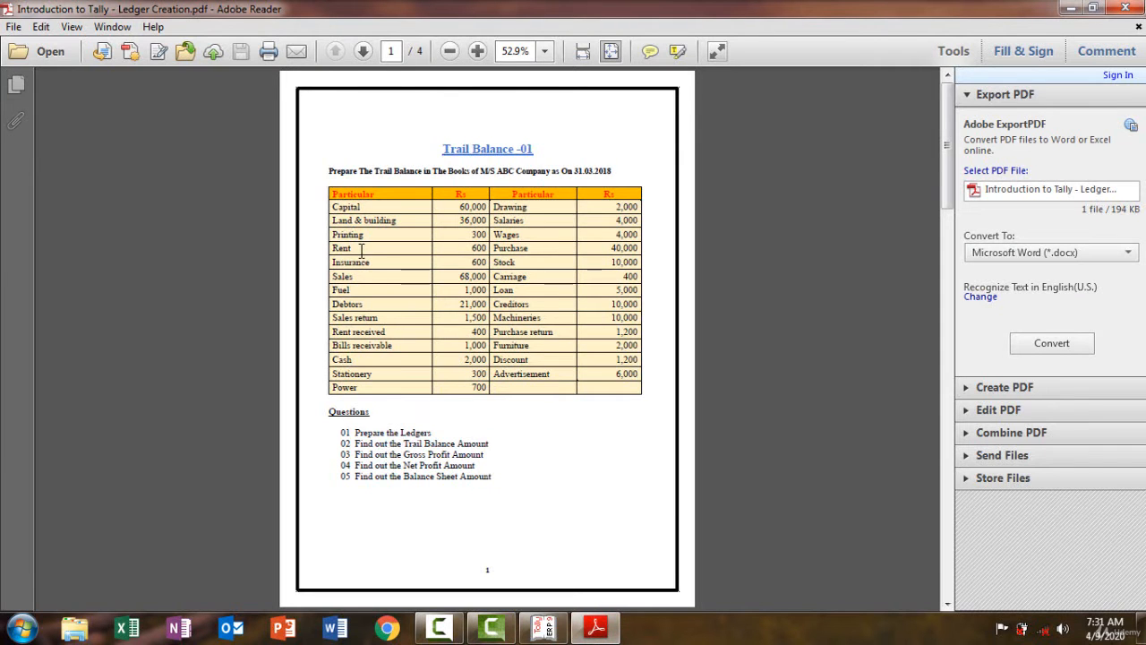
{"action": "left_click", "coordinate": [598, 631]}
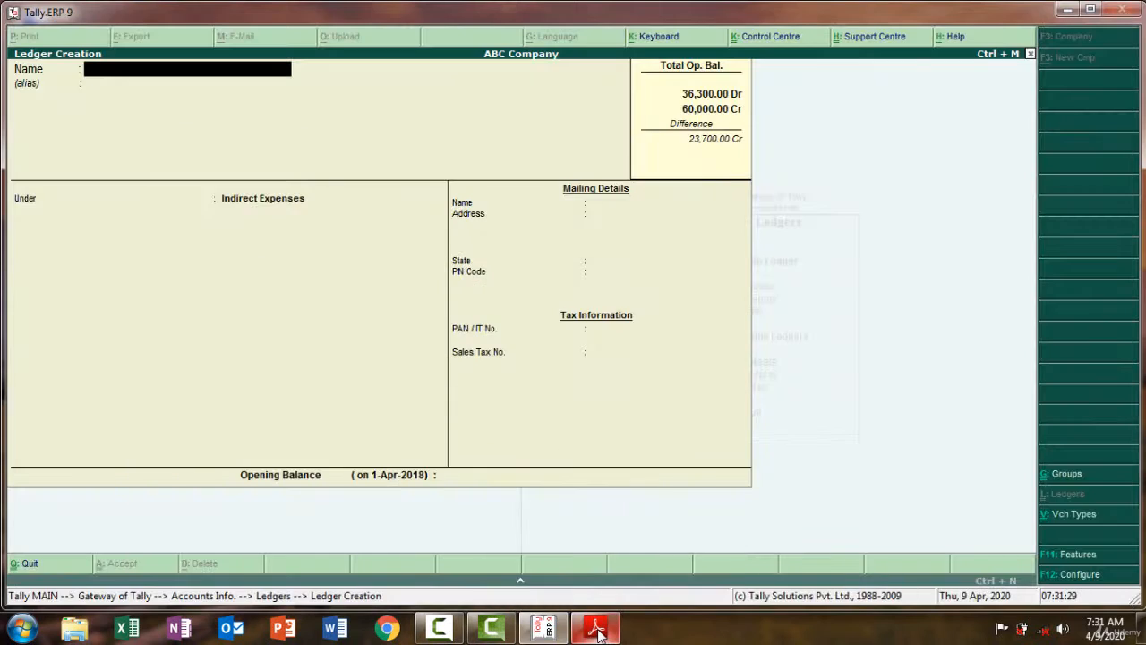
{"action": "left_click", "coordinate": [599, 630]}
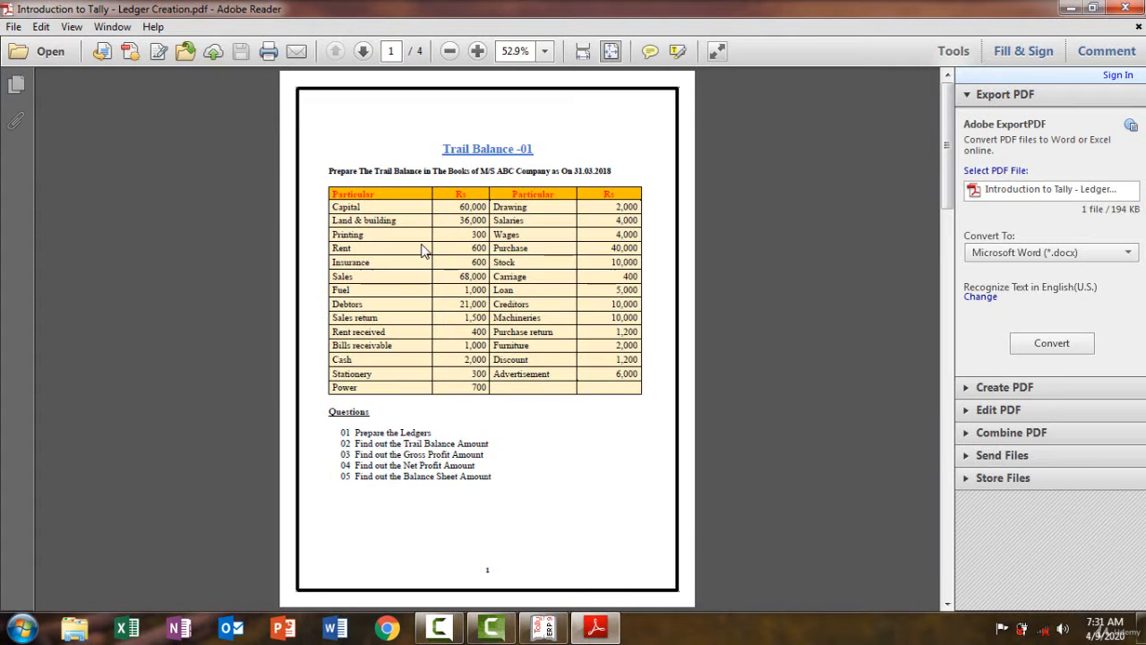
{"action": "left_click_drag", "start_coordinate": [370, 261], "coordinate": [332, 248]}
{"action": "left_click", "coordinate": [372, 244]}
{"action": "left_click", "coordinate": [544, 627]}
{"action": "key", "text": "ctrl+alt+v"}
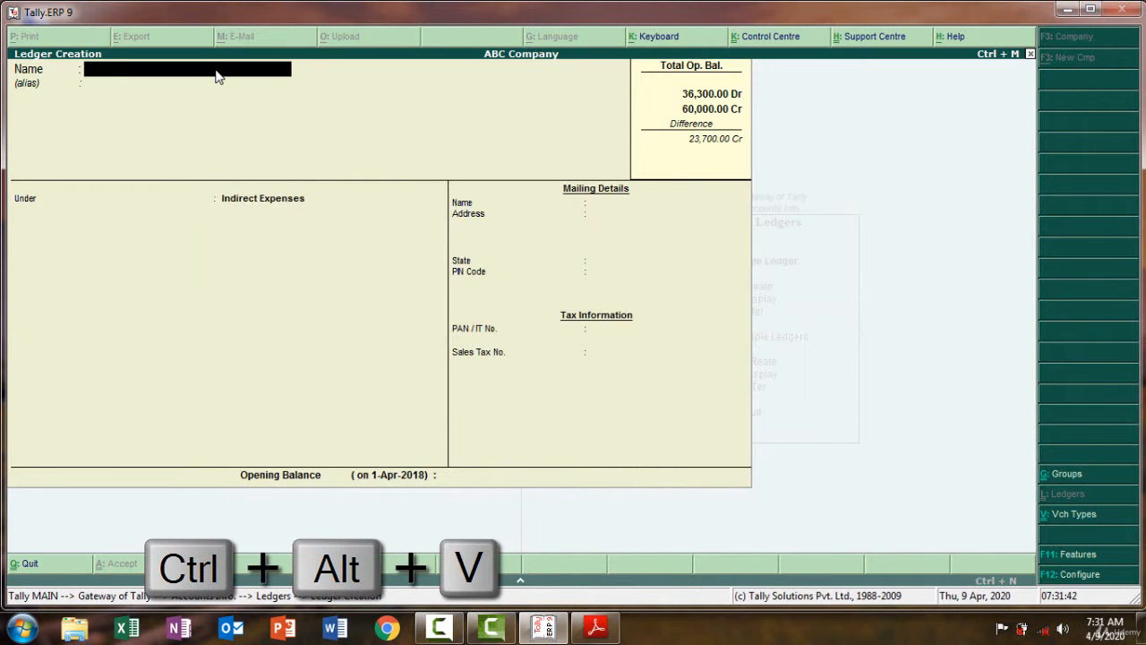
{"action": "key", "text": "ctrl+alt+v"}
{"action": "key", "text": "Return"}
{"action": "key", "text": "Return"}
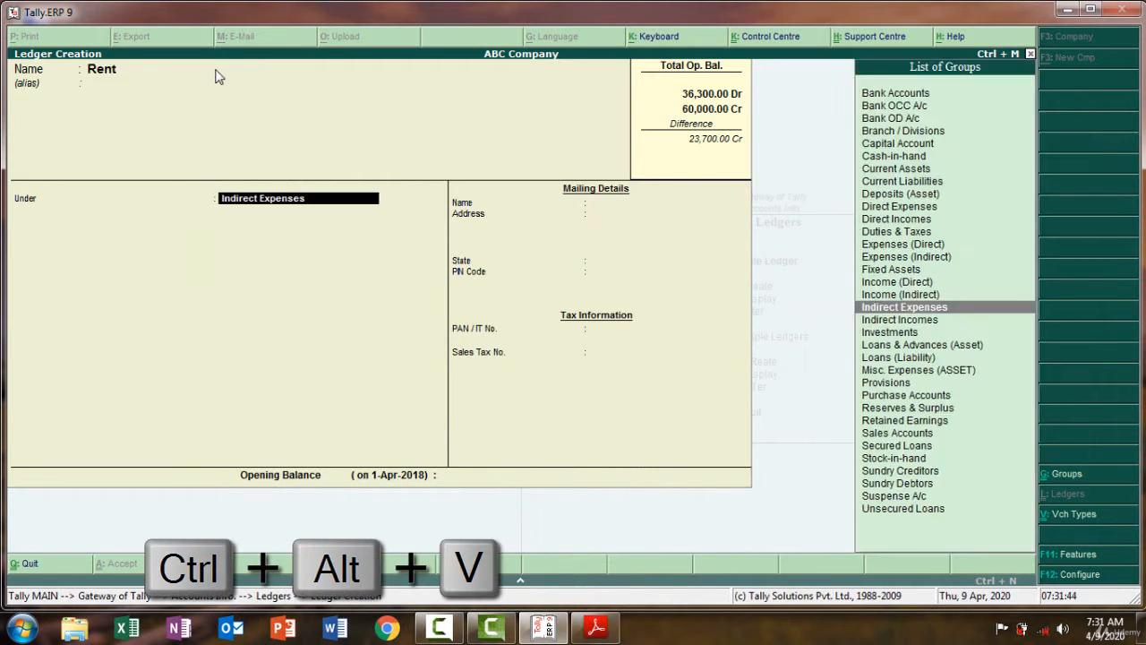
{"action": "key", "text": "Return"}
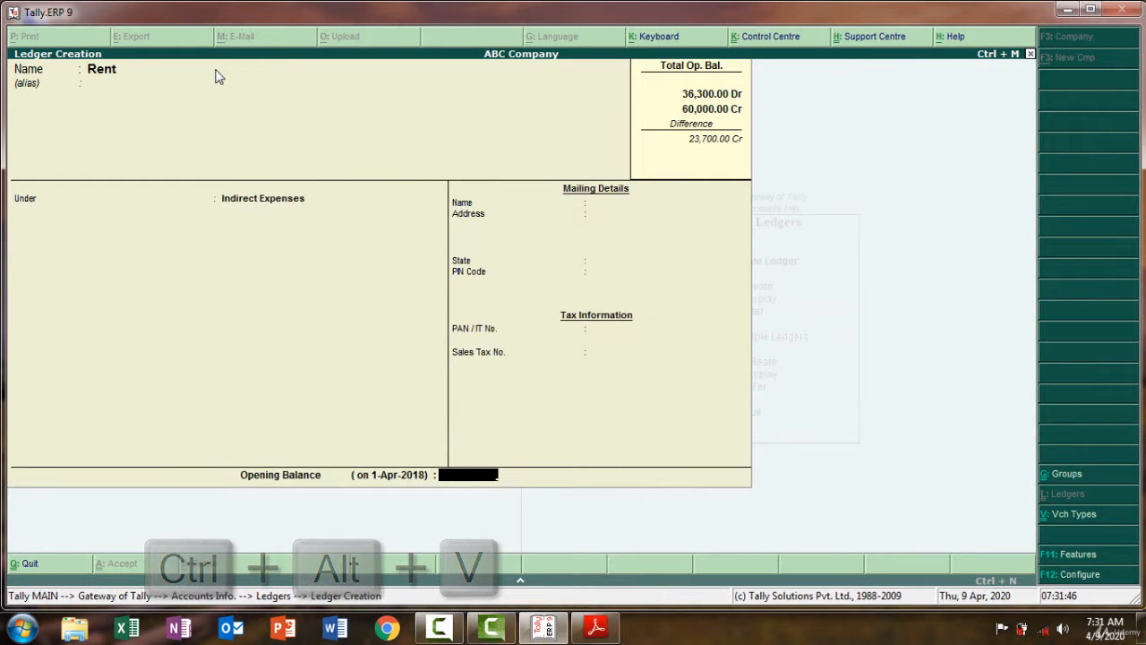
Check the Rent amount in the trial balance PDF, enter 600 as the opening balance, and save the ledger
{"action": "left_click", "coordinate": [598, 627]}
{"action": "left_click", "coordinate": [598, 630]}
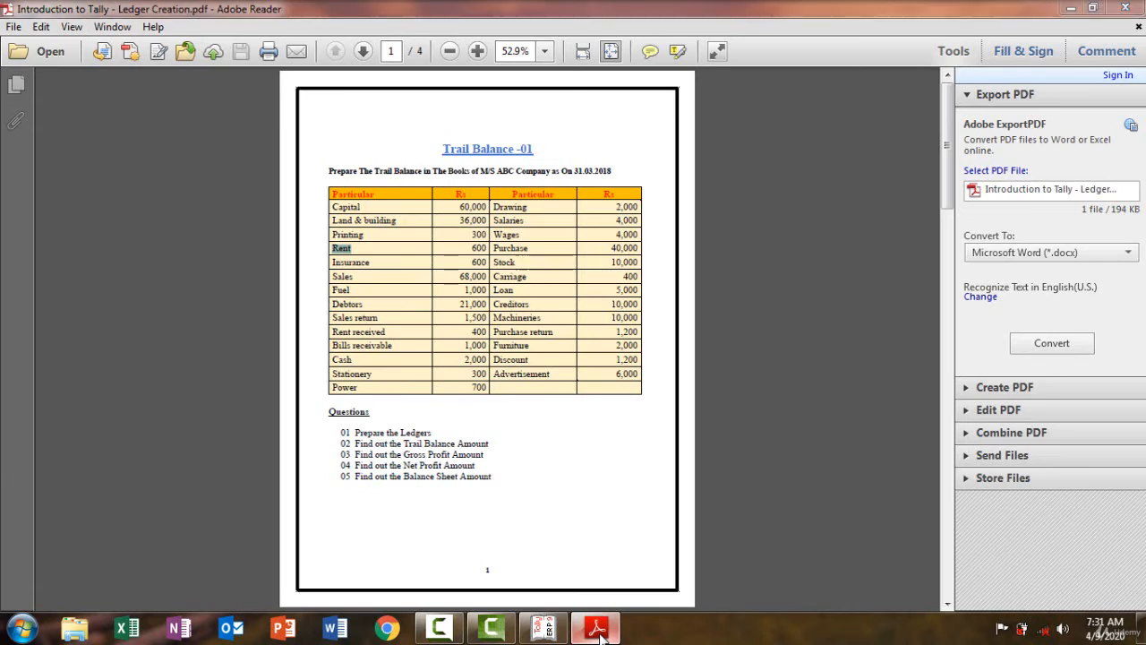
{"action": "type", "text": "6000"}
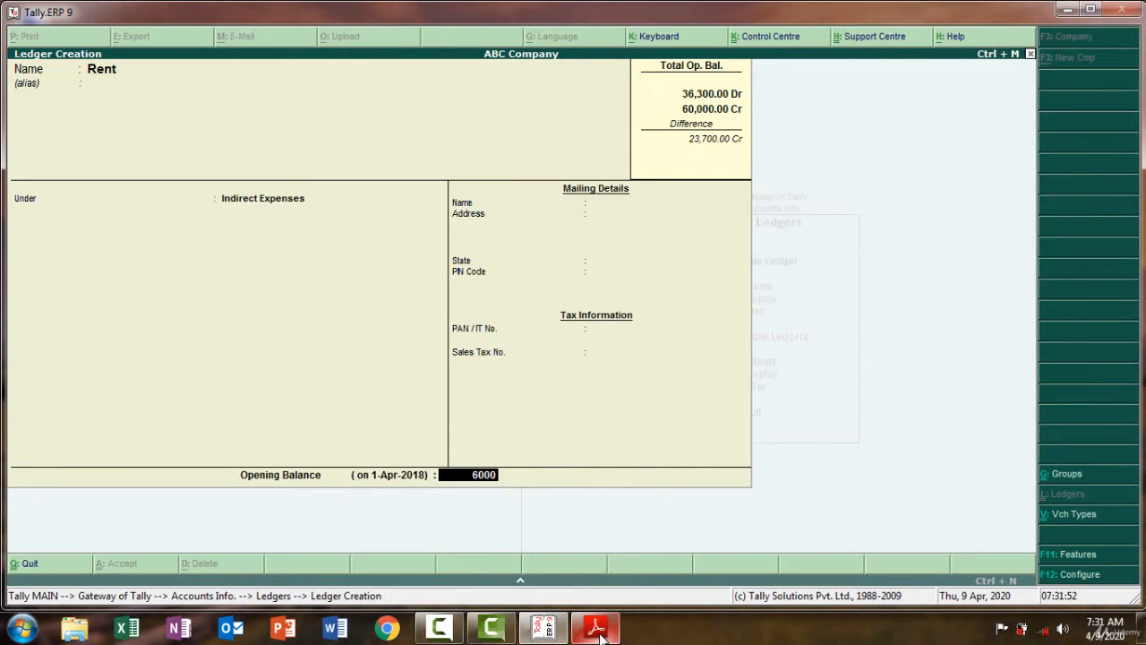
{"action": "key", "text": "BackSpace"}
{"action": "key", "text": "Return"}
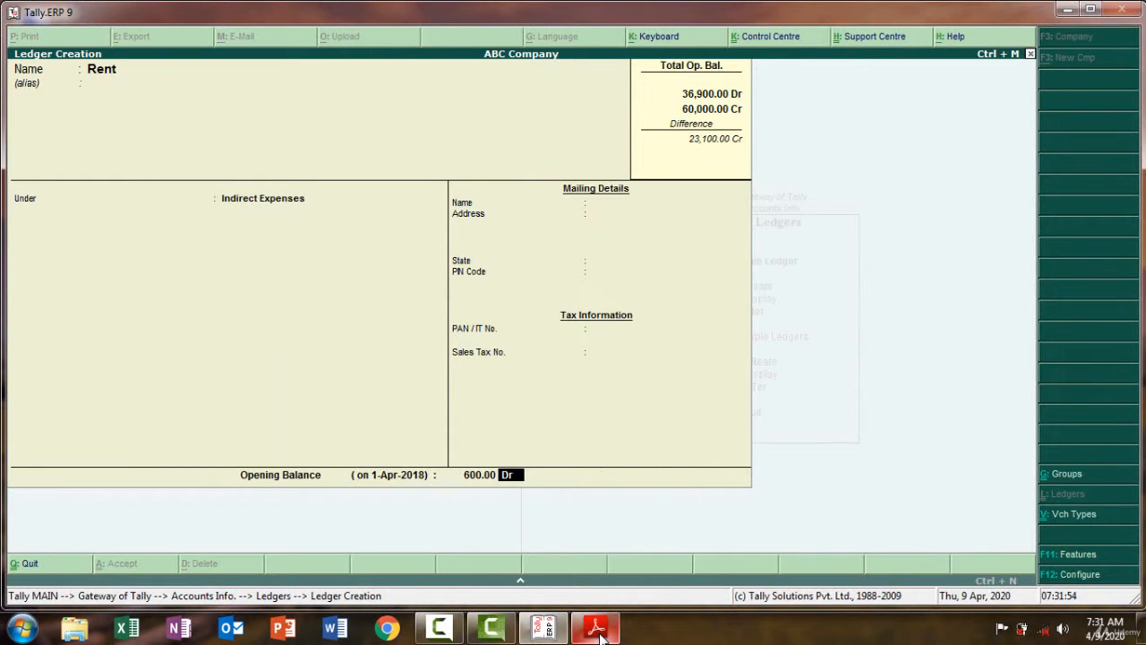
{"action": "key", "text": "ctrl+a"}
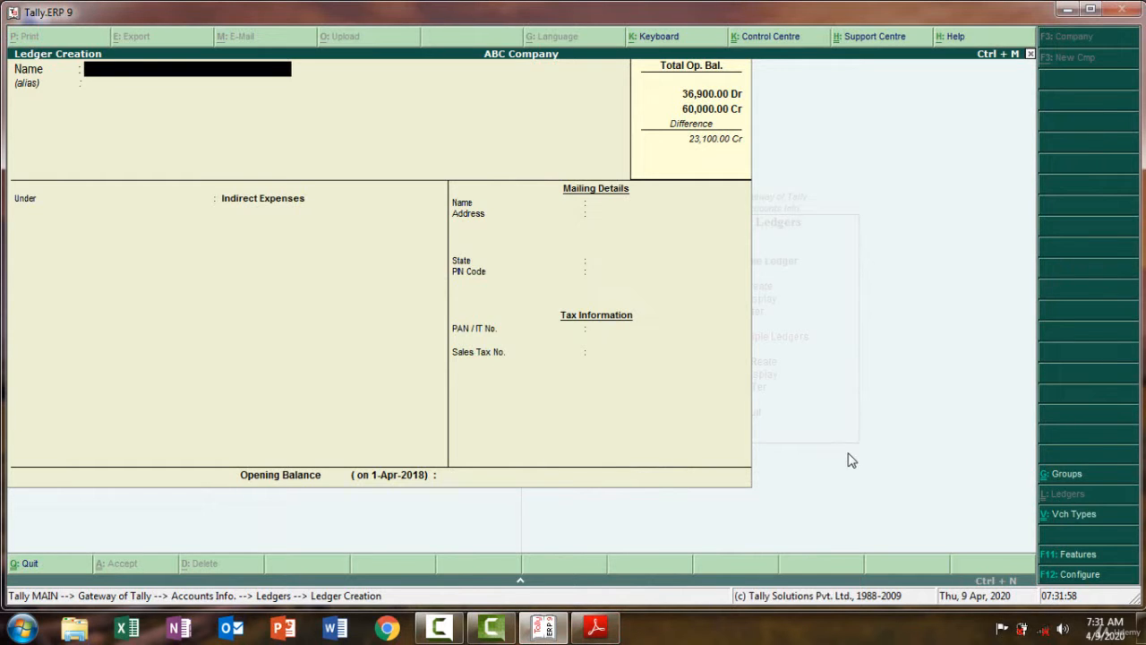
Copy Insurance from the trial balance PDF into the next Tally ledger's name and keep it under Indirect Expenses
{"action": "left_click", "coordinate": [595, 627]}
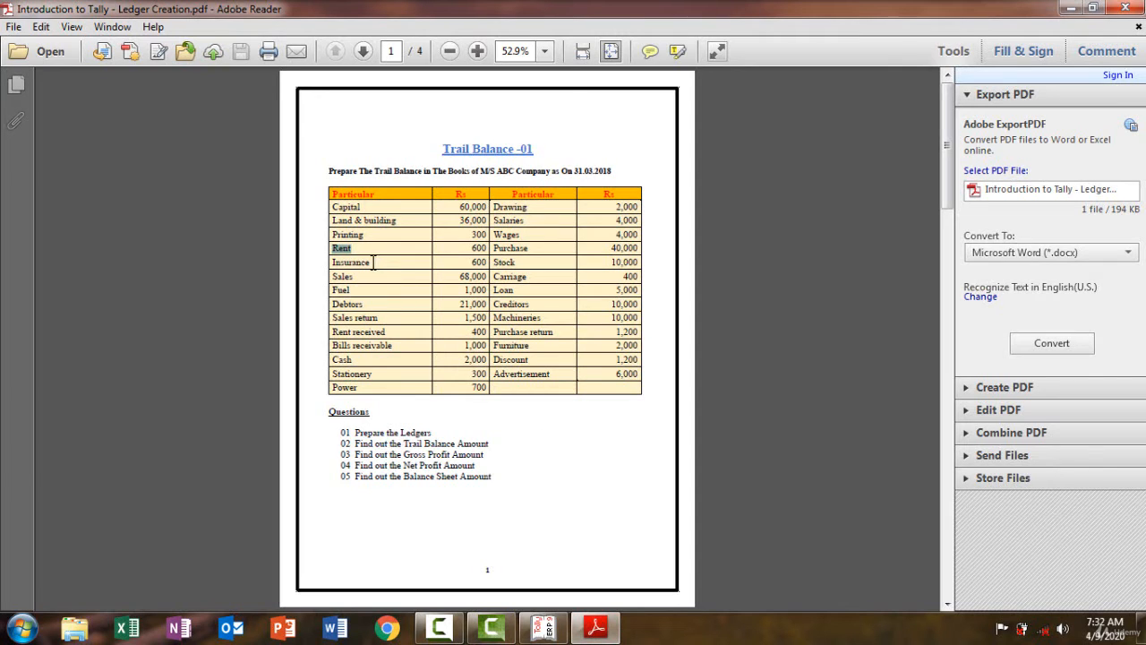
{"action": "left_click_drag", "start_coordinate": [374, 262], "coordinate": [334, 261]}
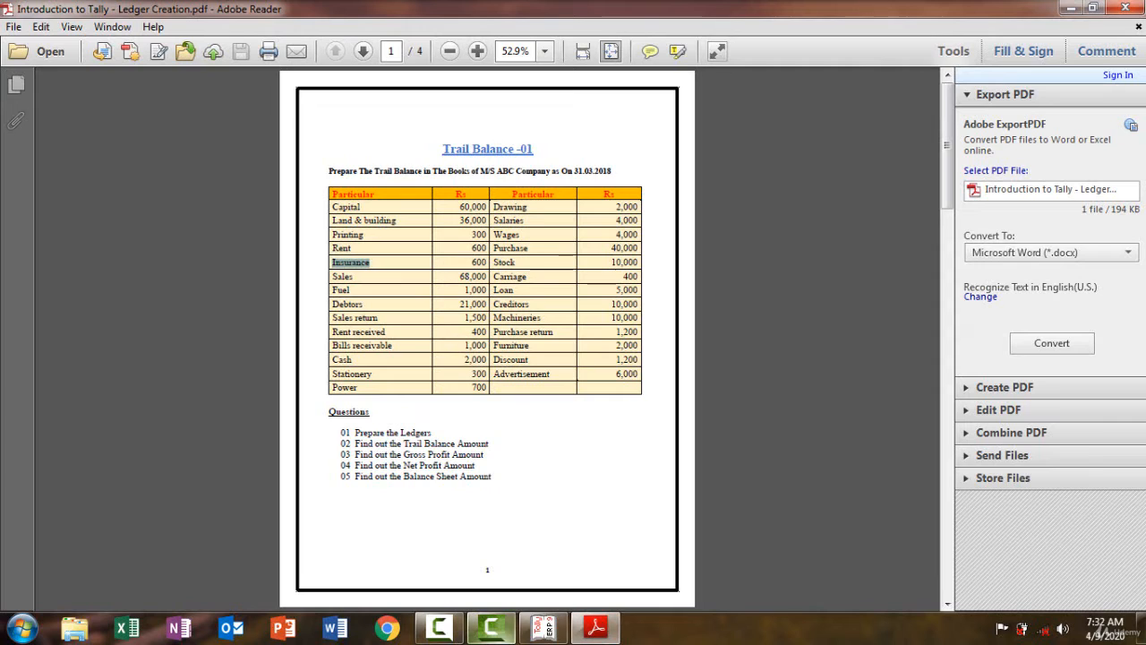
{"action": "left_click", "coordinate": [557, 630]}
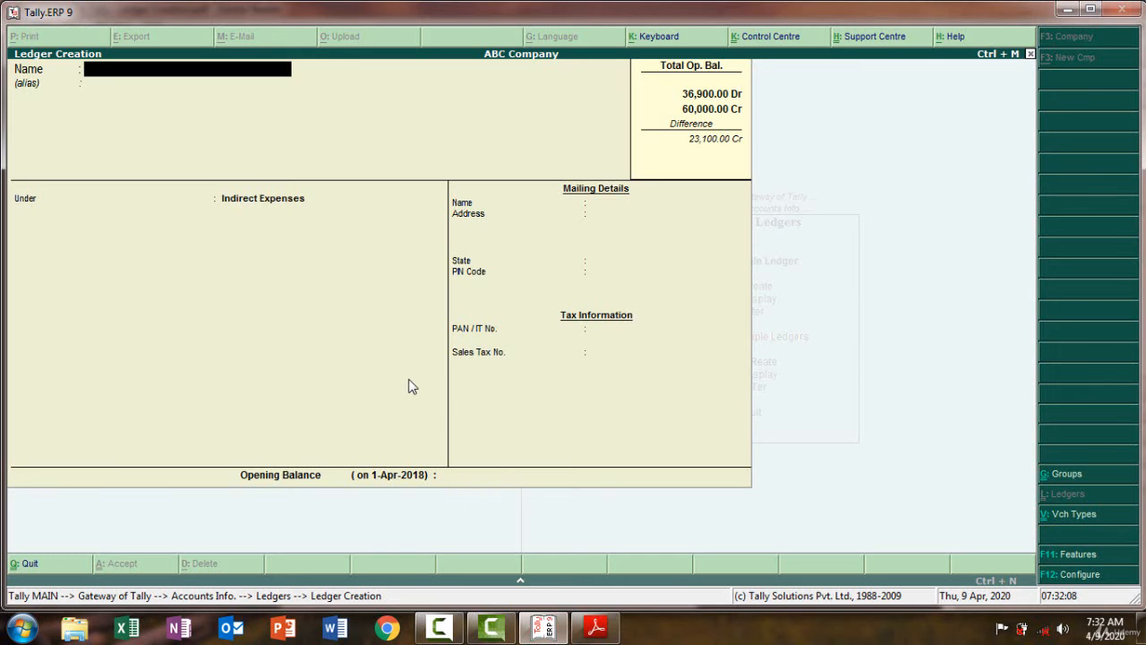
{"action": "key", "text": "ctrl+alt+v"}
{"action": "key", "text": "Return"}
{"action": "key", "text": "Return"}
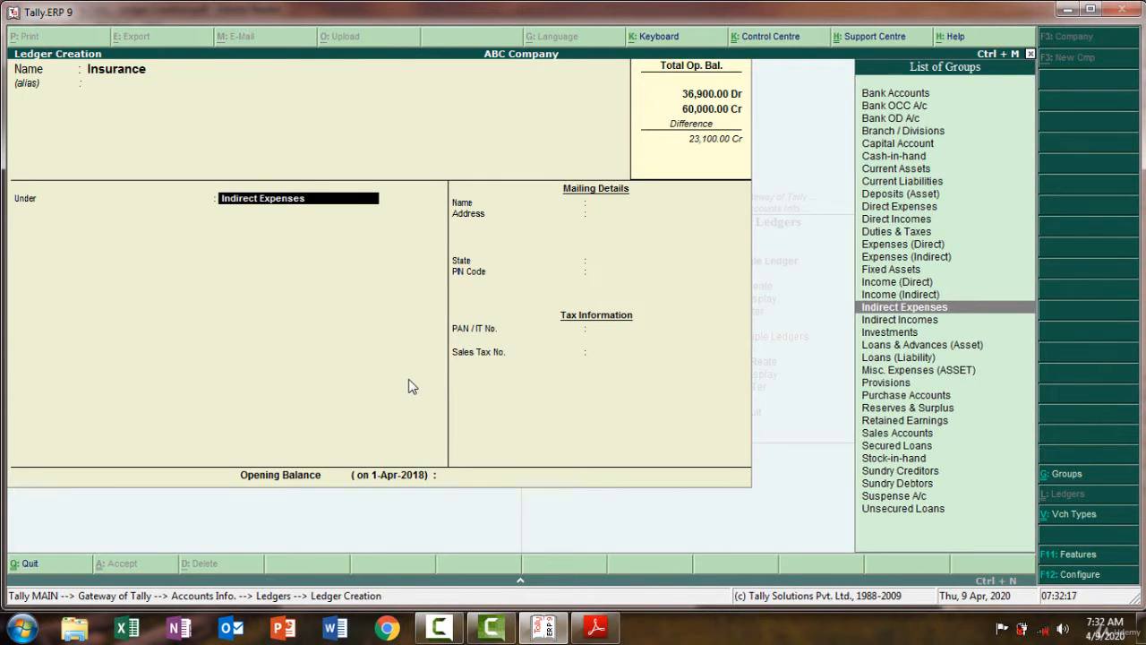
{"action": "key", "text": "Return"}
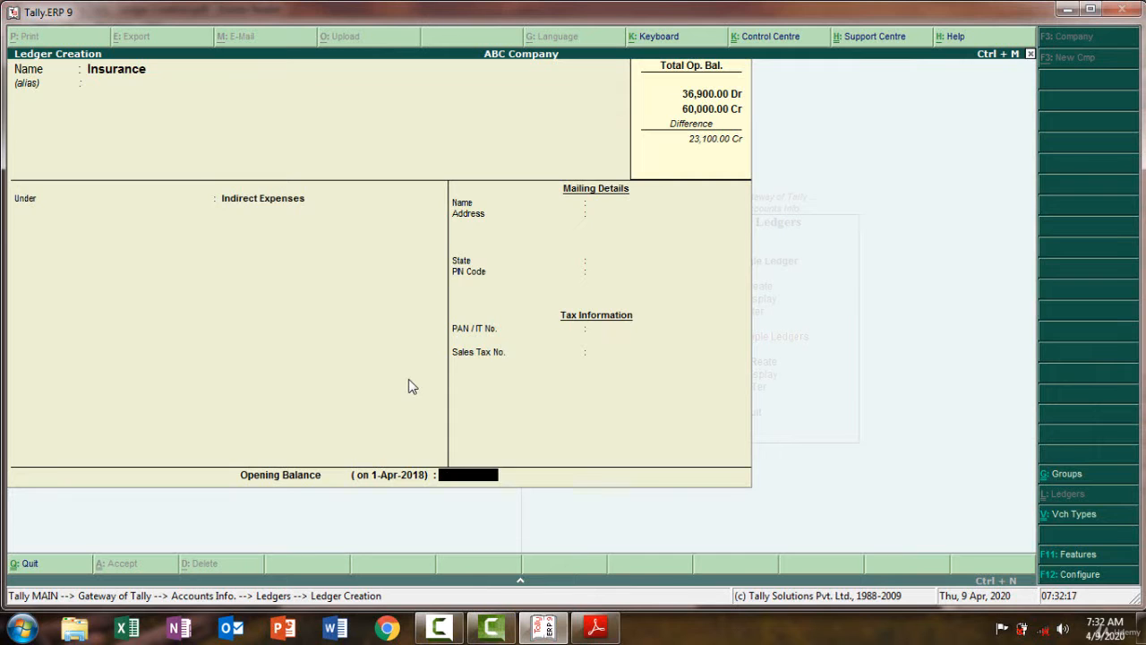
Check the Insurance amount in the trial balance PDF, enter 600 as the opening balance, and save the ledger
{"action": "left_click", "coordinate": [592, 633]}
{"action": "left_click", "coordinate": [593, 633]}
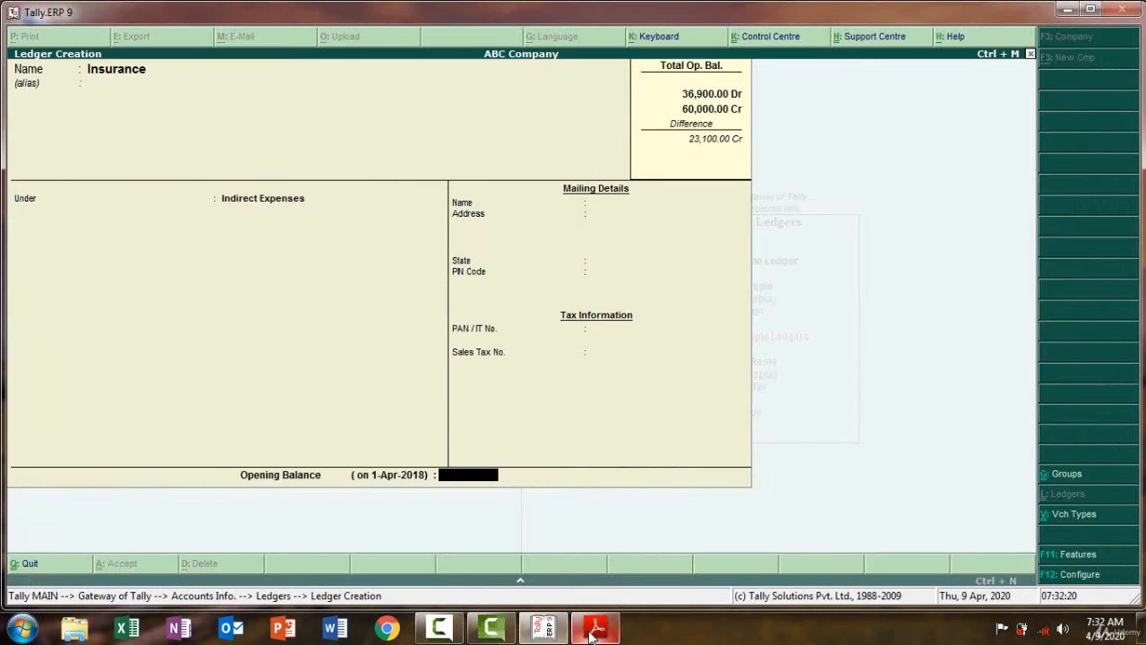
{"action": "type", "text": "600"}
{"action": "key", "text": "Return"}
{"action": "key", "text": "Return"}
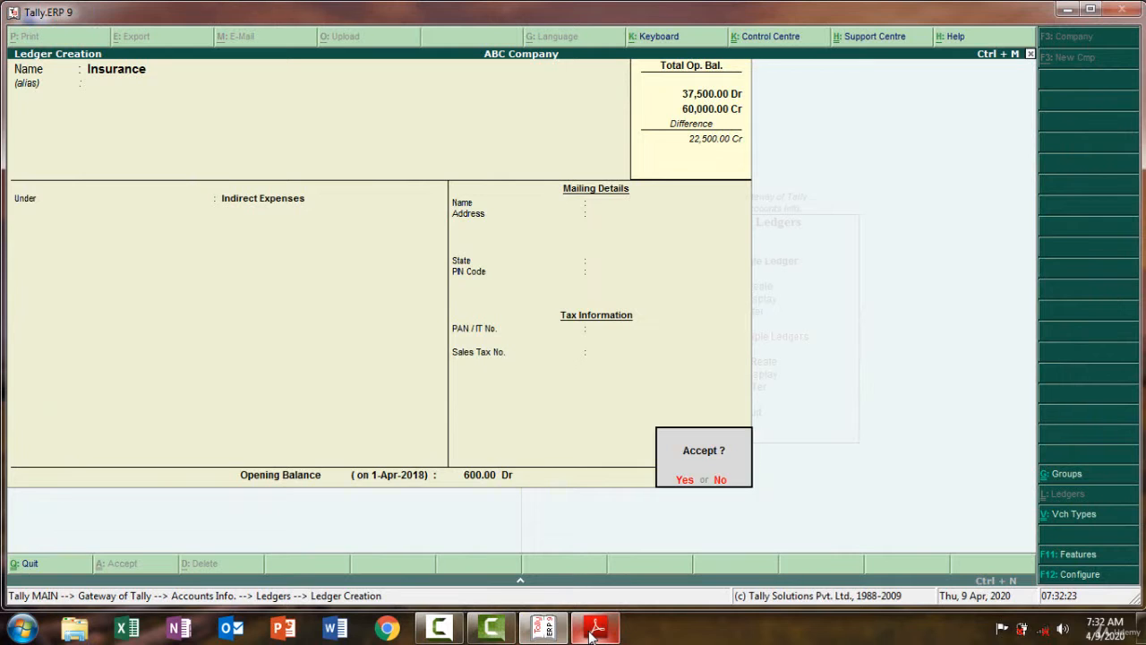
{"action": "key", "text": "Return"}
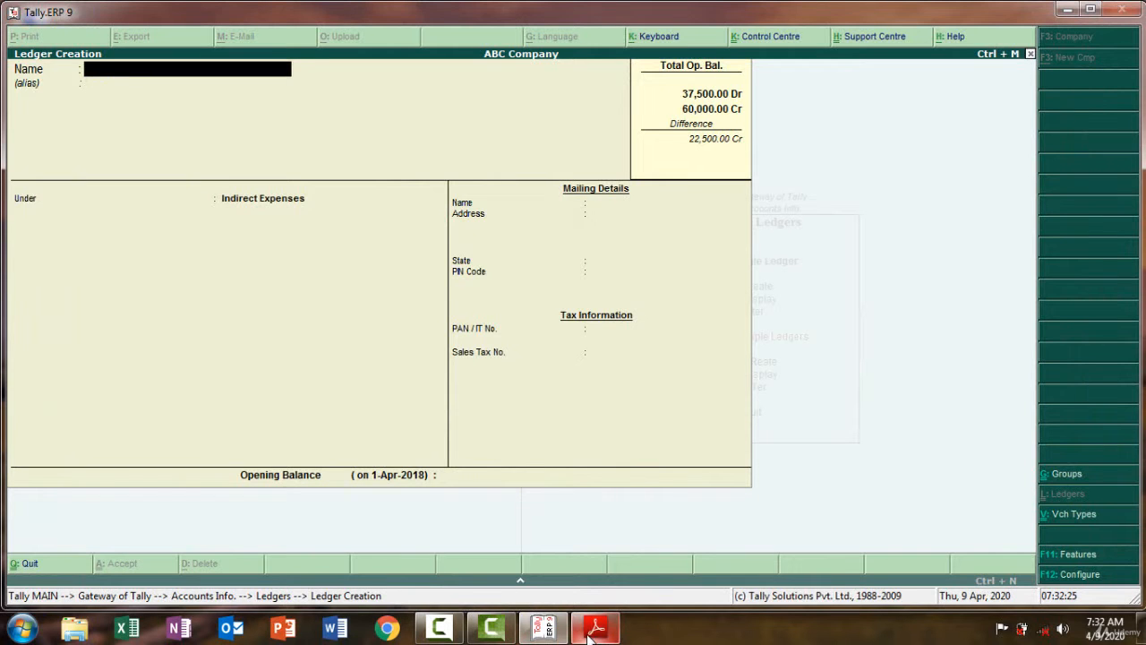
Copy Sales from the trial balance PDF as the next Tally ledger's name and place it under Sales Accounts
{"action": "left_click", "coordinate": [593, 633]}
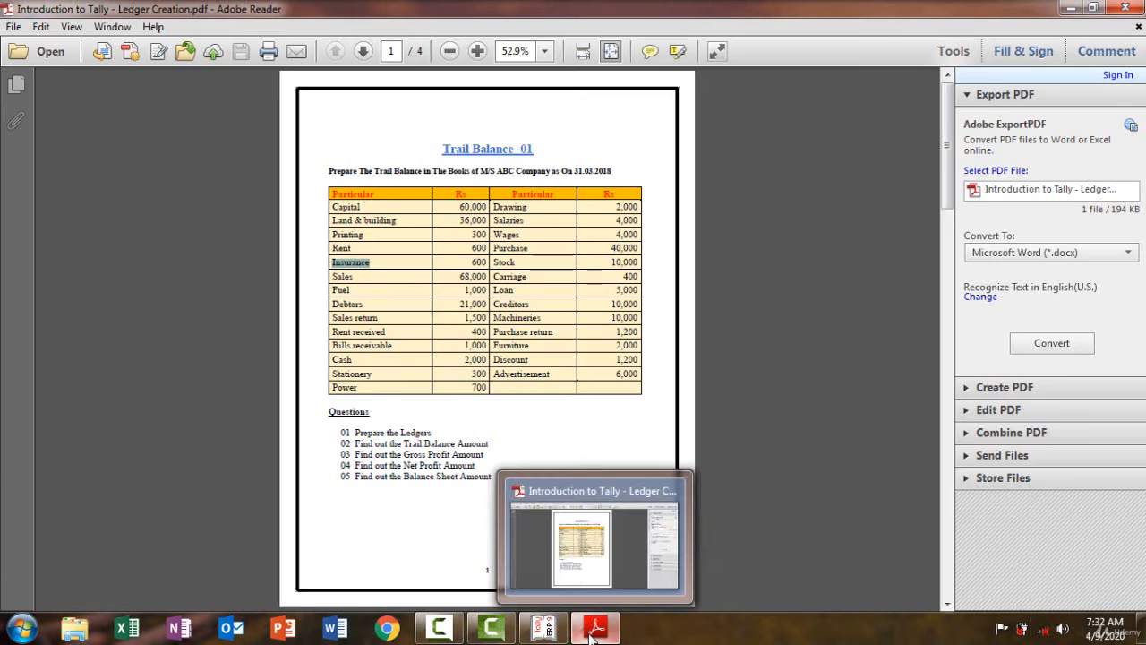
{"action": "left_click_drag", "start_coordinate": [374, 280], "coordinate": [330, 275]}
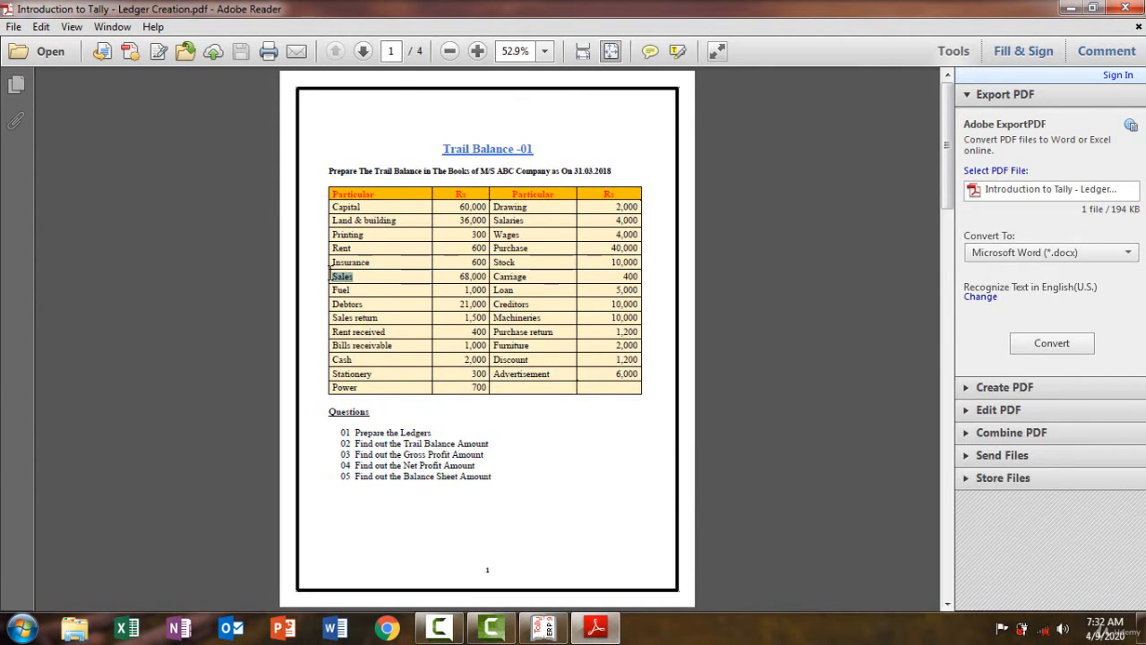
{"action": "left_click", "coordinate": [611, 637]}
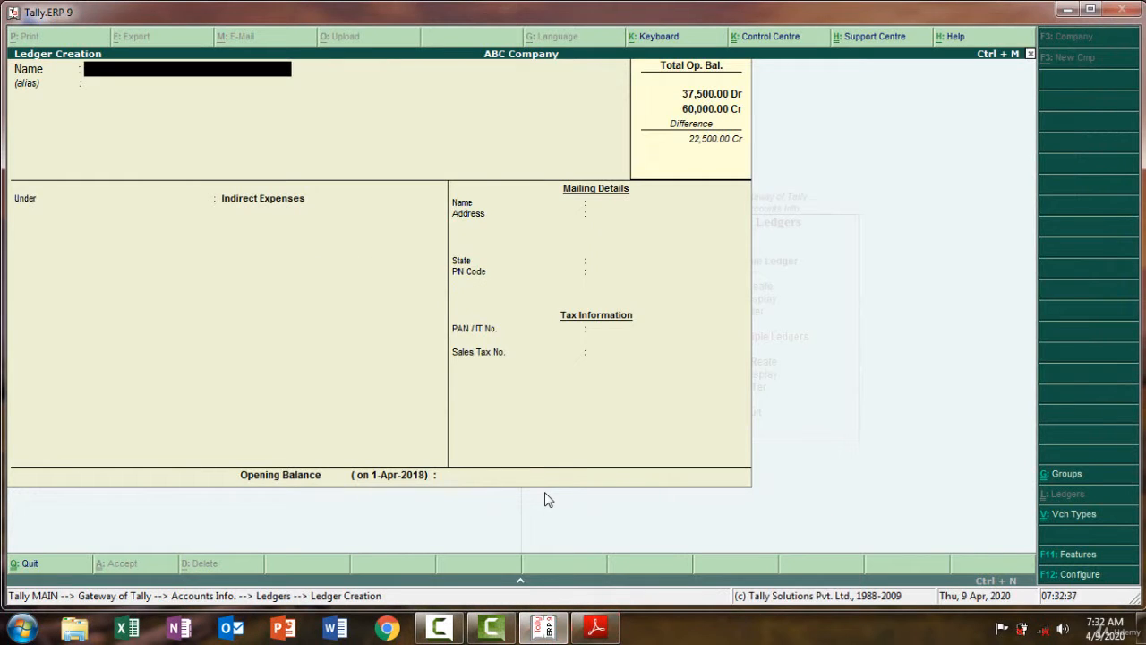
{"action": "key", "text": "ctrl+alt+v"}
{"action": "key", "text": "Return"}
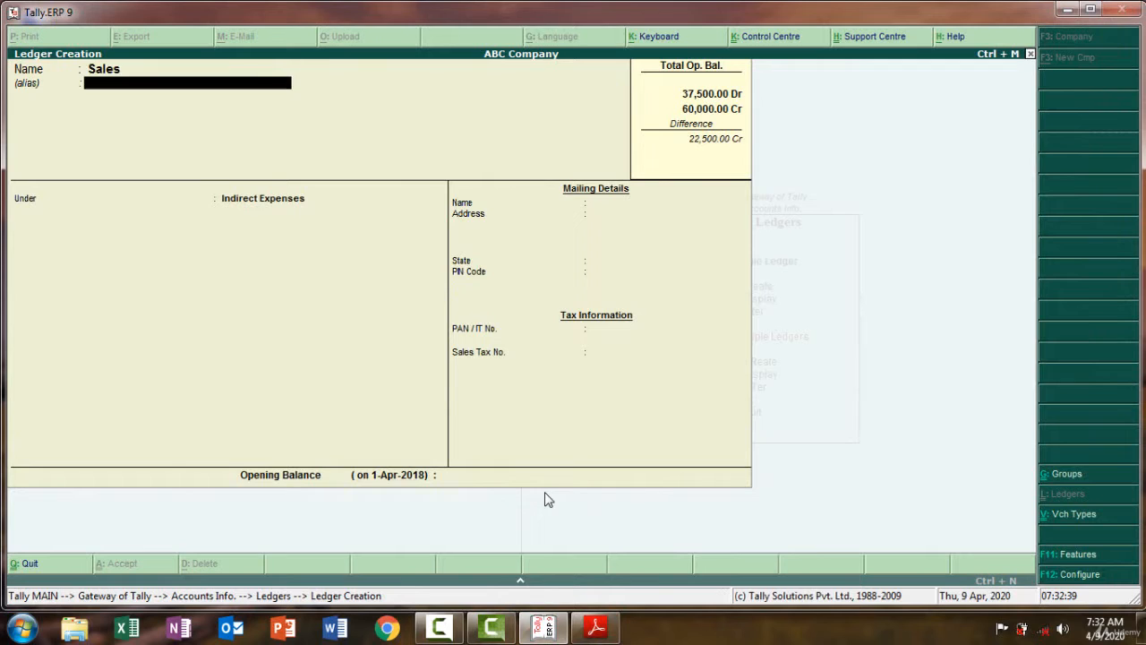
{"action": "key", "text": "Return"}
{"action": "type", "text": "Sal"}
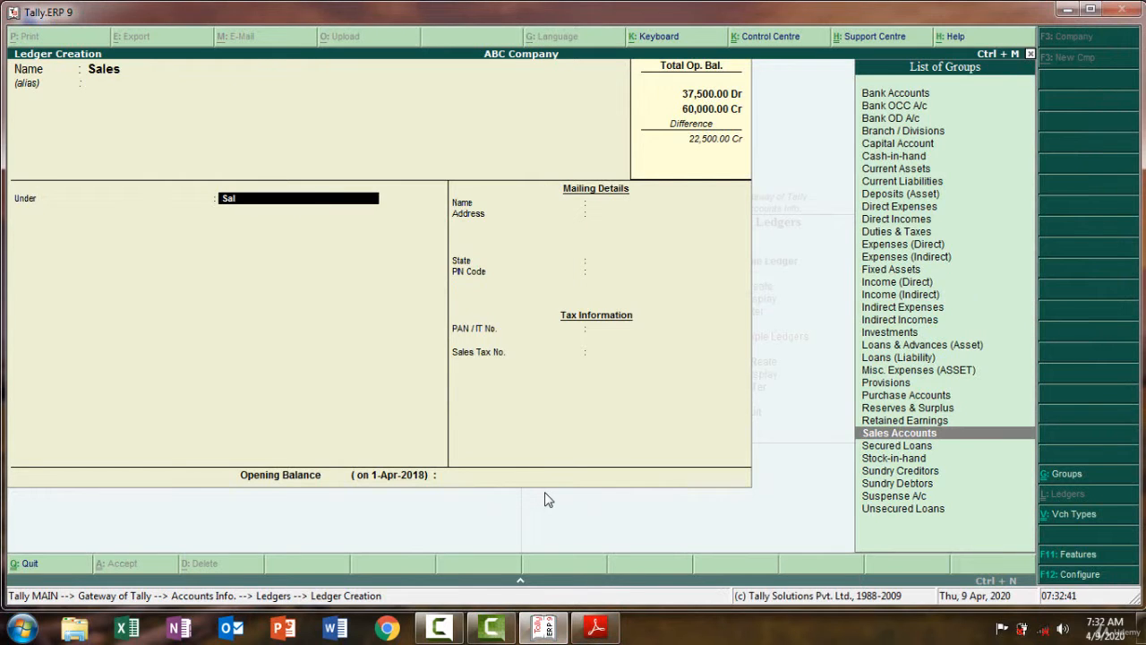
{"action": "key", "text": "Return"}
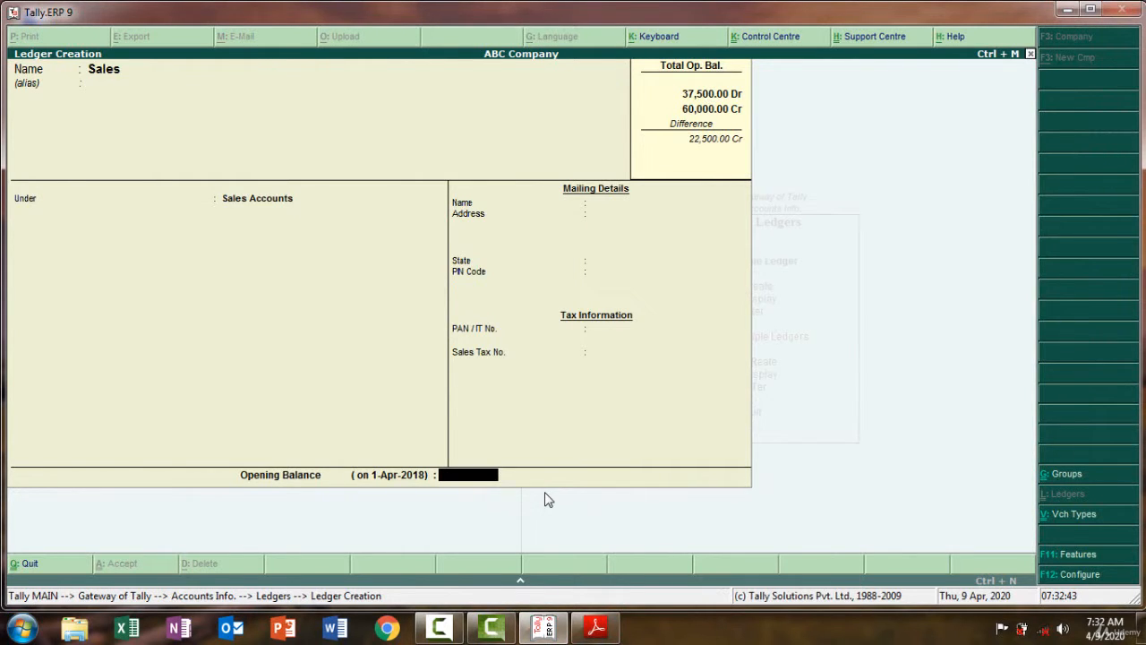
Set the Sales ledger's opening balance to 68,000 Cr and save the ledger
{"action": "type", "text": "682"}
{"action": "key", "text": "BackSpace"}
{"action": "type", "text": "000"}
{"action": "key", "text": "Return"}
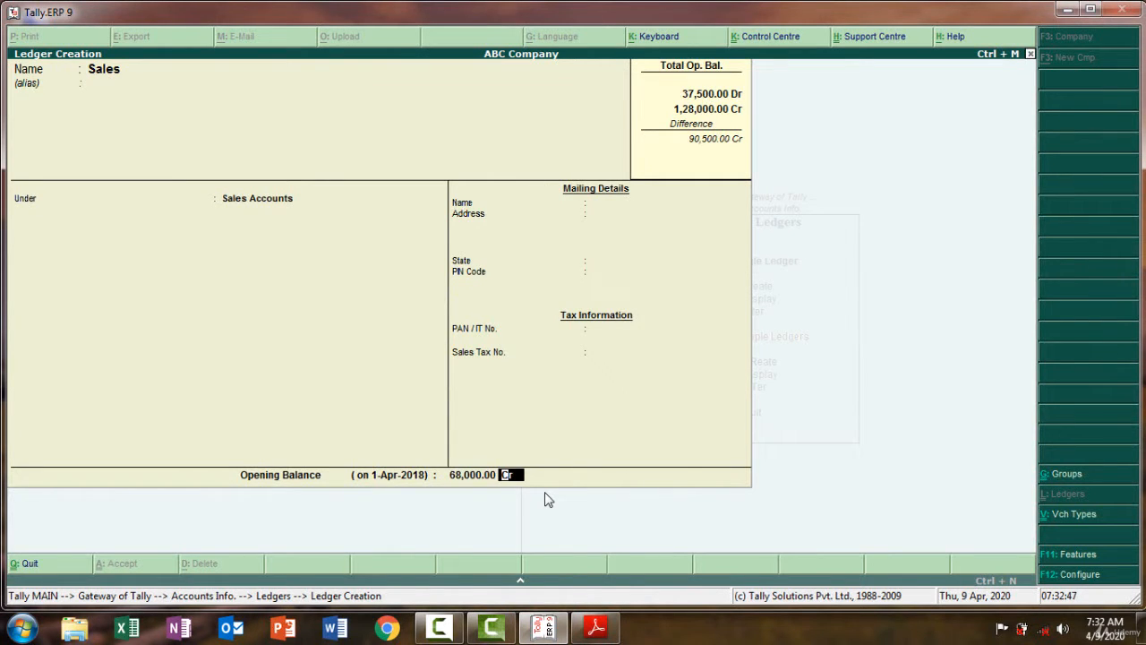
{"action": "key", "text": "Return"}
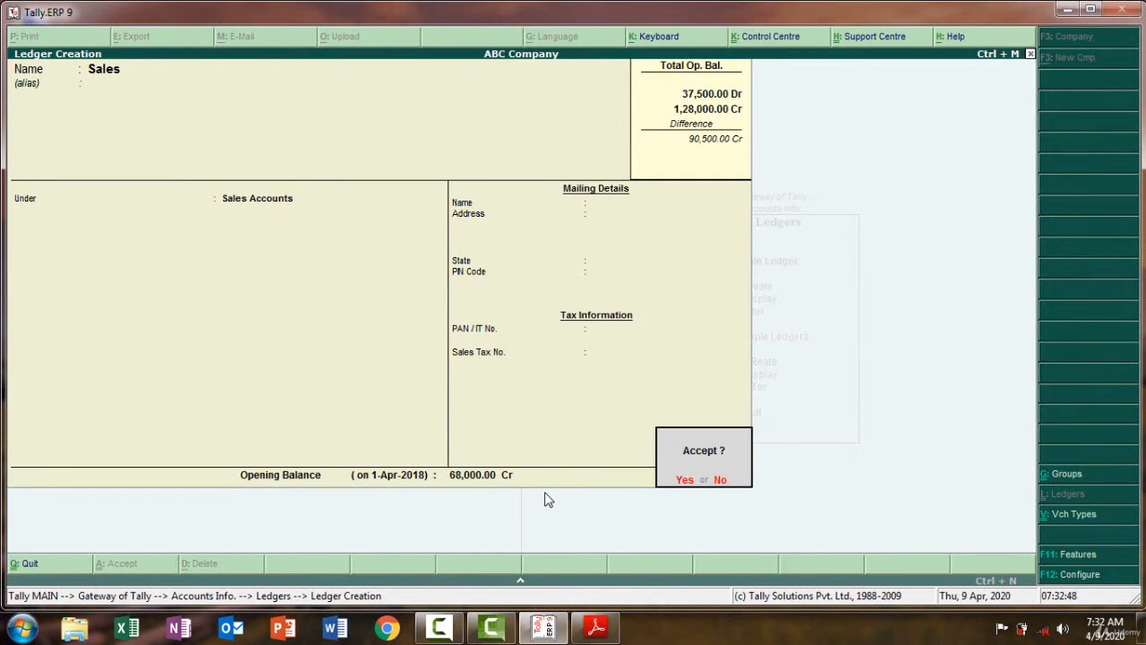
{"action": "key", "text": "Return"}
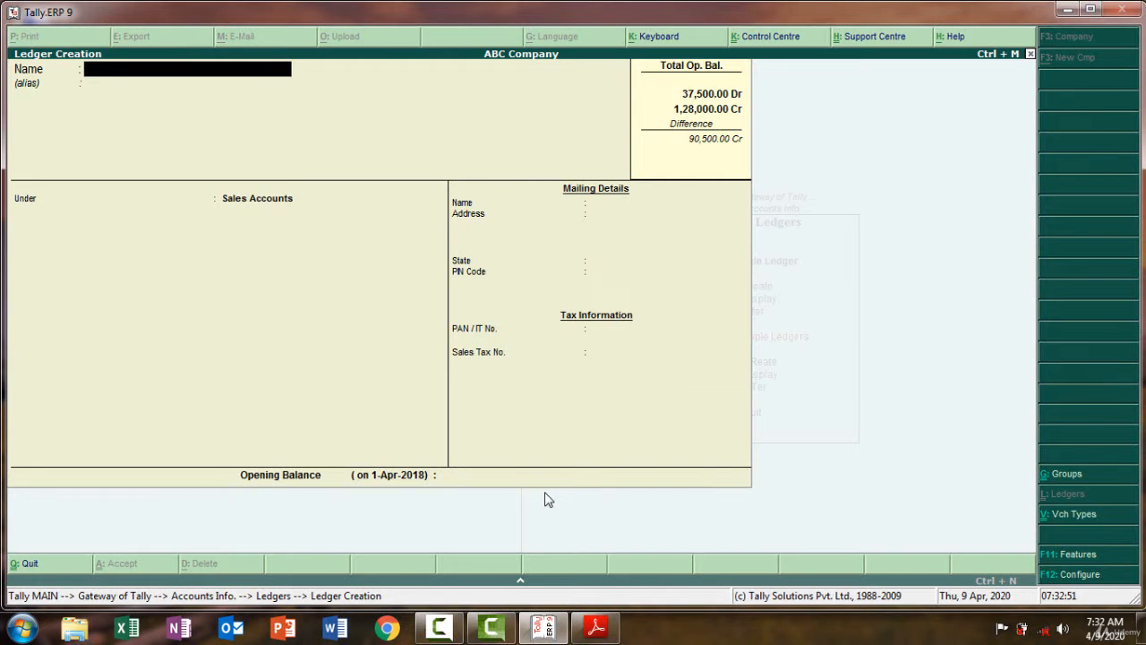
Copy Fuel from the trial balance PDF and paste it as the next Tally ledger's name
{"action": "left_click", "coordinate": [595, 629]}
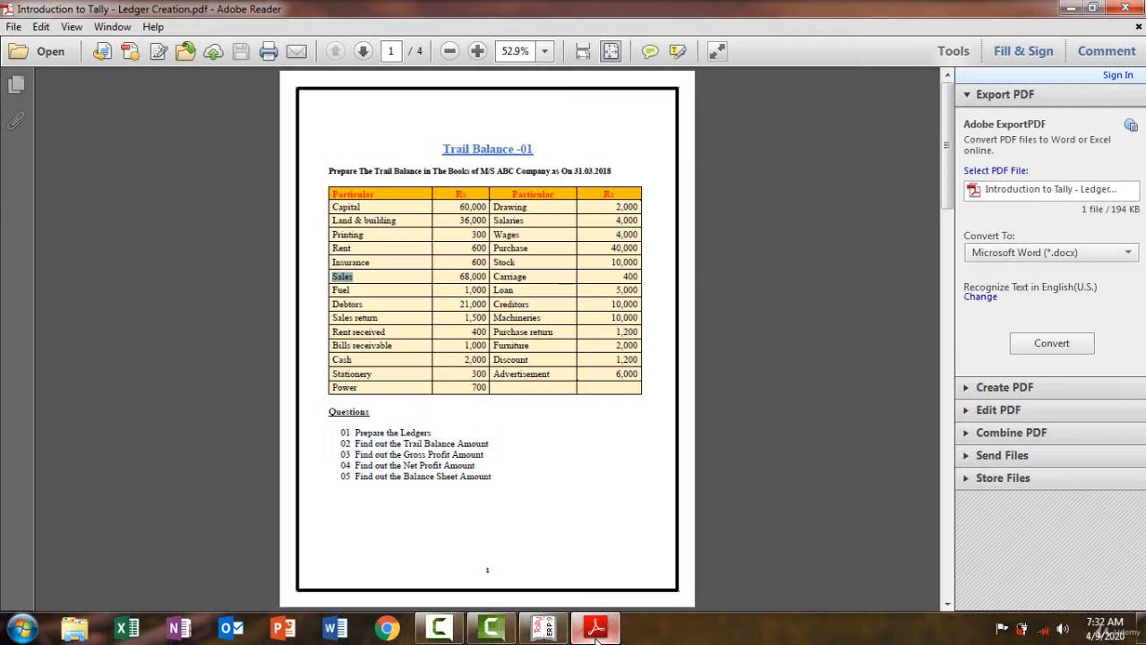
{"action": "left_click_drag", "start_coordinate": [363, 294], "coordinate": [333, 284]}
{"action": "left_click", "coordinate": [357, 289]}
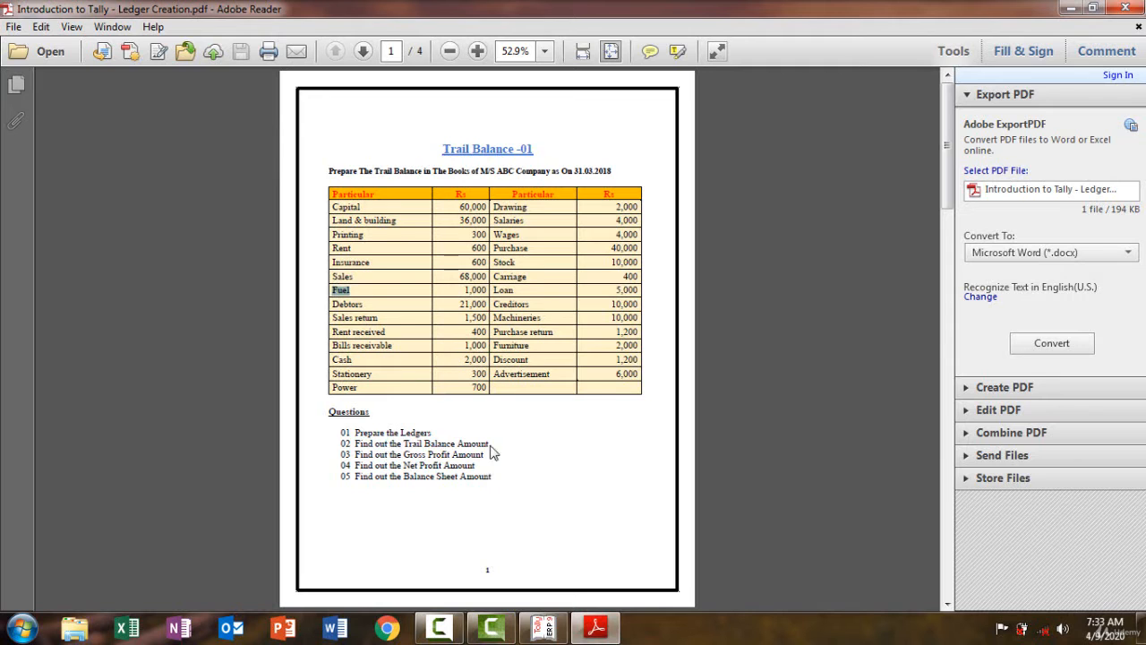
{"action": "left_click", "coordinate": [598, 625]}
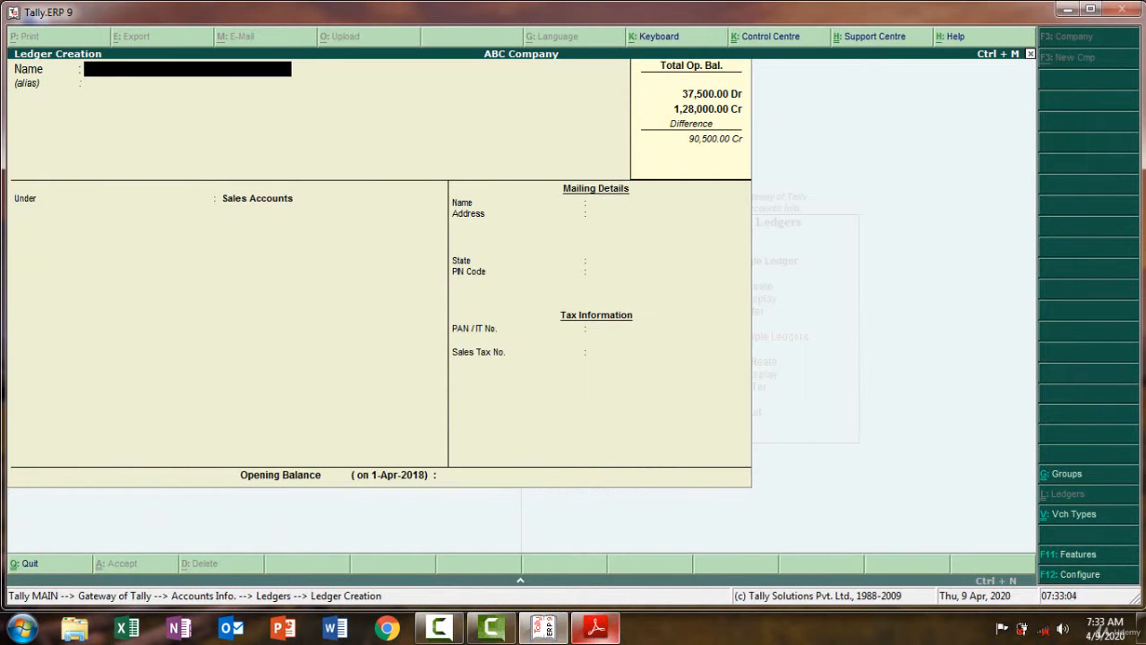
{"action": "key", "text": "ctrl+alt+v"}
{"action": "key", "text": "Return"}
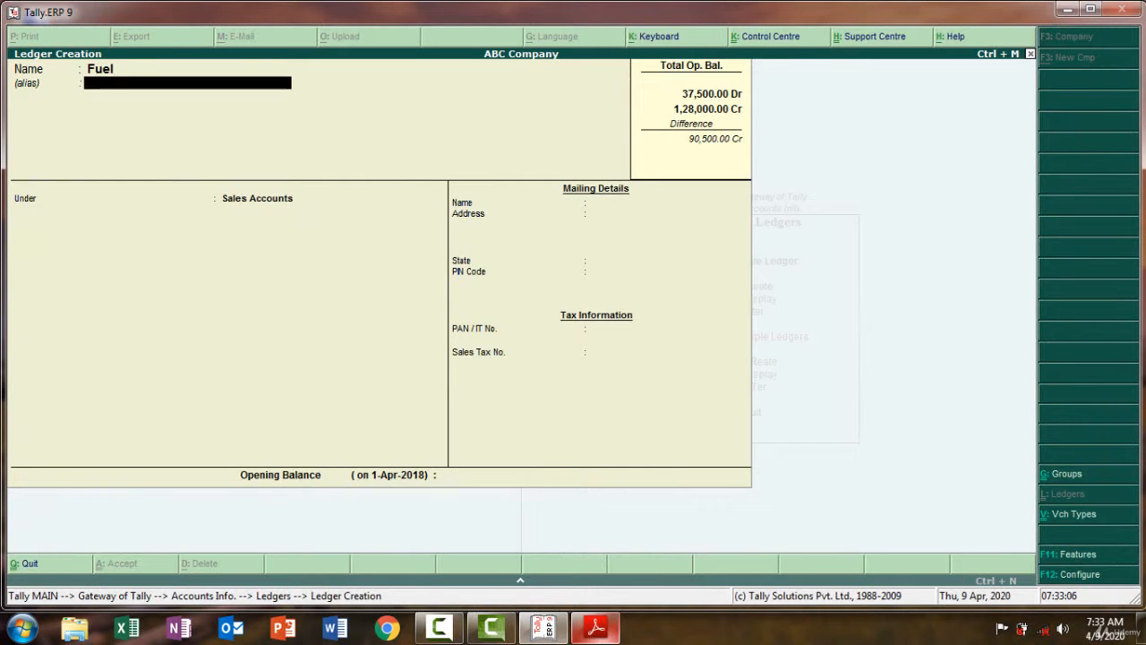
Assign the Fuel ledger to the Direct Expenses group, leaving the alias blank
{"action": "key", "text": "Return"}
{"action": "type", "text": "Di"}
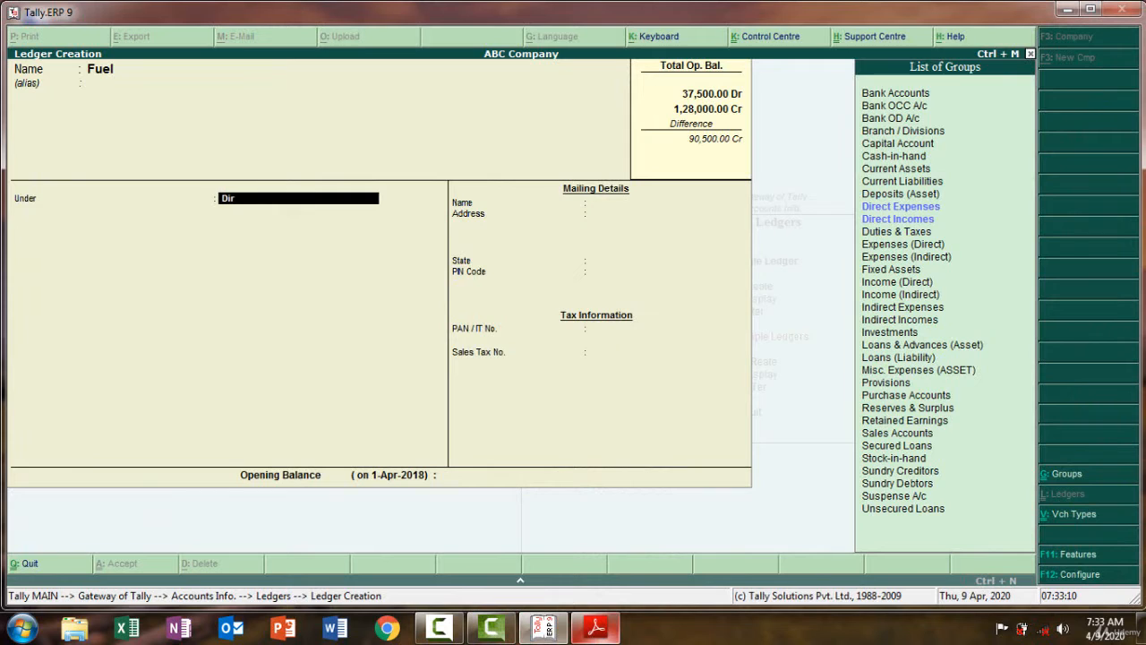
{"action": "type", "text": "r"}
{"action": "key", "text": "Return"}
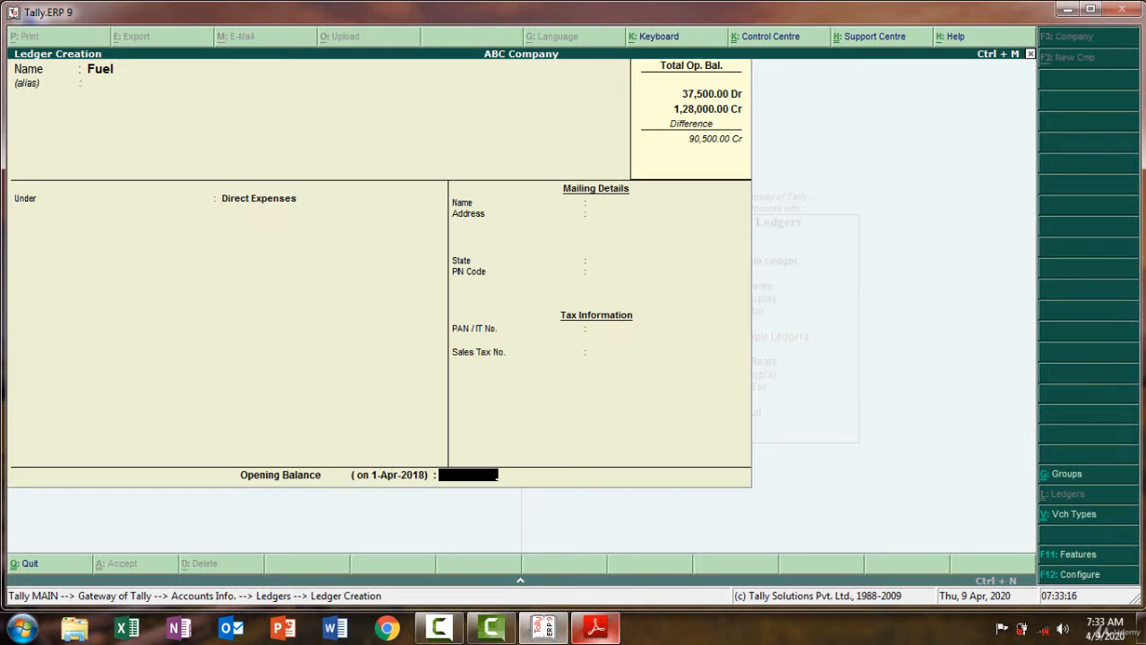
Check Fuel's amount in the trial balance PDF, set the Tally ledger's opening balance to 1,000 Dr, and save it
{"action": "left_click", "coordinate": [605, 632]}
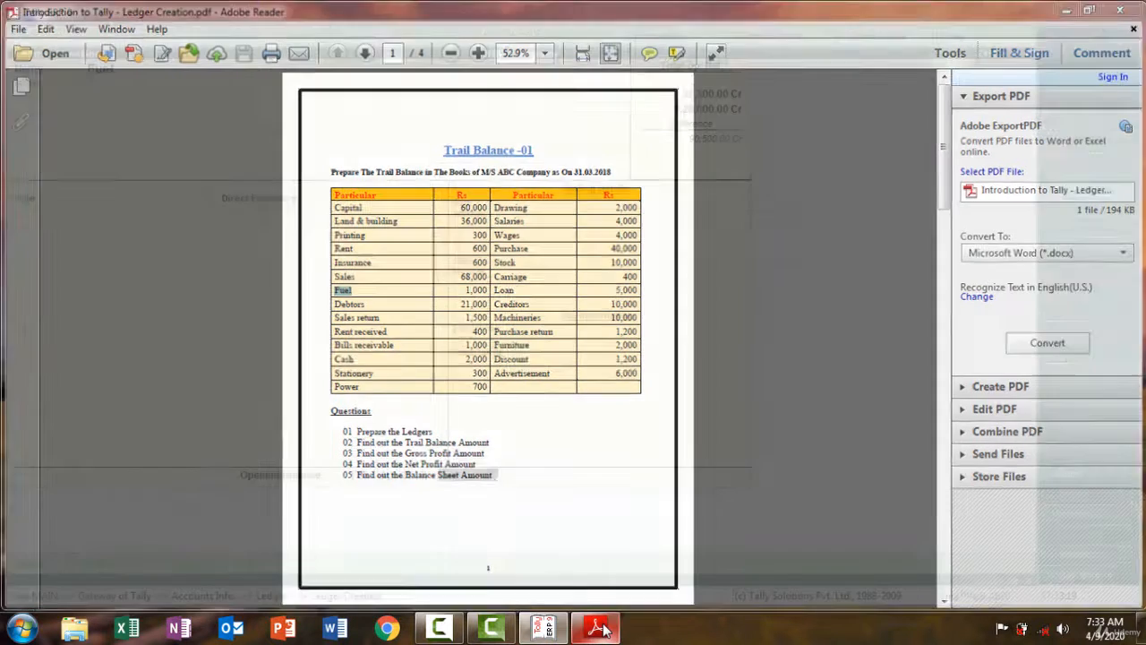
{"action": "left_click", "coordinate": [597, 628]}
{"action": "type", "text": "1000"}
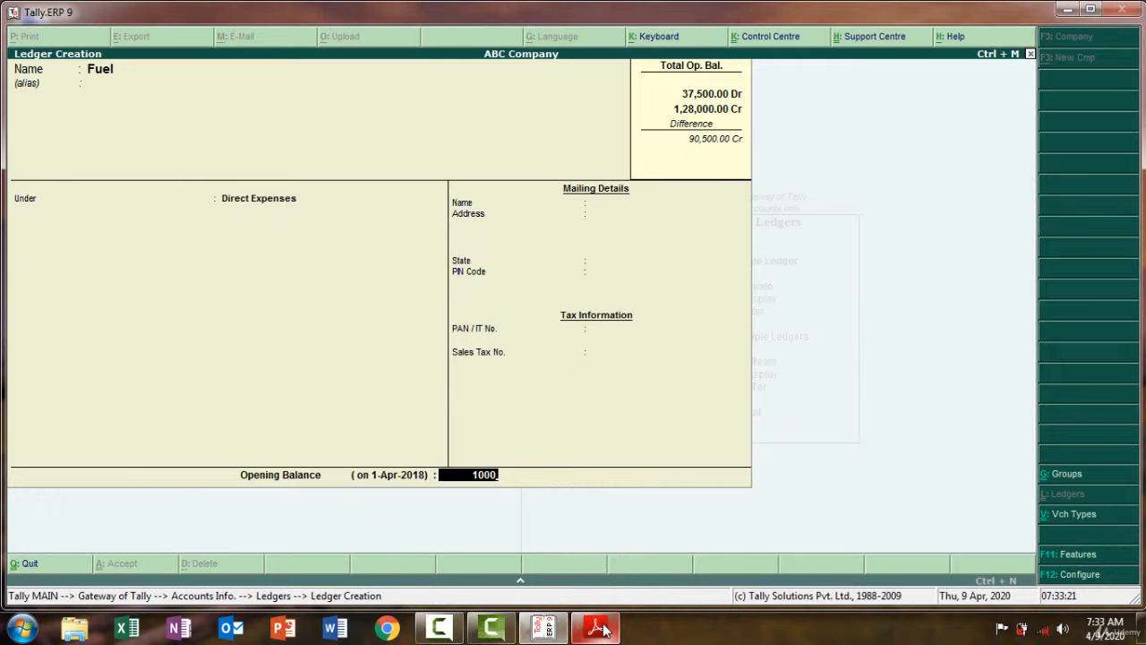
{"action": "key", "text": "Return"}
{"action": "key", "text": "Return"}
{"action": "key", "text": "Return"}
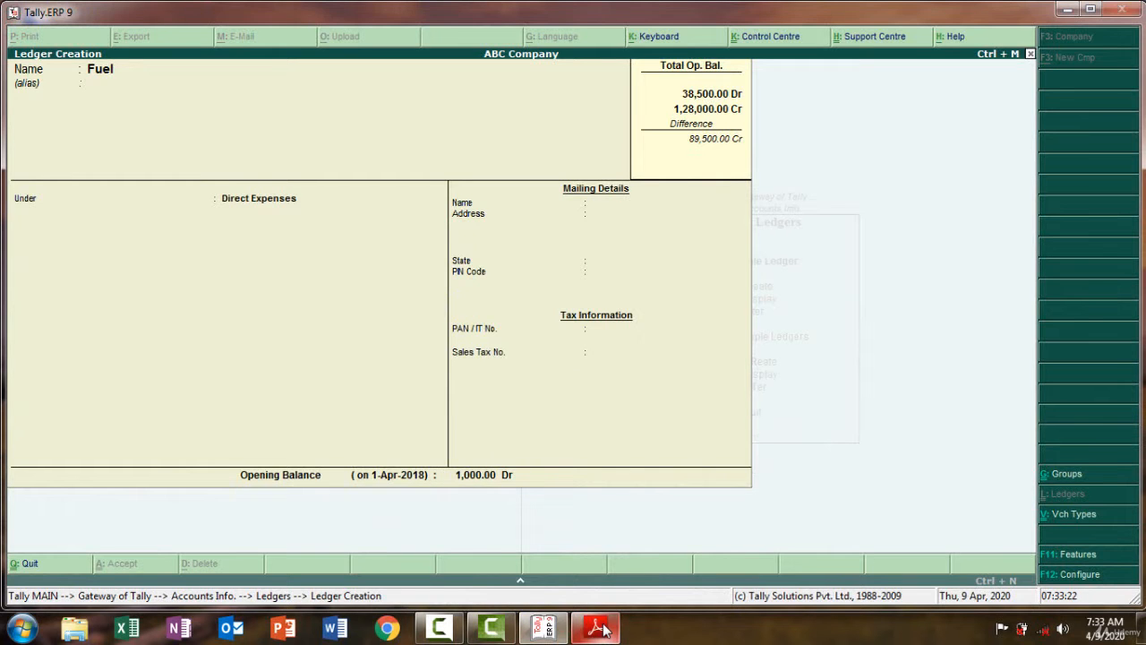
Copy Debtors from the trial balance PDF and paste it as the next Tally ledger's name
{"action": "left_click", "coordinate": [600, 631]}
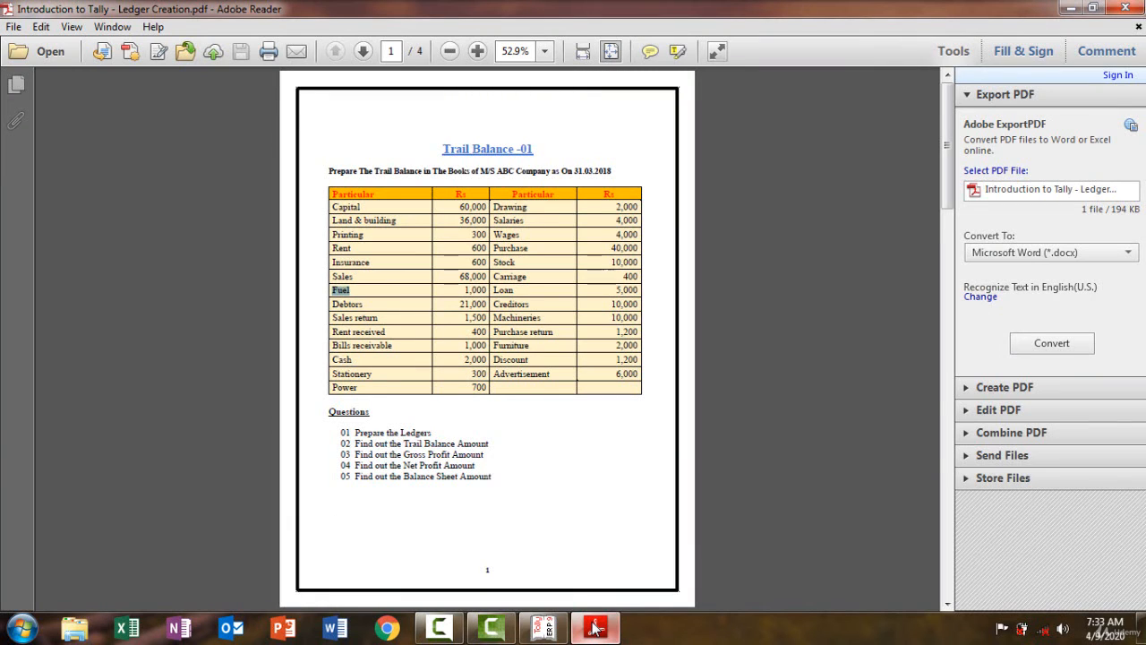
{"action": "left_click", "coordinate": [594, 628]}
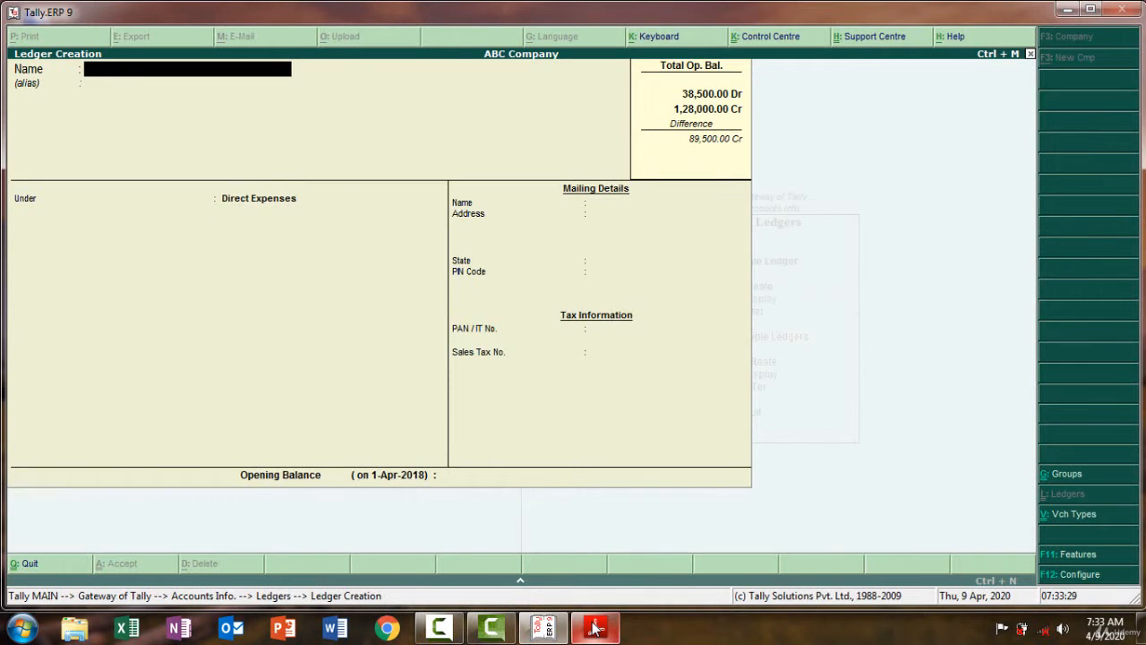
{"action": "left_click", "coordinate": [594, 629]}
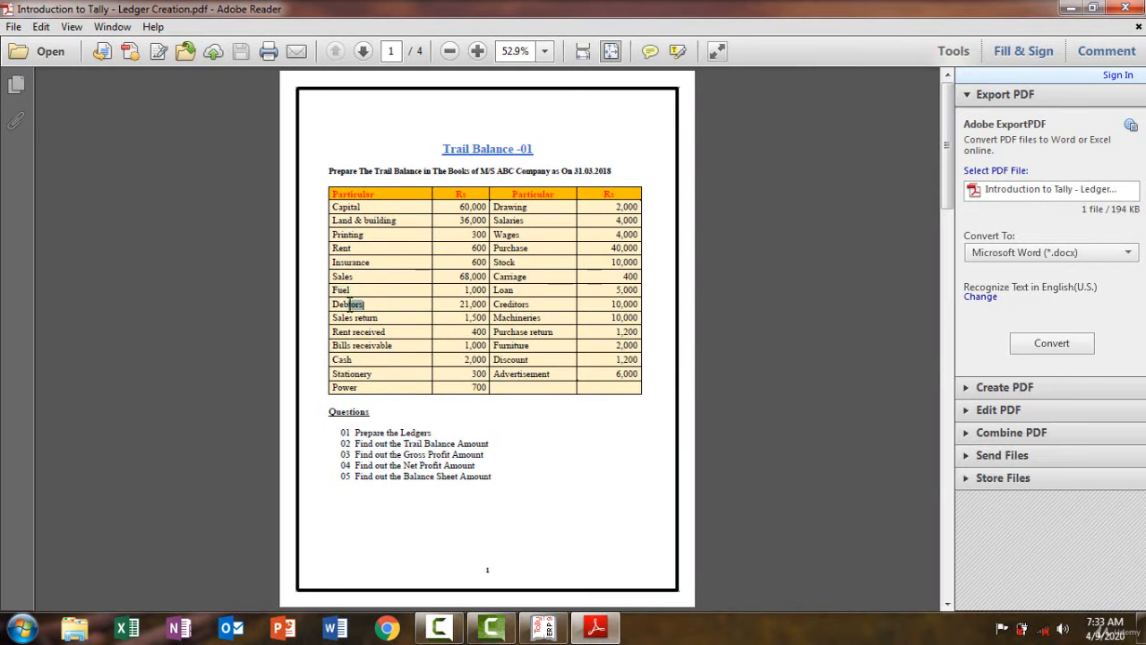
{"action": "mouse_move", "coordinate": [350, 305]}
{"action": "left_mouse_down"}
{"action": "mouse_move", "coordinate": [336, 289]}
{"action": "mouse_move", "coordinate": [333, 304]}
{"action": "left_mouse_up"}
{"action": "left_click", "coordinate": [596, 629]}
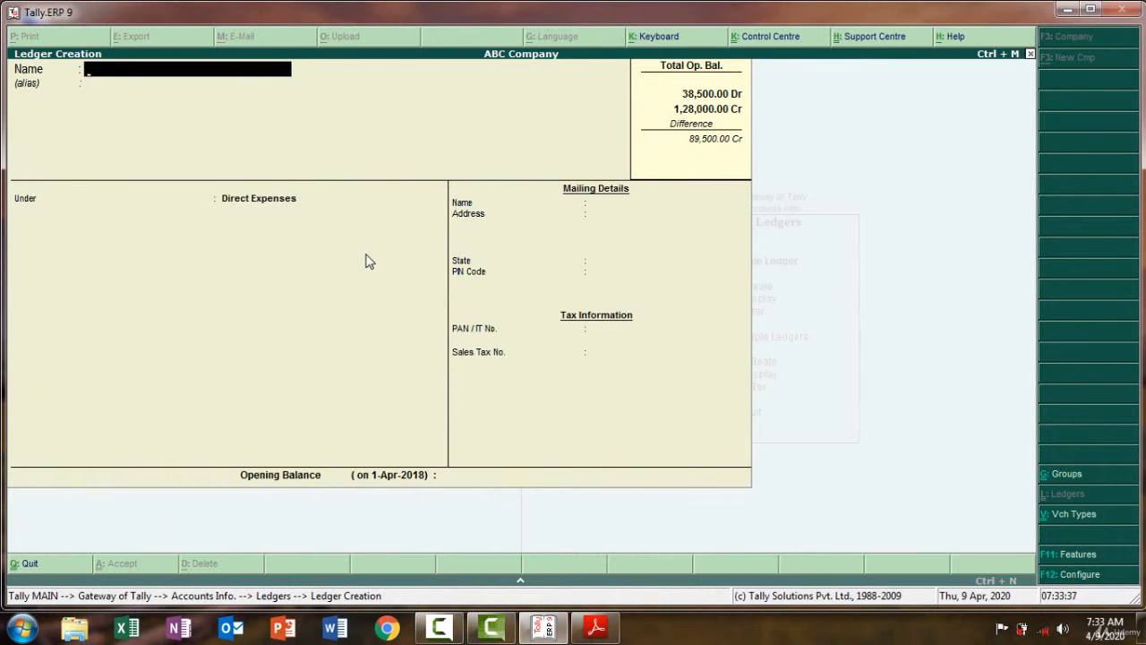
{"action": "key", "text": "ctrl+alt+v"}
{"action": "key", "text": "Return"}
Assign the Debtors ledger to the Sundry Debtors group and set Maintain balances bill-by-bill to No
{"action": "key", "text": "Return"}
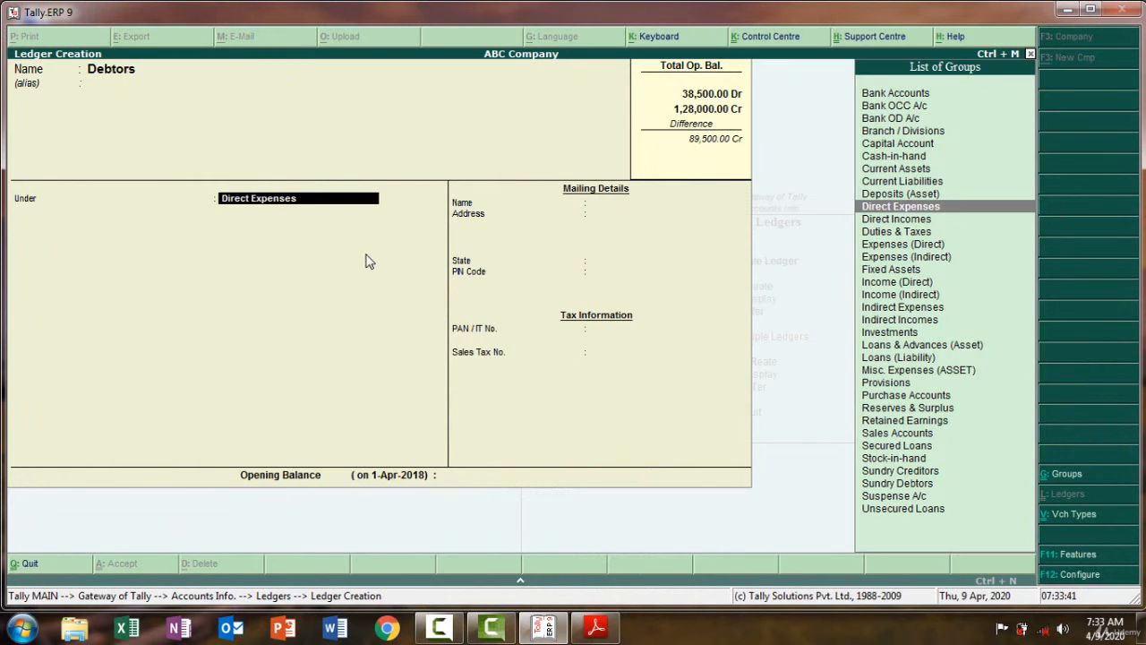
{"action": "type", "text": "Sun"}
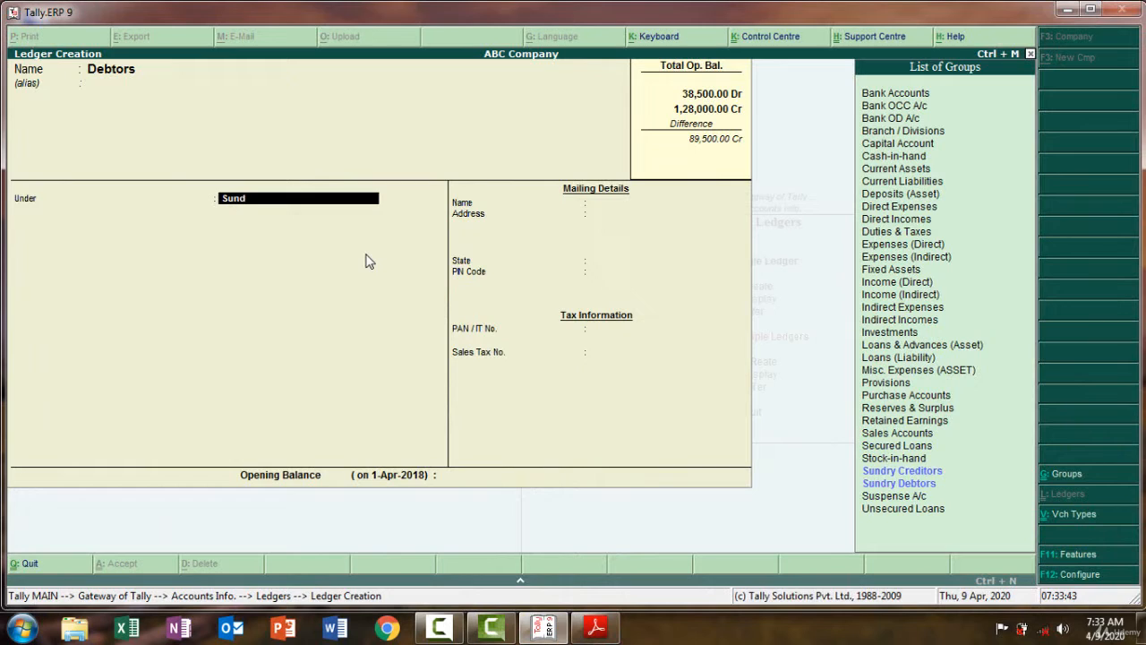
{"action": "type", "text": "d"}
{"action": "key", "text": "Down"}
{"action": "key", "text": "Return"}
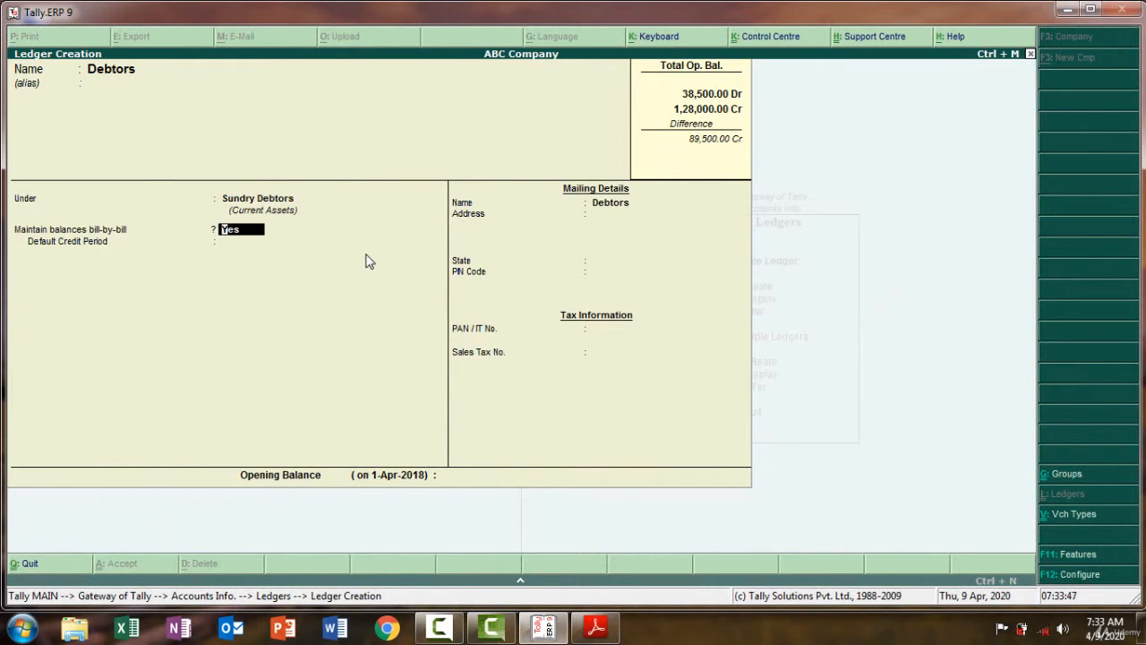
{"action": "type", "text": "no"}
{"action": "key", "text": "Return"}
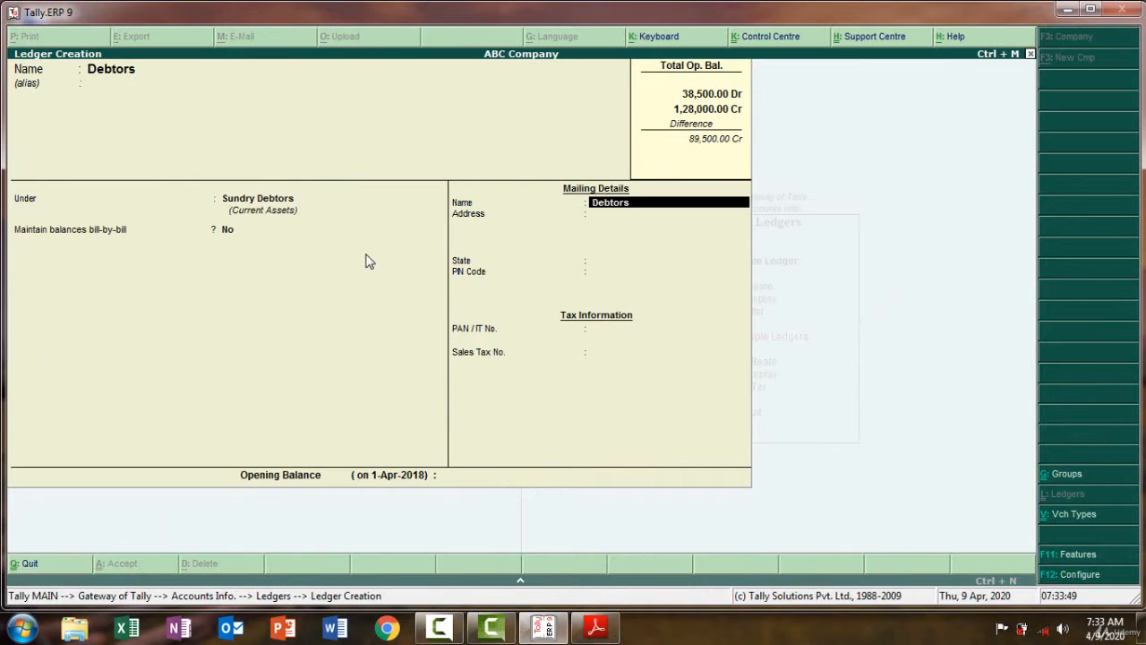
Keep Debtors as the mailing name, set the state to Not Applicable, and leave the address, PIN code and tax details blank
{"action": "key", "text": "Return"}
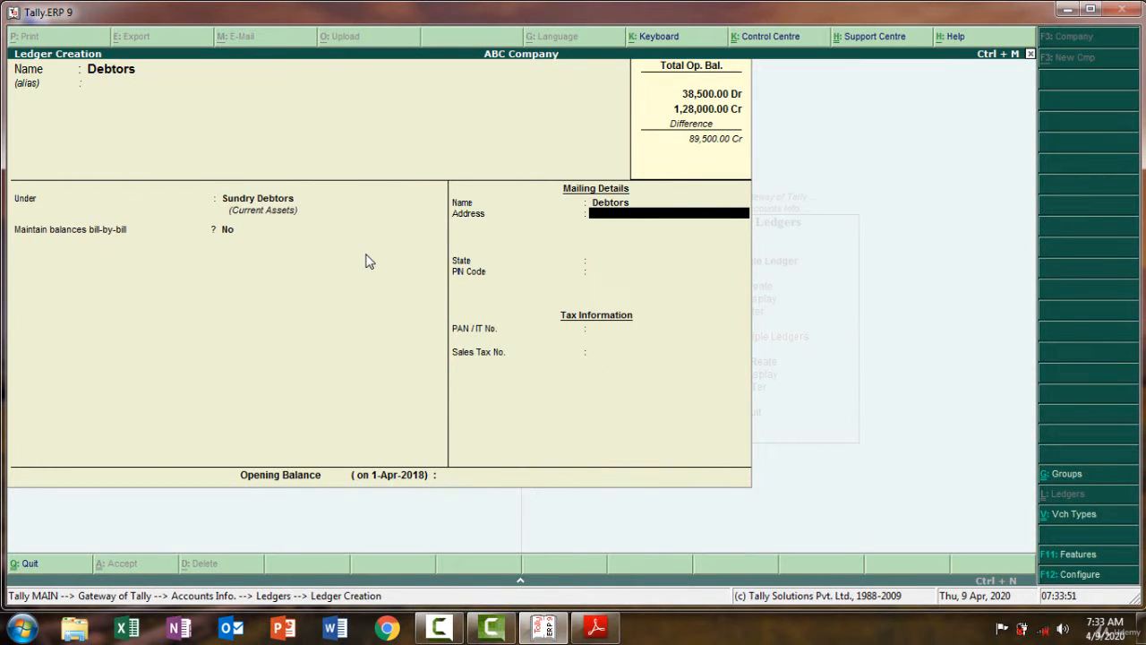
{"action": "key", "text": "Return"}
{"action": "key", "text": "Return"}
{"action": "key", "text": "Return"}
{"action": "key", "text": "Return"}
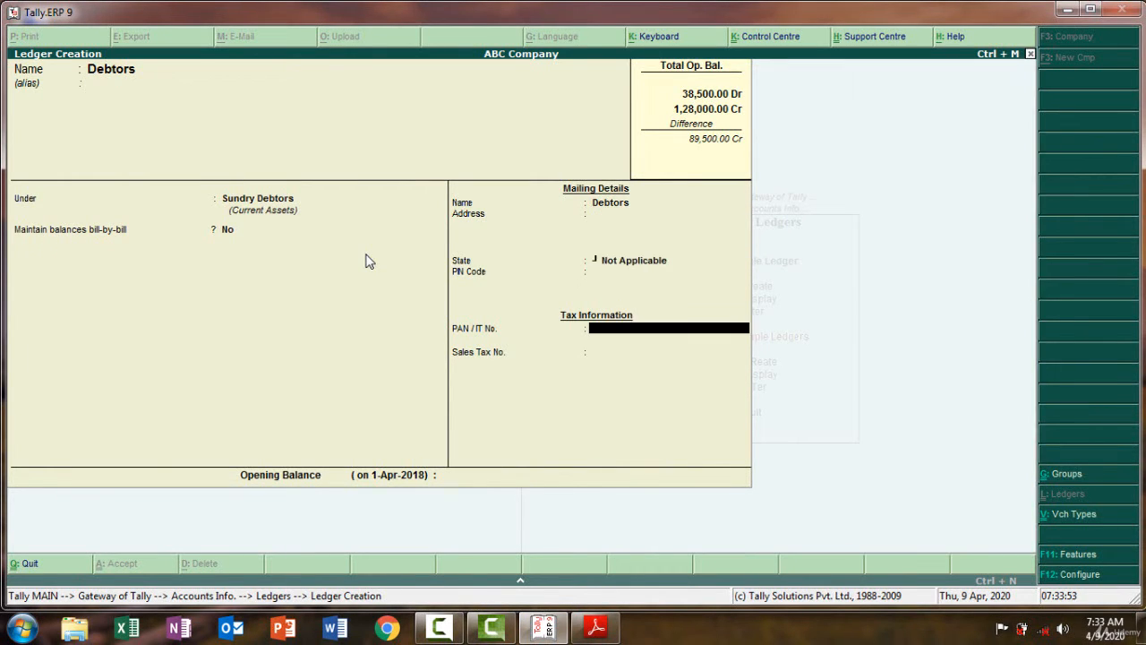
{"action": "key", "text": "Return"}
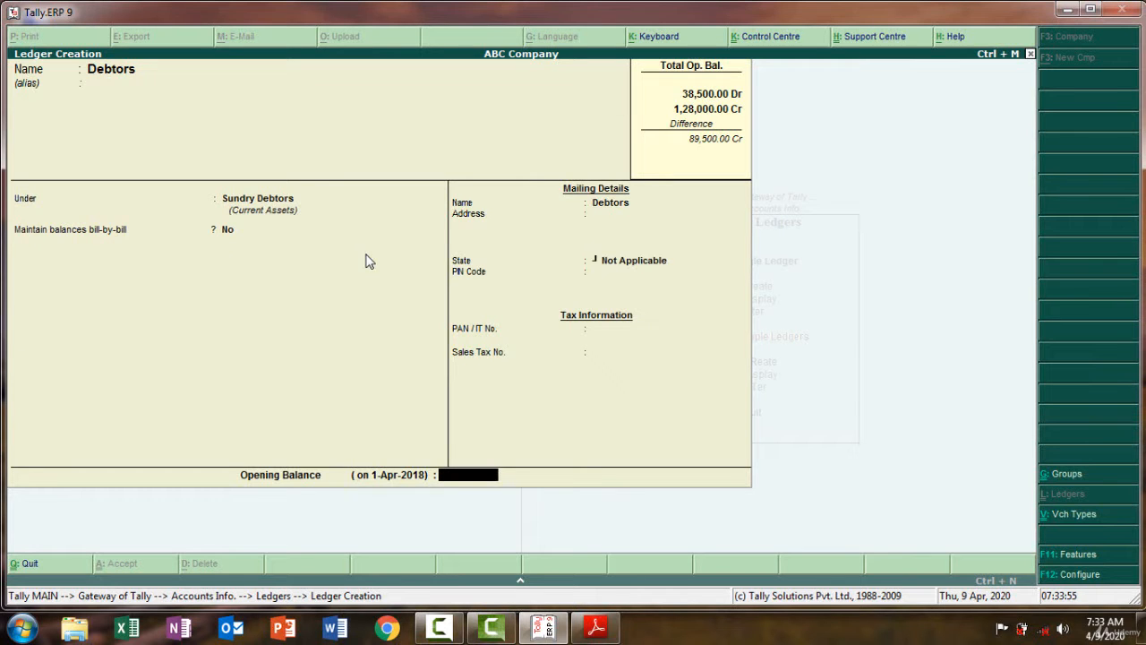
Check the Debtors amount in the trial balance PDF, set the Tally ledger's opening balance to 21,000 Dr, and save it
{"action": "left_click", "coordinate": [595, 629]}
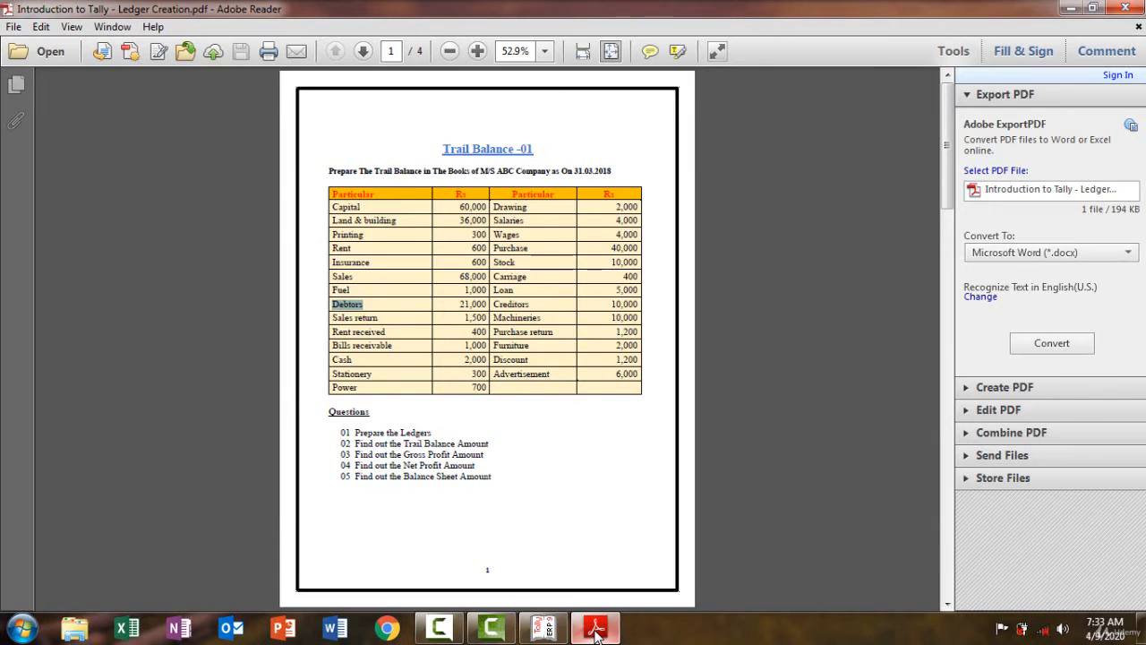
{"action": "left_click", "coordinate": [596, 628]}
{"action": "type", "text": "21000"}
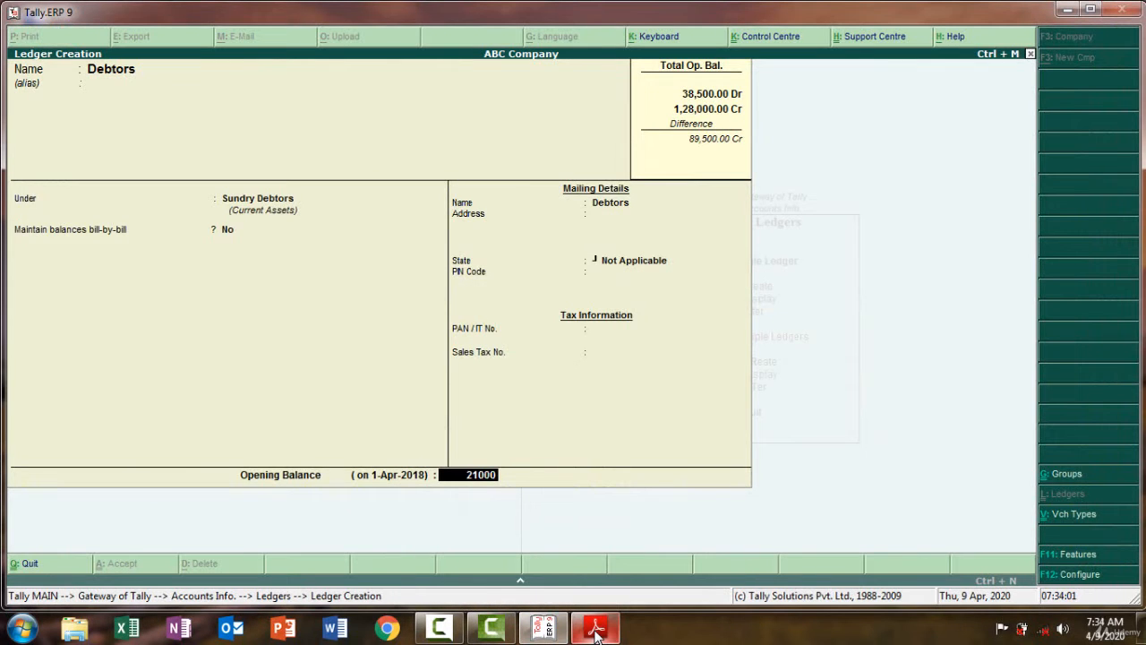
{"action": "key", "text": "Return"}
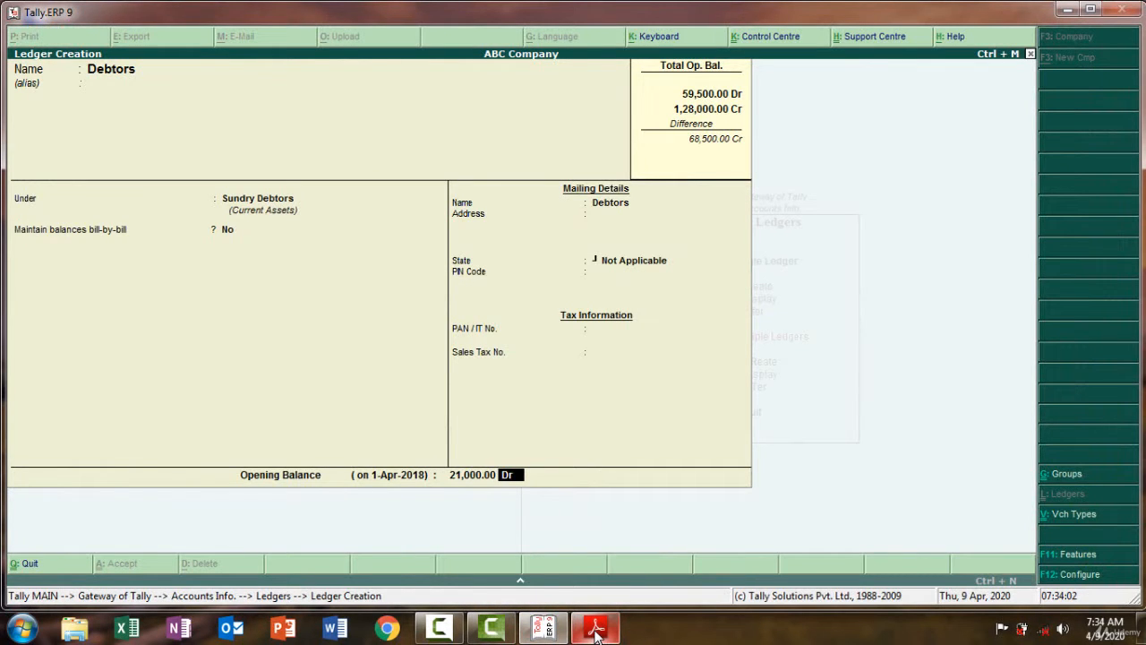
{"action": "key", "text": "Return"}
{"action": "key", "text": "Return"}
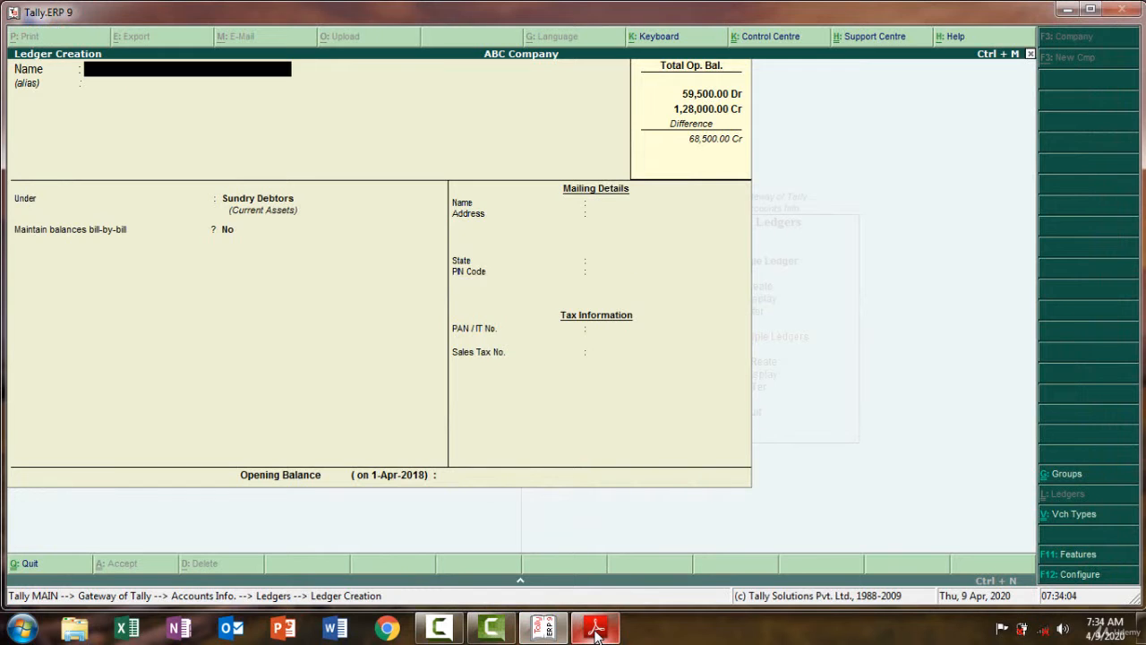
Copy Sales return from the trial balance PDF and paste it as the next Tally ledger's name
{"action": "left_click", "coordinate": [596, 629]}
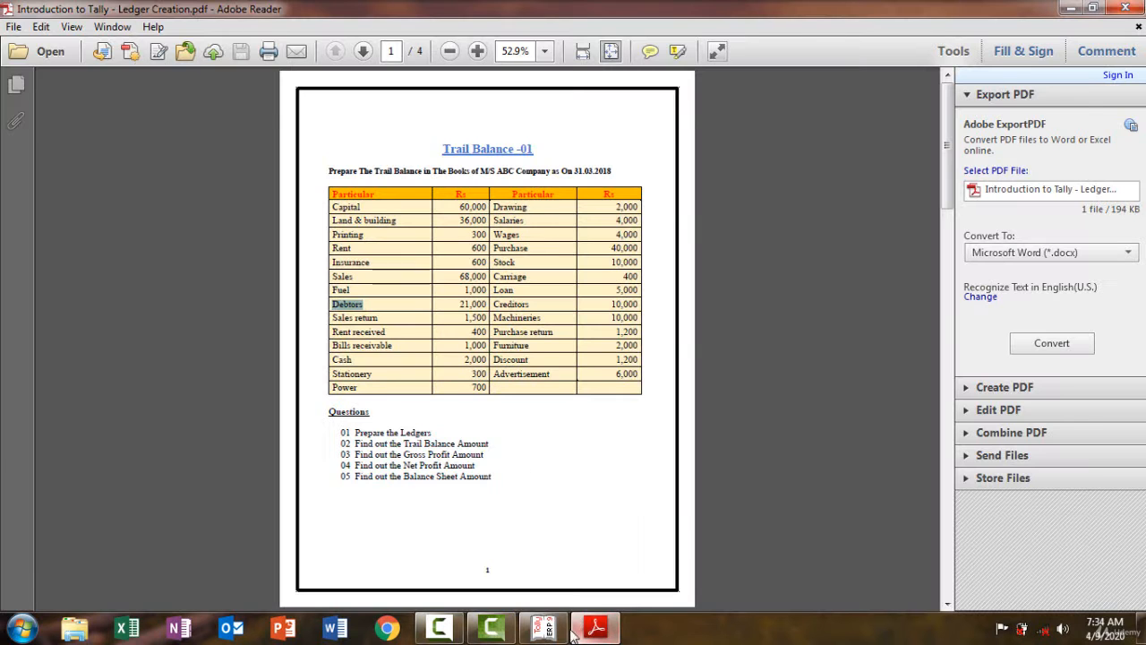
{"action": "left_click_drag", "start_coordinate": [387, 333], "coordinate": [342, 311]}
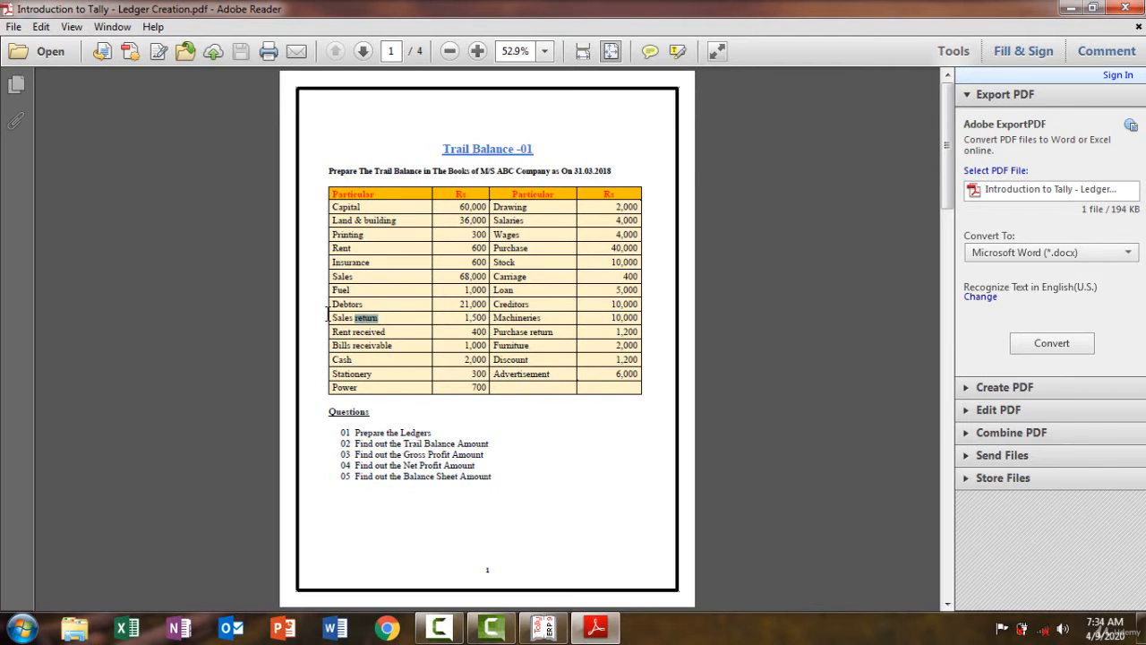
{"action": "left_click", "coordinate": [380, 318]}
{"action": "left_click_drag", "start_coordinate": [381, 318], "coordinate": [333, 321]}
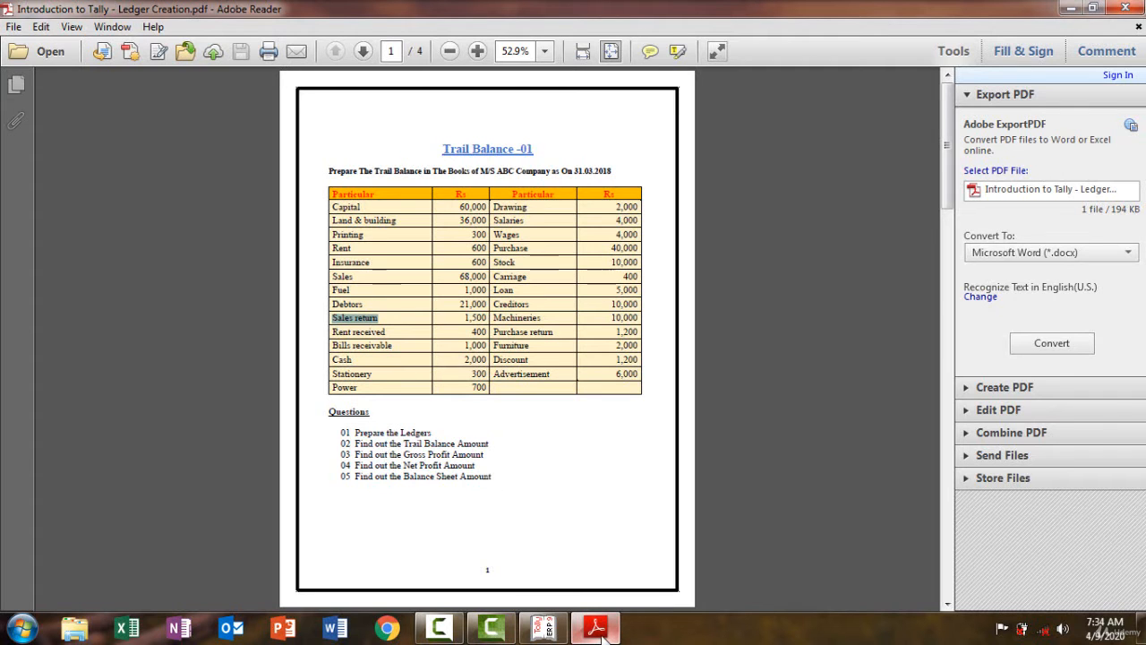
{"action": "mouse_move", "coordinate": [604, 633]}
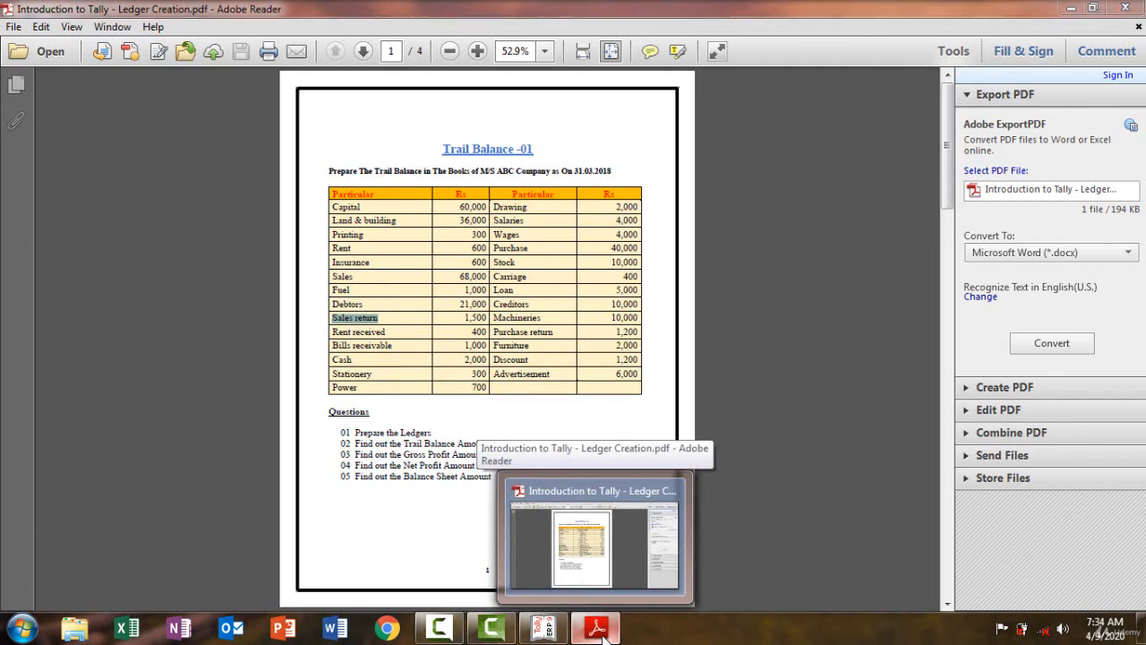
{"action": "left_click", "coordinate": [596, 630]}
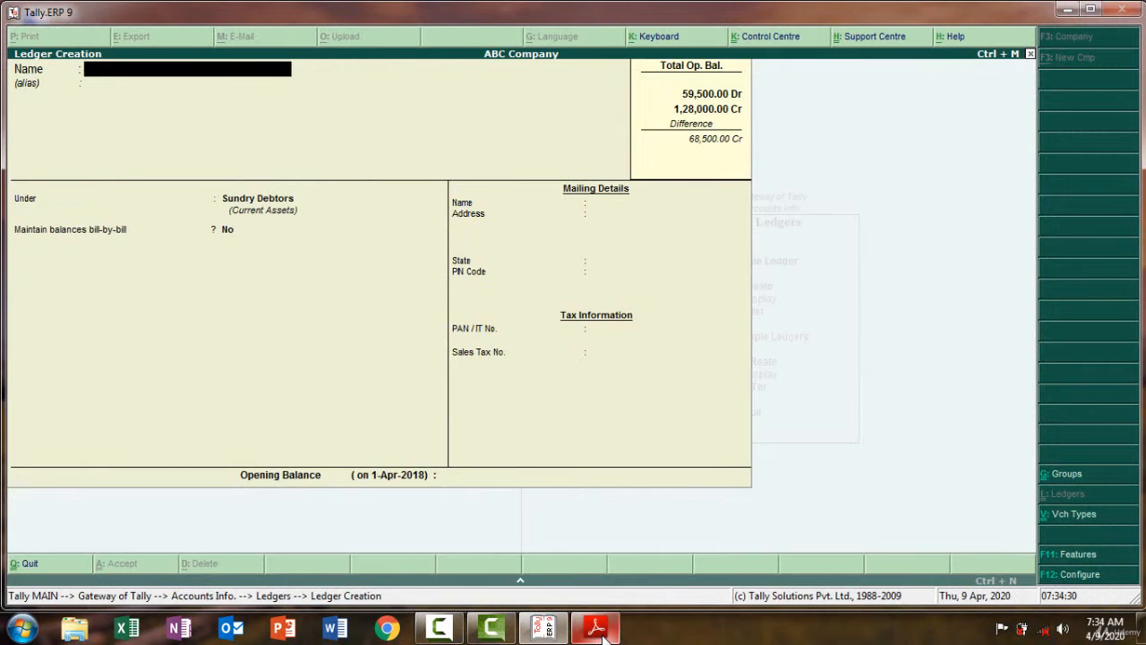
{"action": "key", "text": "ctrl+alt+v"}
{"action": "key", "text": "Return"}
Assign the Sales Return ledger to the Sales Accounts group, leaving the alias blank
{"action": "key", "text": "Return"}
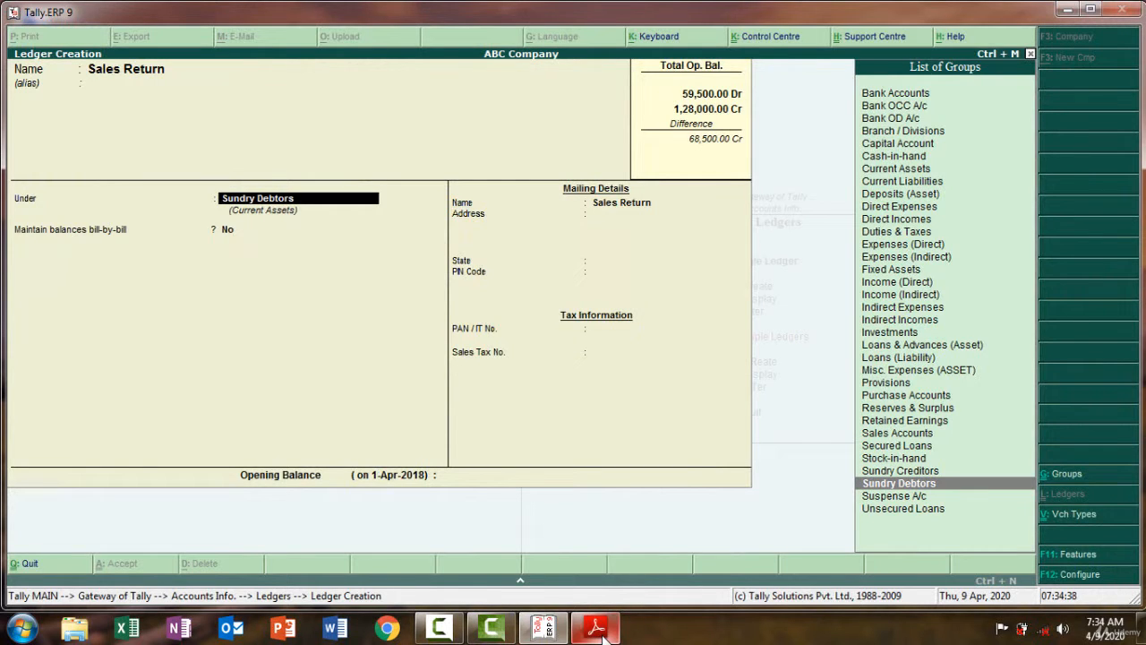
{"action": "type", "text": "S"}
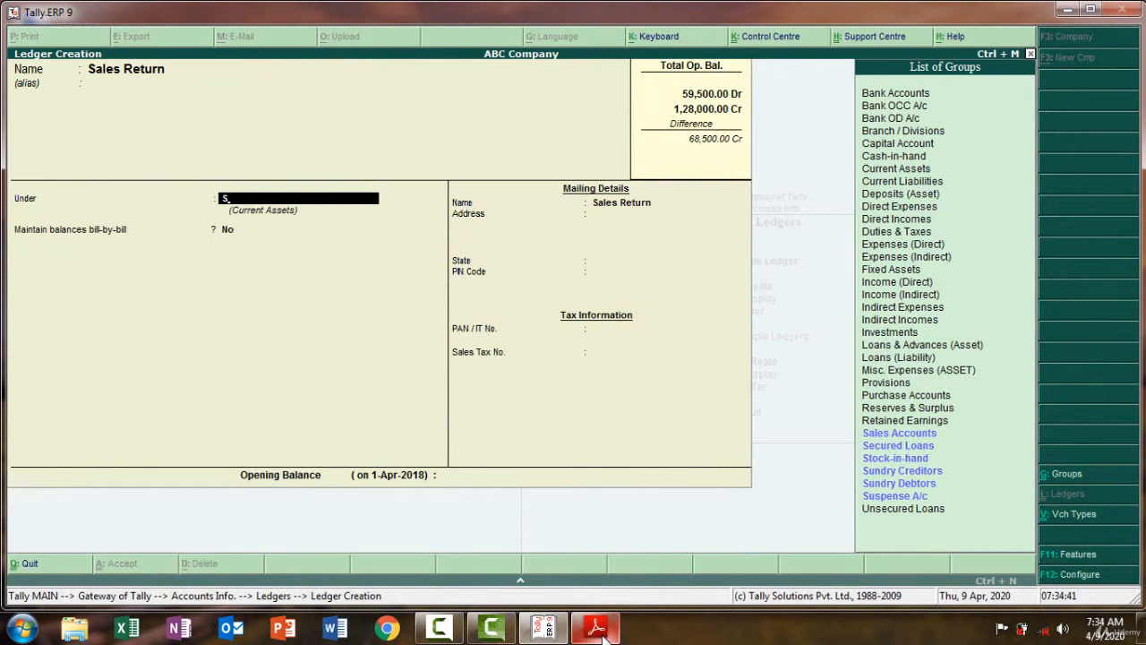
{"action": "type", "text": "a"}
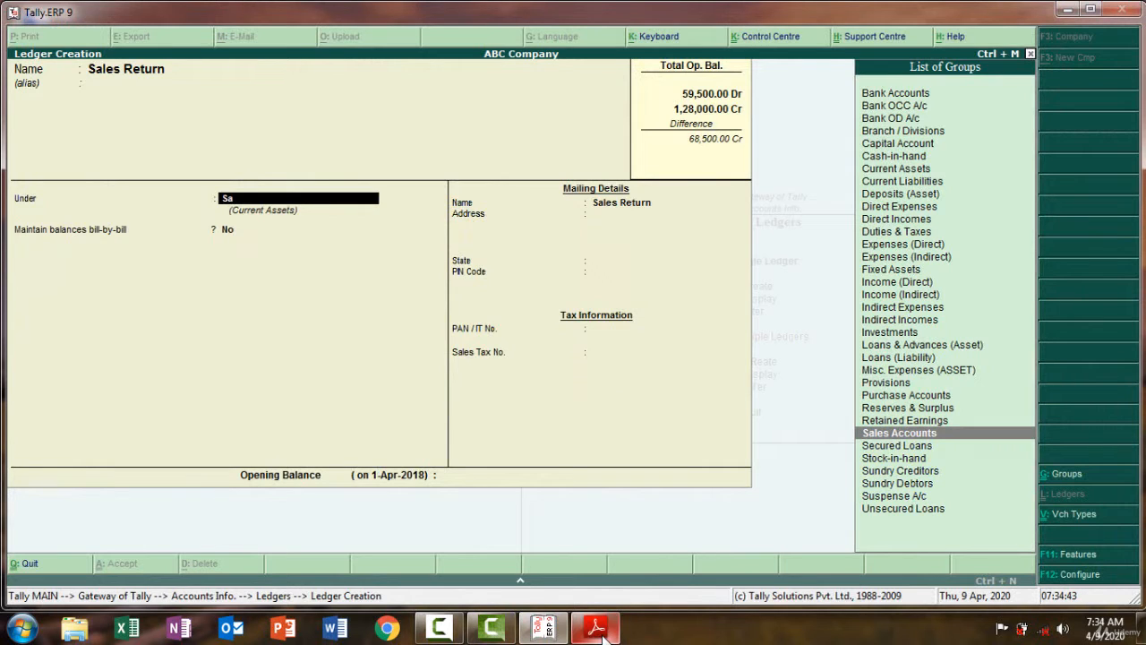
{"action": "key", "text": "Return"}
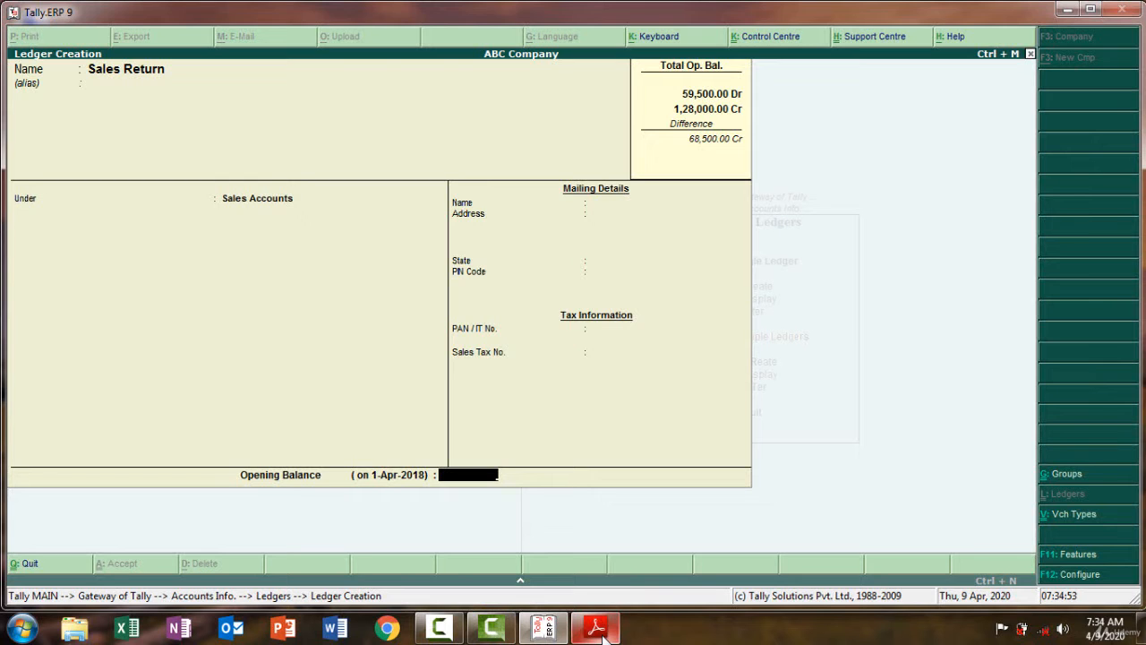
Check the Sales return amount in the PDF, set the Tally ledger's opening balance to 1,500 Dr, and save it
{"action": "left_click", "coordinate": [597, 629]}
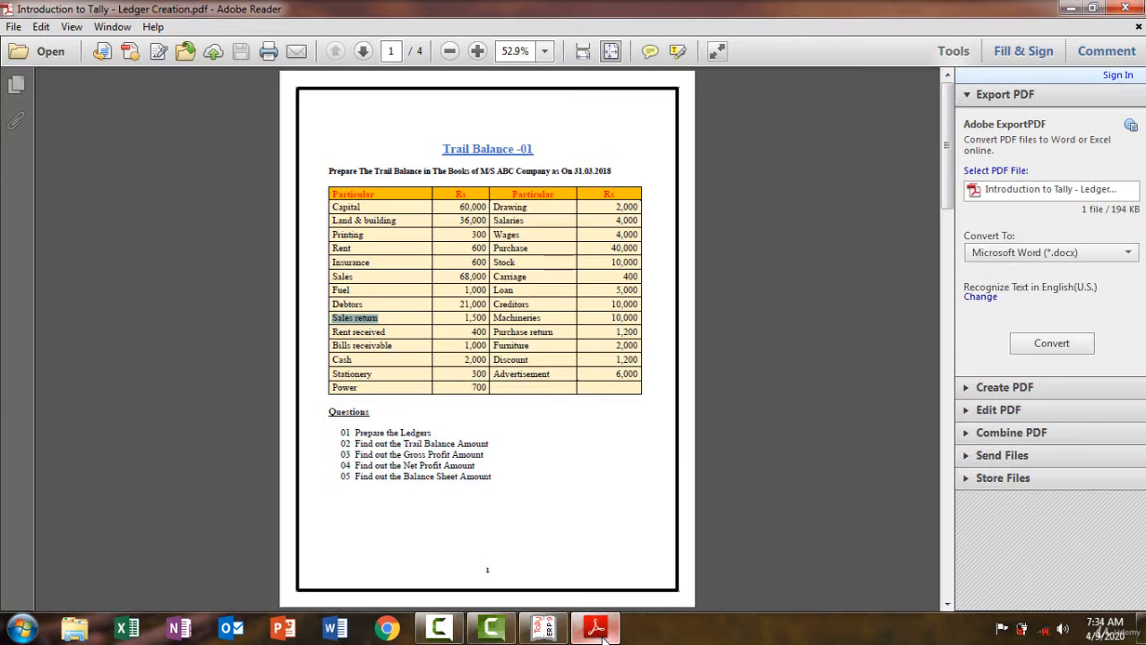
{"action": "left_click", "coordinate": [599, 630]}
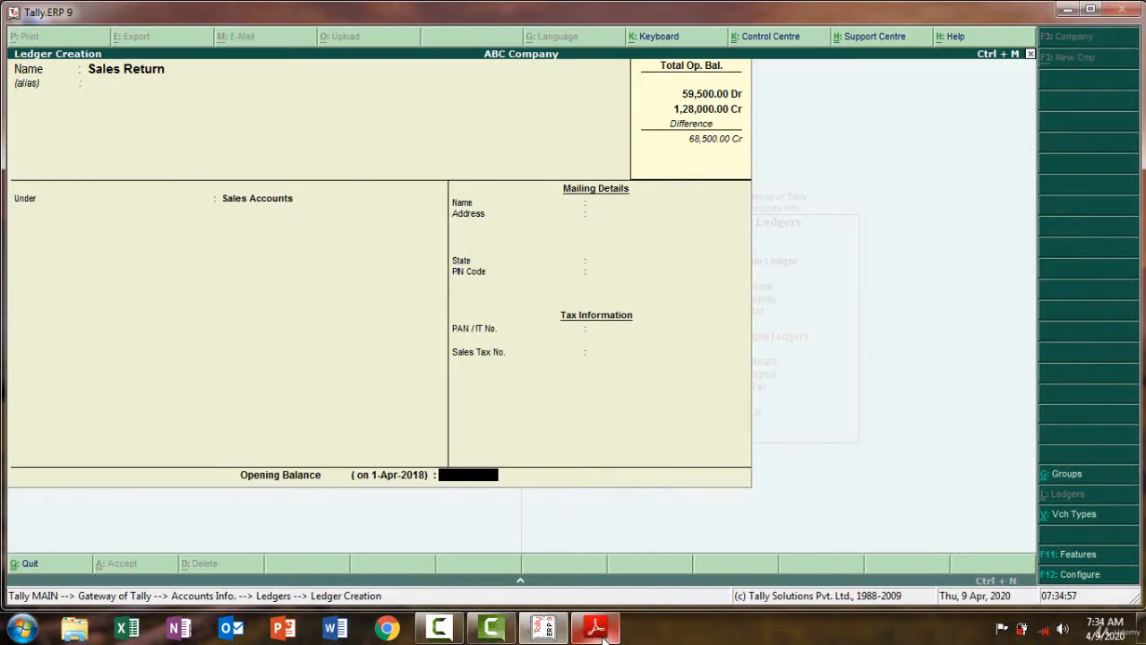
{"action": "left_click", "coordinate": [598, 629]}
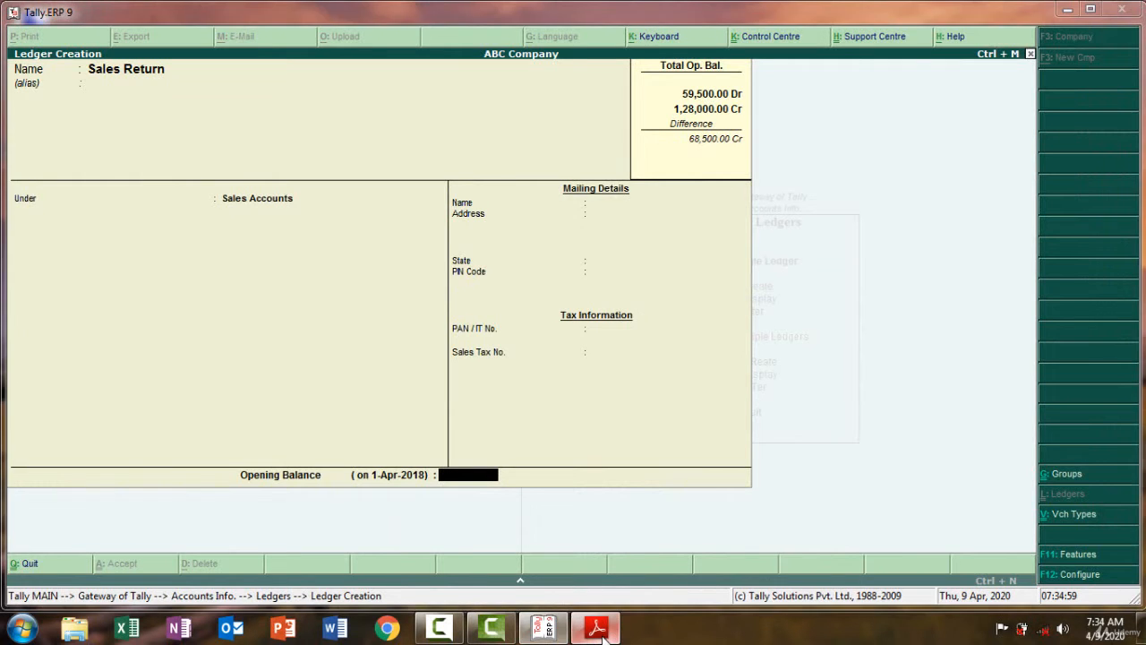
{"action": "left_click", "coordinate": [598, 629]}
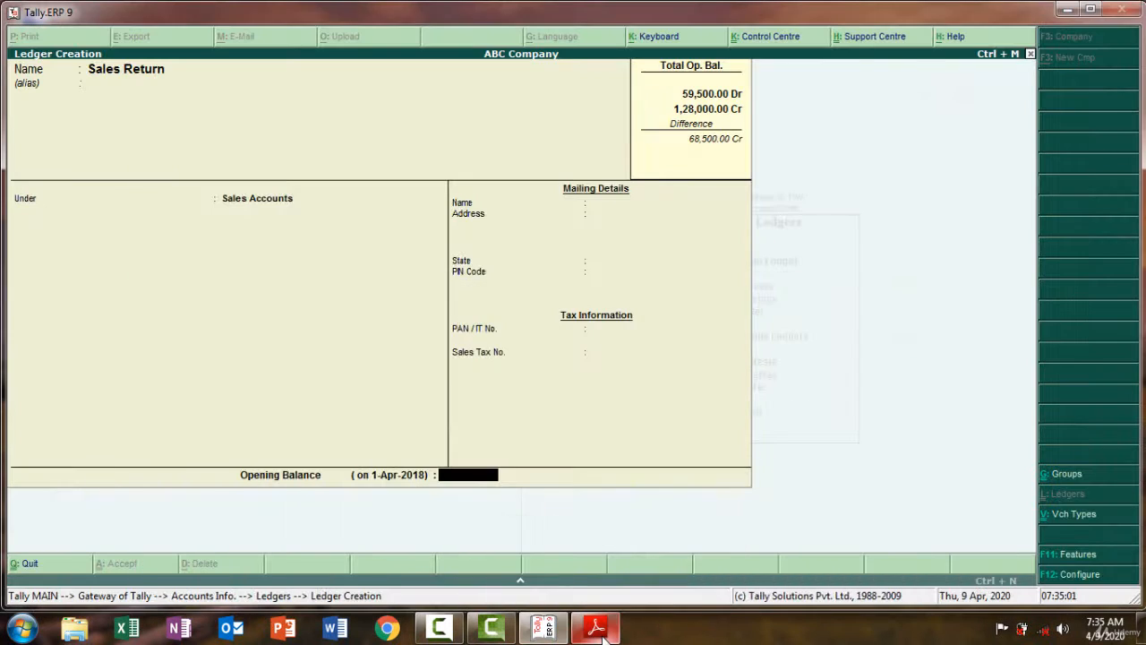
{"action": "type", "text": "1500"}
{"action": "key", "text": "Return"}
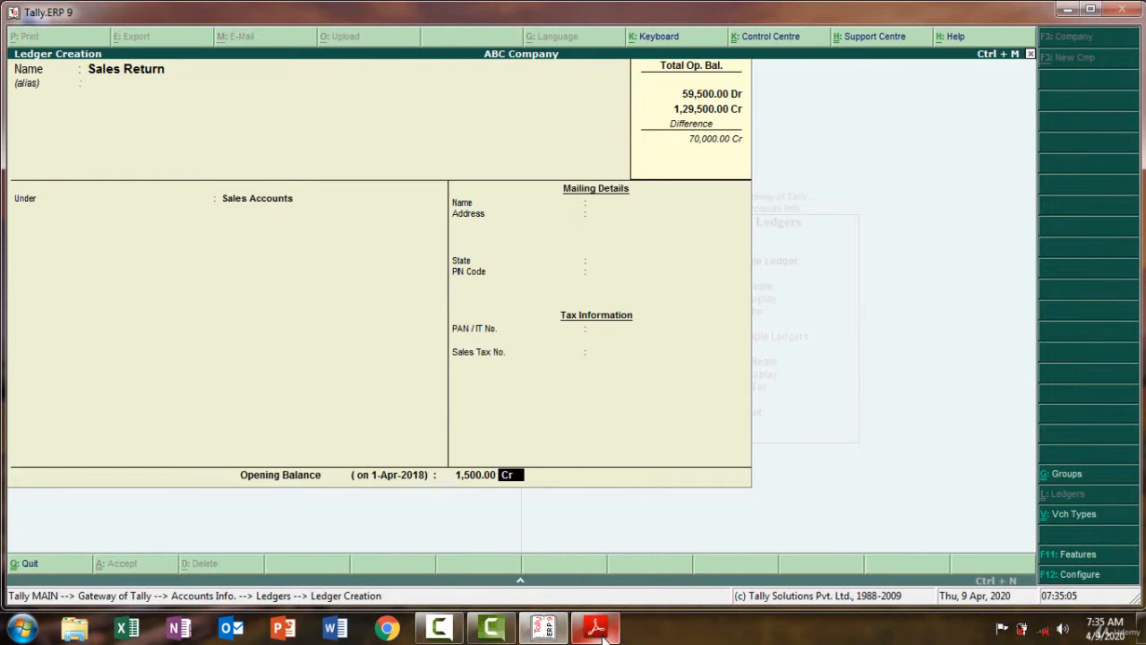
{"action": "type", "text": "dr"}
{"action": "key", "text": "Return"}
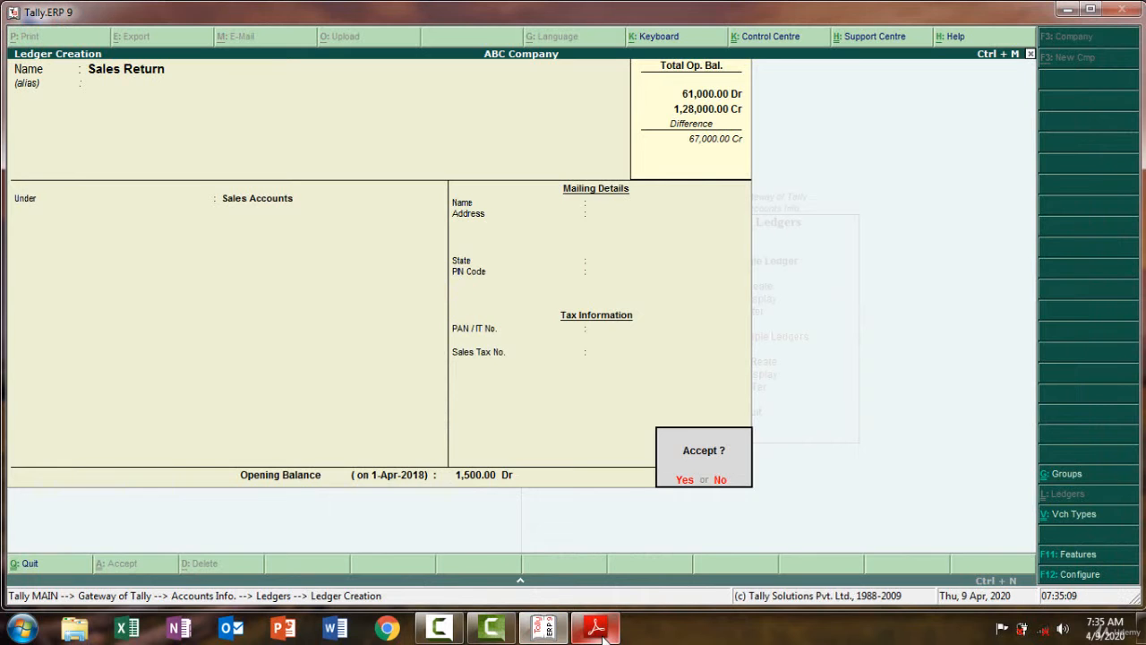
{"action": "key", "text": "Return"}
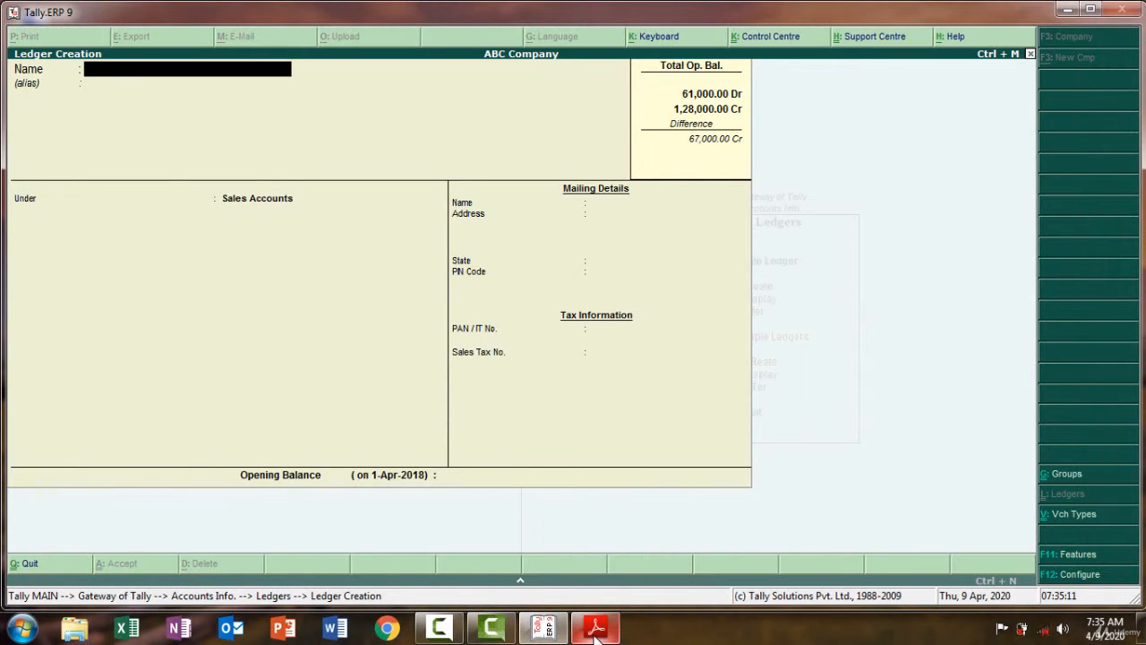
Copy Rent received from the trial balance PDF and paste it as the next Tally ledger's name
{"action": "left_click", "coordinate": [596, 627]}
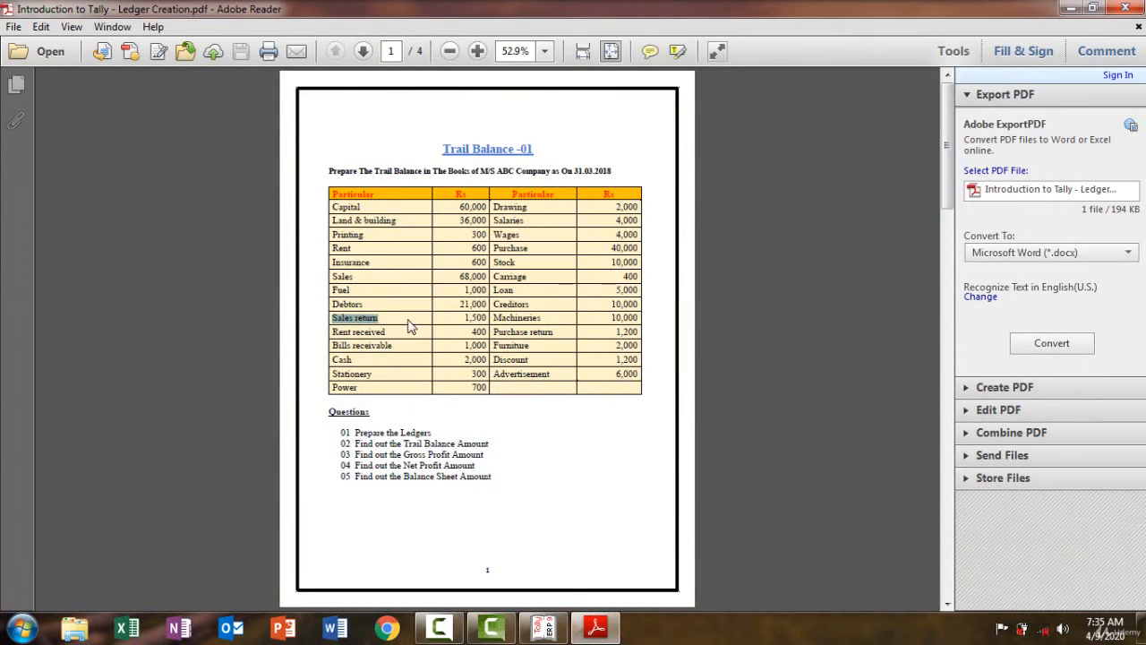
{"action": "left_click_drag", "start_coordinate": [398, 326], "coordinate": [334, 332]}
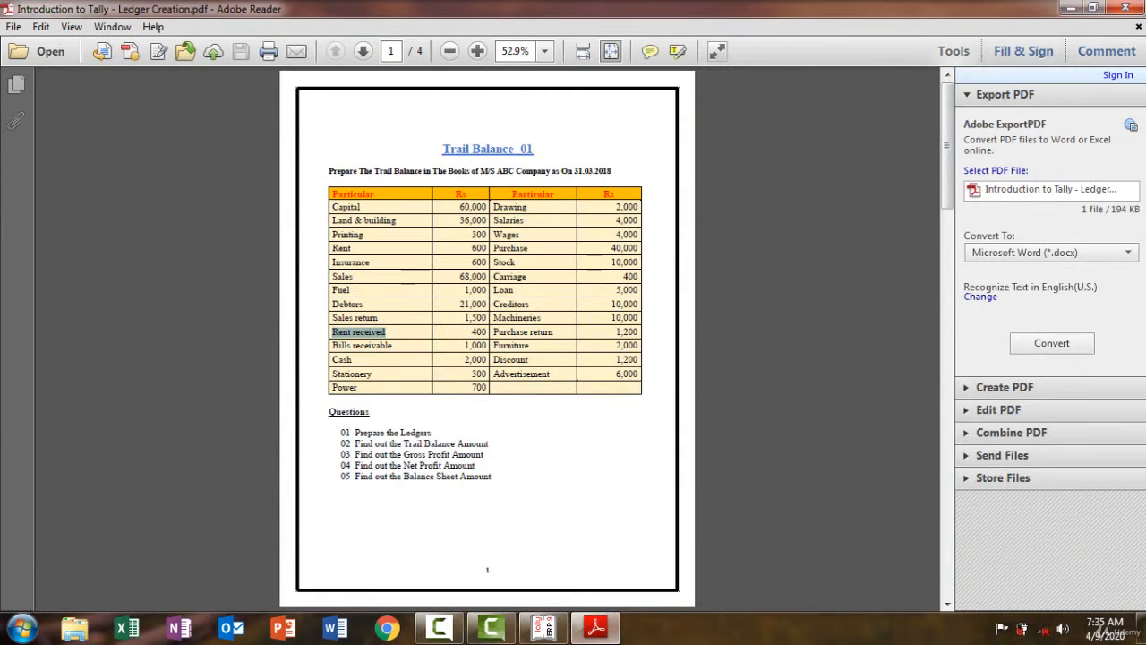
{"action": "left_click", "coordinate": [596, 627]}
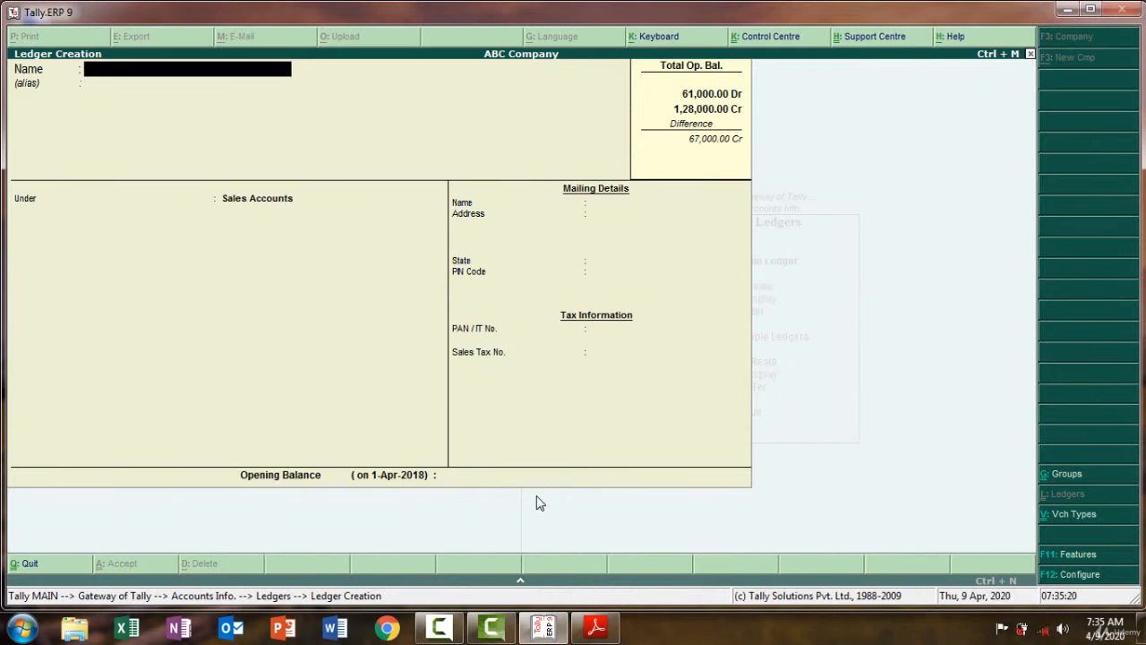
{"action": "key", "text": "ctrl+alt+v"}
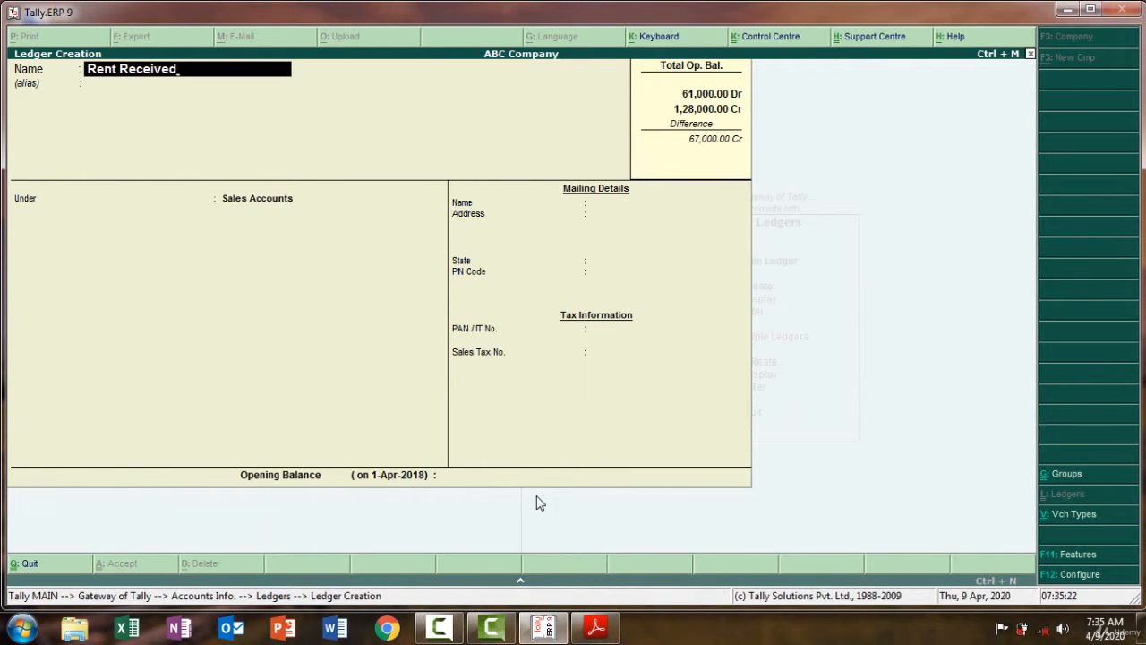
Assign the Rent Received ledger to the Indirect Incomes group, leaving the alias blank
{"action": "key", "text": "Return"}
{"action": "key", "text": "Return"}
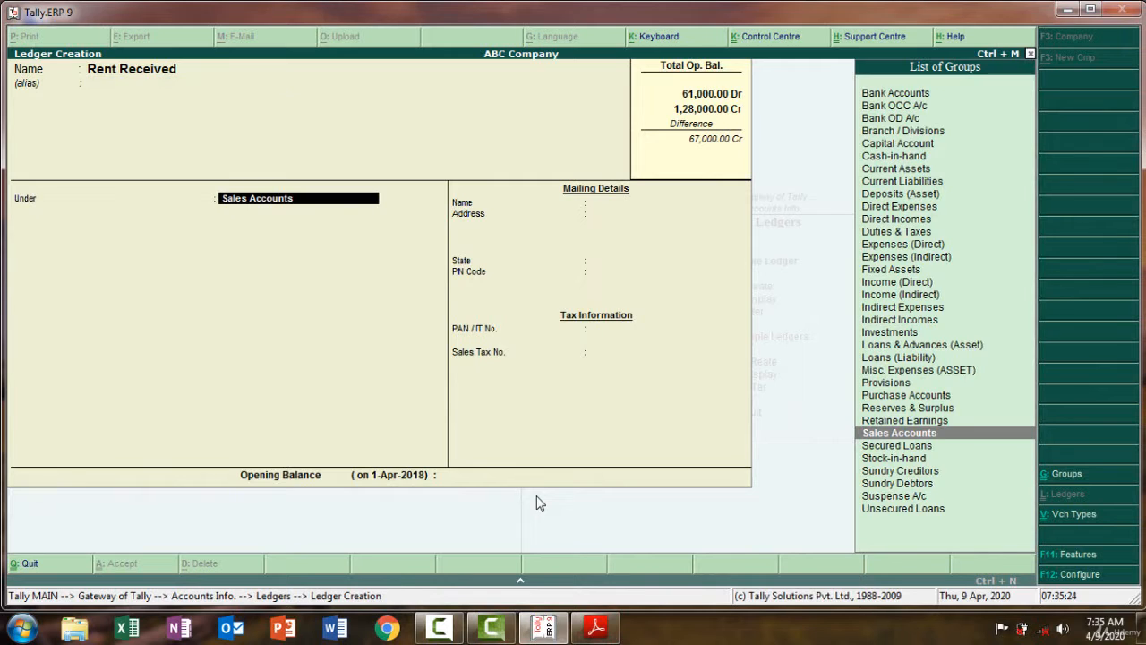
{"action": "type", "text": "I"}
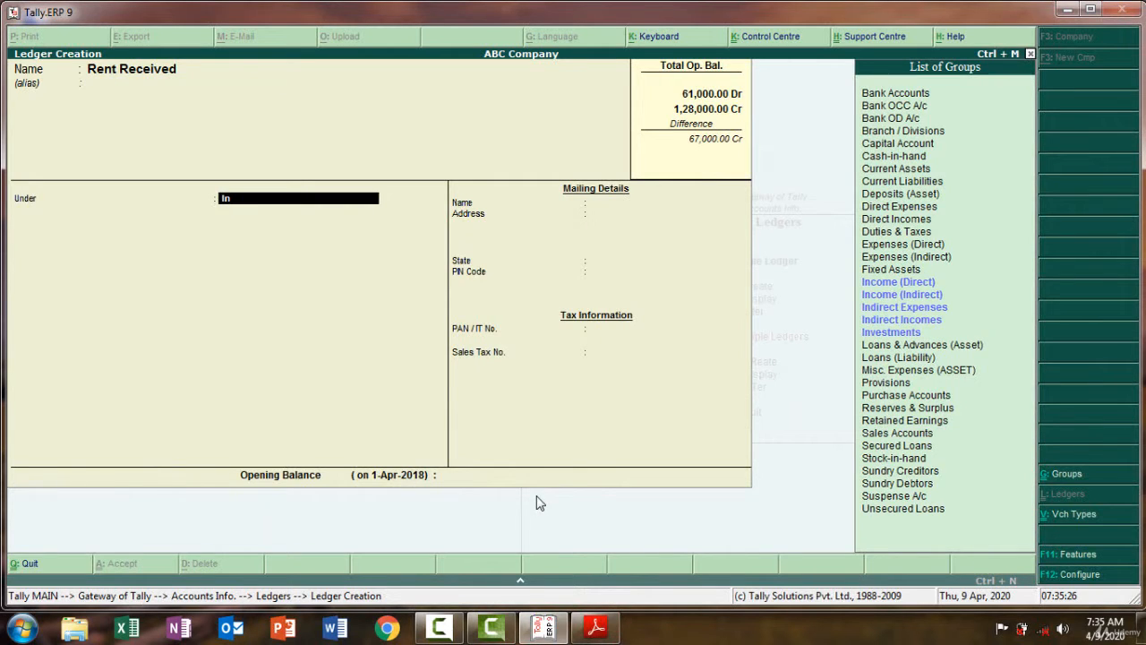
{"action": "type", "text": "n"}
{"action": "left_click", "coordinate": [880, 323]}
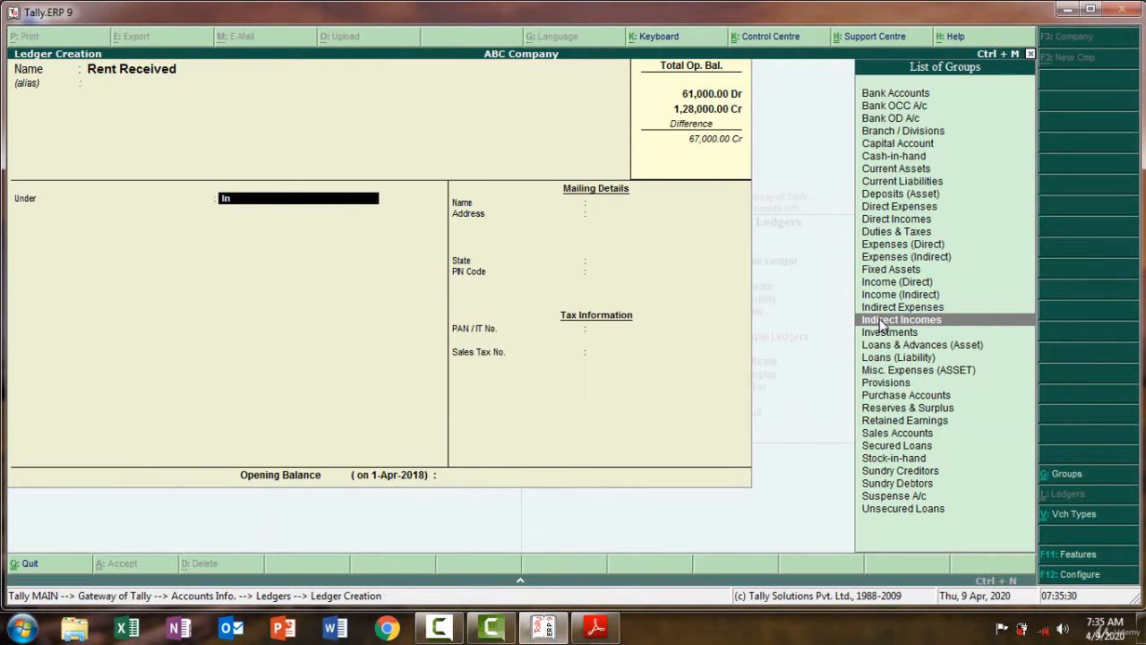
{"action": "left_click", "coordinate": [880, 322]}
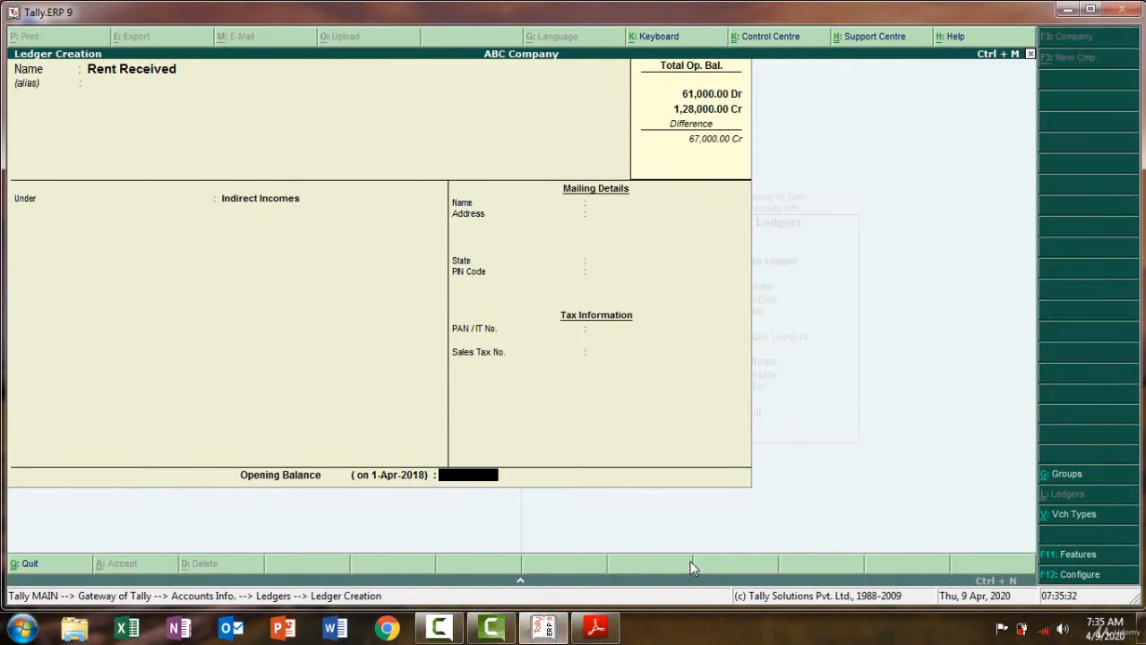
Check the Rent received amount in the PDF, set the Tally ledger's opening balance to 400 Cr, and save it
{"action": "left_click", "coordinate": [611, 632]}
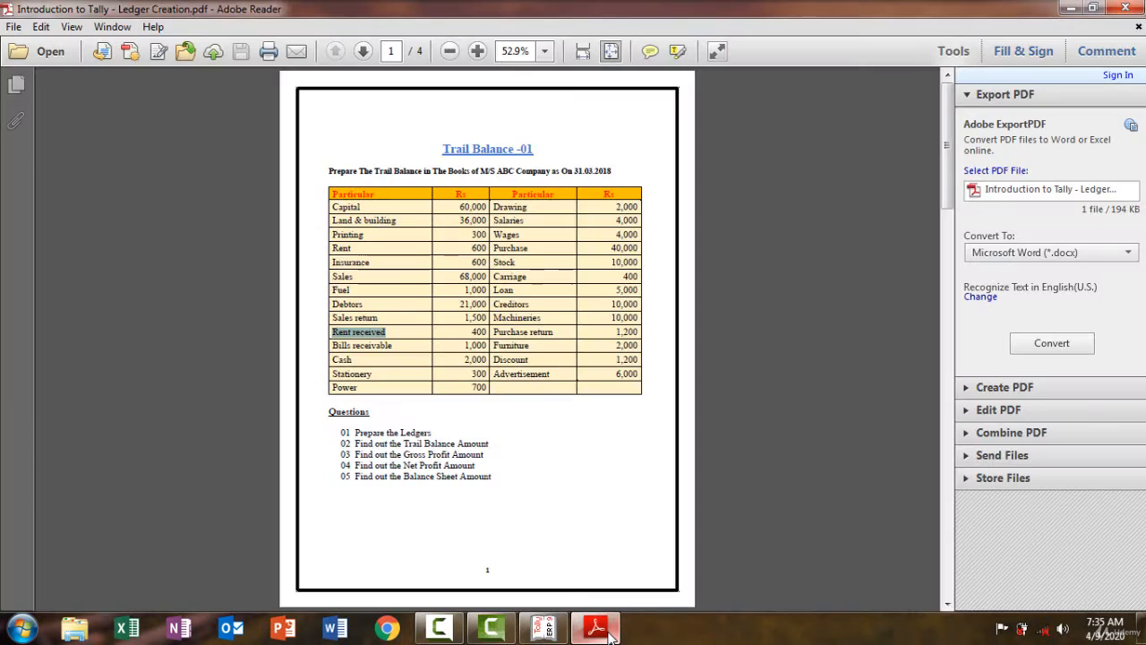
{"action": "left_click", "coordinate": [596, 630]}
{"action": "type", "text": "4"}
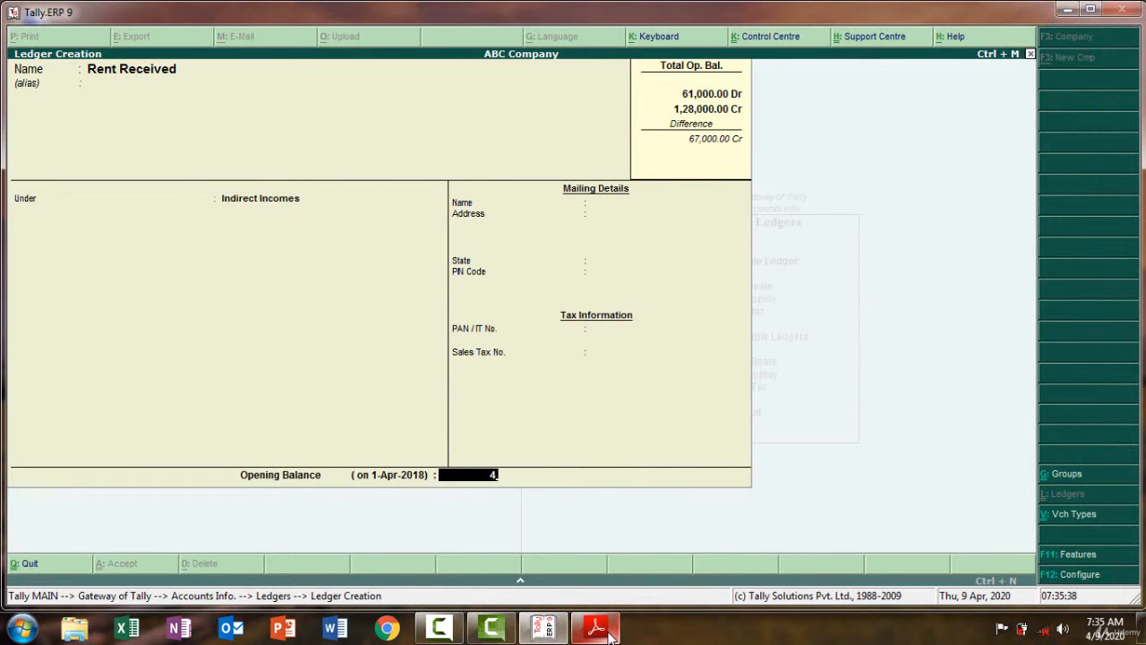
{"action": "type", "text": "000"}
{"action": "key", "text": "BackSpace"}
{"action": "left_click", "coordinate": [598, 631]}
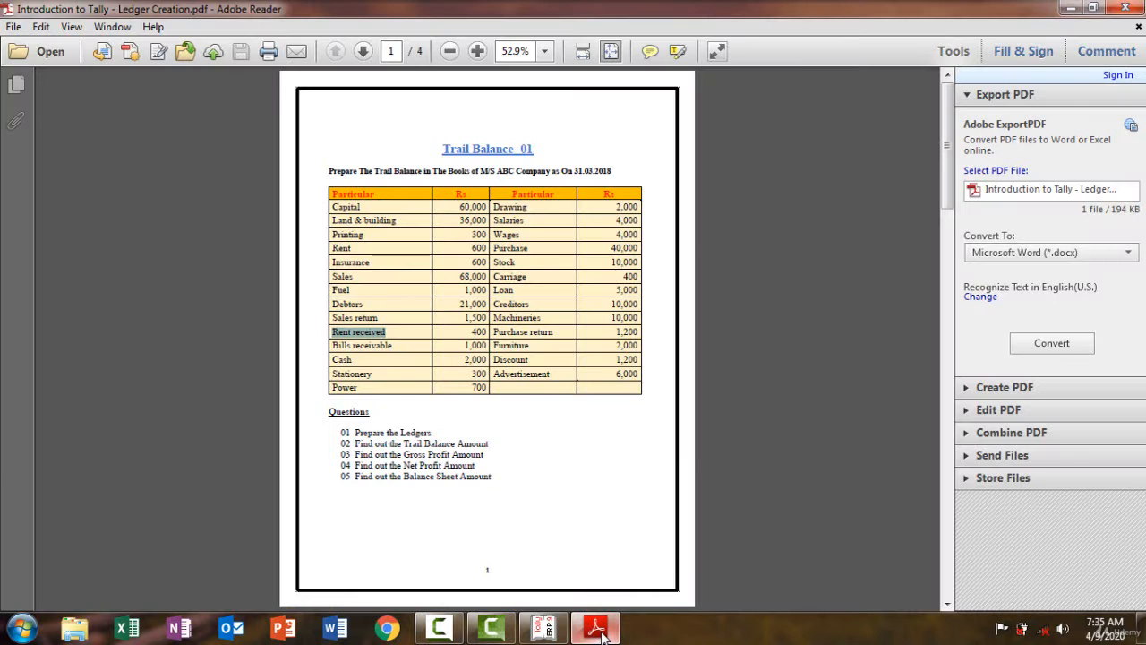
{"action": "left_click", "coordinate": [598, 630]}
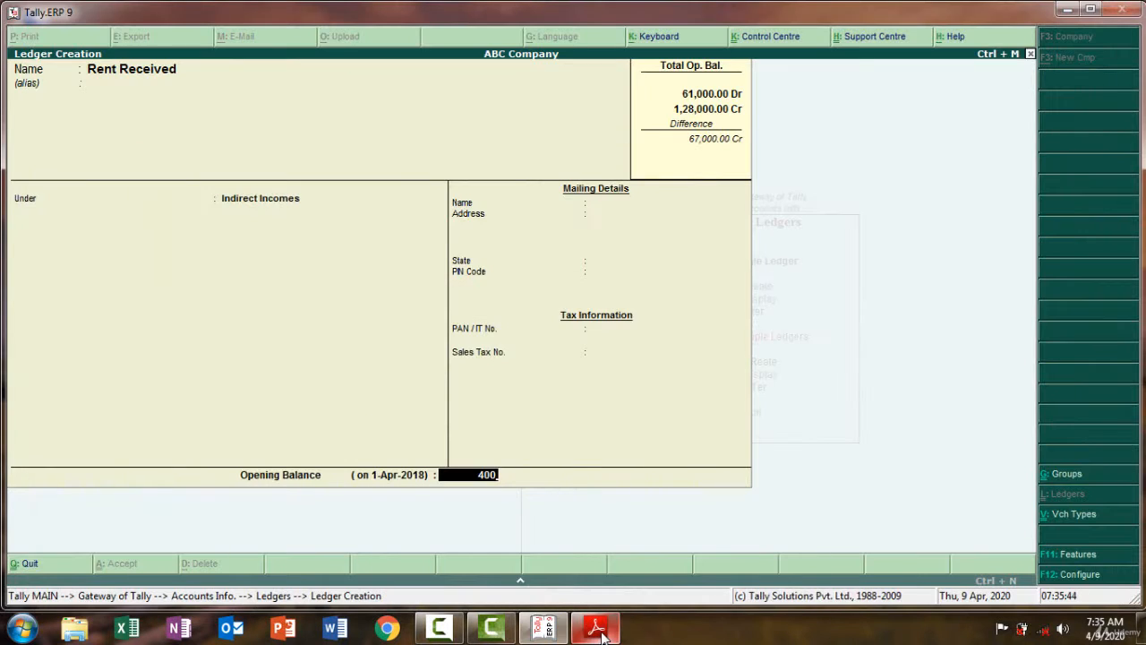
{"action": "key", "text": "Return"}
{"action": "key", "text": "Return"}
{"action": "key", "text": "Return"}
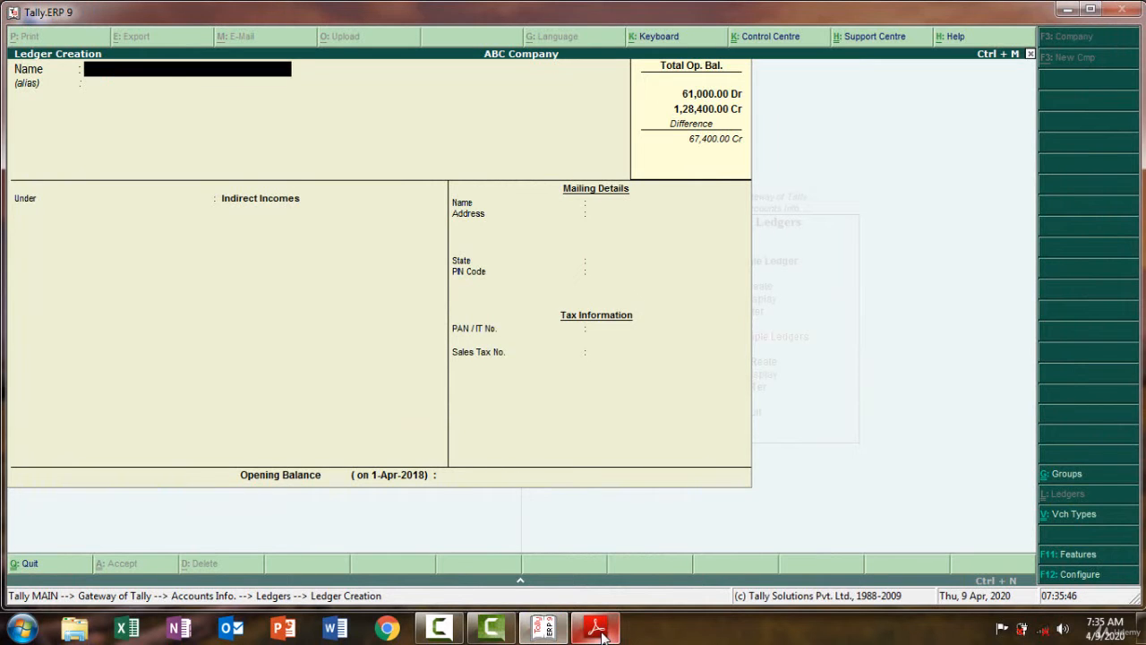
Copy Bills receivable from the trial balance PDF and paste it as the next Tally ledger's name
{"action": "left_click", "coordinate": [598, 630]}
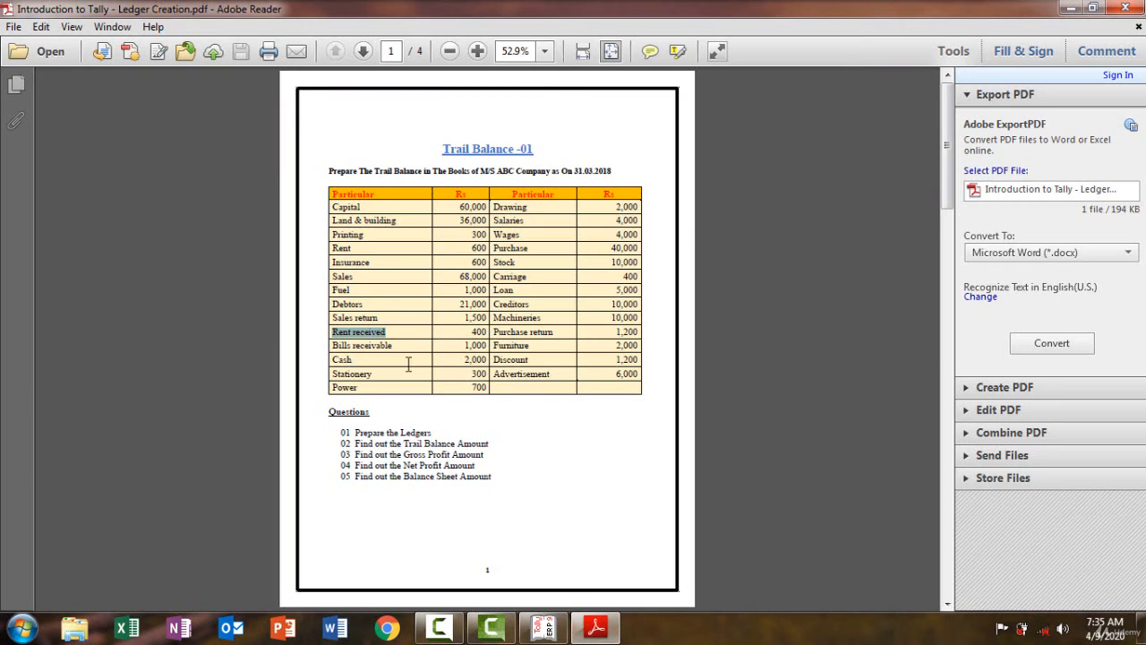
{"action": "left_click_drag", "start_coordinate": [394, 346], "coordinate": [334, 345]}
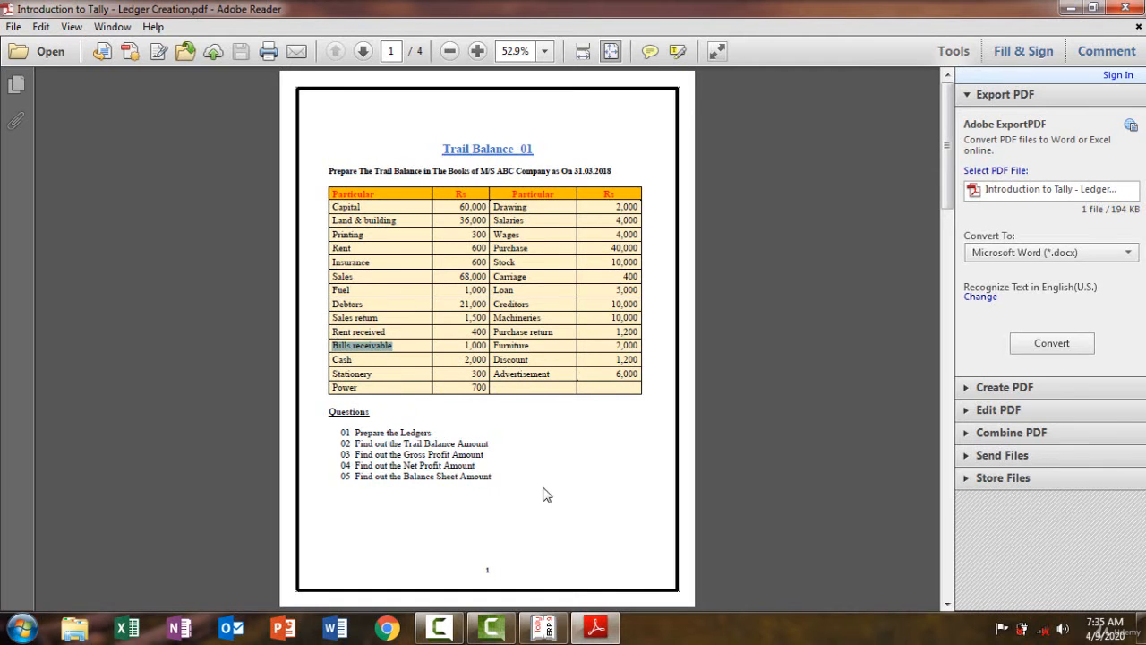
{"action": "left_click", "coordinate": [598, 627]}
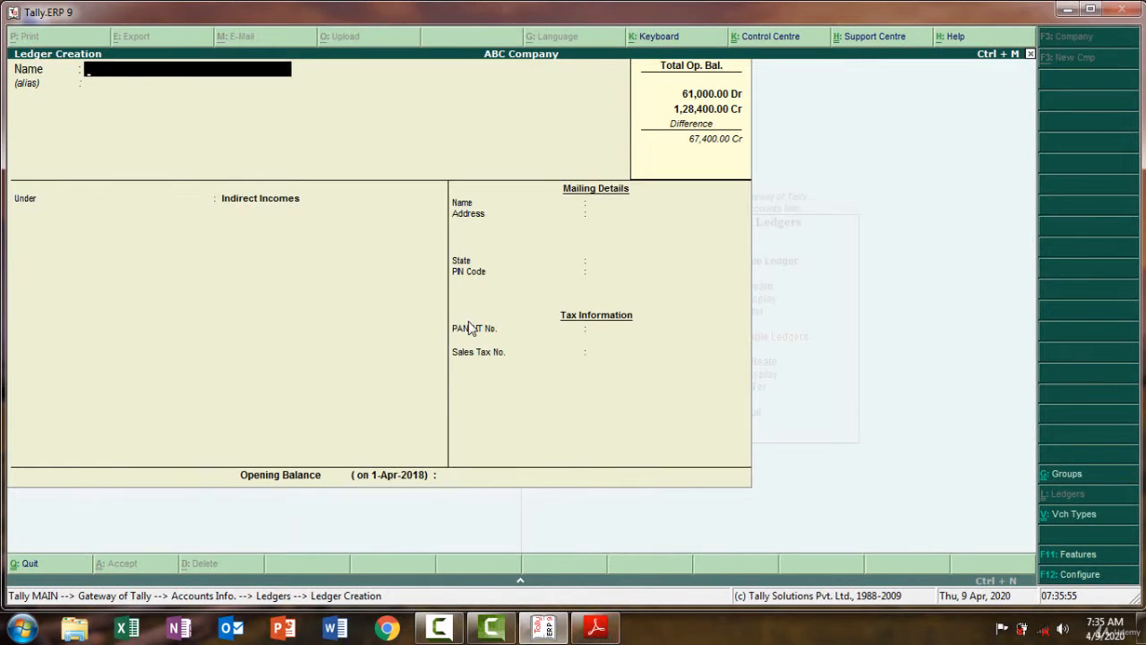
{"action": "key", "text": "ctrl+alt+v"}
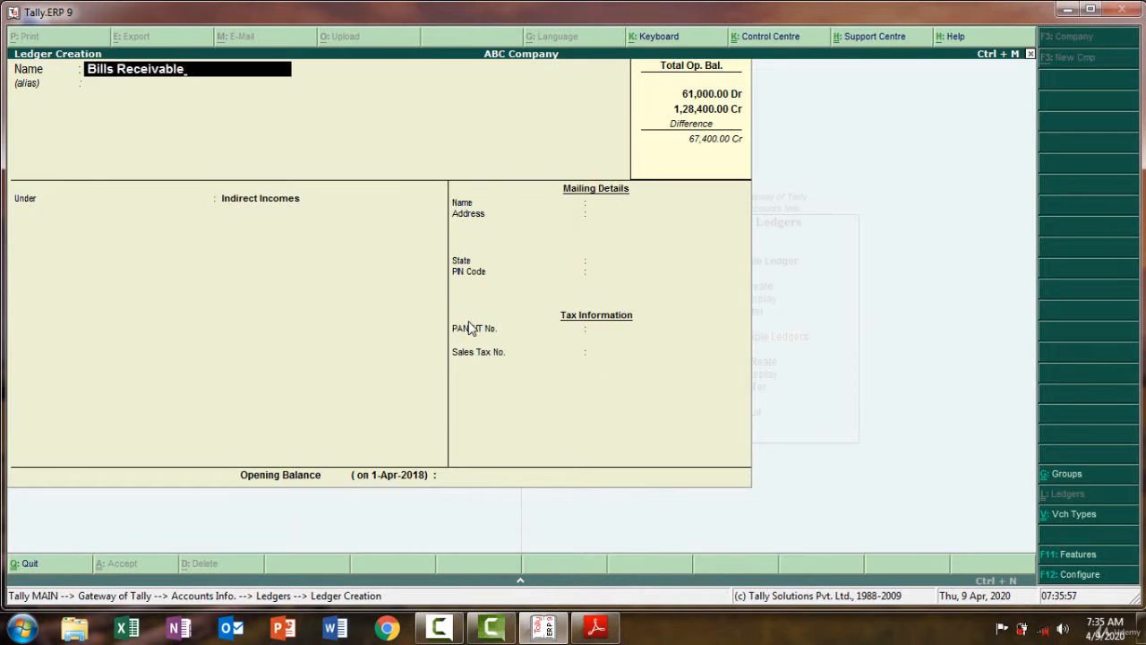
Assign the Bills Receivable ledger to the Current Assets group, leaving the alias blank
{"action": "key", "text": "Return"}
{"action": "key", "text": "Return"}
{"action": "key", "text": "Return"}
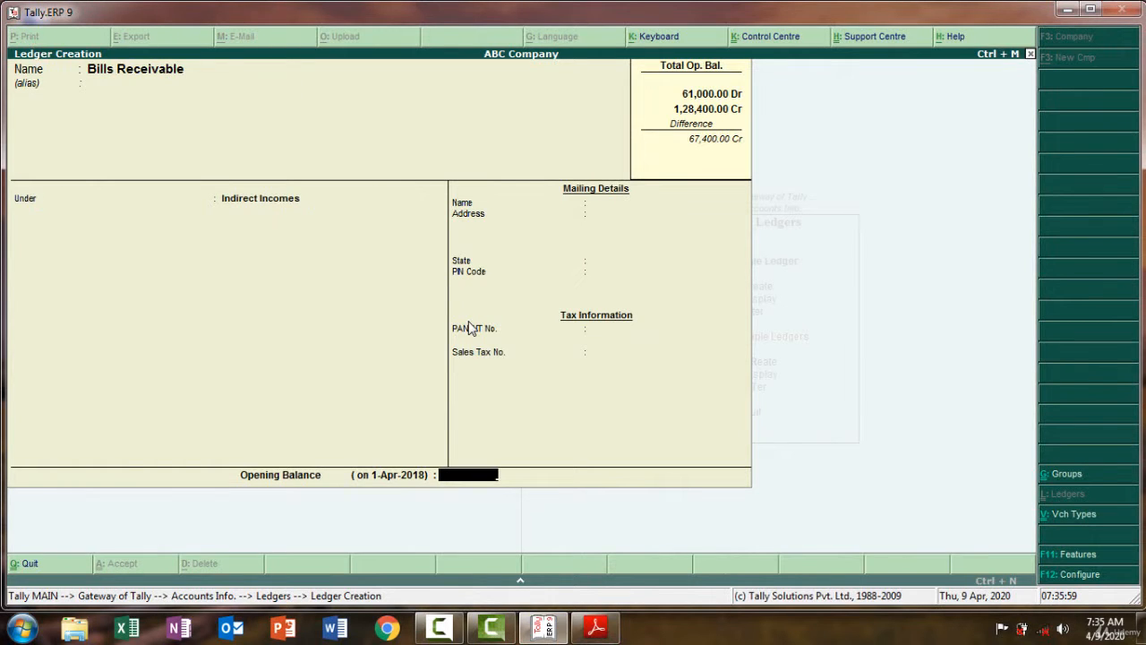
{"action": "key", "text": "BackSpace"}
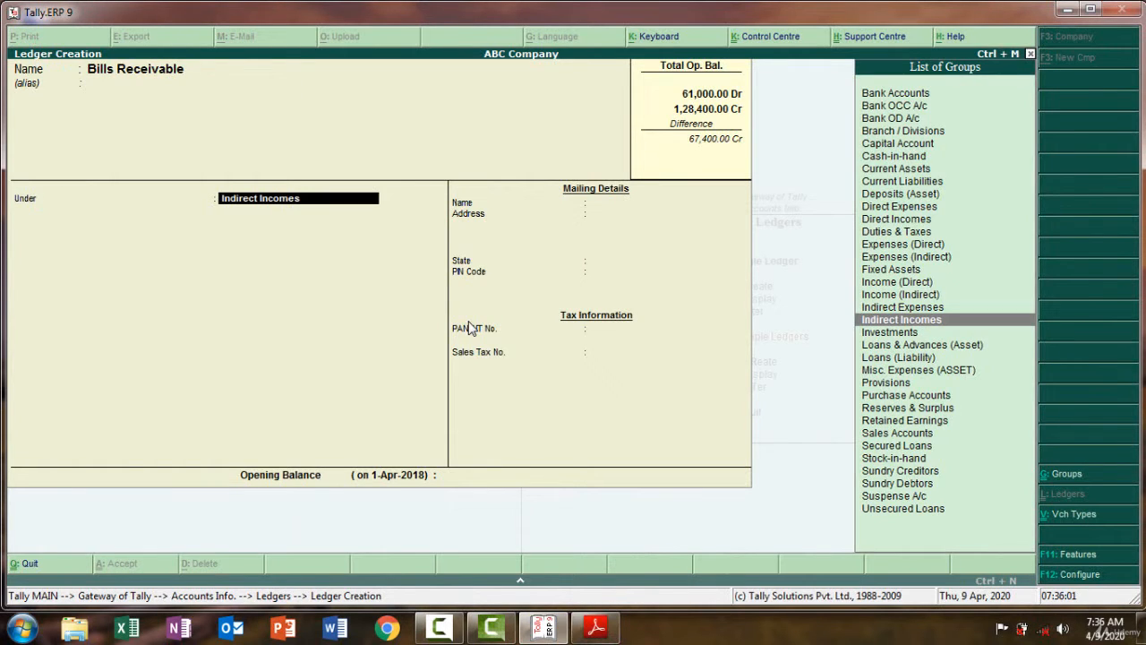
{"action": "type", "text": "Cu"}
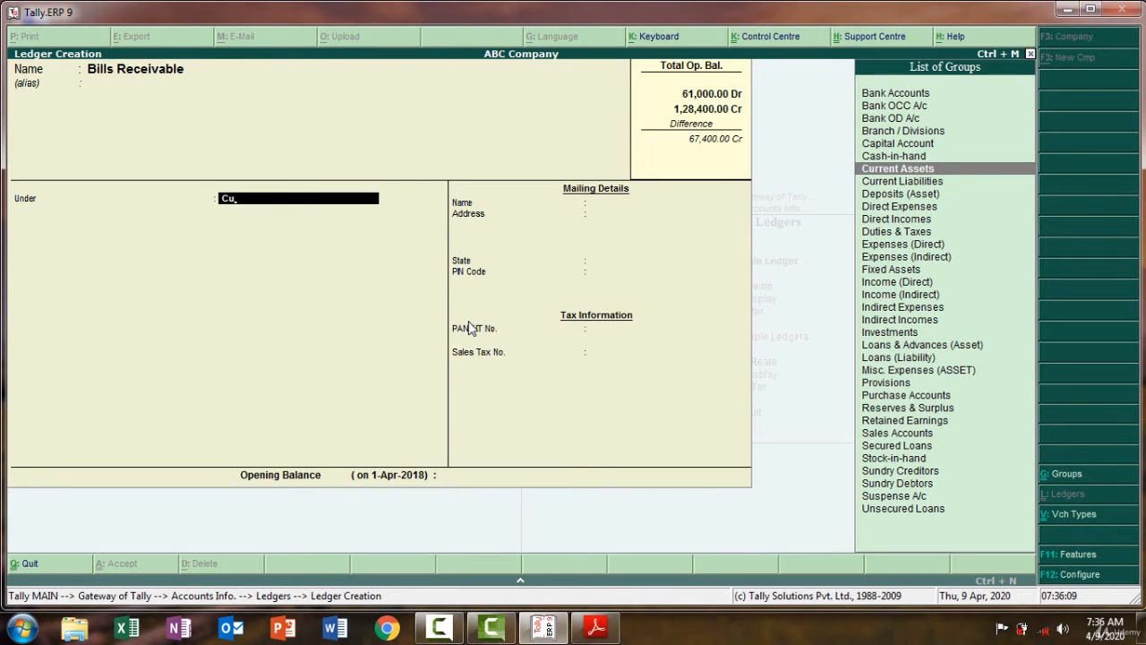
{"action": "key", "text": "Return"}
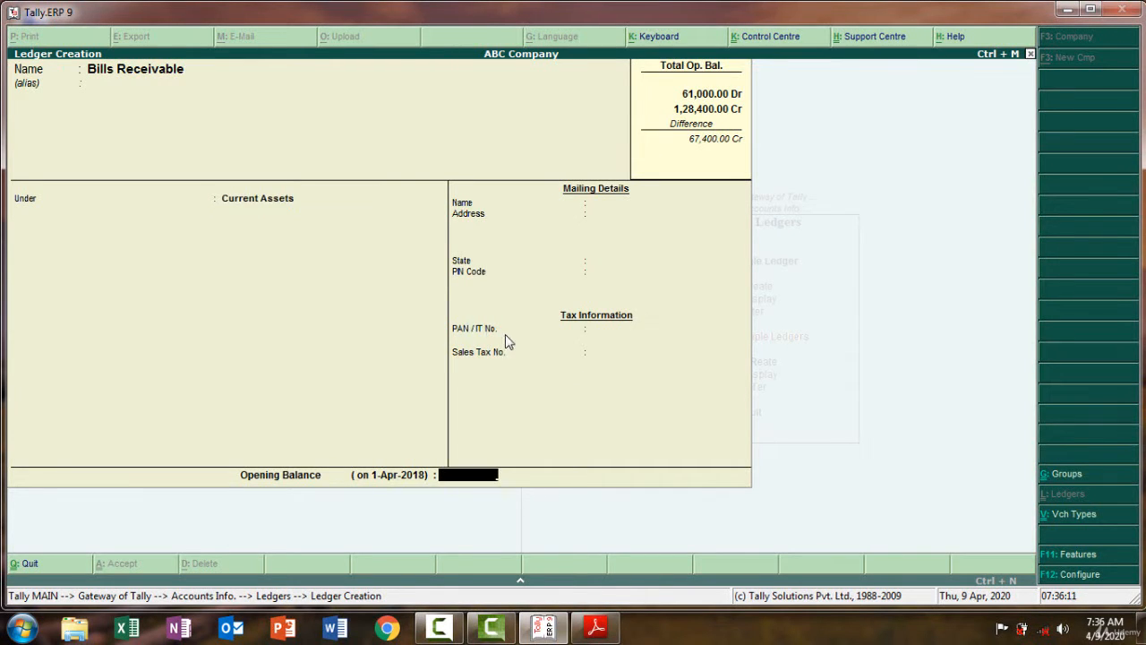
Check the Bills receivable amount in the PDF, set the Tally ledger's opening balance to 1,000 Dr, and save it
{"action": "left_click", "coordinate": [595, 629]}
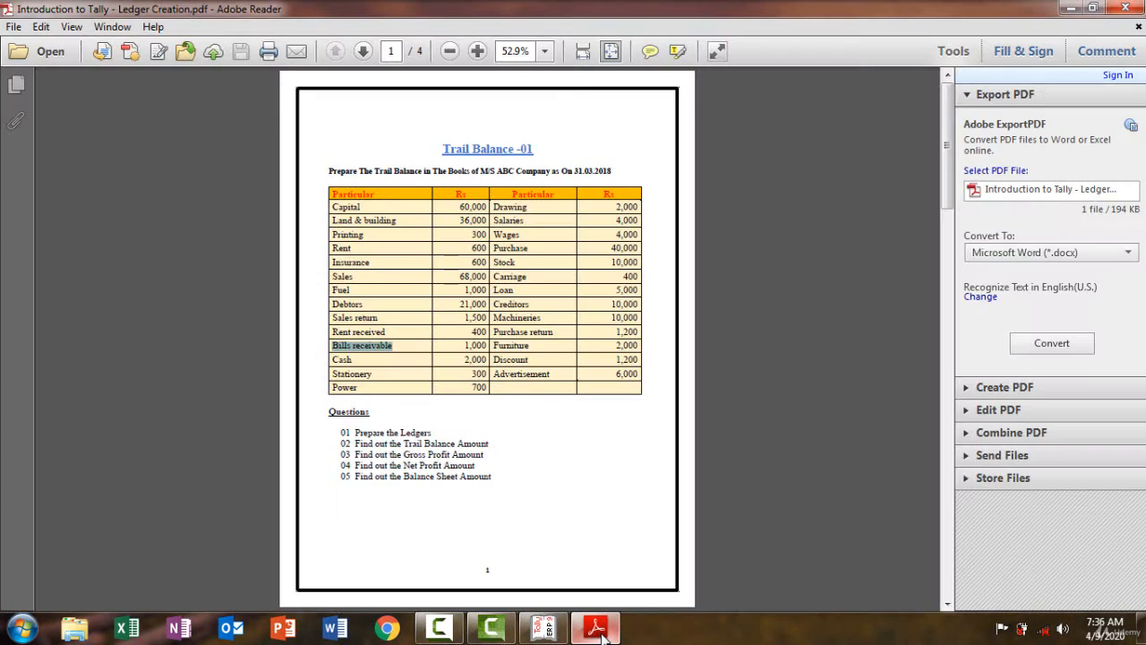
{"action": "left_click", "coordinate": [595, 629]}
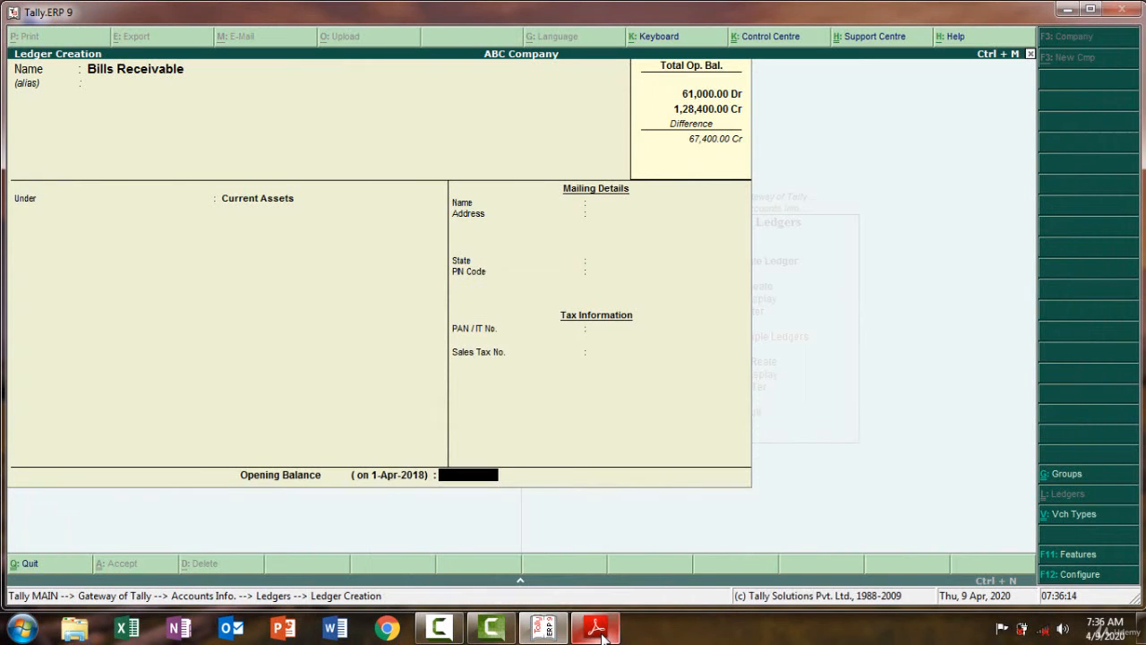
{"action": "type", "text": "000"}
{"action": "key", "text": "Return"}
{"action": "key", "text": "Return"}
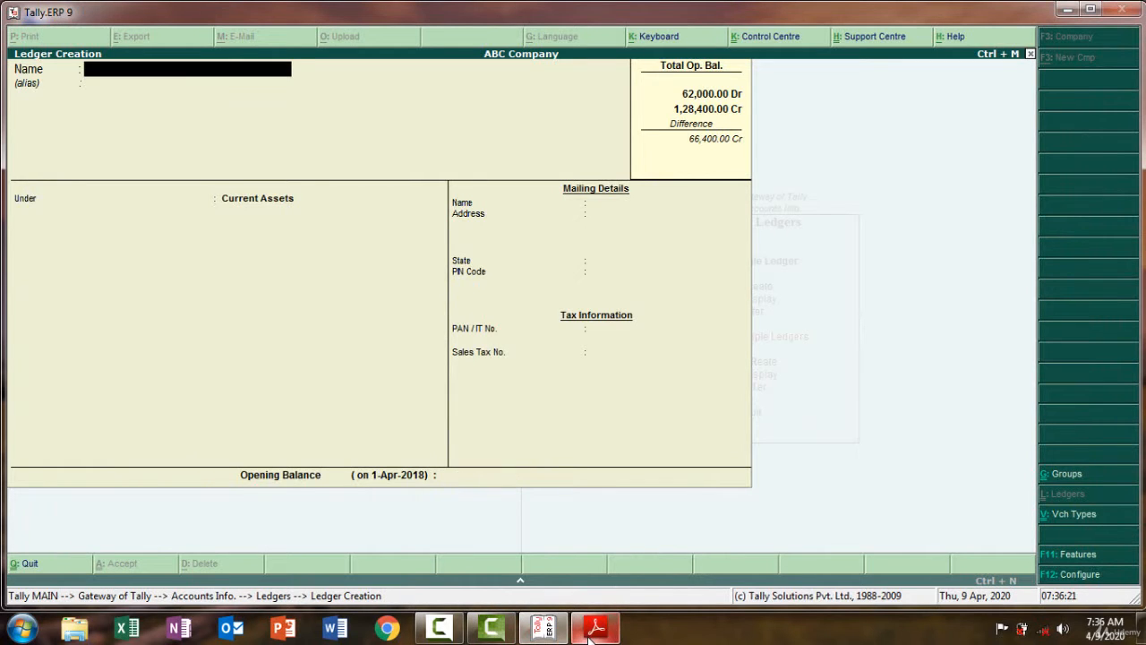
Check the next entry in the trial balance PDF, then page back through Tally's existing ledgers to open the Cash ledger for alteration
{"action": "left_click", "coordinate": [597, 629]}
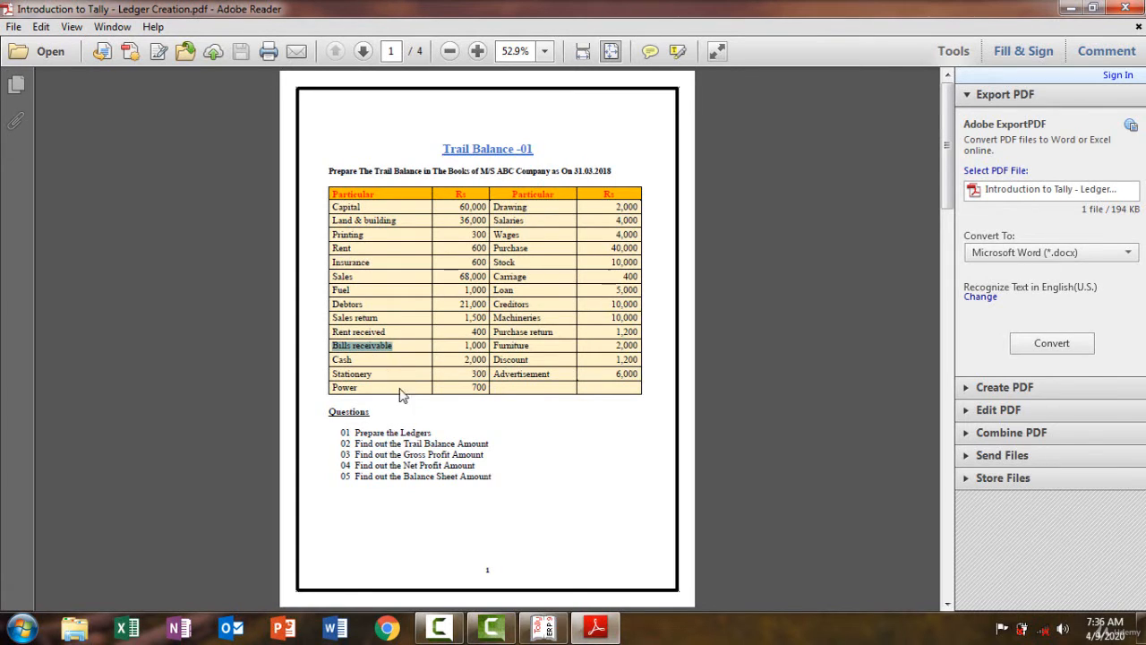
{"action": "left_click", "coordinate": [591, 632]}
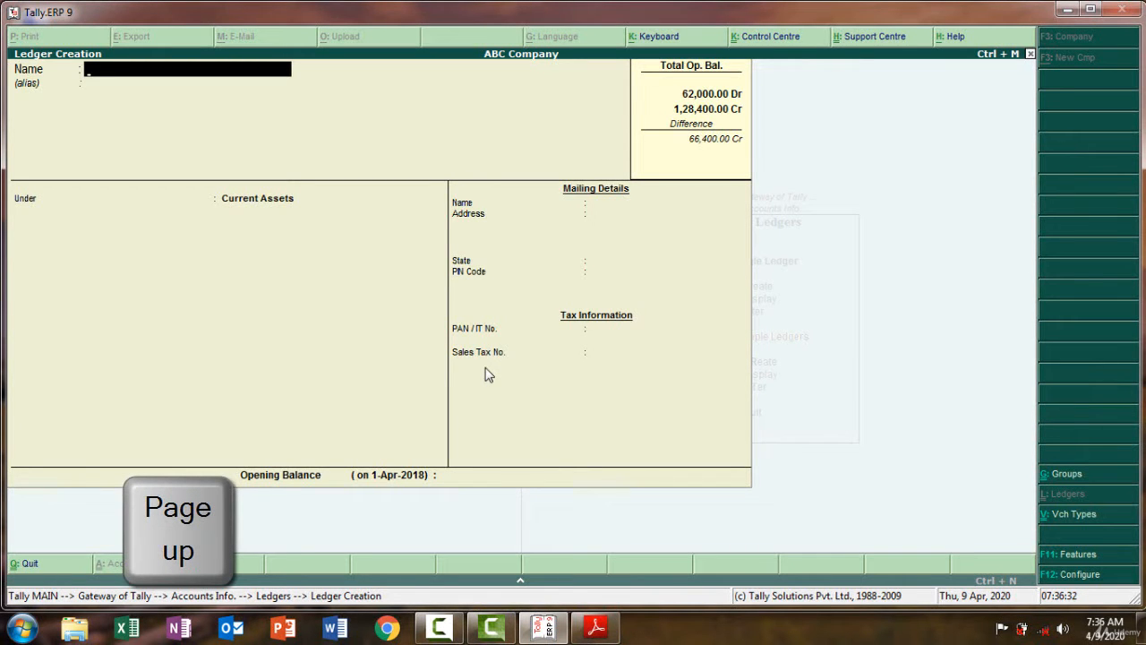
{"action": "key", "text": "Page_Up"}
{"action": "key", "text": "Page_Up"}
{"action": "key", "text": "Page_Up"}
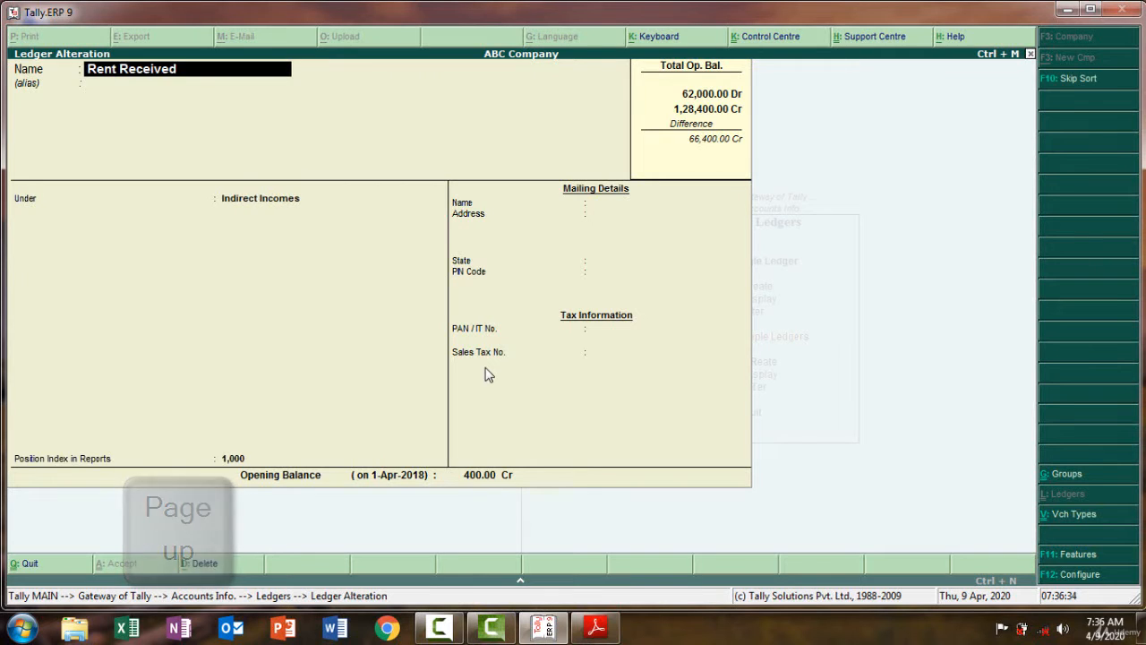
{"action": "key", "text": "Page_Up"}
{"action": "key", "text": "Page_Up"}
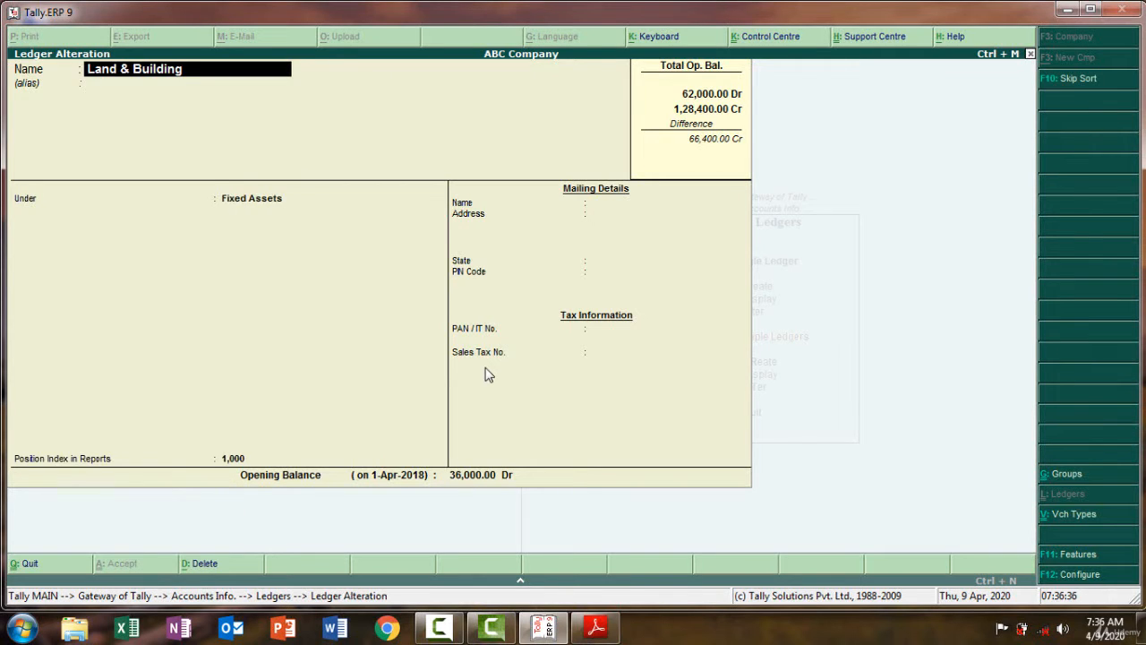
{"action": "key", "text": "Page_Up"}
{"action": "key", "text": "Page_Up"}
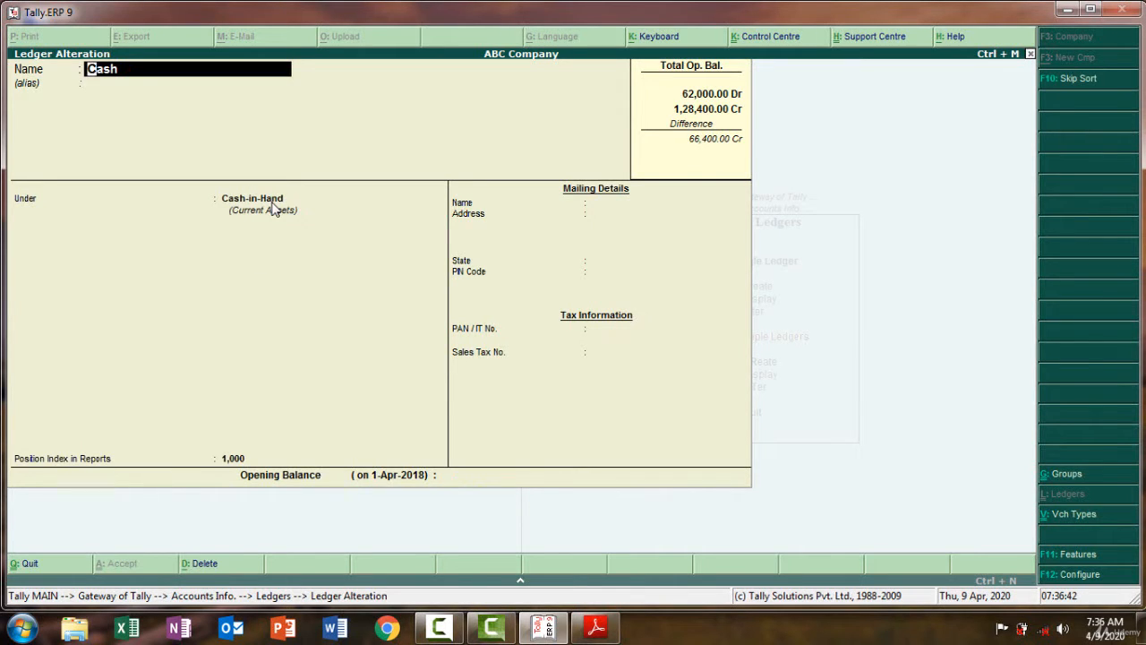
Keep Cash under Cash-in-Hand, check its amount in the PDF, set the opening balance to 2,000 Dr, and save the ledger
{"action": "key", "text": "Return"}
{"action": "key", "text": "Return"}
{"action": "key", "text": "Return"}
{"action": "key", "text": "Return"}
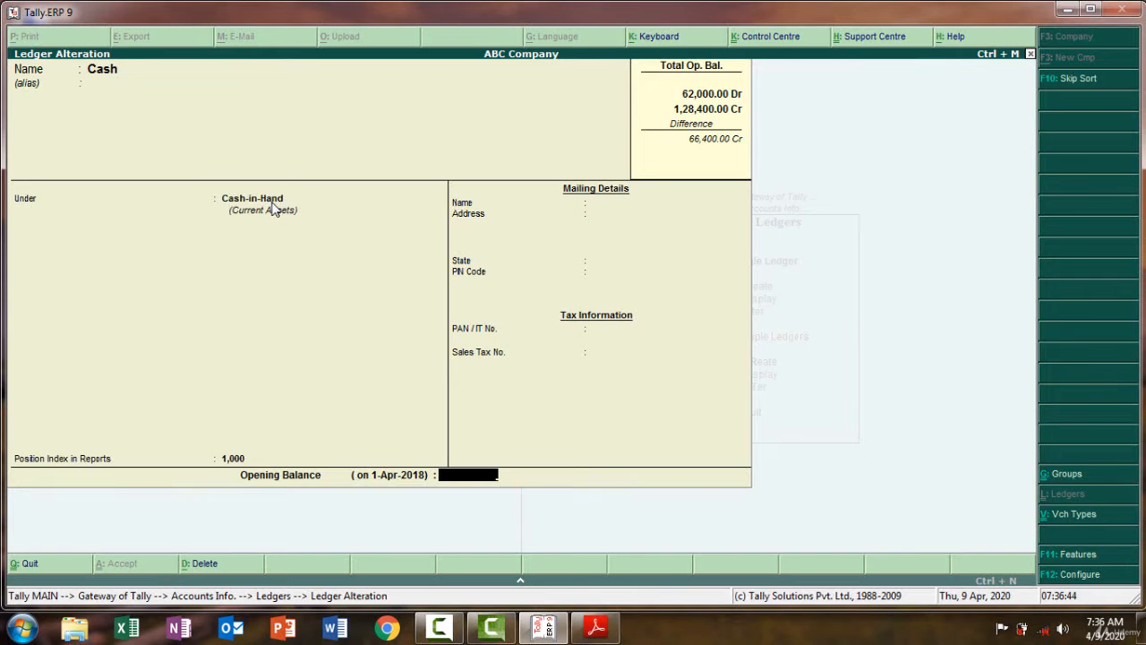
{"action": "left_click", "coordinate": [596, 629]}
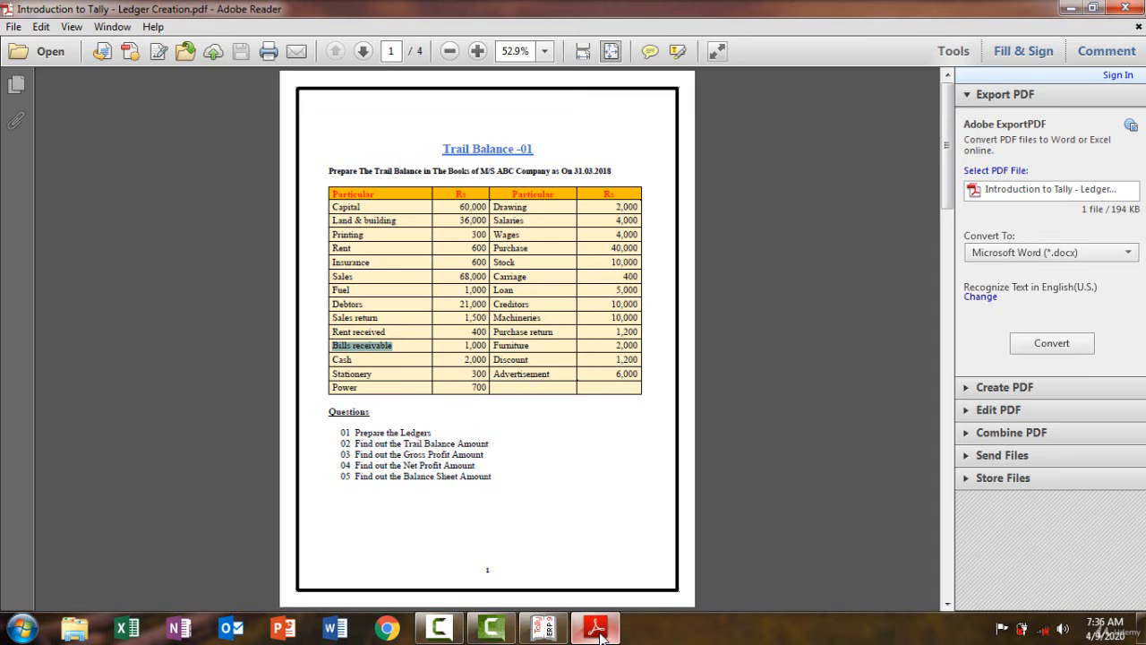
{"action": "left_click", "coordinate": [596, 629]}
{"action": "type", "text": "2"}
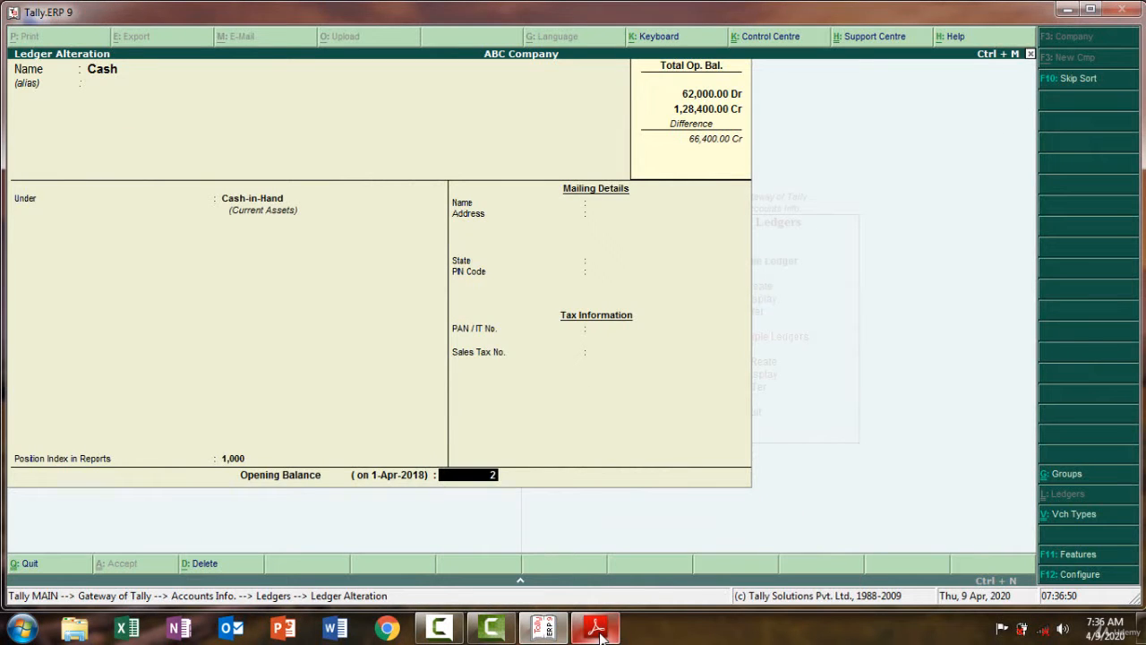
{"action": "type", "text": "000"}
{"action": "key", "text": "Return"}
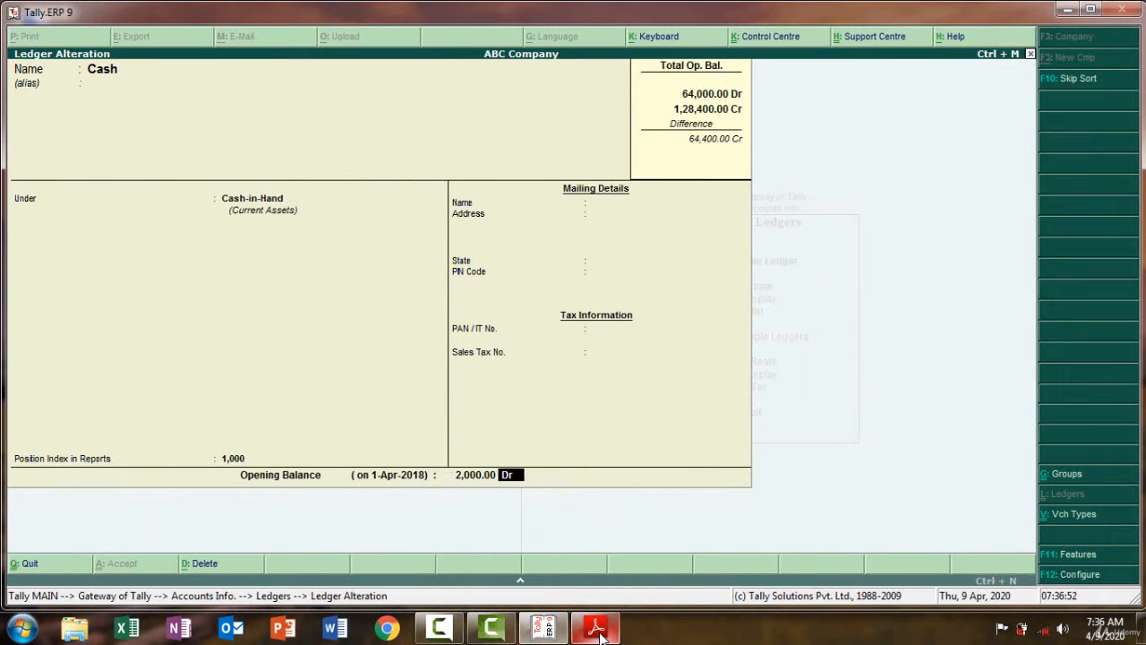
{"action": "key", "text": "Return"}
{"action": "key", "text": "Return"}
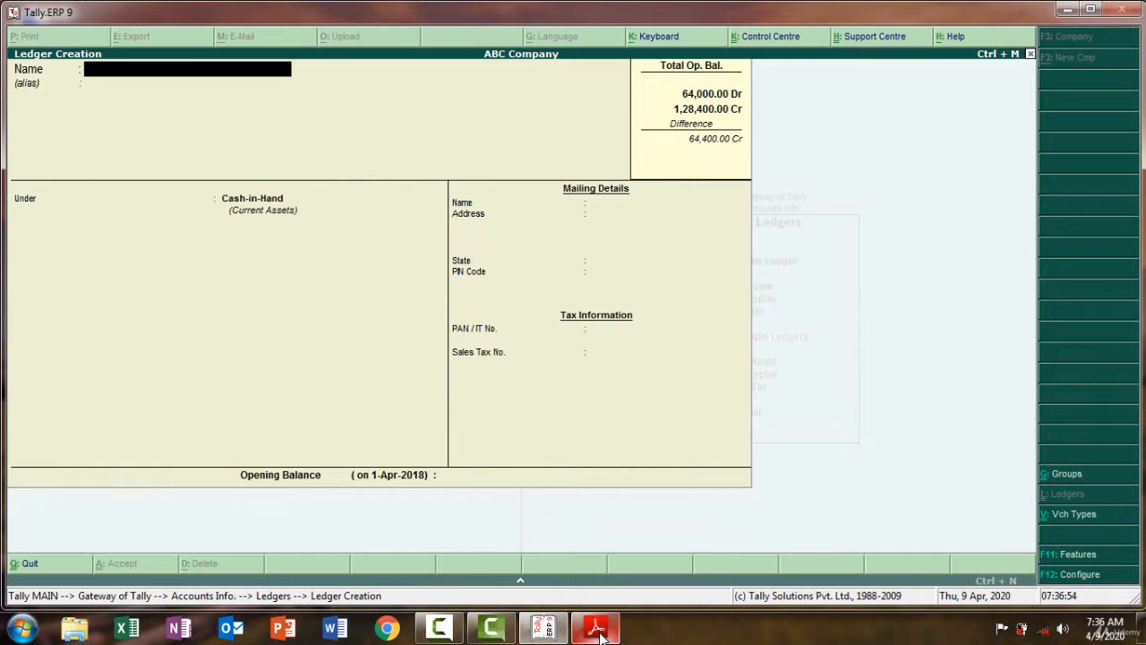
Copy the name Stationery from the trial balance PDF into a new Tally ledger, leaving the alias blank
{"action": "left_click", "coordinate": [597, 628]}
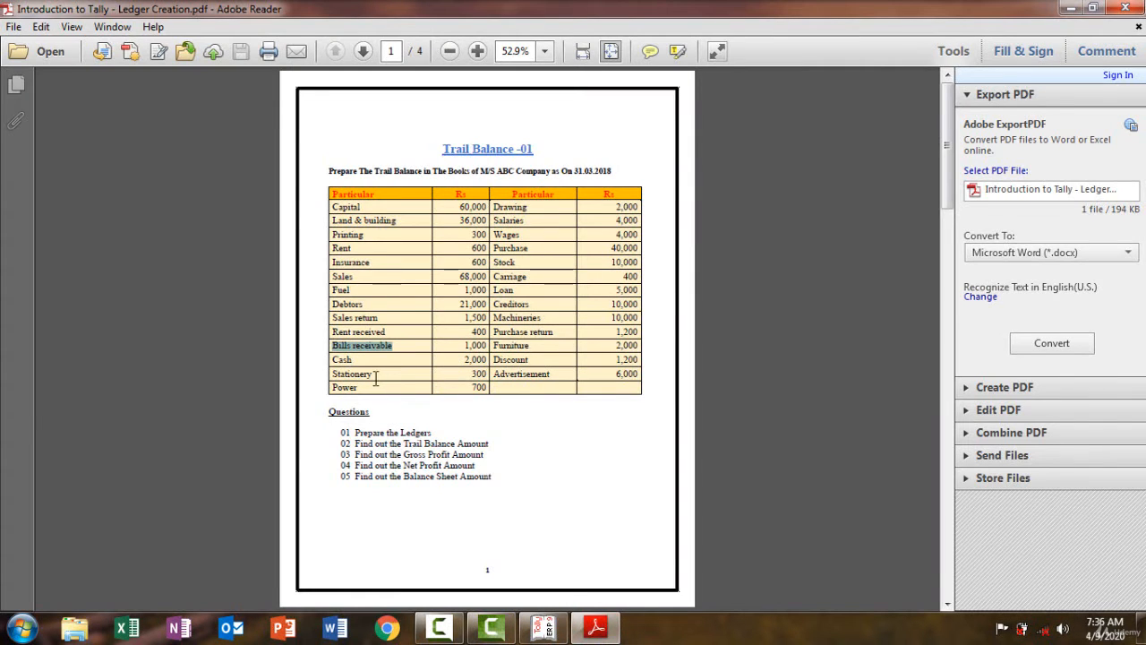
{"action": "left_click_drag", "start_coordinate": [375, 377], "coordinate": [337, 380]}
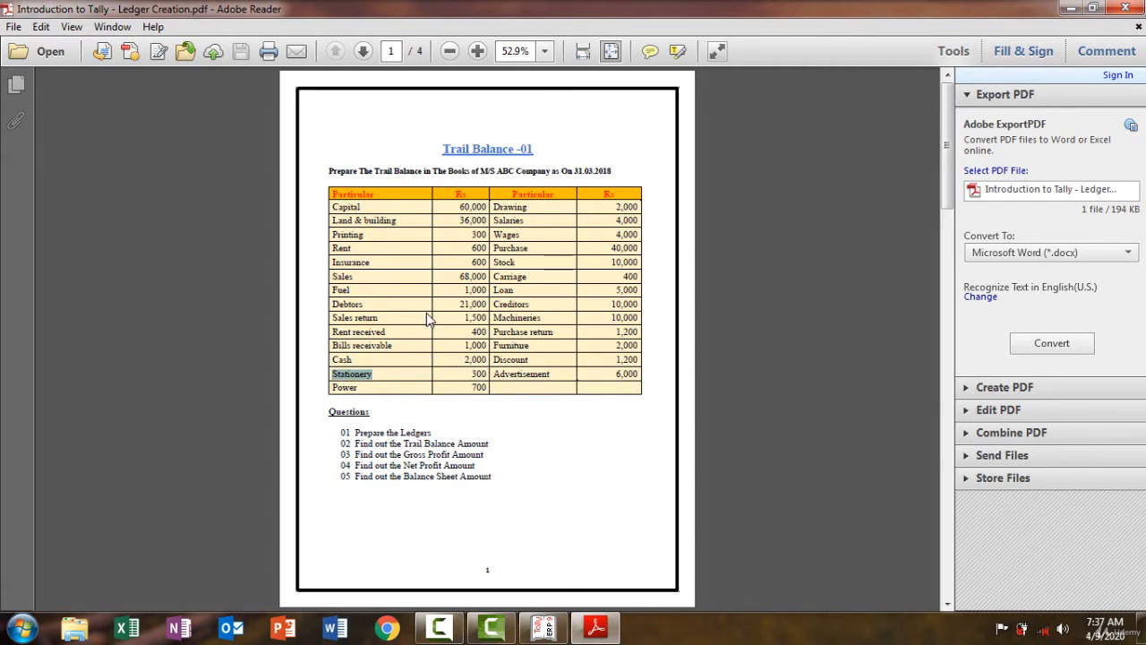
{"action": "left_click", "coordinate": [609, 632]}
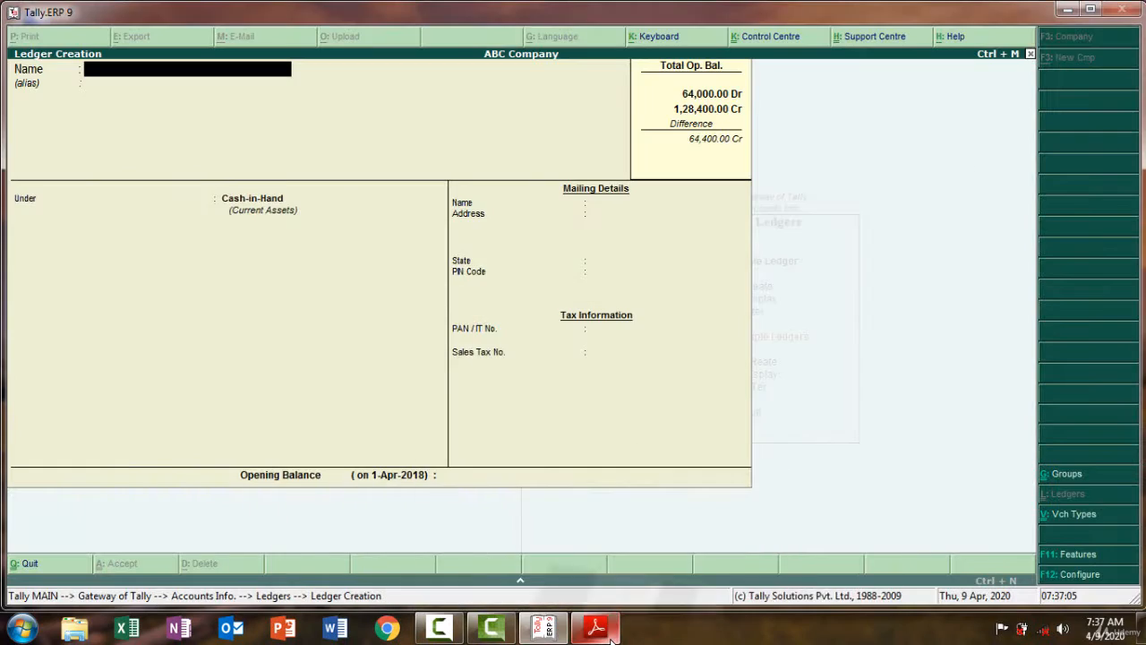
{"action": "key", "text": "ctrl+alt+v"}
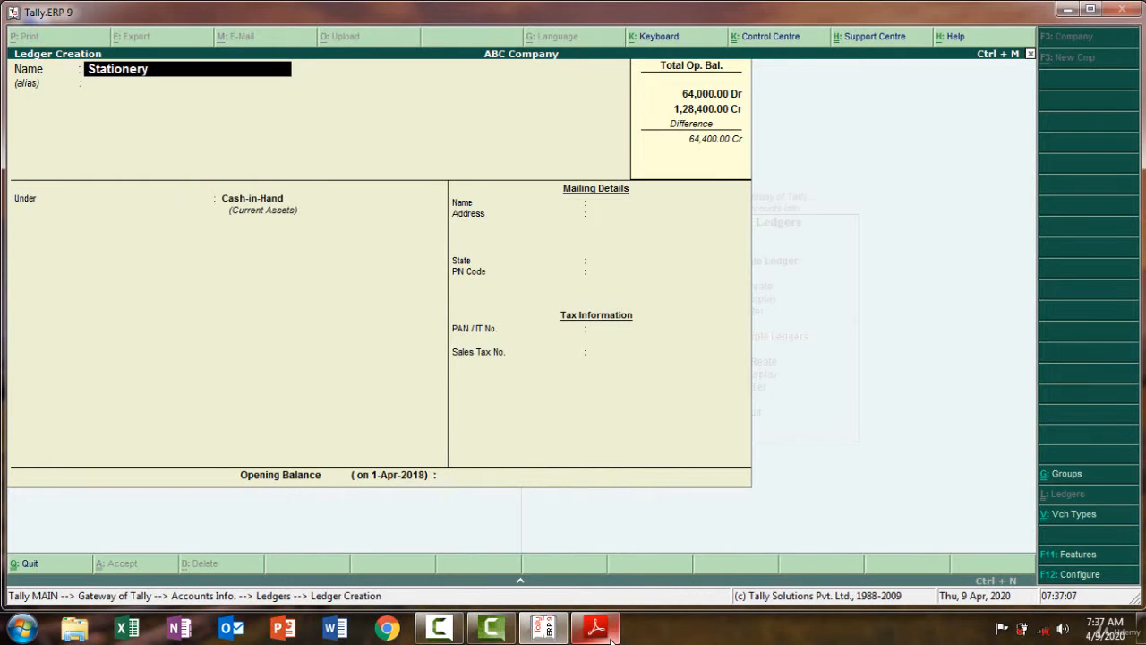
{"action": "key", "text": "Return"}
{"action": "key", "text": "Return"}
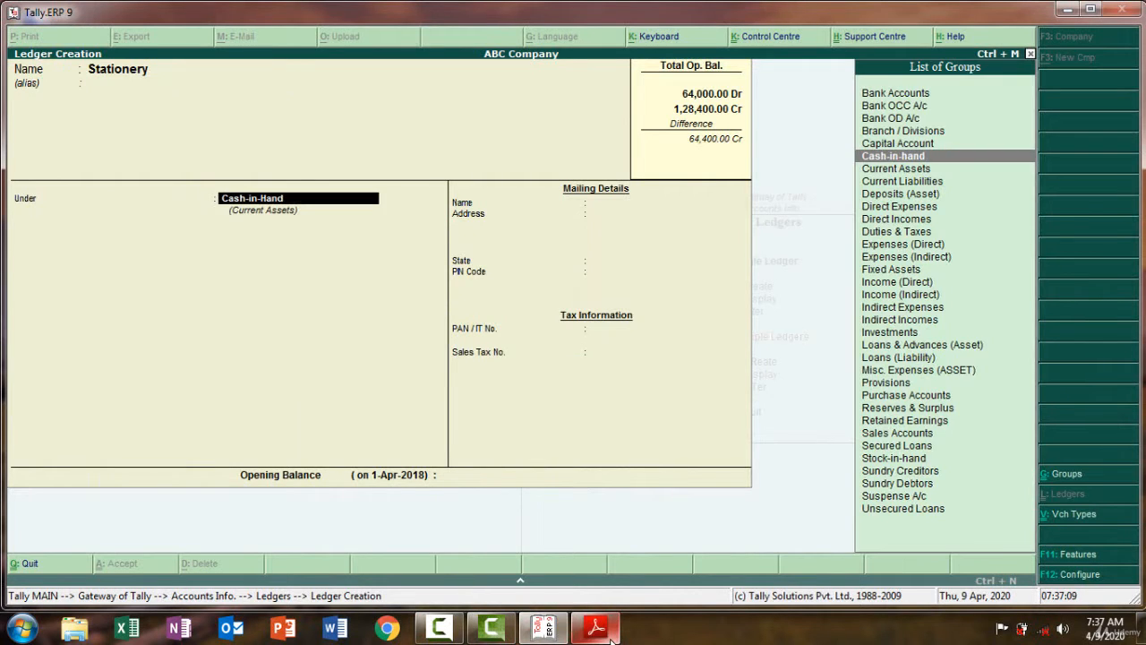
Assign the Stationery ledger to the Indirect Expenses group
{"action": "type", "text": "In"}
{"action": "key", "text": "Down"}
{"action": "key", "text": "Down"}
{"action": "key", "text": "Down"}
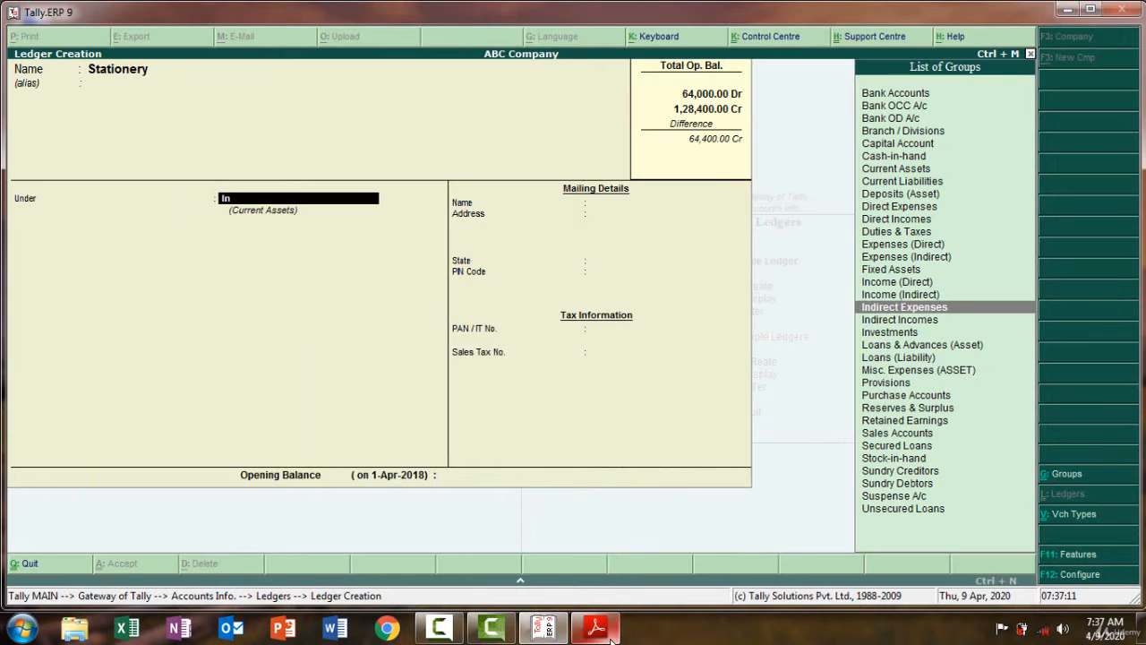
{"action": "key", "text": "Return"}
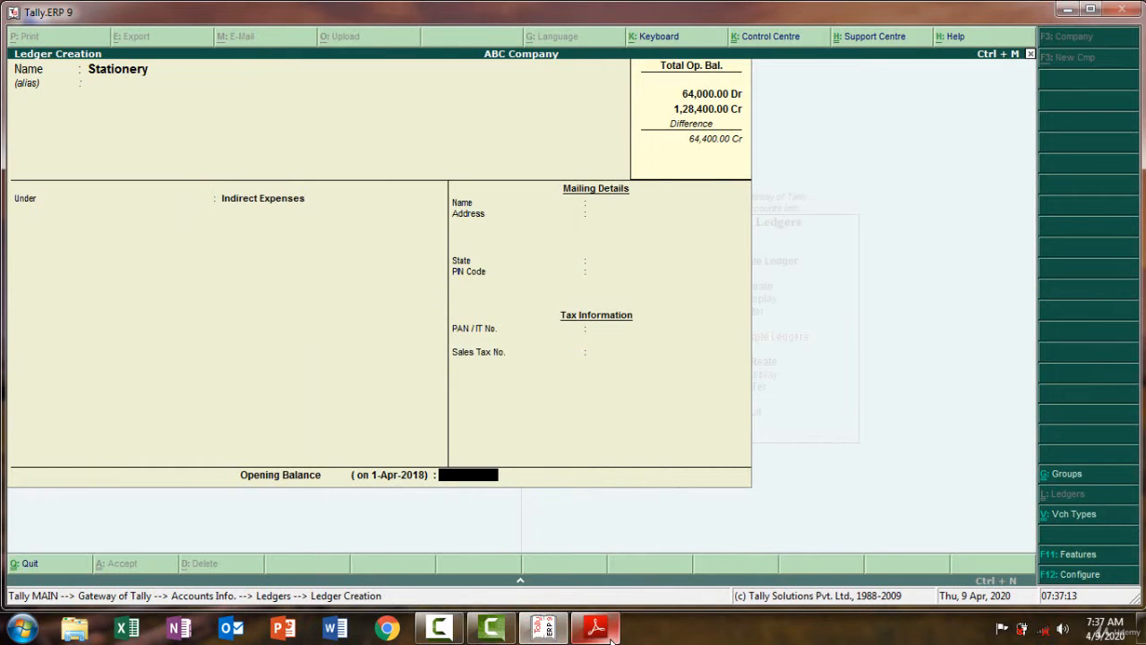
{"action": "key", "text": "Return"}
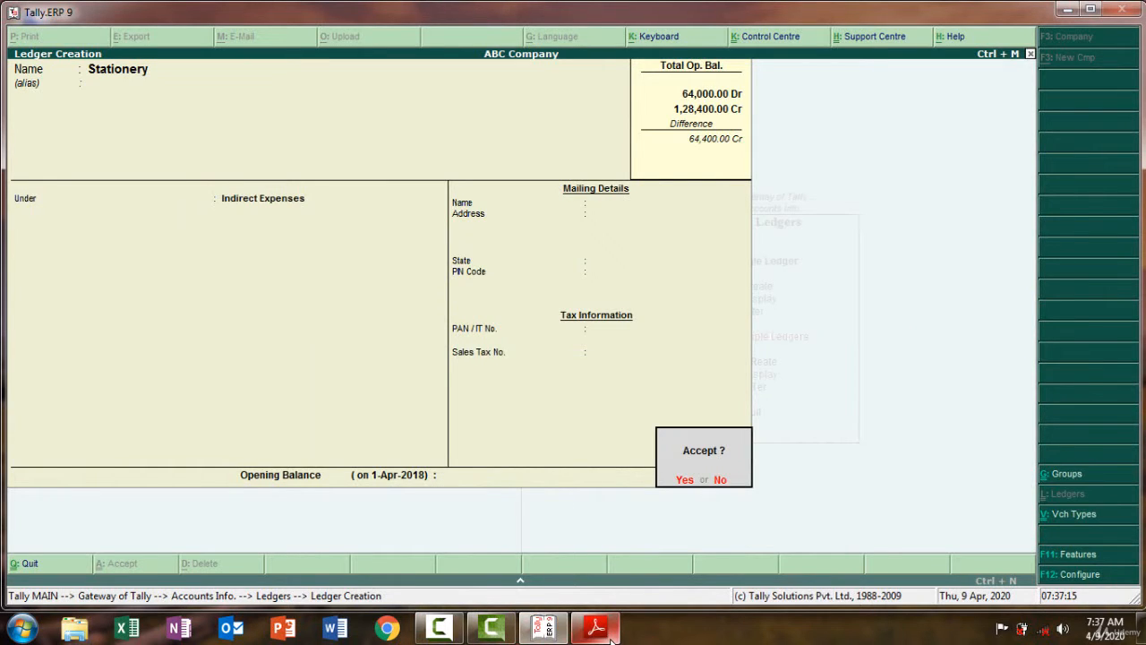
{"action": "key", "text": "n"}
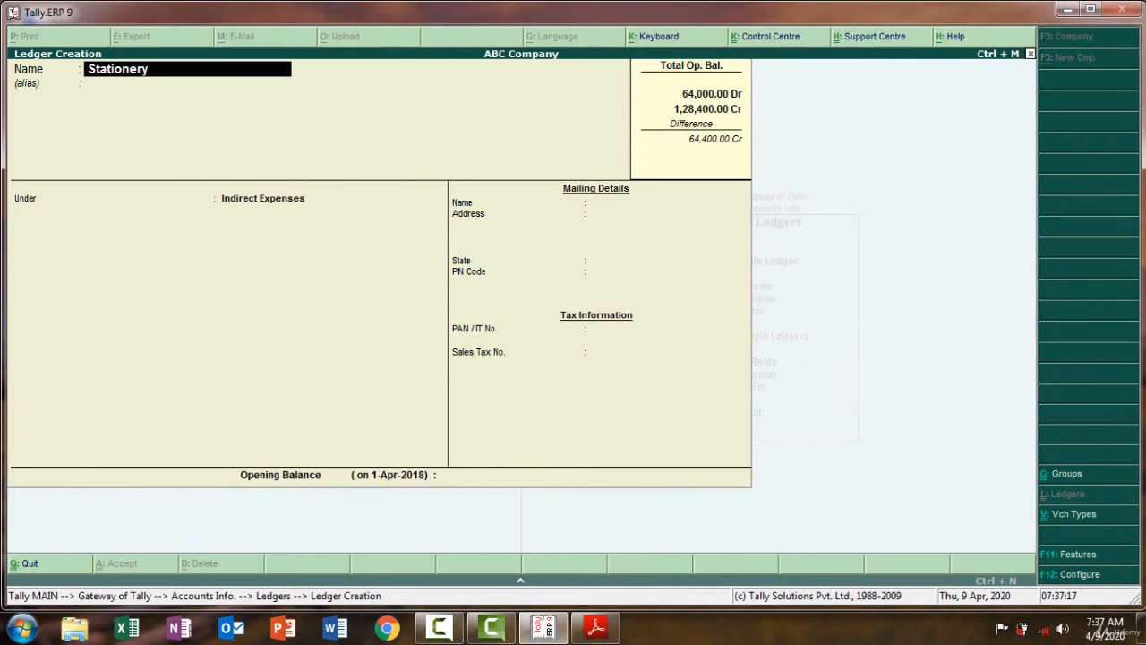
{"action": "key", "text": "Return"}
{"action": "key", "text": "Return"}
{"action": "key", "text": "Return"}
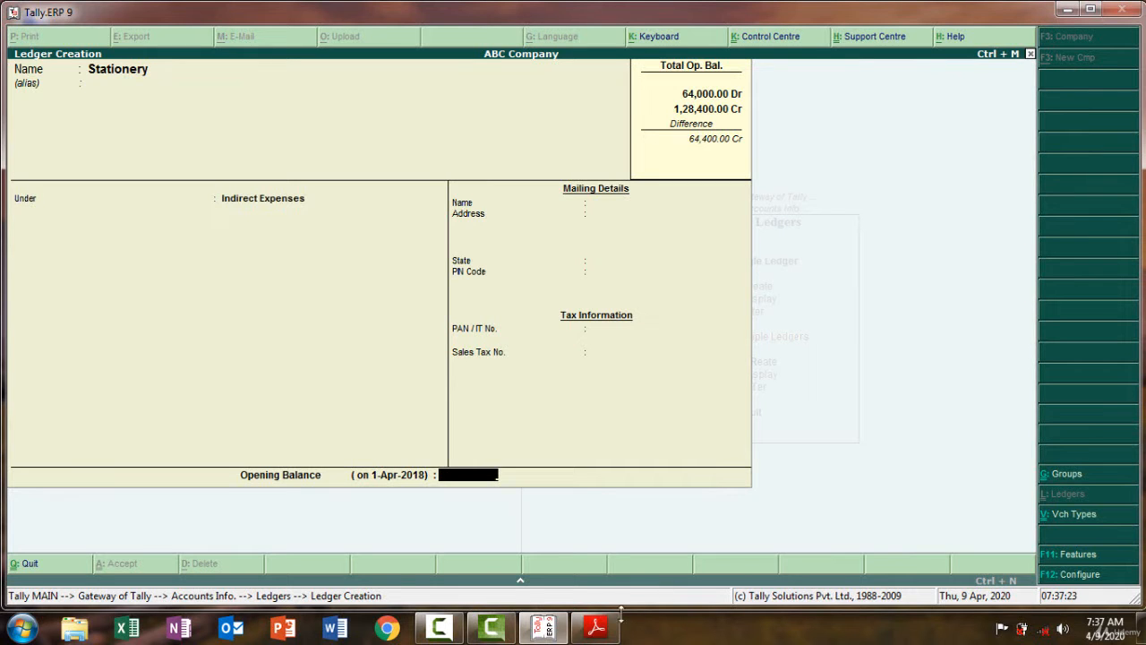
Check the Stationery amount in the PDF, set the Tally ledger's opening balance to 300 Dr, and save it
{"action": "left_click", "coordinate": [596, 628]}
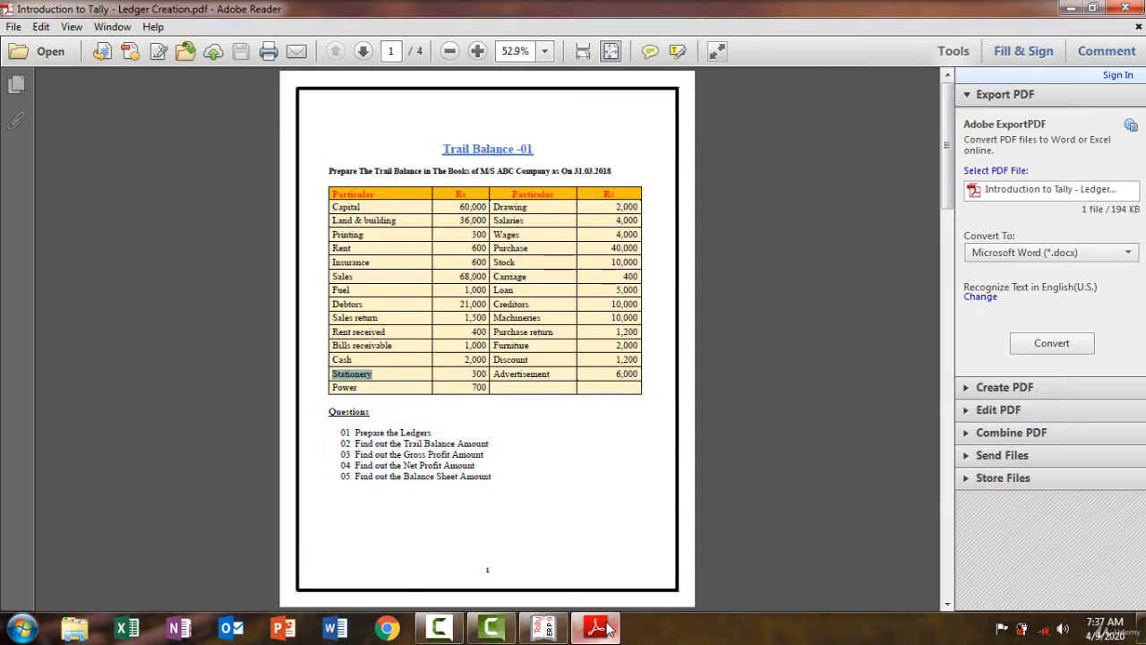
{"action": "left_click", "coordinate": [606, 627]}
{"action": "type", "text": "300"}
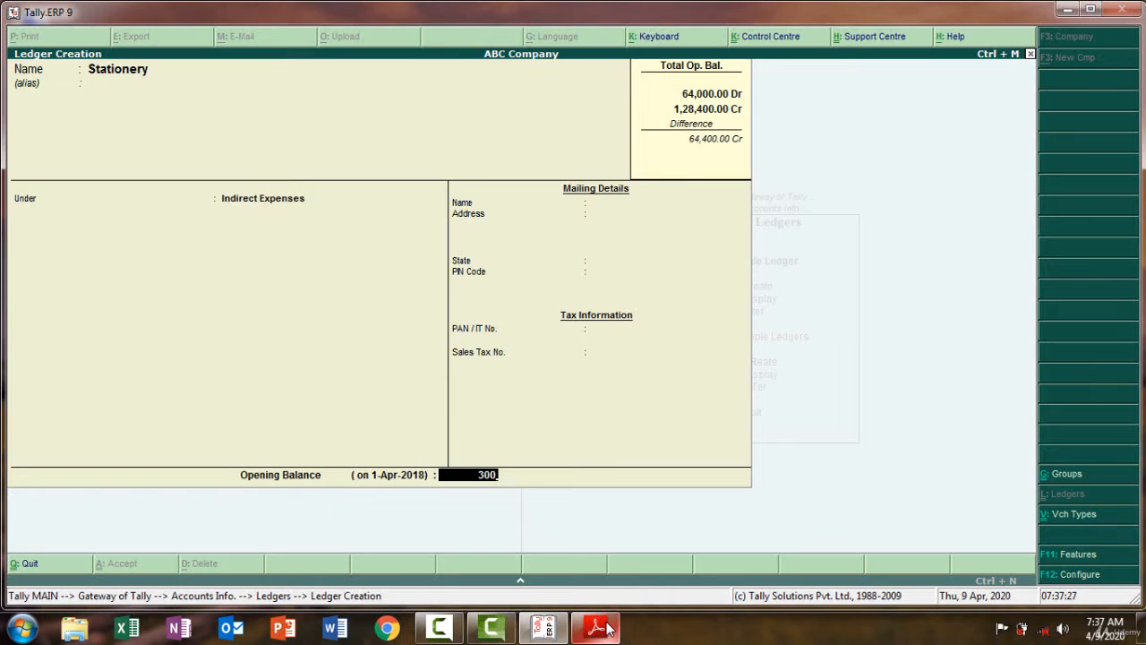
{"action": "key", "text": "Return"}
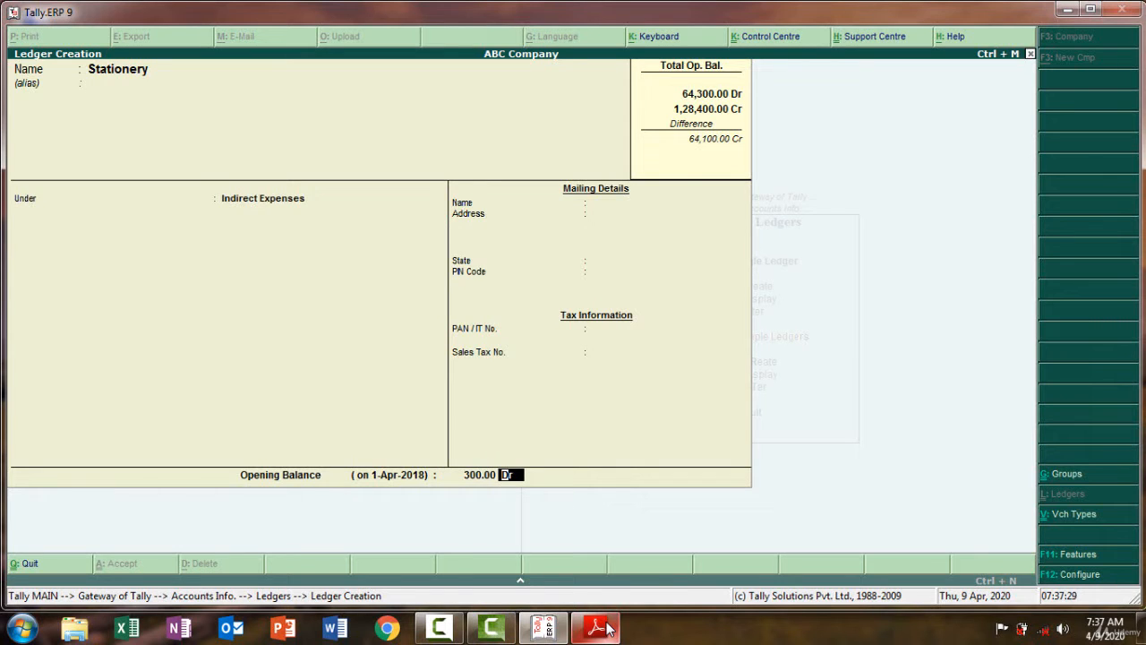
{"action": "key", "text": "Return"}
{"action": "key", "text": "y"}
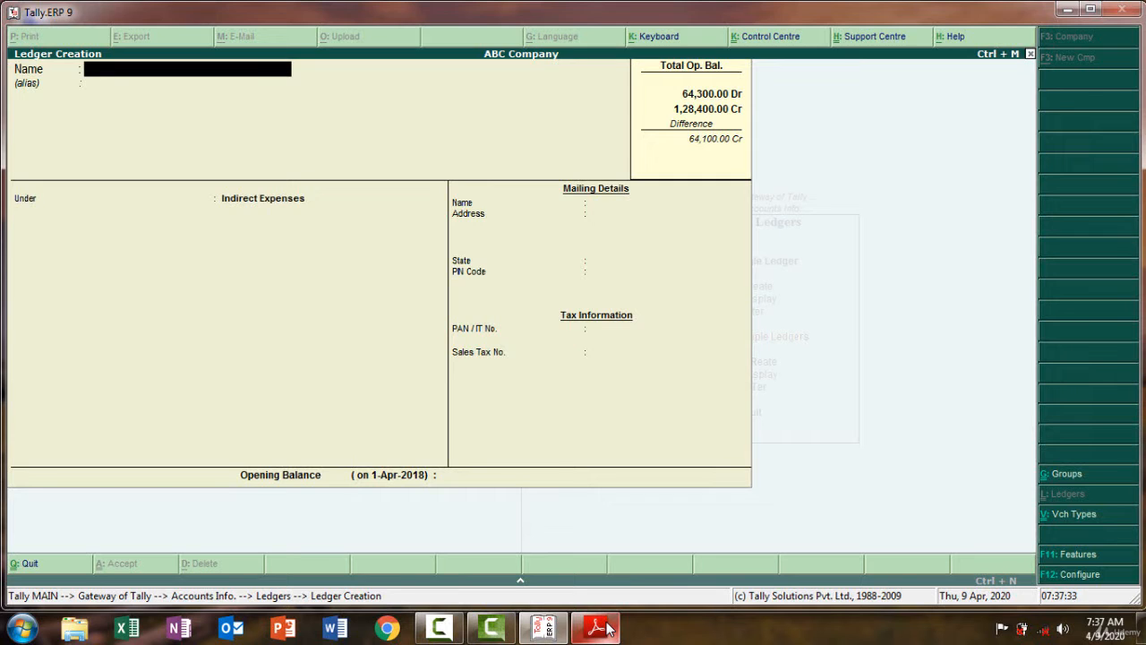
Look up the entry after Stationery in the PDF and name the new Tally ledger Power, leaving the alias blank
{"action": "left_click", "coordinate": [597, 628]}
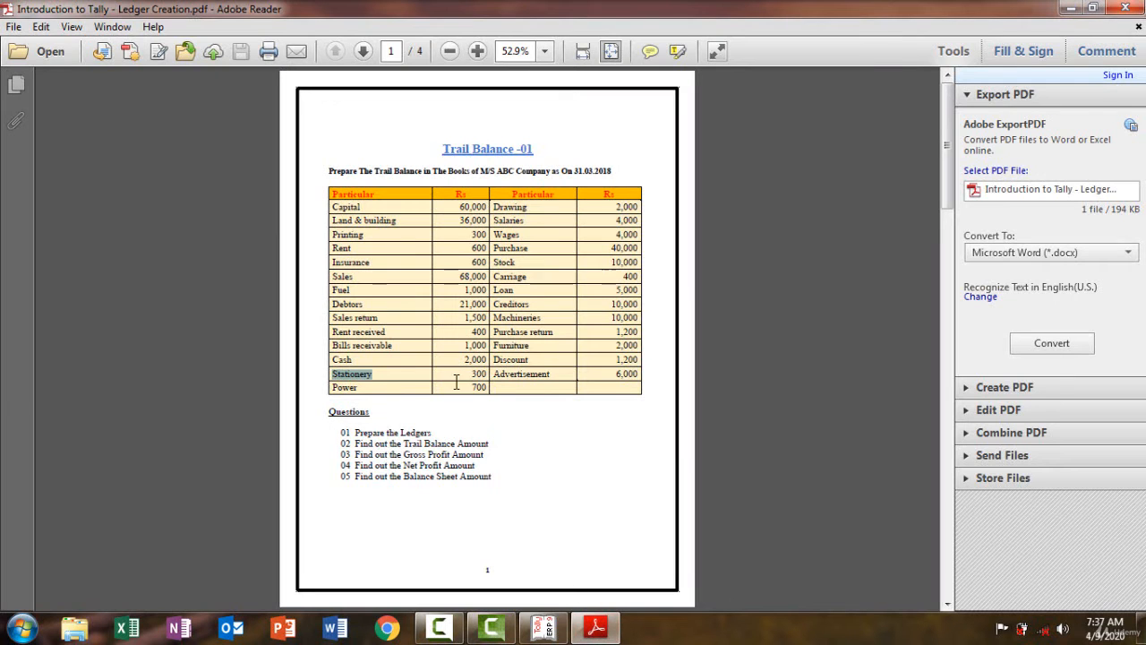
{"action": "left_click_drag", "start_coordinate": [367, 387], "coordinate": [335, 391]}
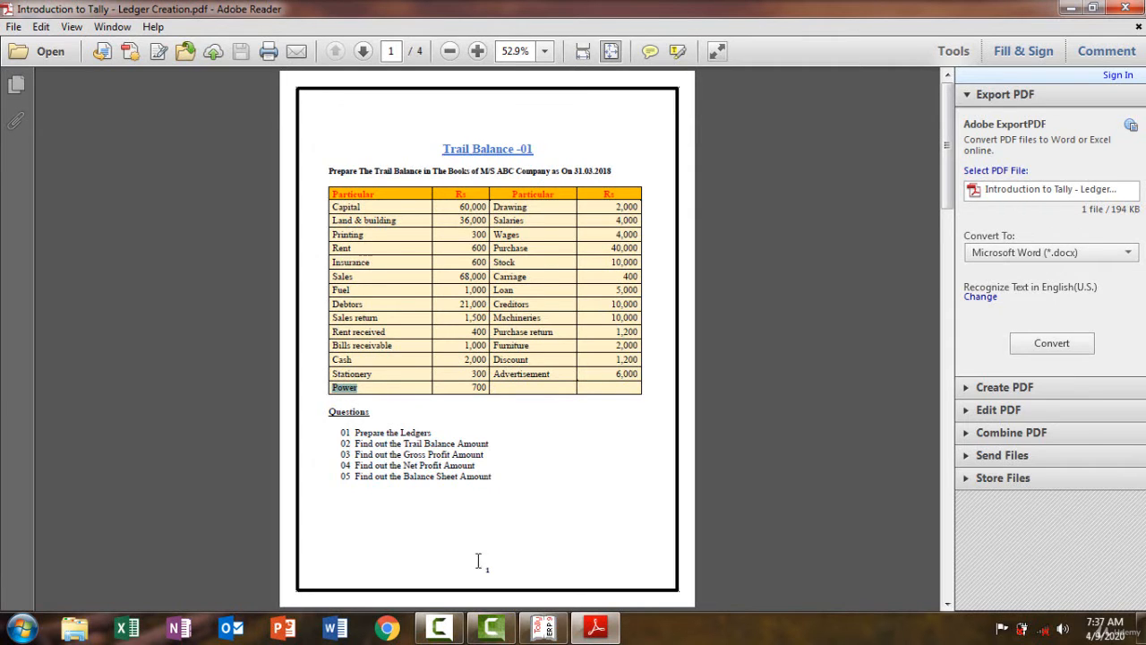
{"action": "left_click", "coordinate": [543, 627]}
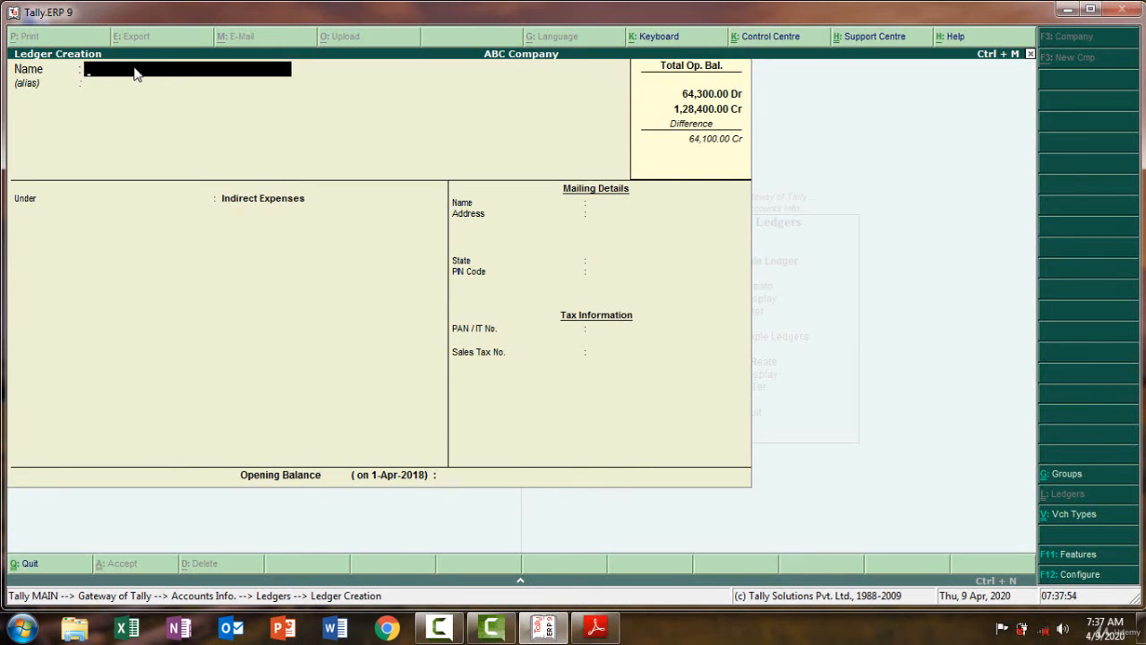
{"action": "type", "text": "Power"}
{"action": "key", "text": "Return"}
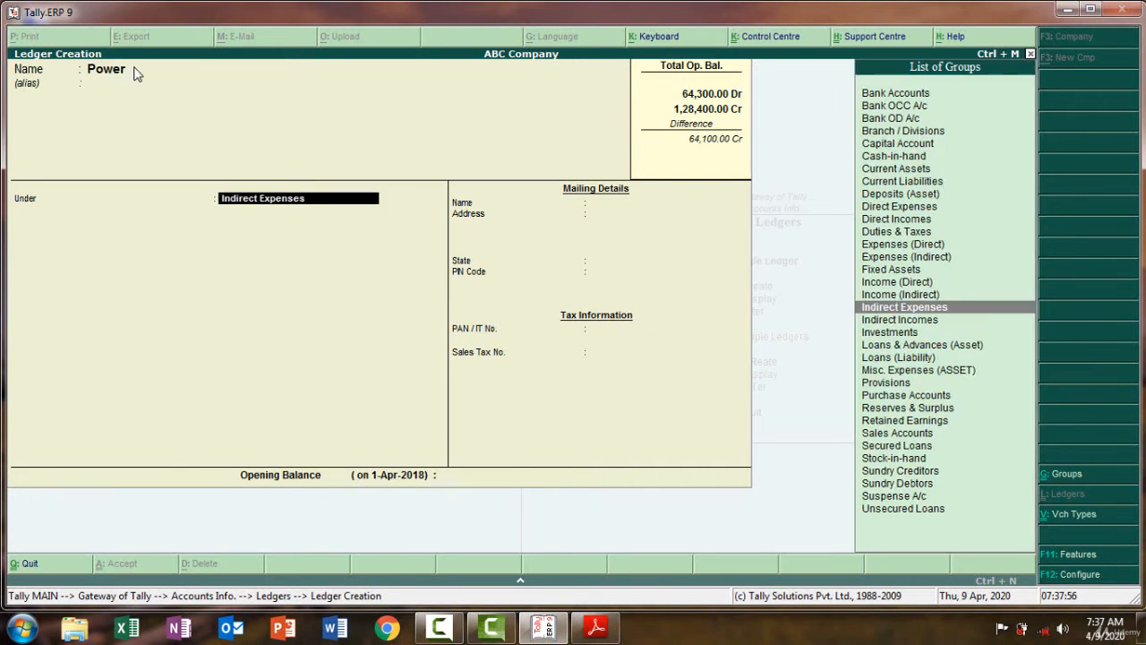
Assign the Power ledger to Direct Expenses, set its opening balance to 700 Dr, and save it
{"action": "type", "text": "Di"}
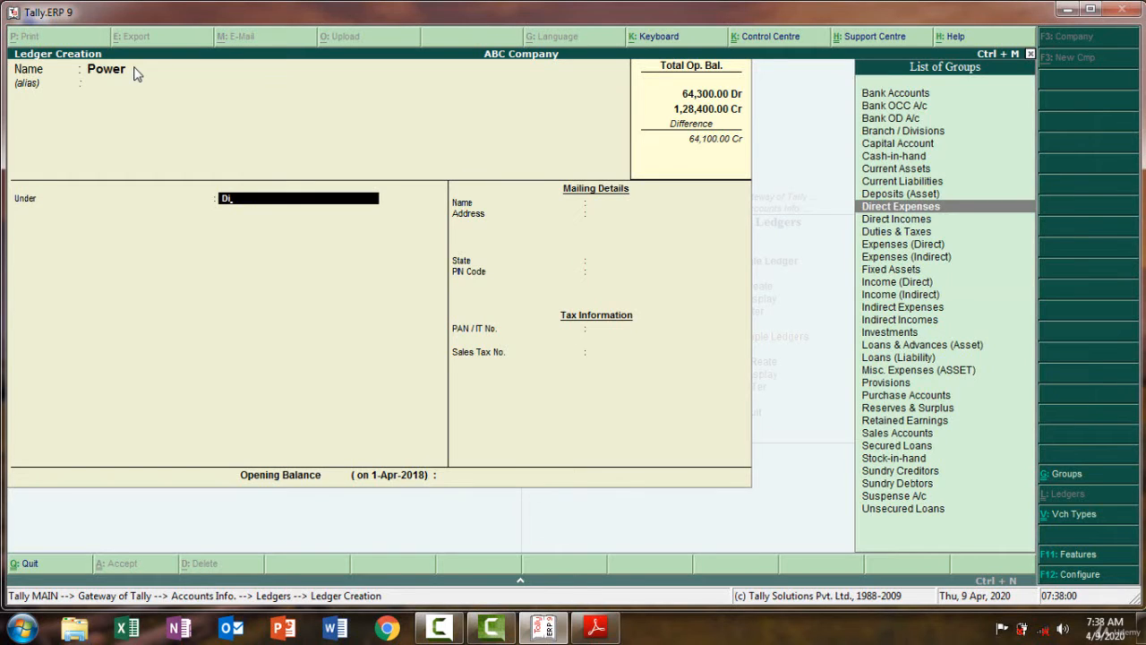
{"action": "key", "text": "Return"}
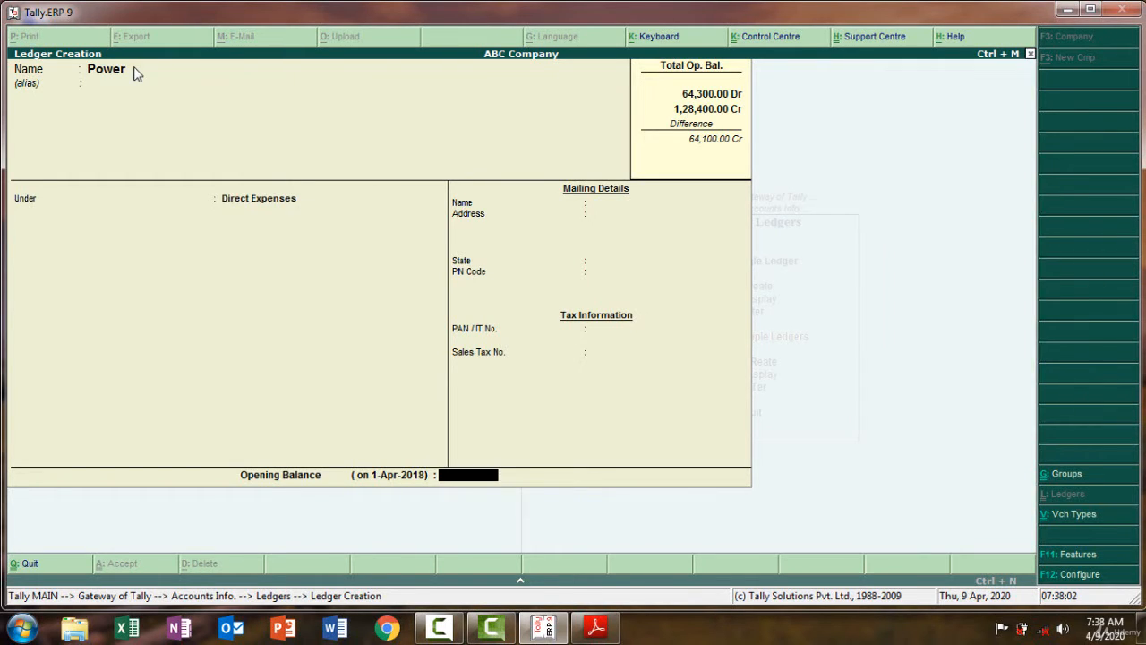
{"action": "type", "text": "700"}
{"action": "key", "text": "Return"}
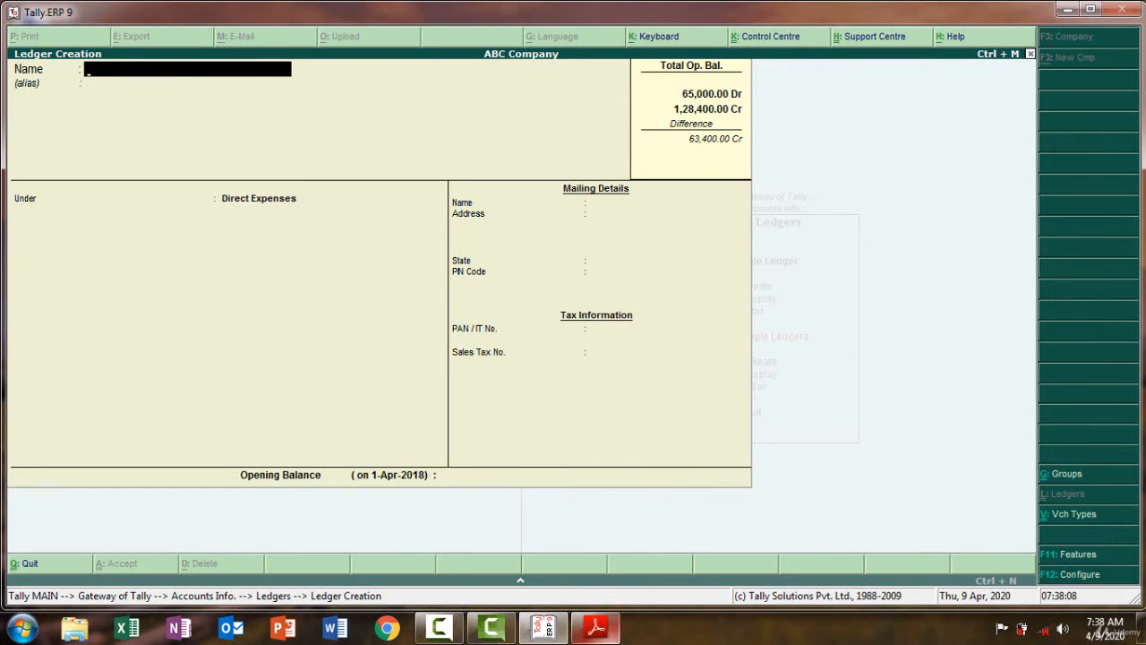
Copy the name Drawing from the second Particular column of the trial balance PDF and switch back to Tally
{"action": "left_click", "coordinate": [596, 627]}
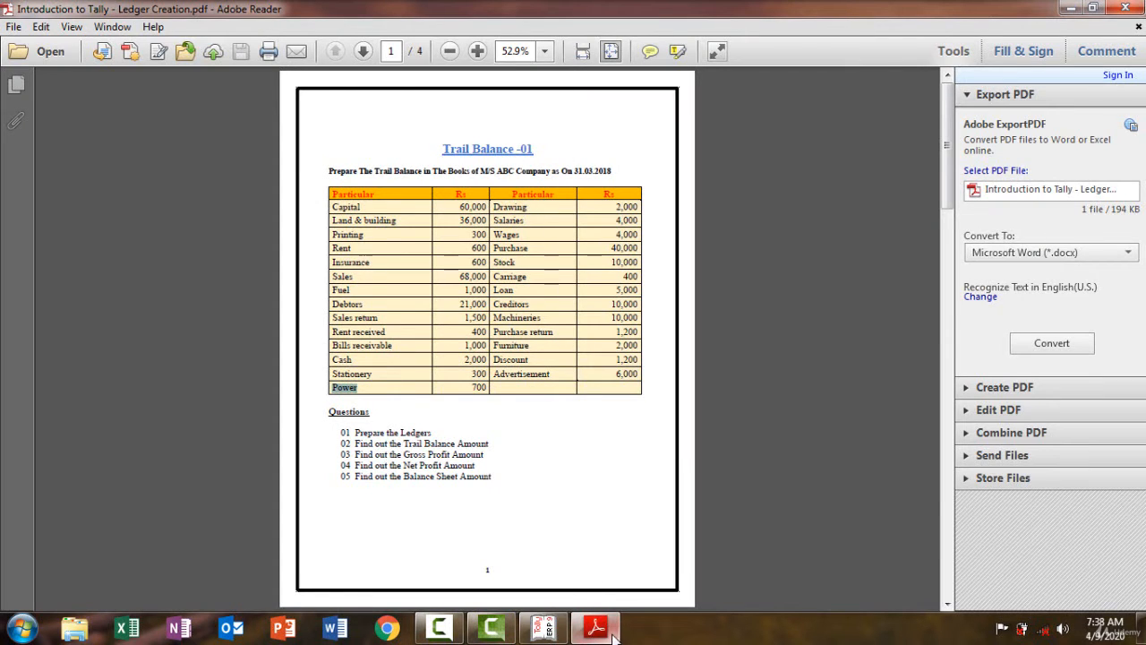
{"action": "mouse_move", "coordinate": [615, 634]}
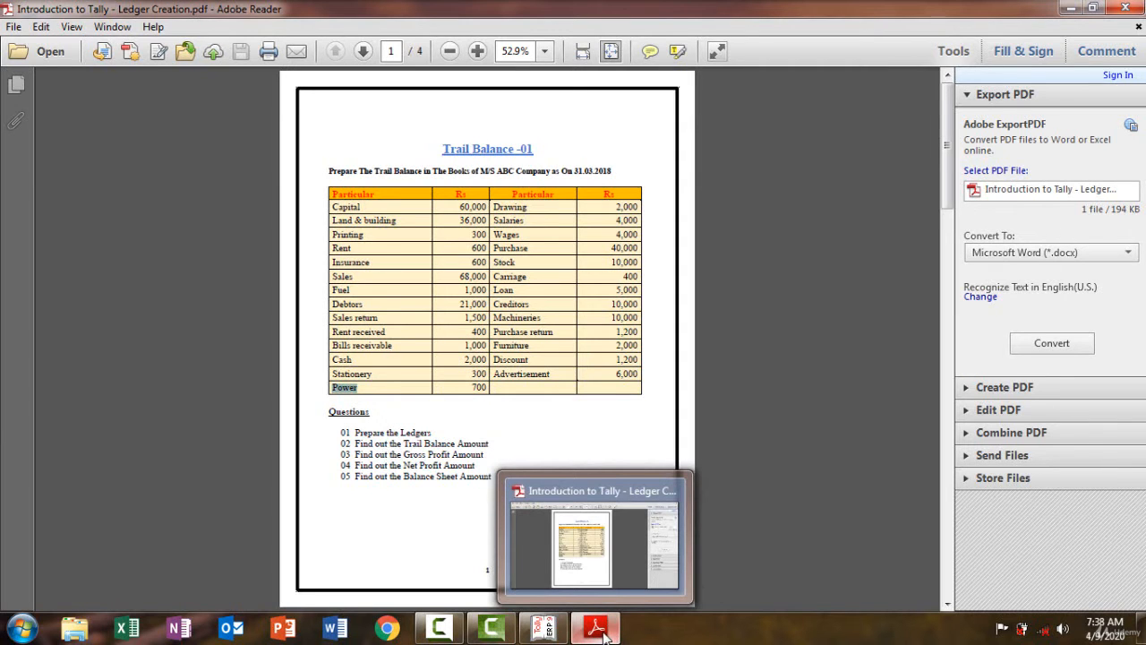
{"action": "left_click", "coordinate": [602, 633]}
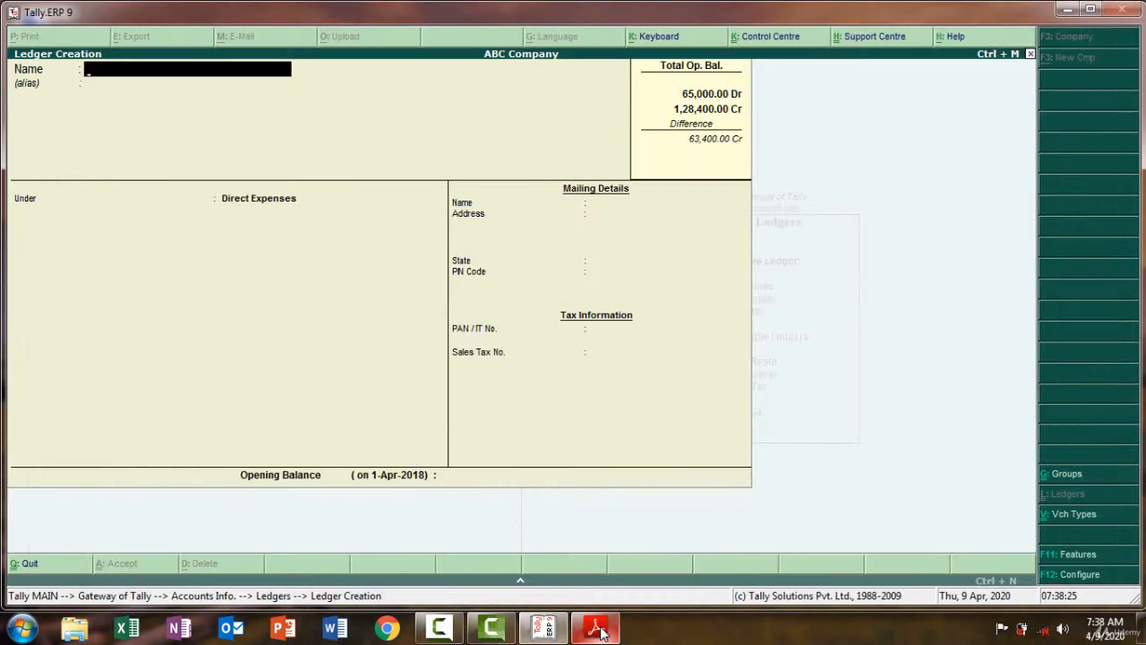
{"action": "left_click", "coordinate": [602, 633]}
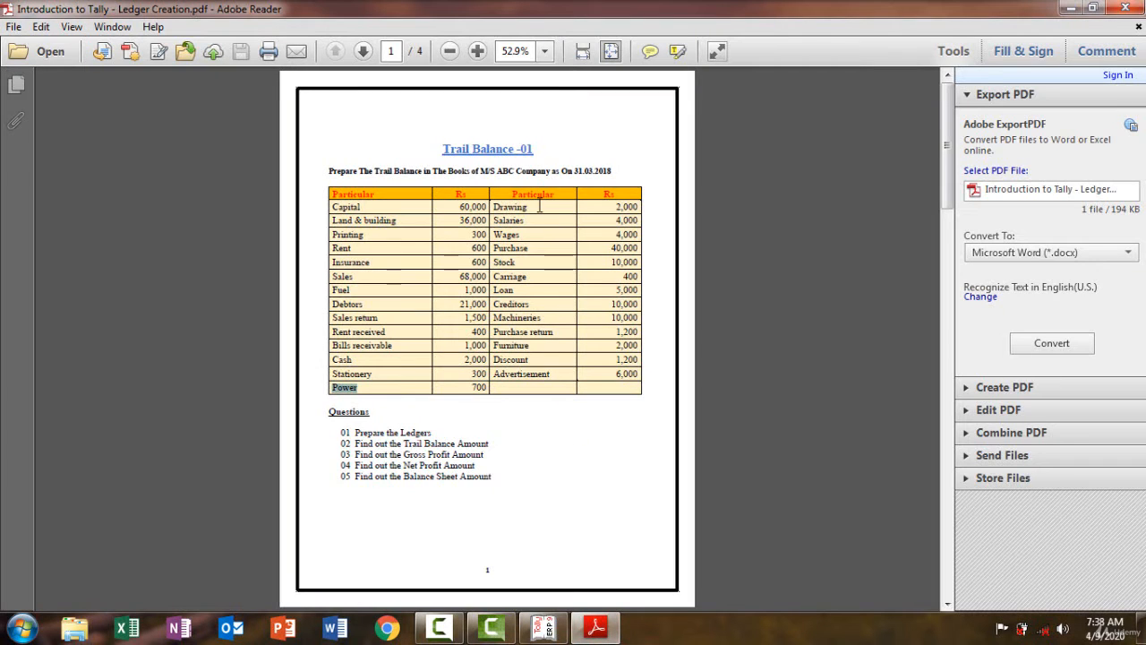
{"action": "left_click_drag", "start_coordinate": [512, 194], "coordinate": [496, 209]}
{"action": "left_click", "coordinate": [528, 210]}
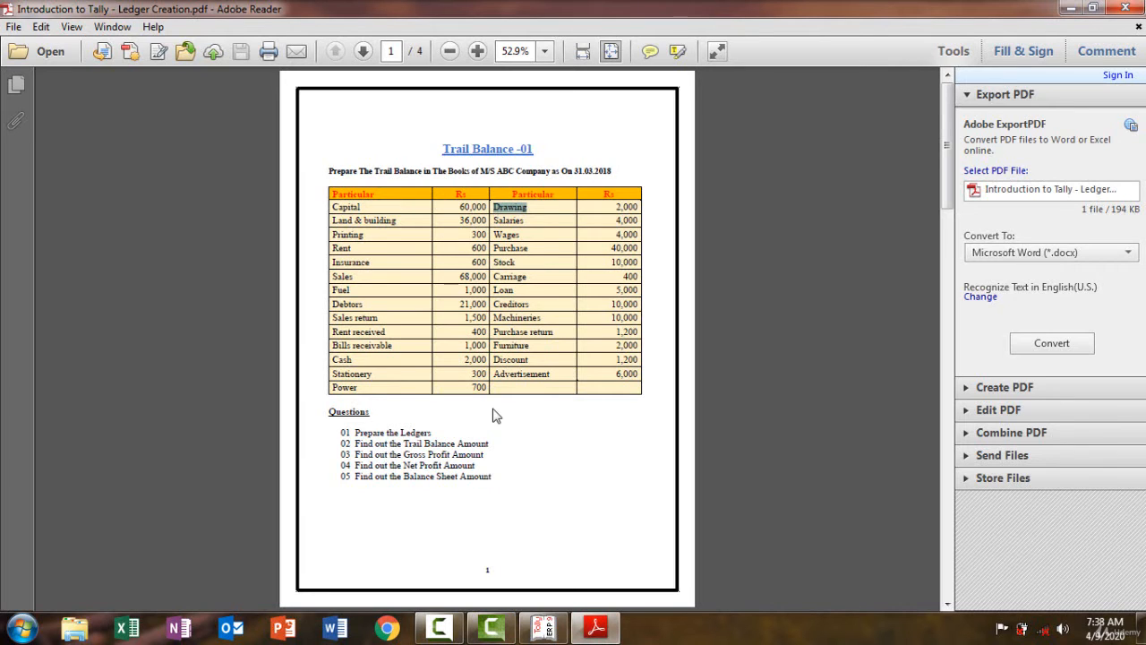
{"action": "key", "text": "alt+Tab"}
{"action": "key", "text": "ctrl+v"}
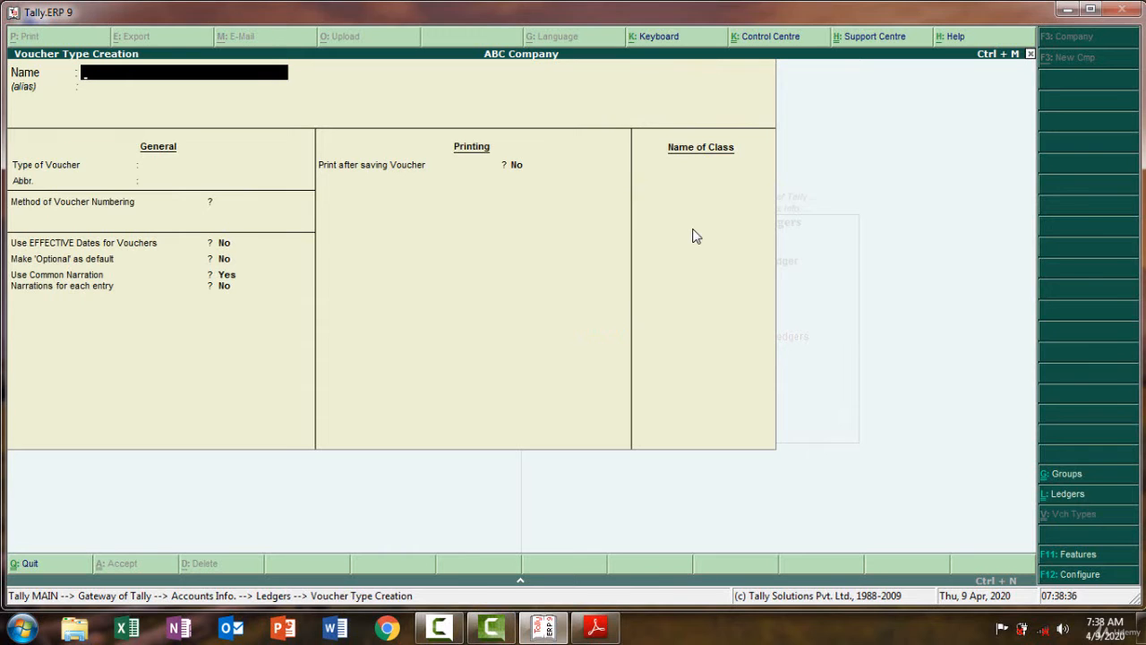
{"action": "key", "text": "Escape"}
{"action": "key", "text": "Return"}
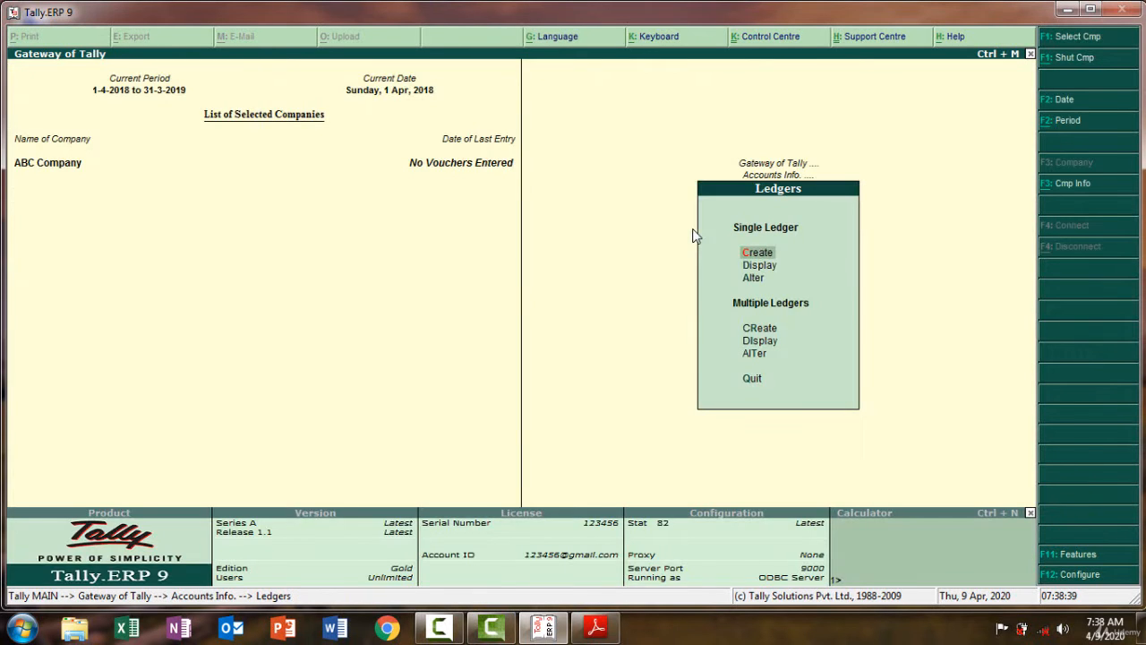
{"action": "left_click", "coordinate": [762, 258]}
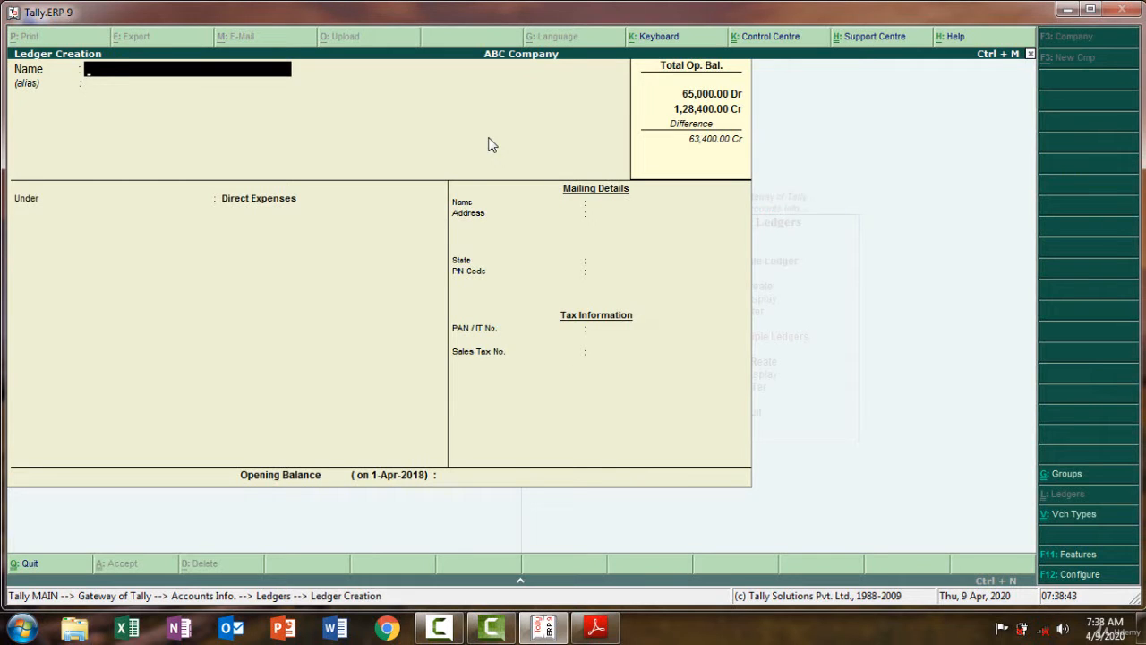
Name the new ledger Drawing, leave the alias blank, and assign it to the Capital Account group
{"action": "type", "text": "Drawing"}
{"action": "key", "text": "Return"}
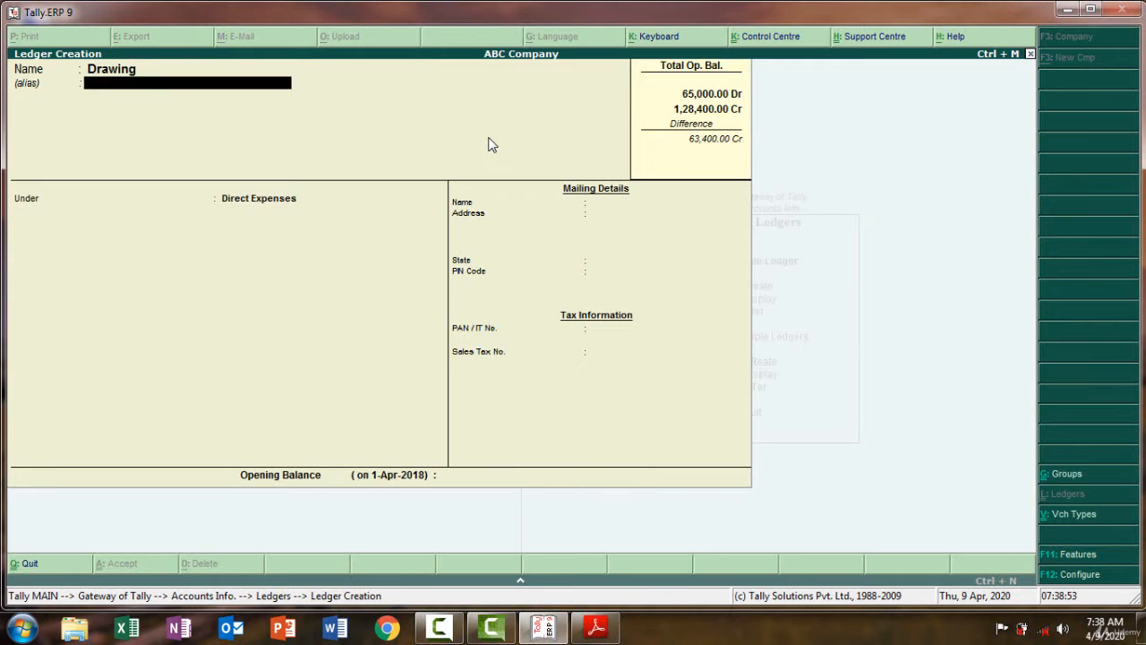
{"action": "key", "text": "Return"}
{"action": "type", "text": "C"}
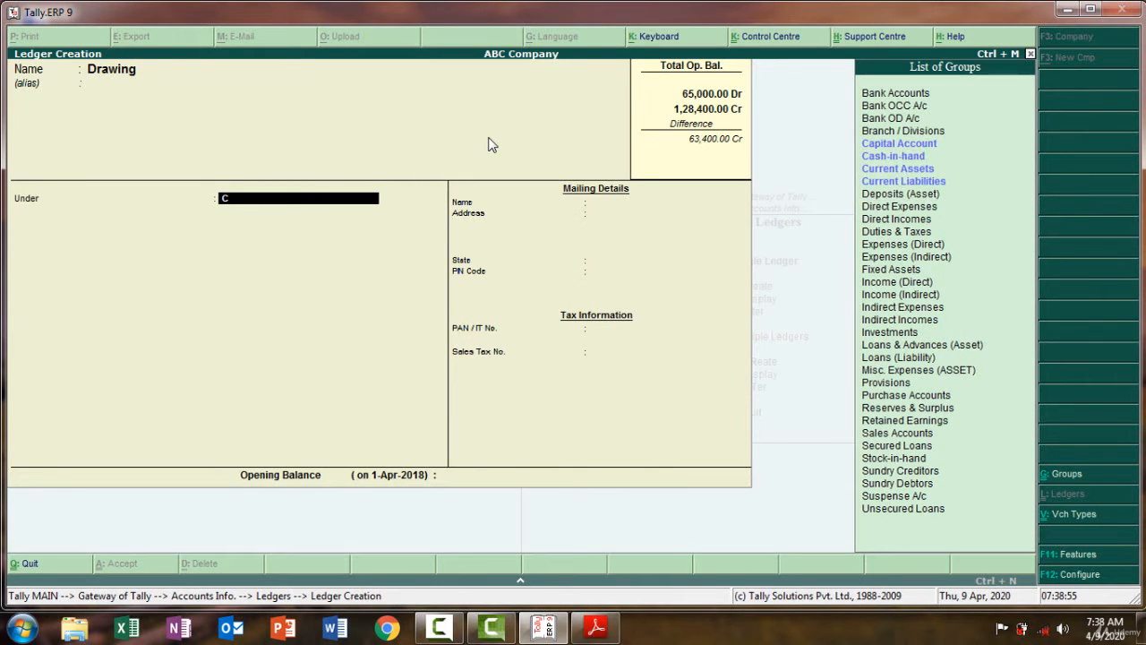
{"action": "type", "text": "a"}
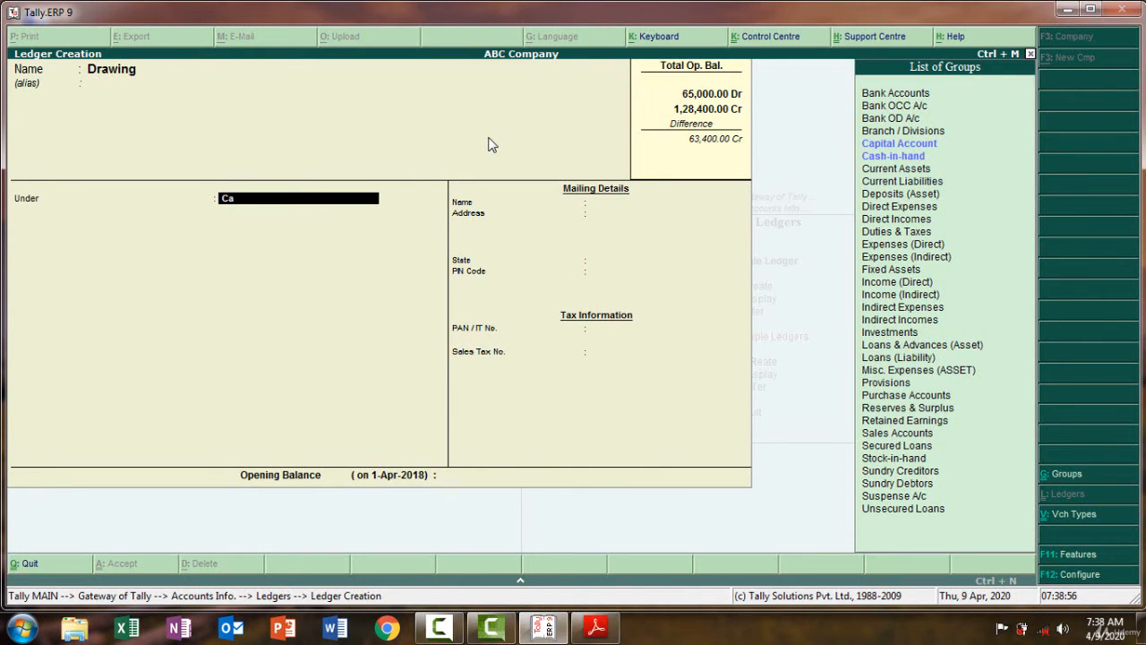
{"action": "key", "text": "Down"}
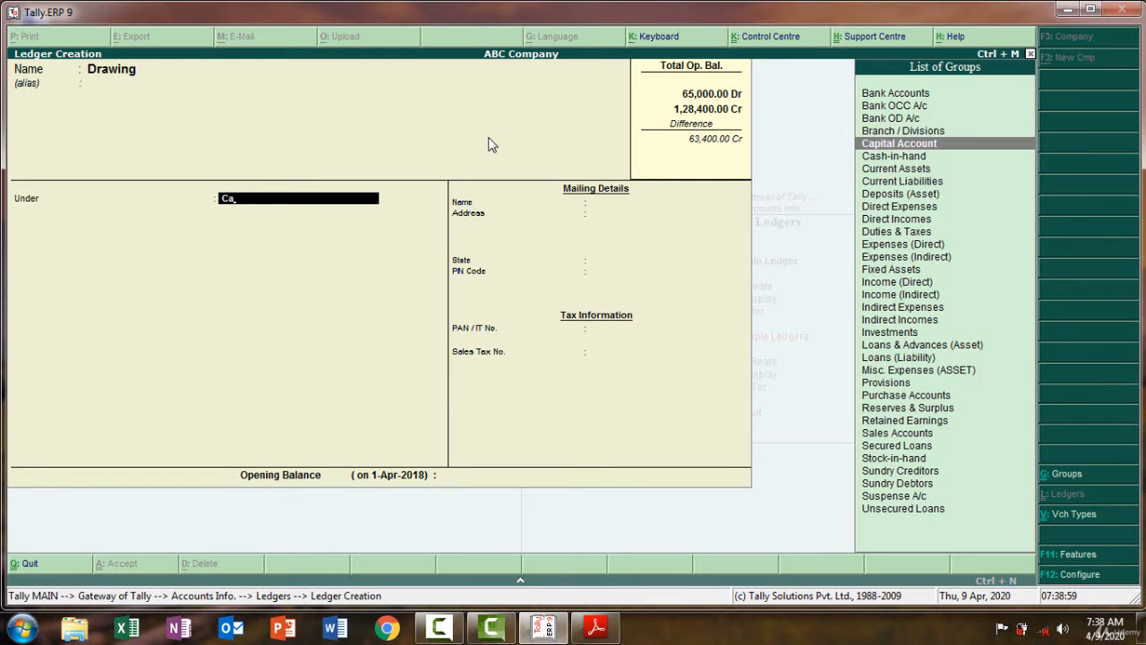
{"action": "key", "text": "Return"}
Keep Drawing as the mailing name, set the state to Not Applicable, and leave the address, PIN code and tax details blank
{"action": "key", "text": "Return"}
{"action": "key", "text": "Return"}
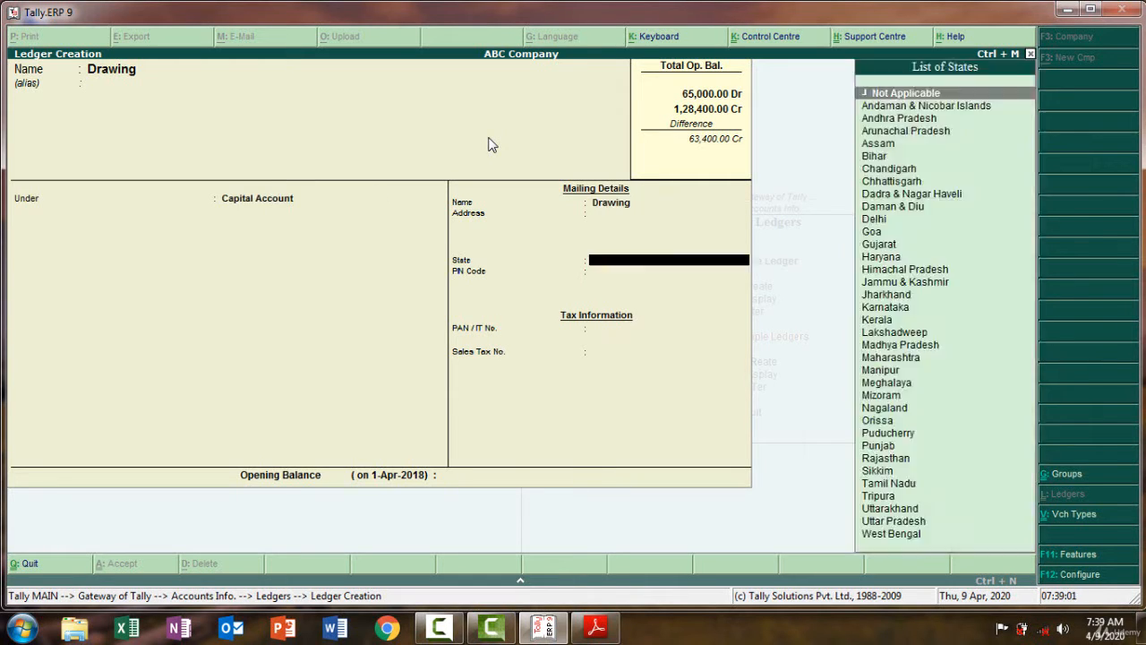
{"action": "key", "text": "Return"}
{"action": "key", "text": "Return"}
{"action": "key", "text": "Return"}
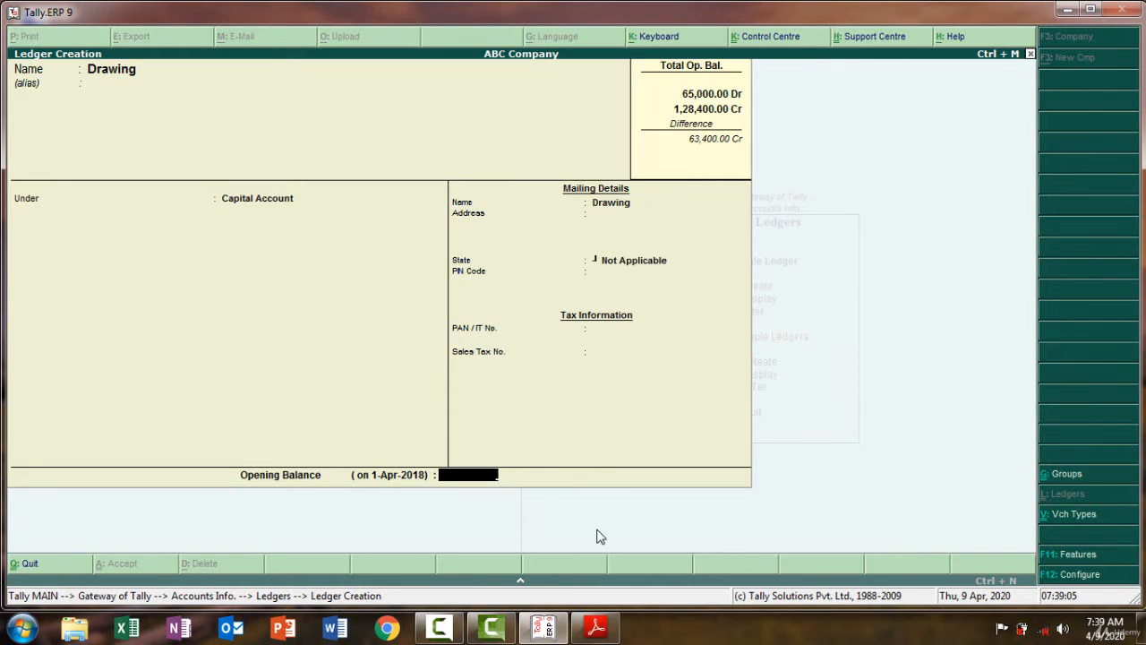
Check the Drawing amount in the trial balance PDF, set the ledger's opening balance to 2,000 Dr, and save it
{"action": "left_click", "coordinate": [591, 626]}
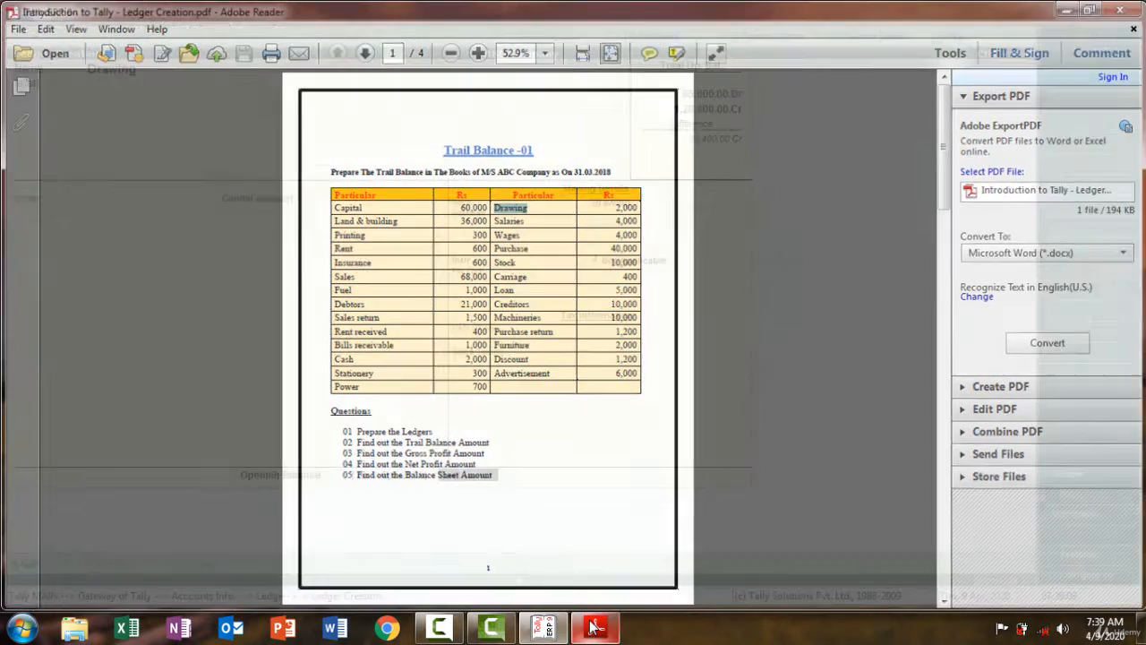
{"action": "left_click", "coordinate": [591, 627]}
{"action": "type", "text": "2000"}
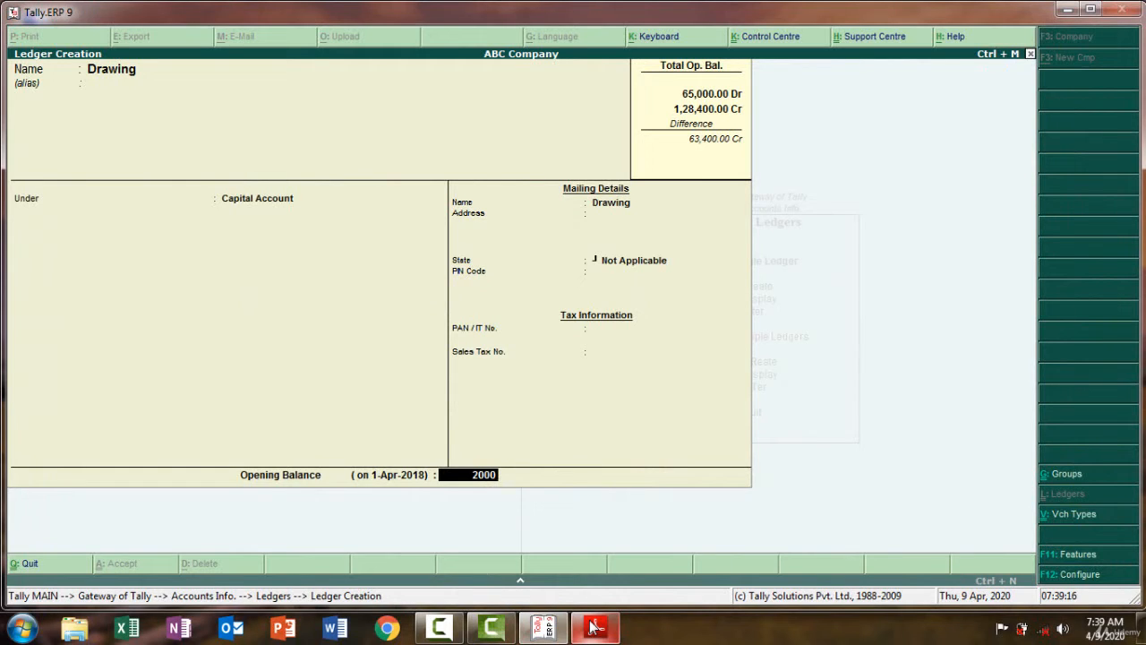
{"action": "type", "text": "d"}
{"action": "key", "text": "Return"}
{"action": "type", "text": "d"}
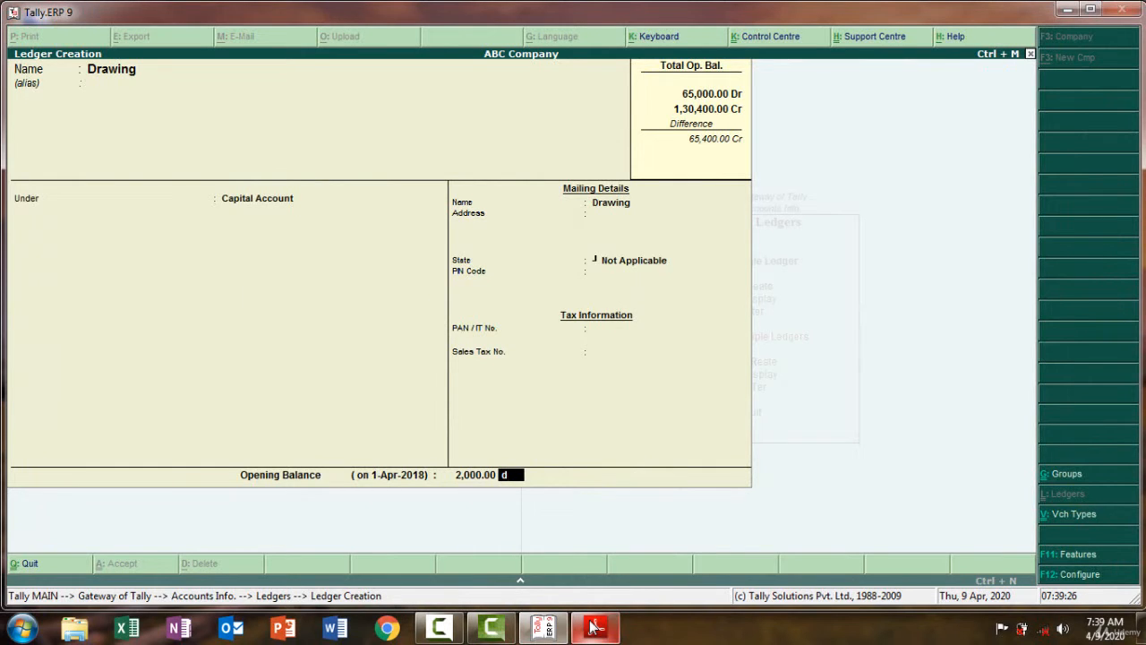
{"action": "key", "text": "Return"}
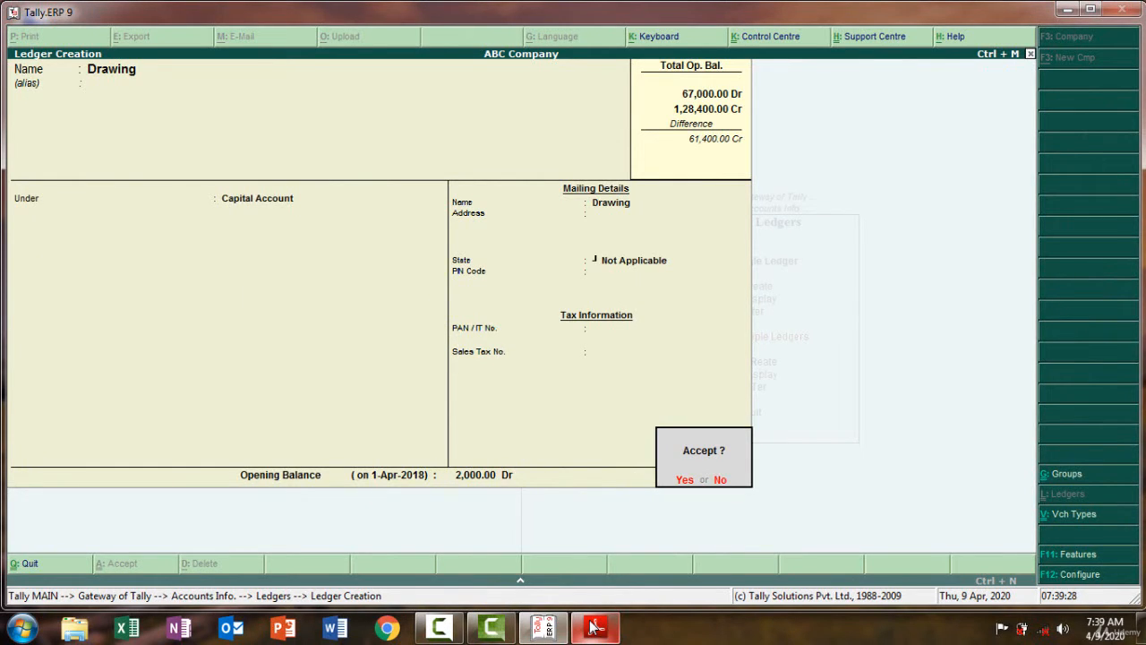
{"action": "key", "text": "Return"}
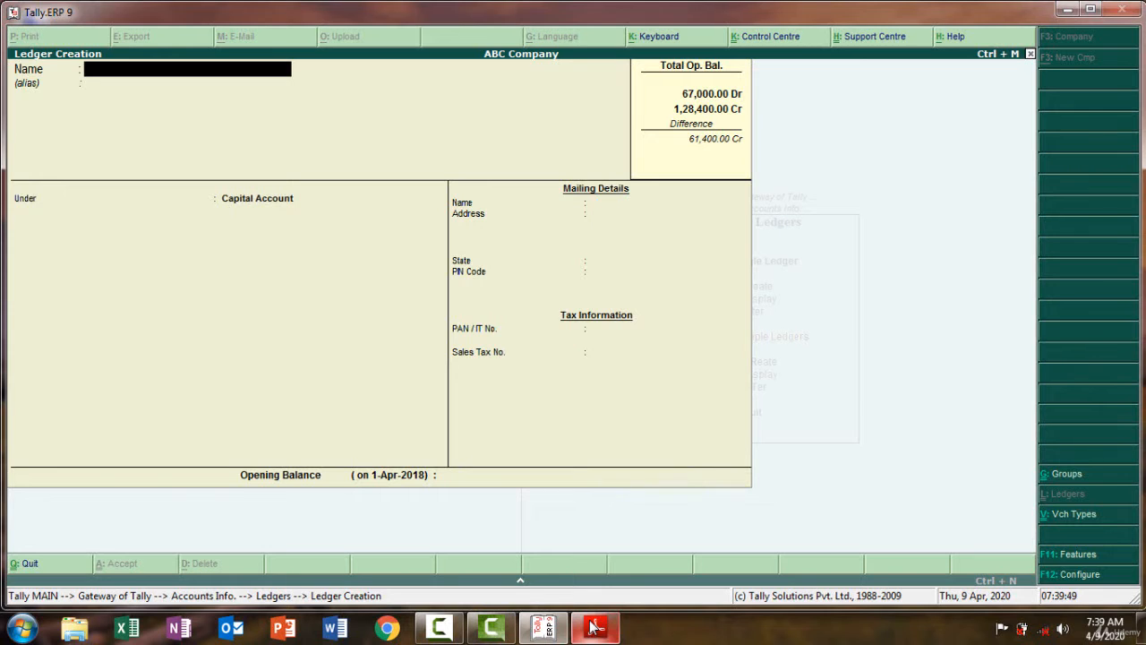
Copy the name Salaries from the second Particular column of the trial balance PDF and switch back to Tally
{"action": "left_click", "coordinate": [593, 627]}
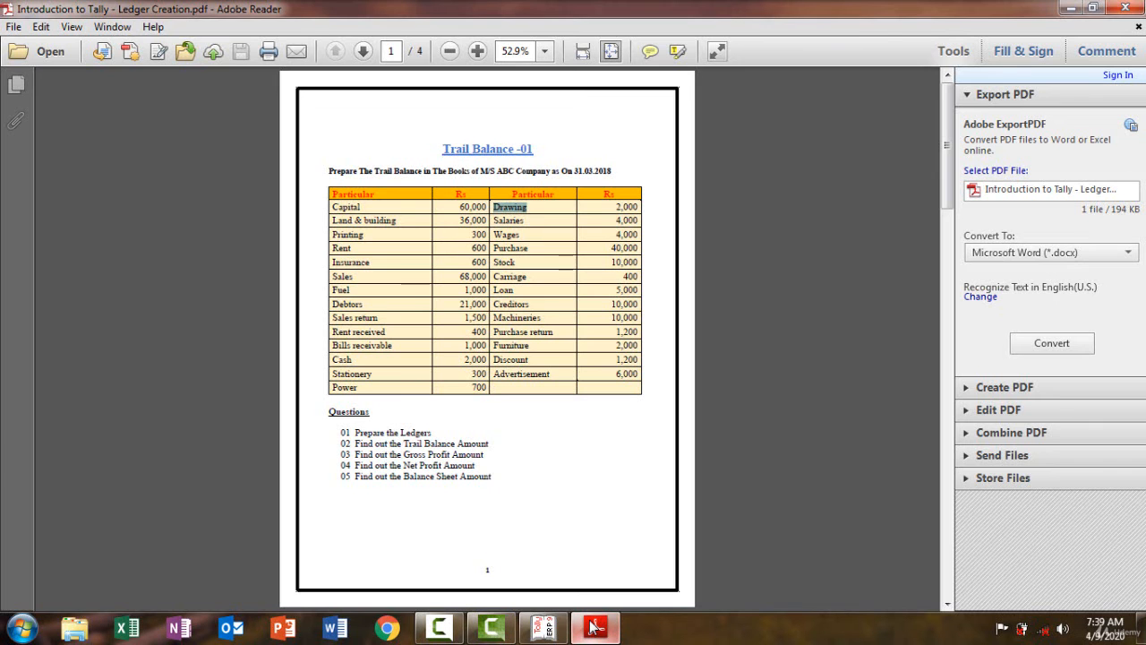
{"action": "left_click", "coordinate": [594, 627]}
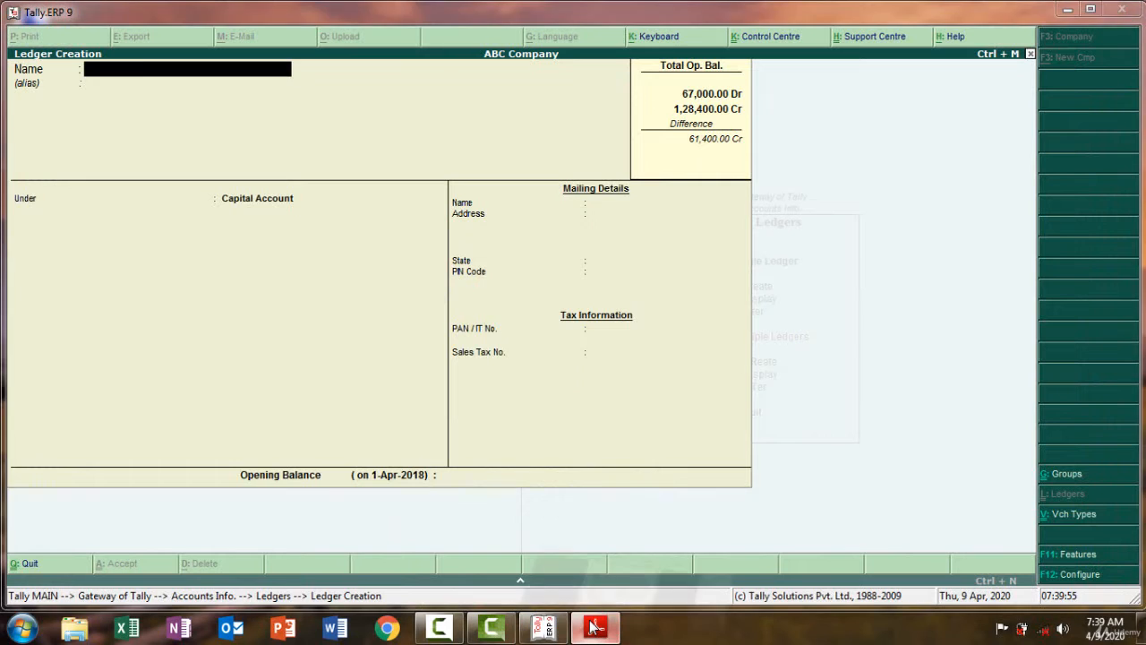
{"action": "left_click", "coordinate": [594, 626]}
{"action": "left_click_drag", "start_coordinate": [530, 220], "coordinate": [493, 212]}
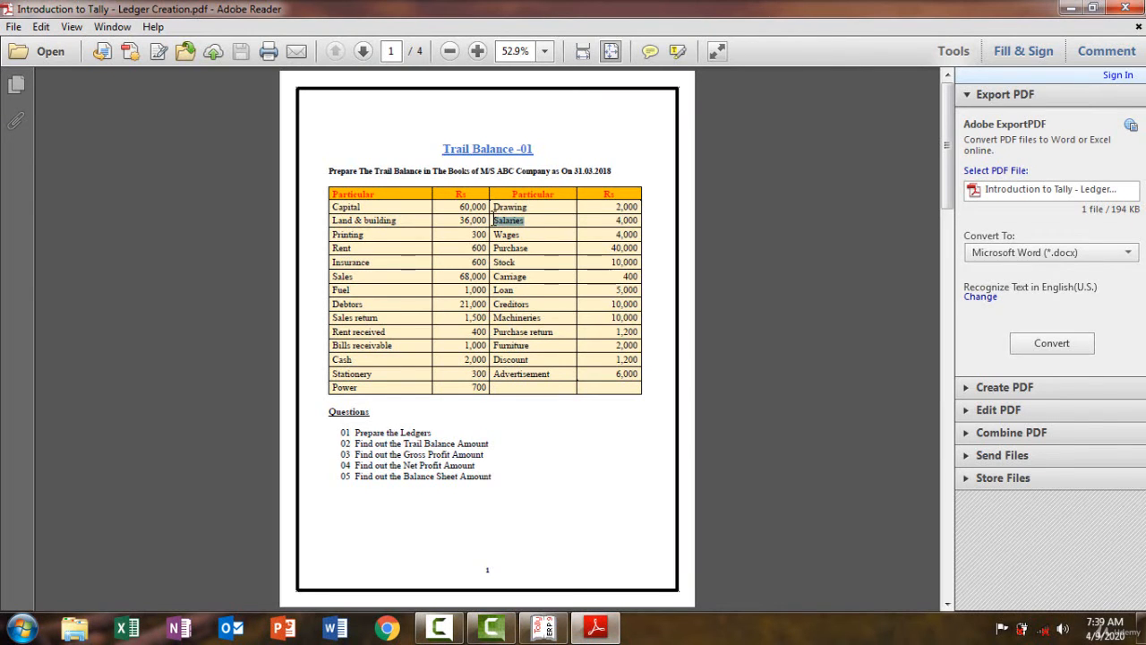
{"action": "left_click", "coordinate": [594, 627]}
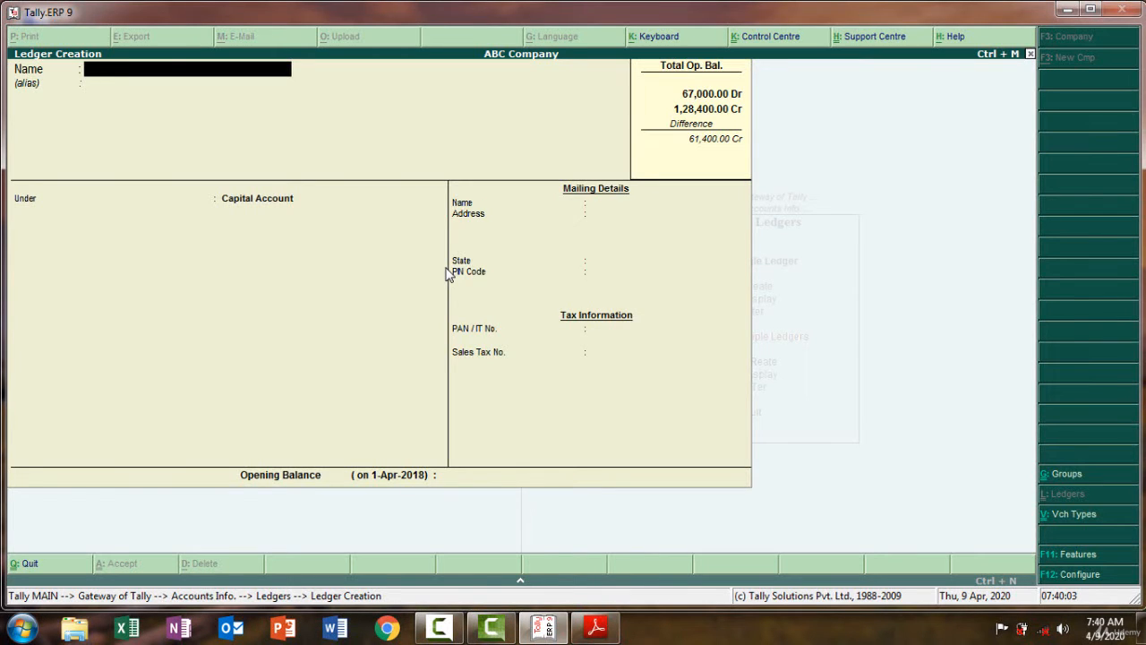
Name the new ledger Salaries, leave the alias blank, and assign it to the Indirect Expenses group
{"action": "key", "text": "ctrl+alt+v"}
{"action": "key", "text": "Return"}
{"action": "key", "text": "Return"}
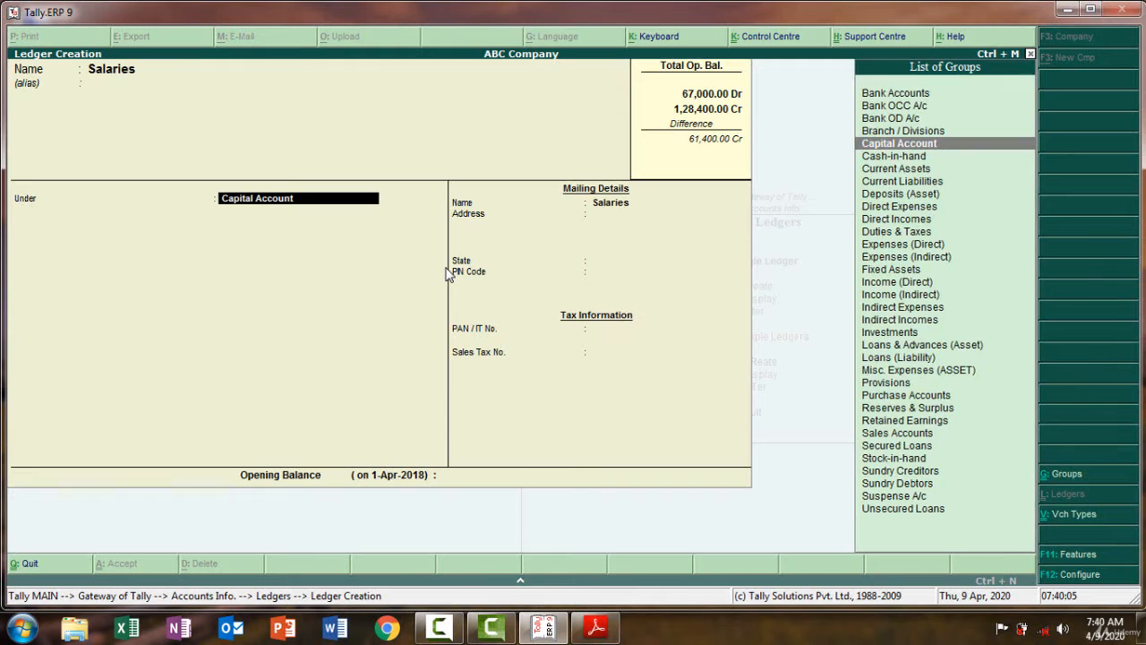
{"action": "type", "text": "Ind"}
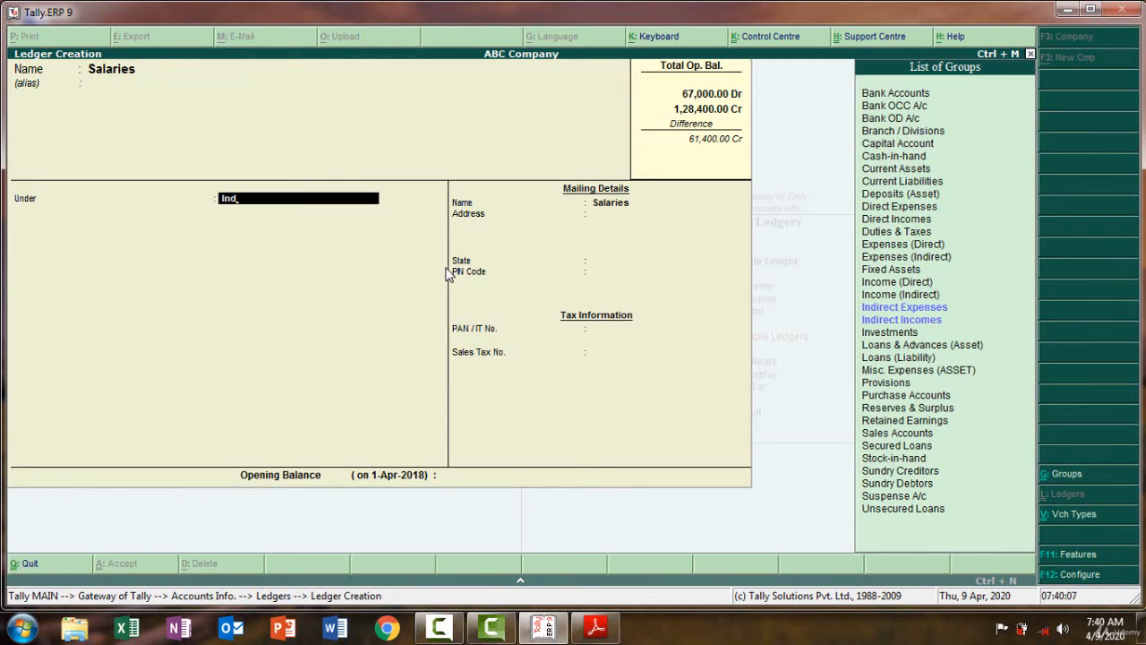
{"action": "key", "text": "Return"}
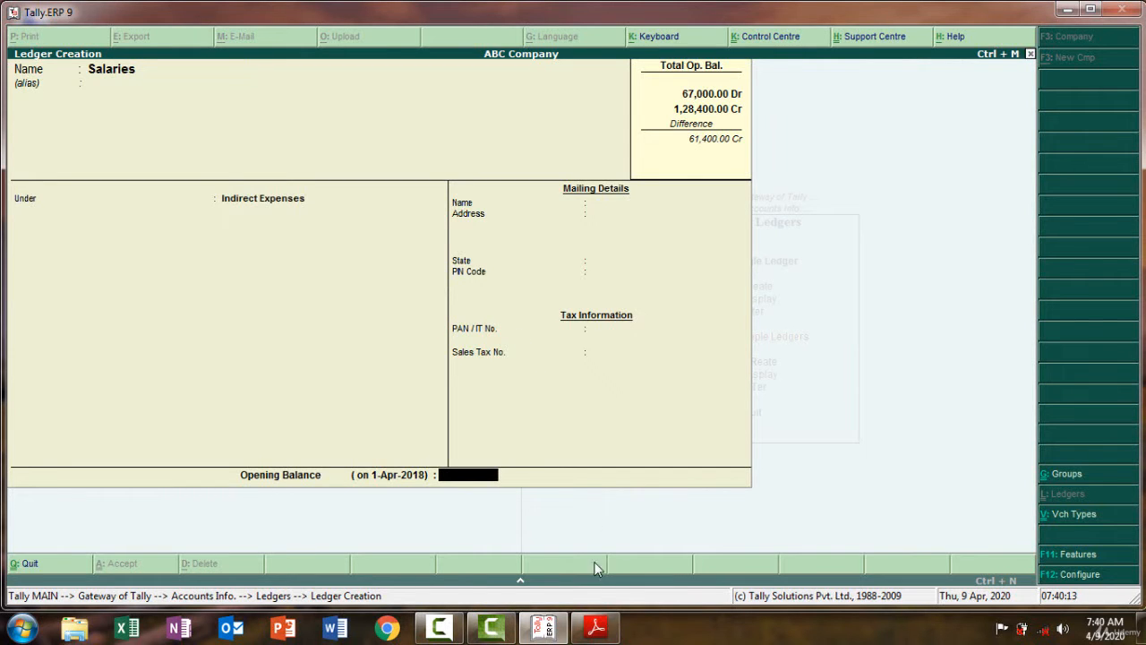
Check the Salaries amount in the PDF, set the ledger's opening balance to 4,000 Dr, and save it
{"action": "left_click", "coordinate": [596, 627]}
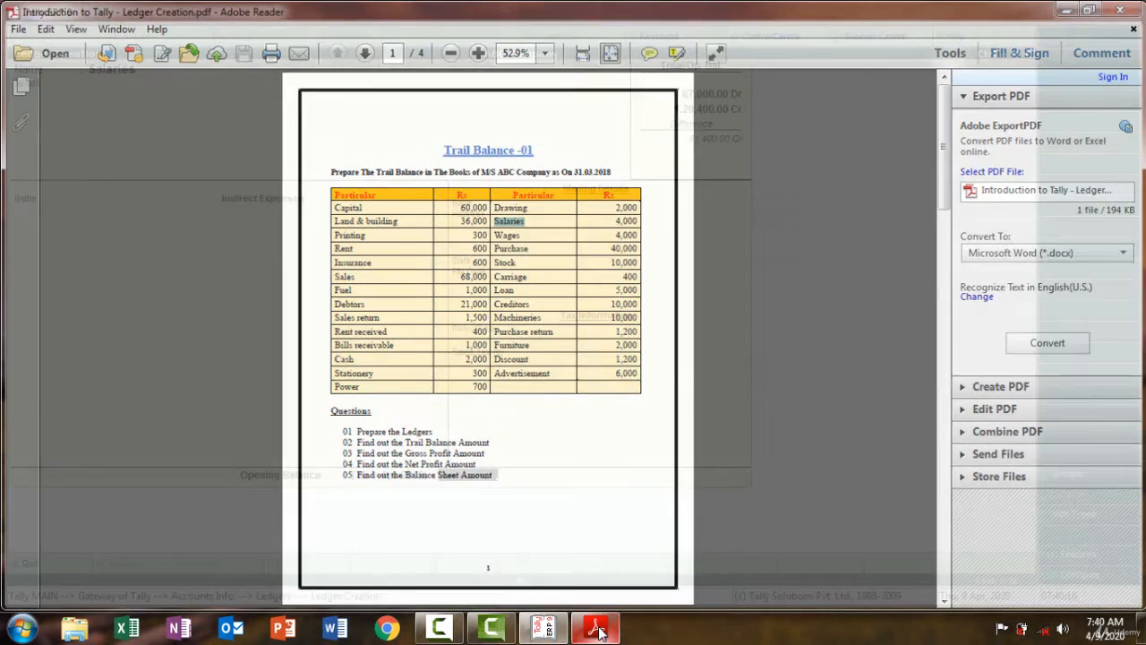
{"action": "left_click", "coordinate": [599, 630]}
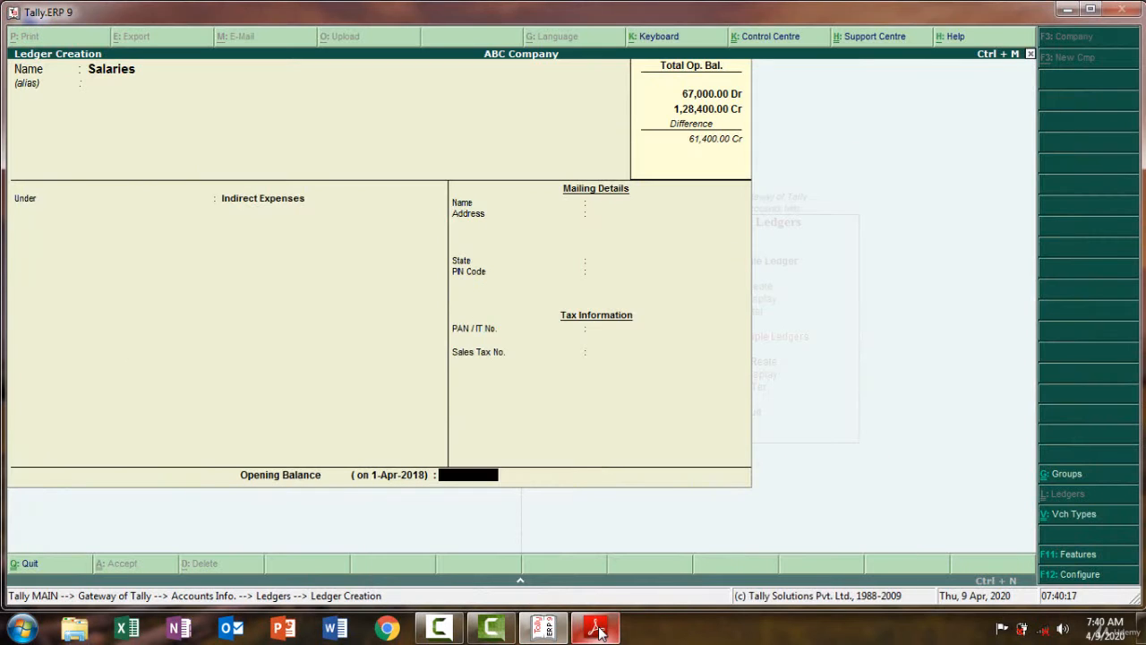
{"action": "type", "text": "4000"}
{"action": "key", "text": "Return"}
{"action": "key", "text": "Return"}
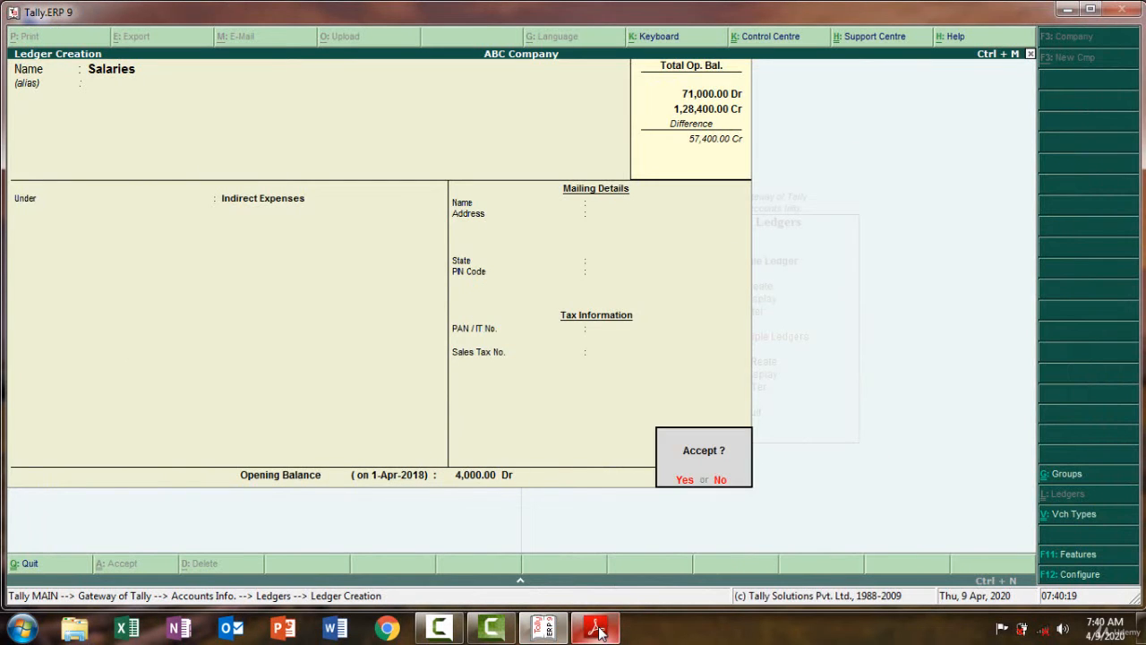
{"action": "key", "text": "Return"}
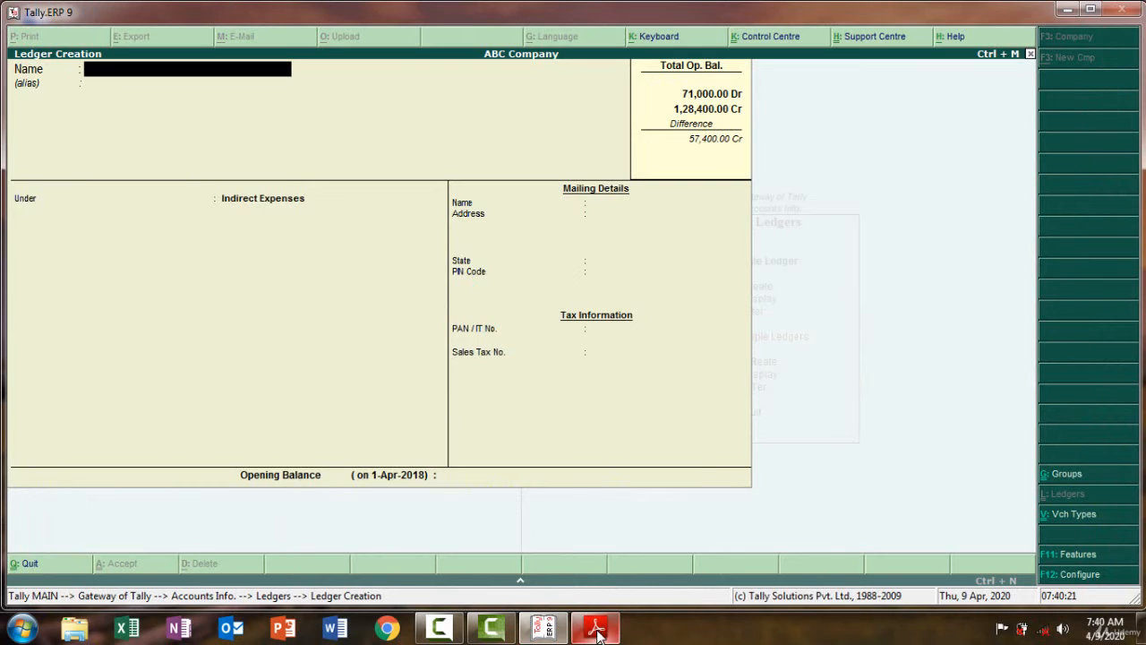
Copy the name Wages from the second Particular column of the trial balance PDF and switch back to Tally
{"action": "left_click", "coordinate": [598, 630]}
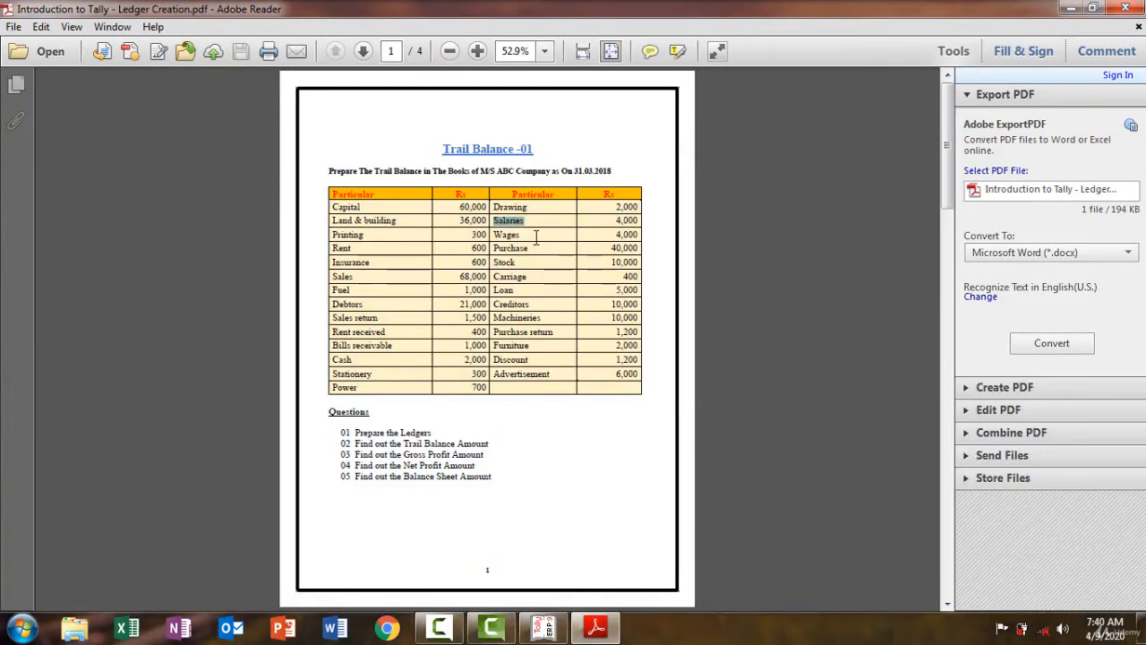
{"action": "mouse_move", "coordinate": [529, 248]}
{"action": "left_mouse_down"}
{"action": "mouse_move", "coordinate": [494, 234]}
{"action": "mouse_move", "coordinate": [525, 235]}
{"action": "left_mouse_up"}
{"action": "triple_click", "coordinate": [518, 237]}
{"action": "double_click", "coordinate": [515, 239]}
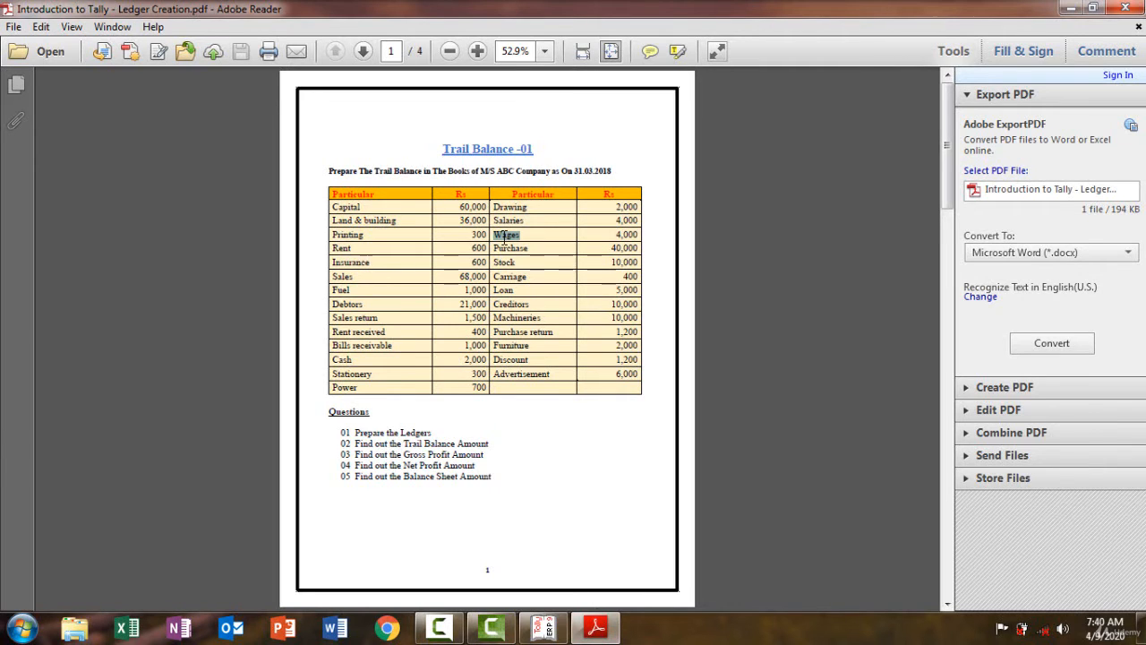
{"action": "left_click", "coordinate": [607, 632]}
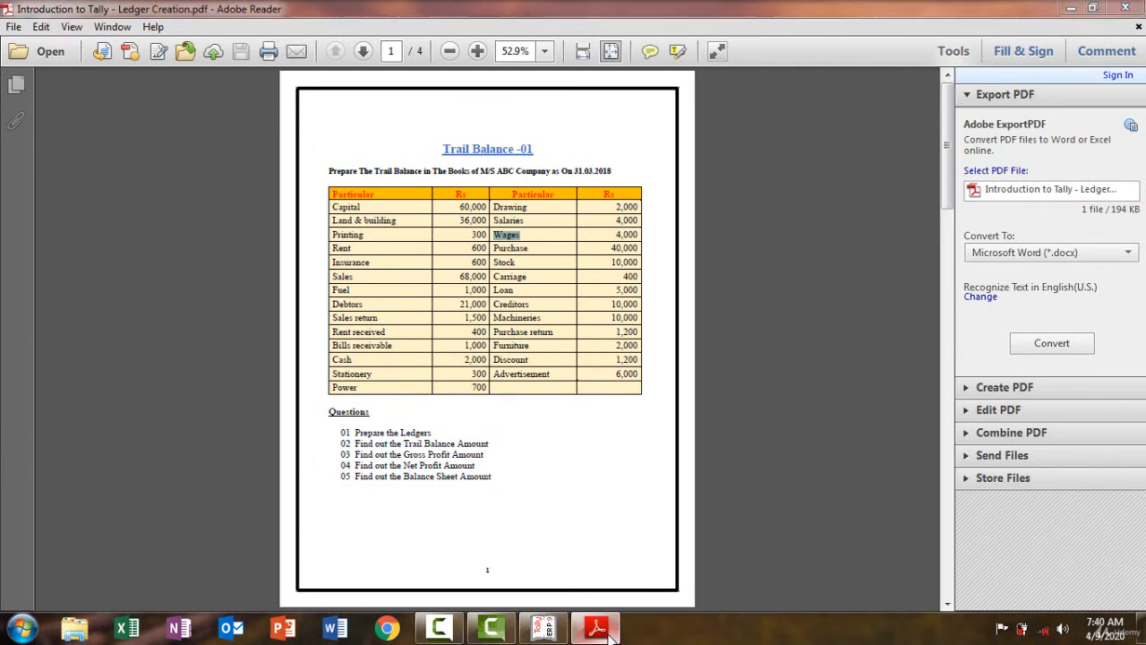
{"action": "key", "text": "ctrl+v"}
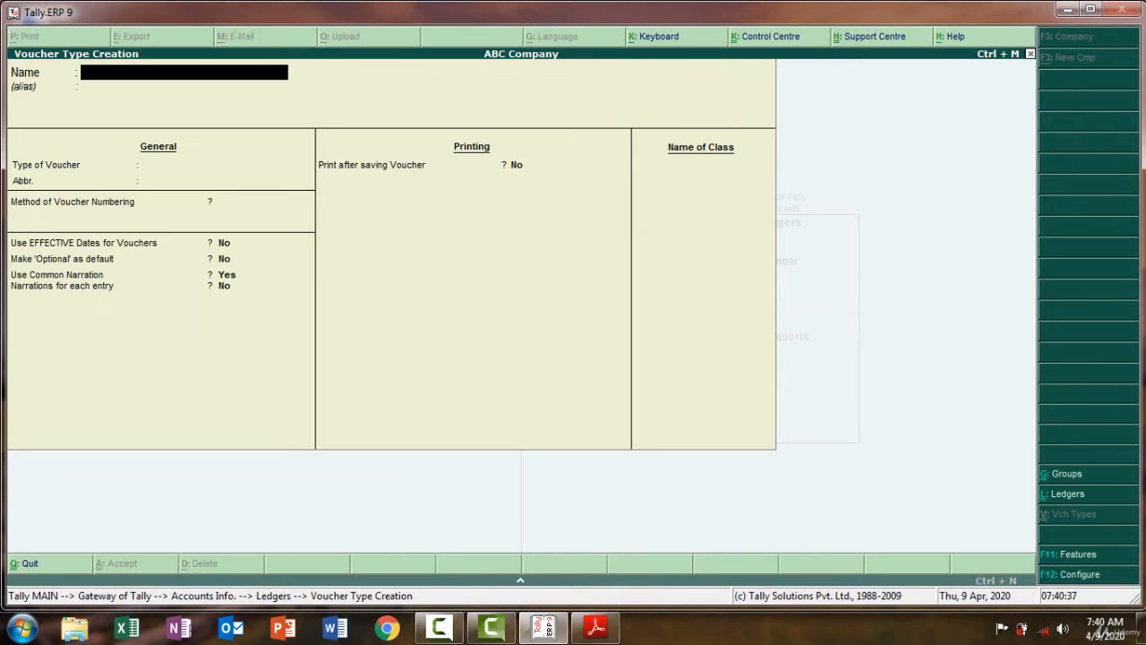
{"action": "key", "text": "Escape"}
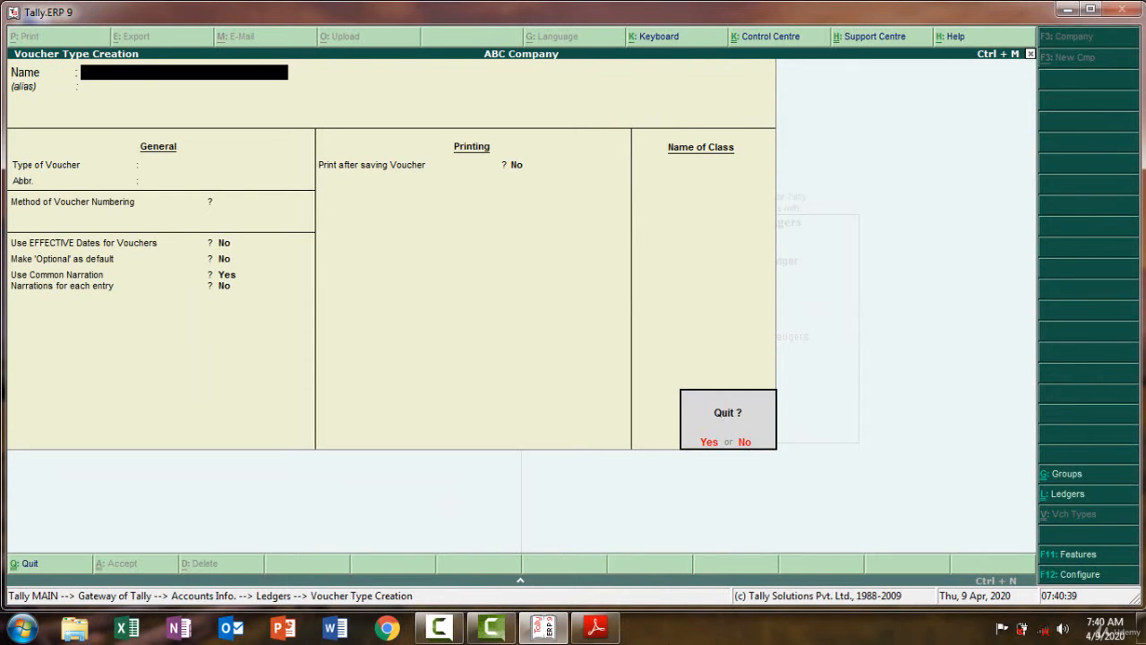
{"action": "key", "text": "n"}
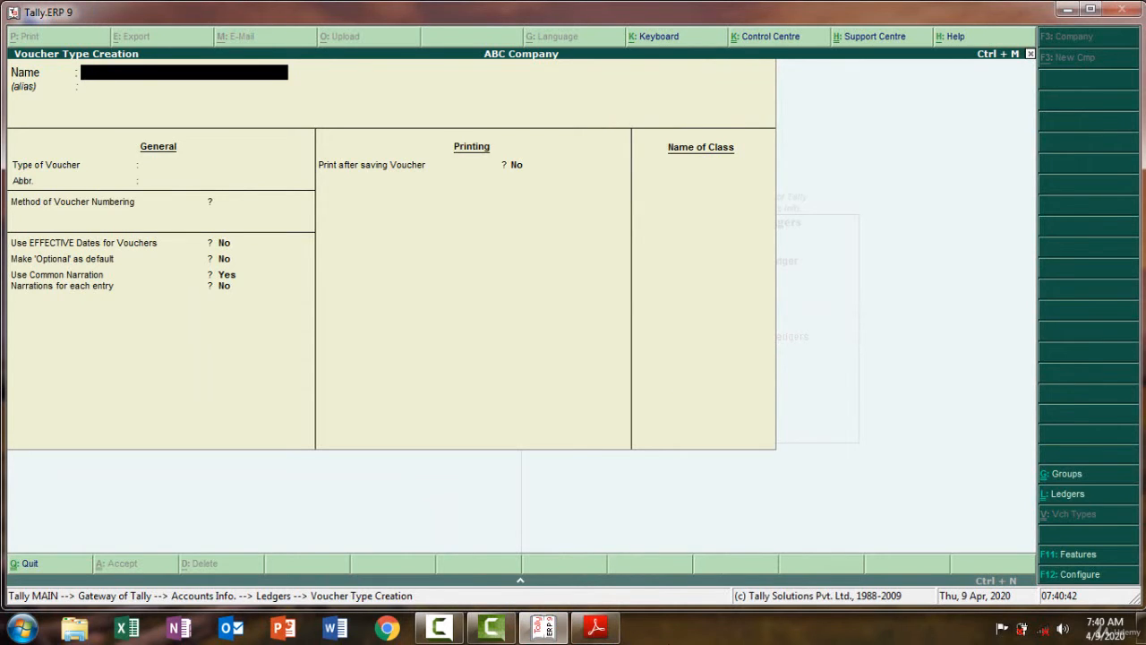
{"action": "key", "text": "Escape"}
{"action": "key", "text": "y"}
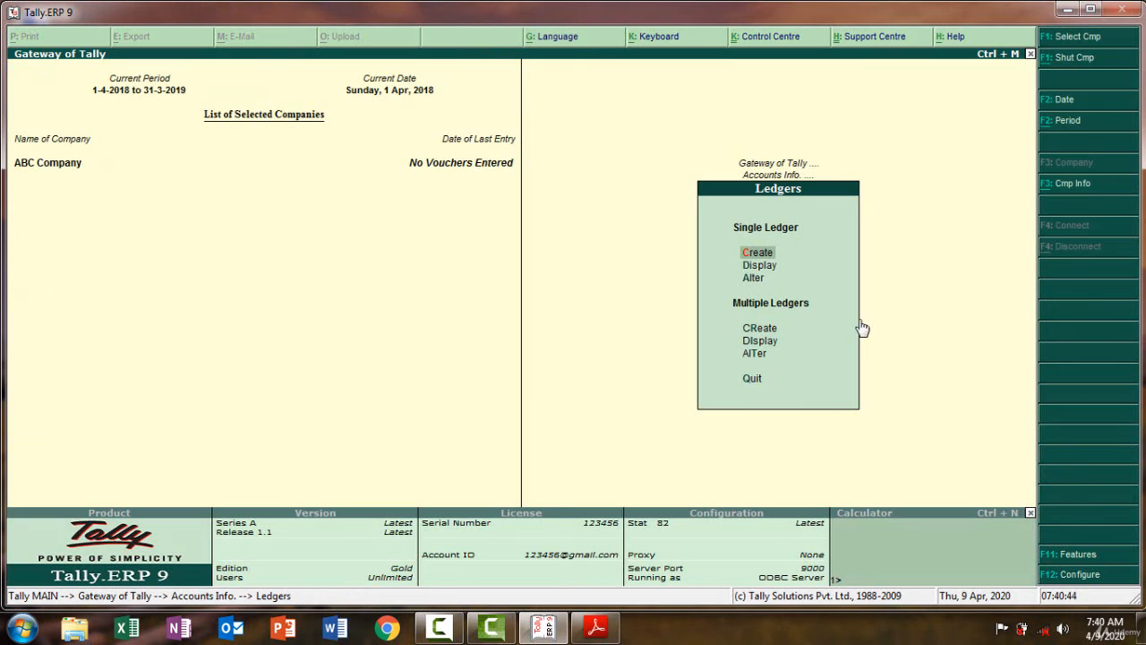
{"action": "left_click", "coordinate": [760, 251]}
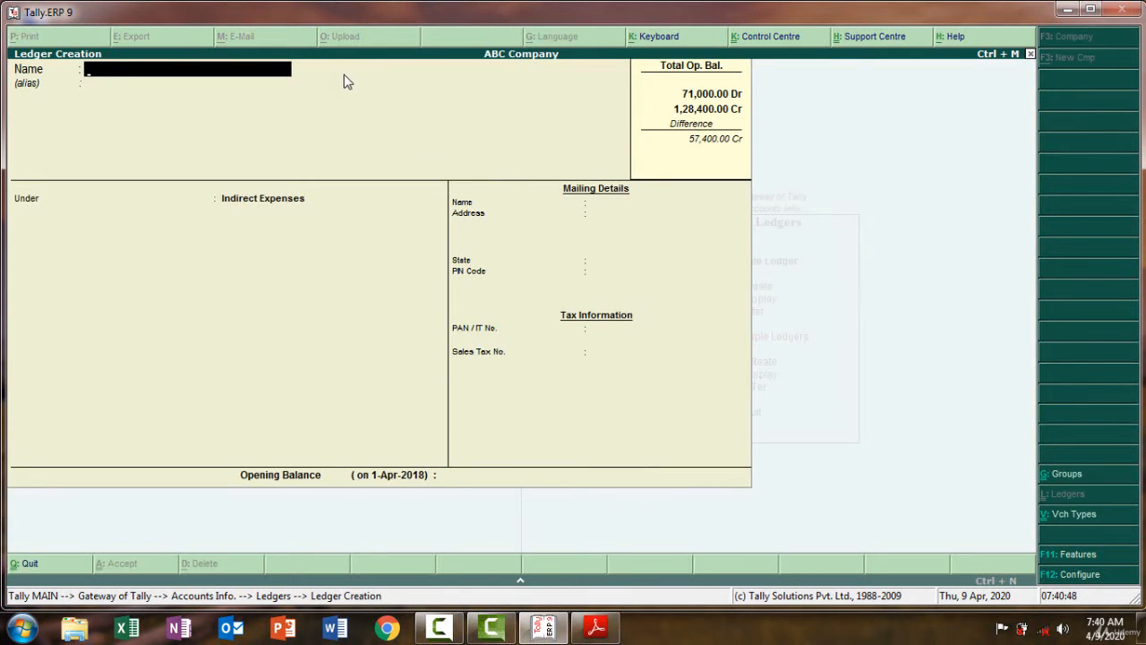
Name the new ledger Wages, leave the alias blank, and assign it to the Direct Expenses group
{"action": "type", "text": "Wages"}
{"action": "key", "text": "Return"}
{"action": "key", "text": "Return"}
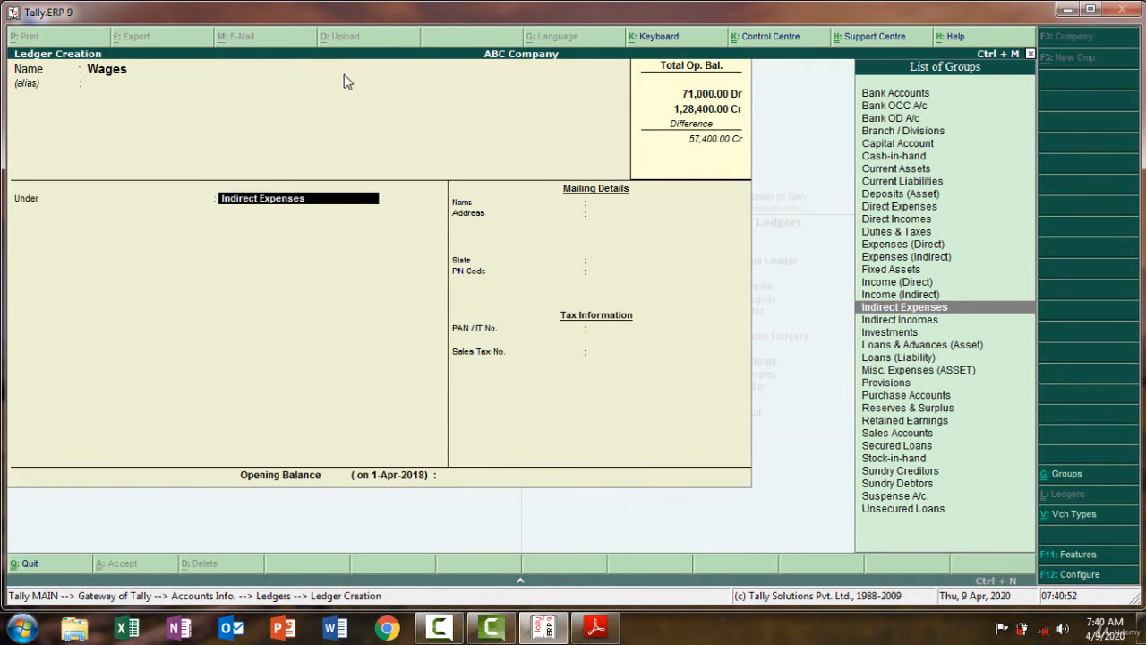
{"action": "type", "text": "Di"}
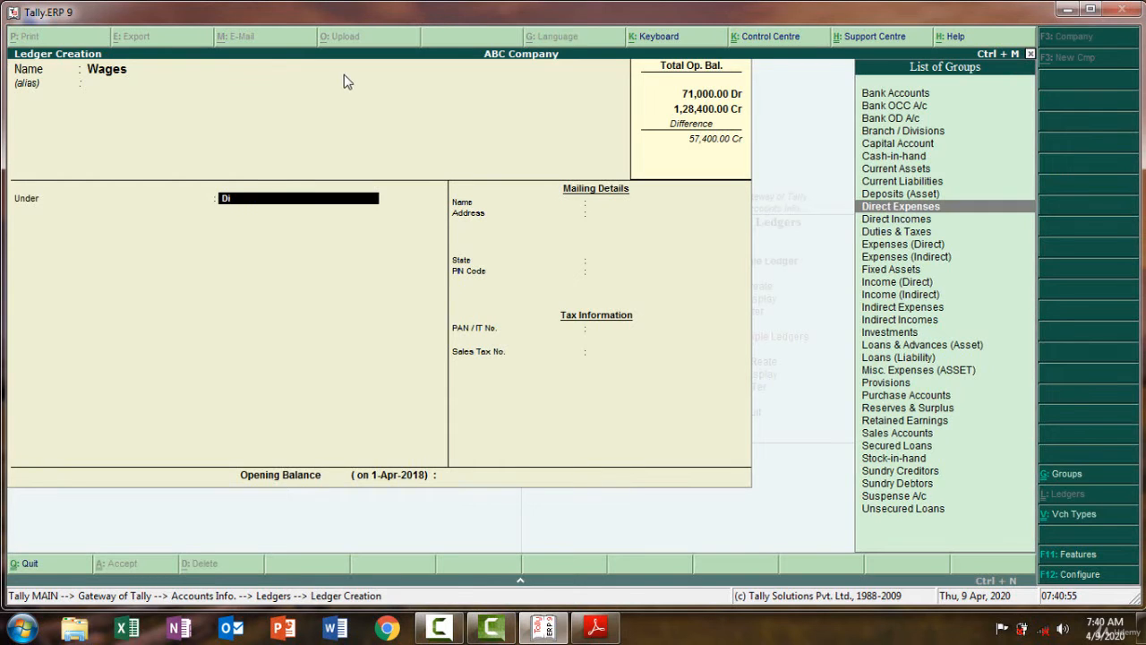
{"action": "key", "text": "Return"}
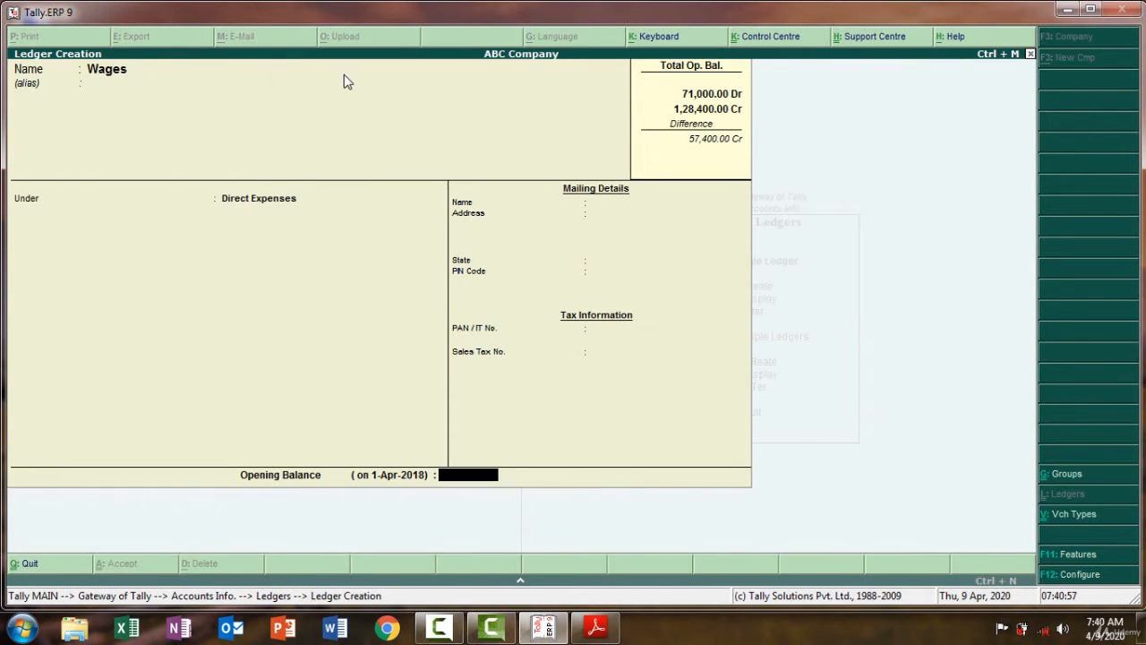
Check the Wages amount in the PDF, set the ledger's opening balance to 4,000 Dr, and save it
{"action": "left_click", "coordinate": [591, 628]}
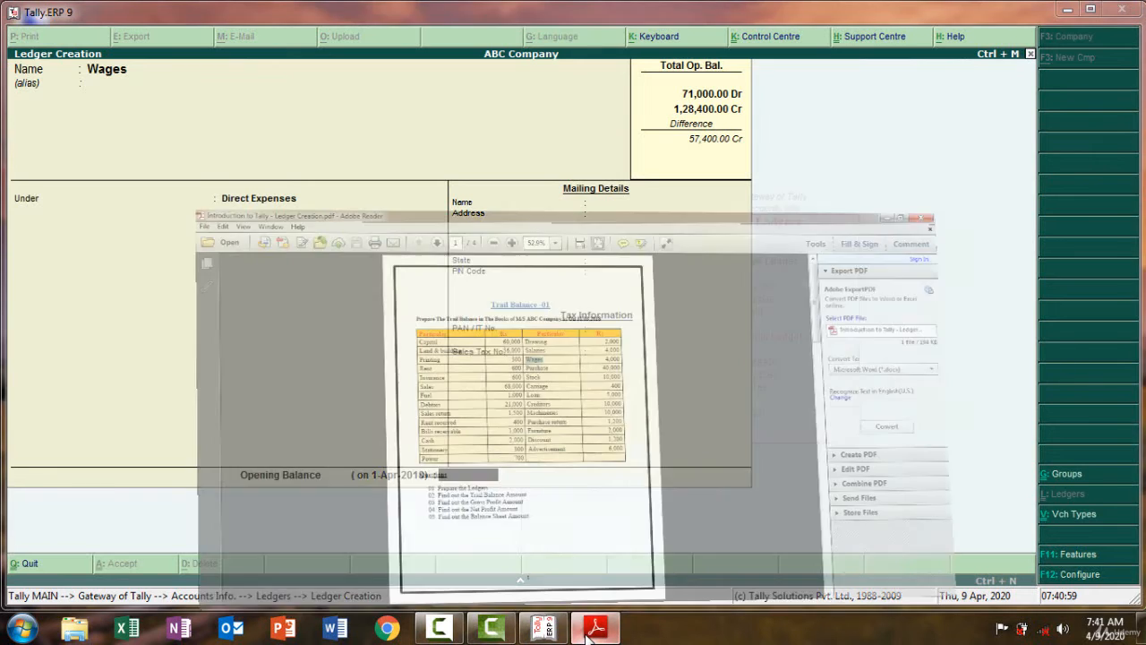
{"action": "left_click", "coordinate": [594, 629]}
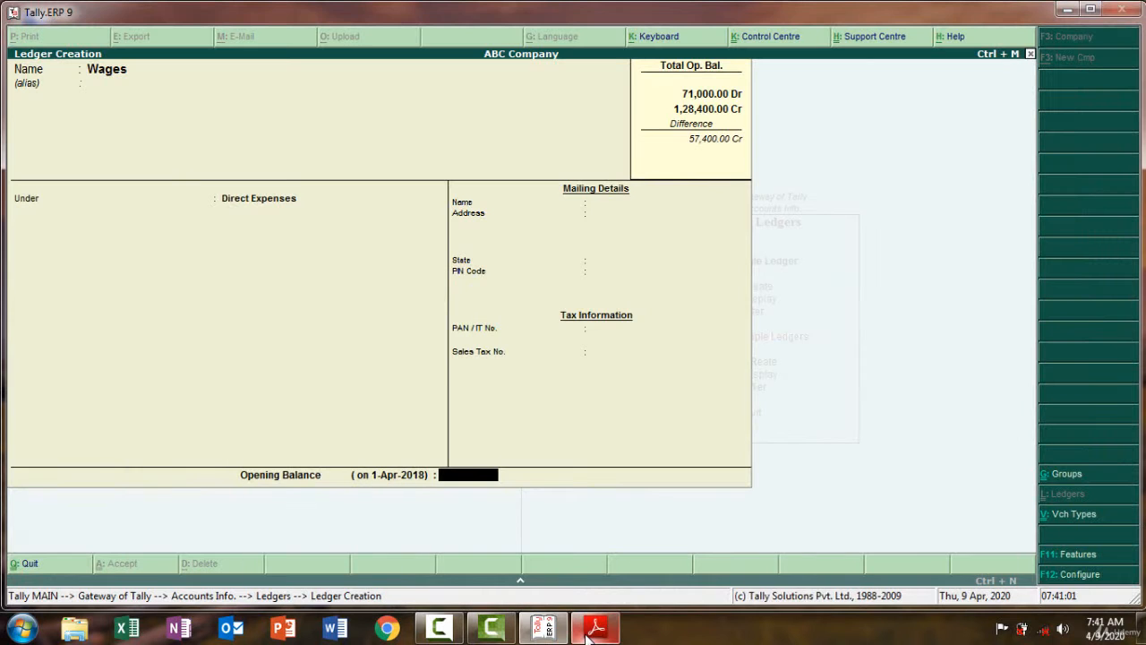
{"action": "type", "text": "4000"}
{"action": "key", "text": "Return"}
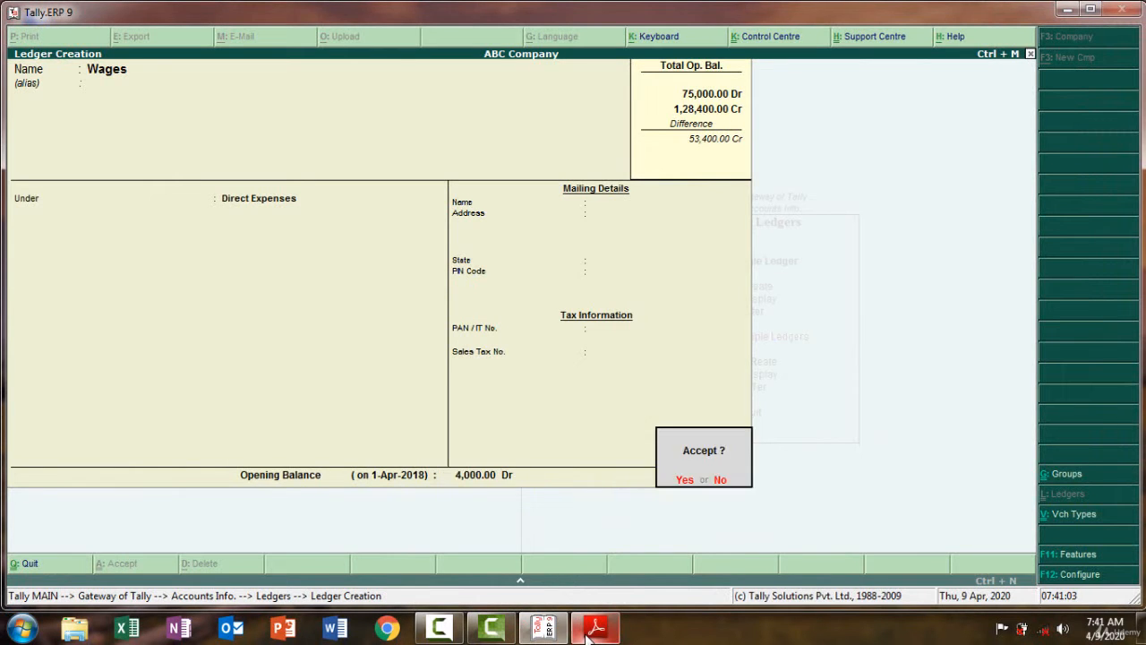
{"action": "key", "text": "Return"}
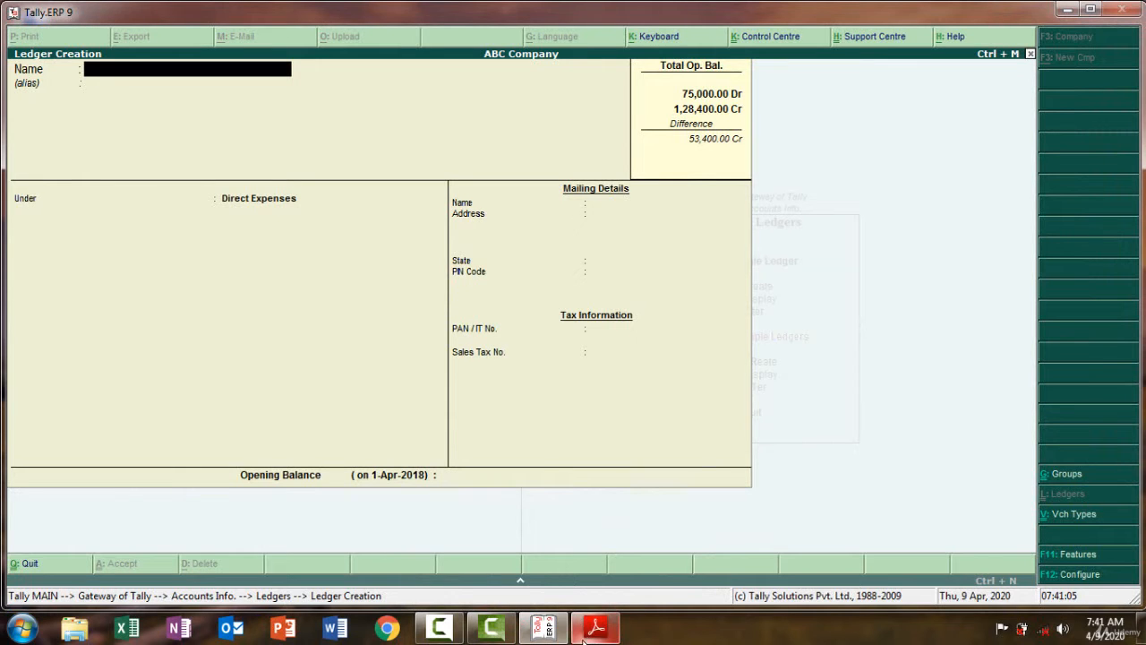
Copy the name Purchase from the second Particular column of the trial balance PDF and switch back to Tally
{"action": "left_click", "coordinate": [594, 629]}
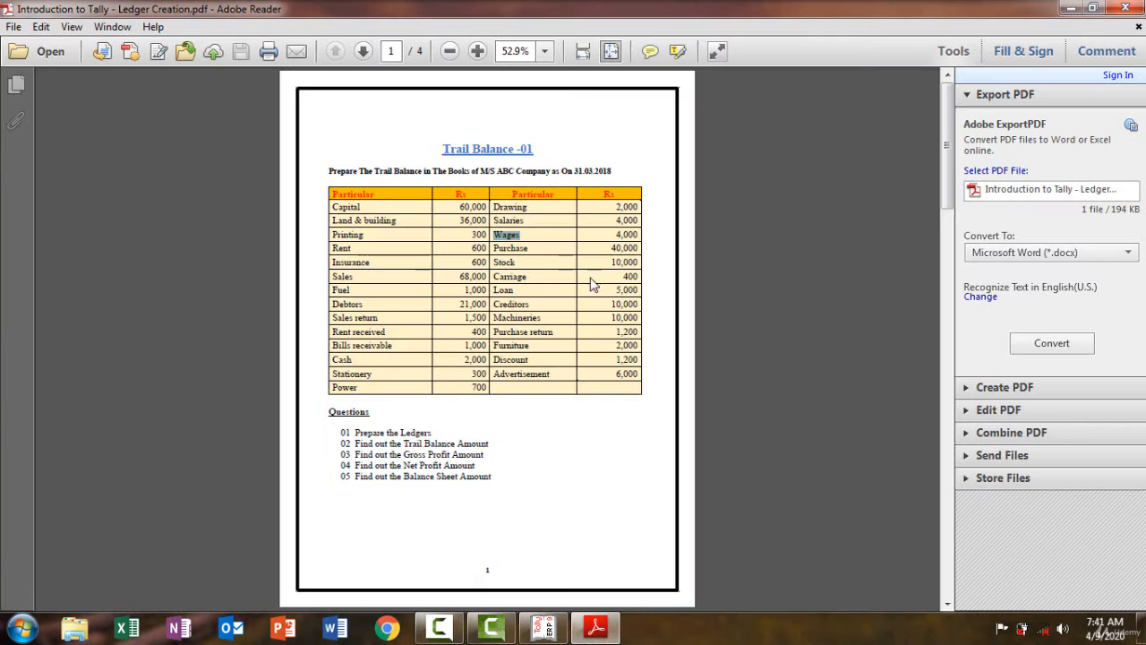
{"action": "double_click", "coordinate": [495, 248]}
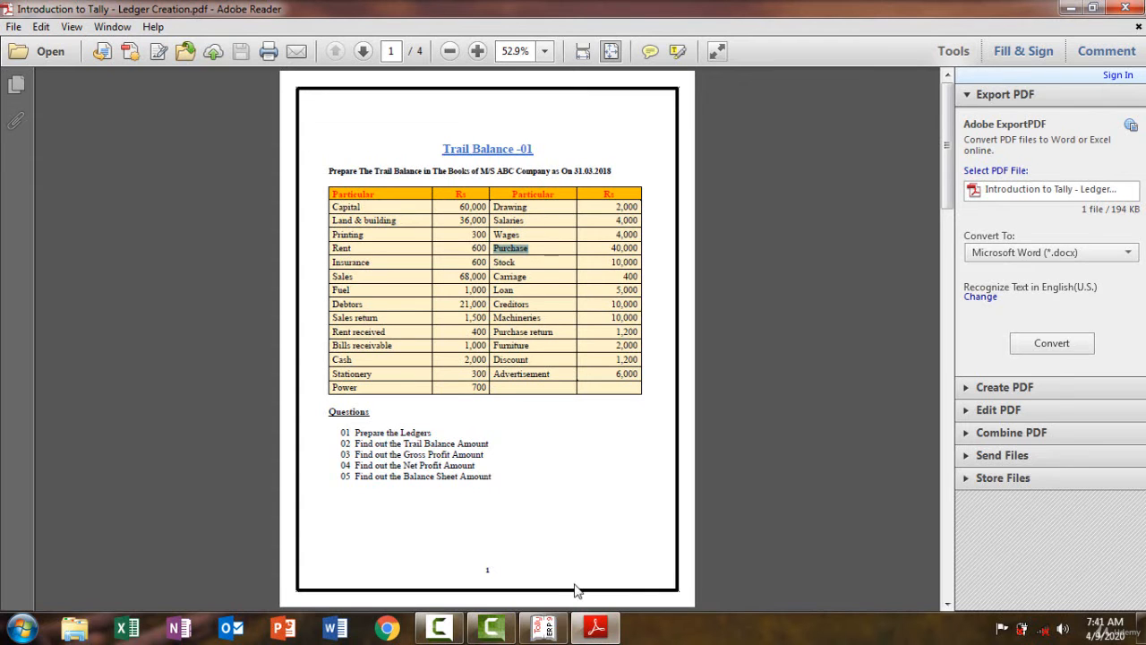
{"action": "left_click", "coordinate": [596, 628]}
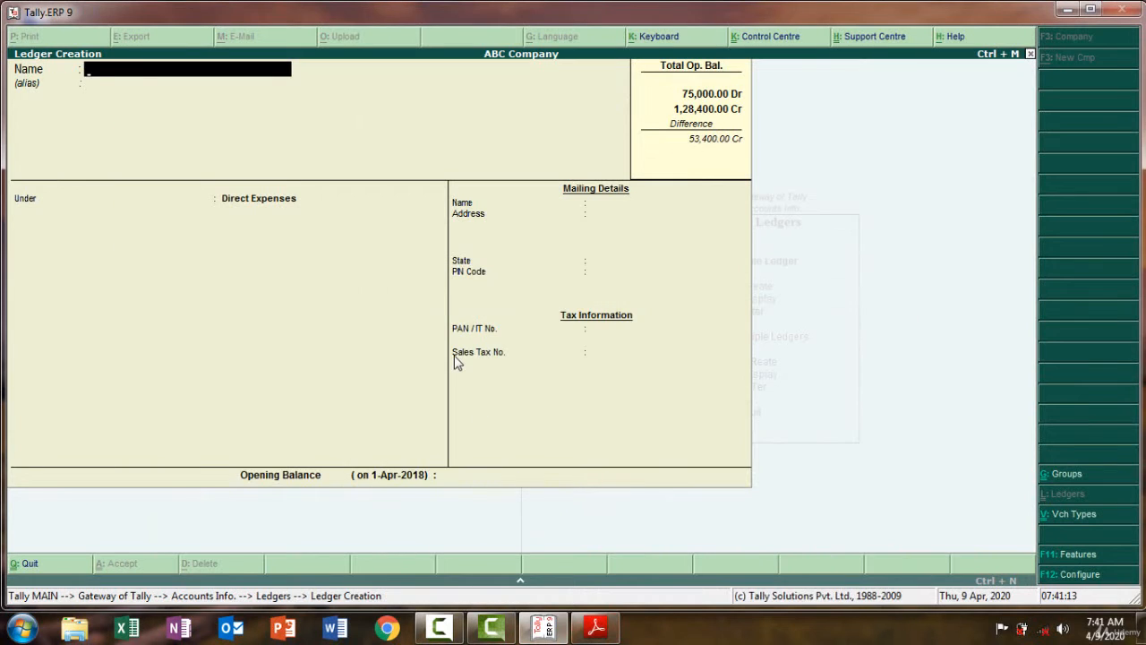
{"action": "key", "text": "ctrl+v"}
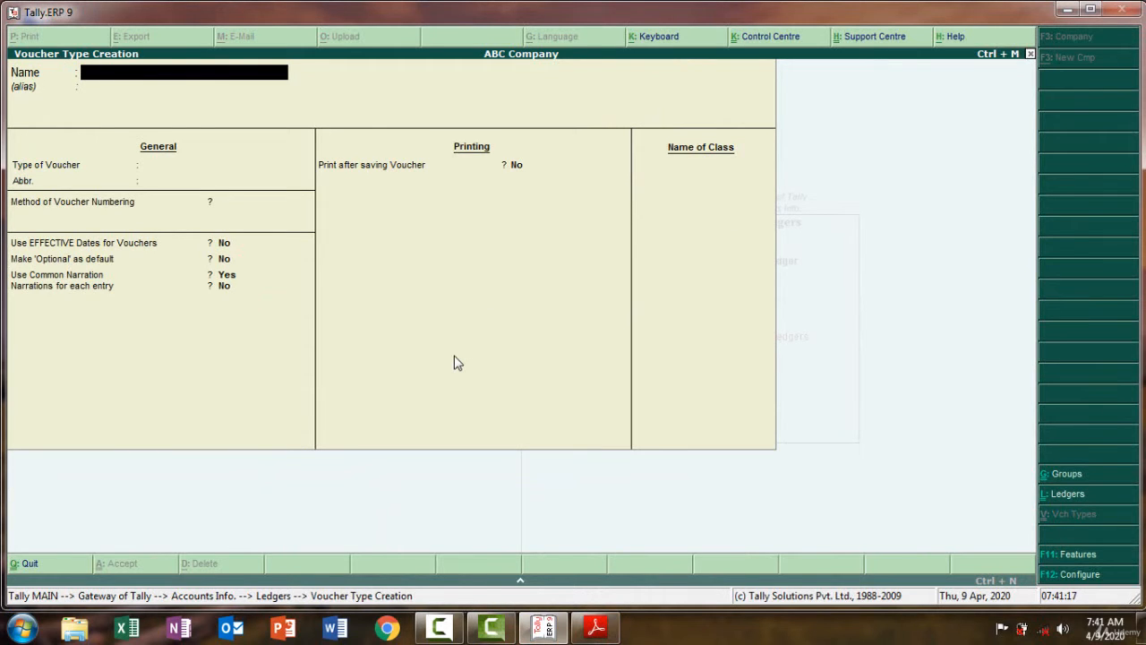
{"action": "key", "text": "Escape"}
{"action": "key", "text": "Return"}
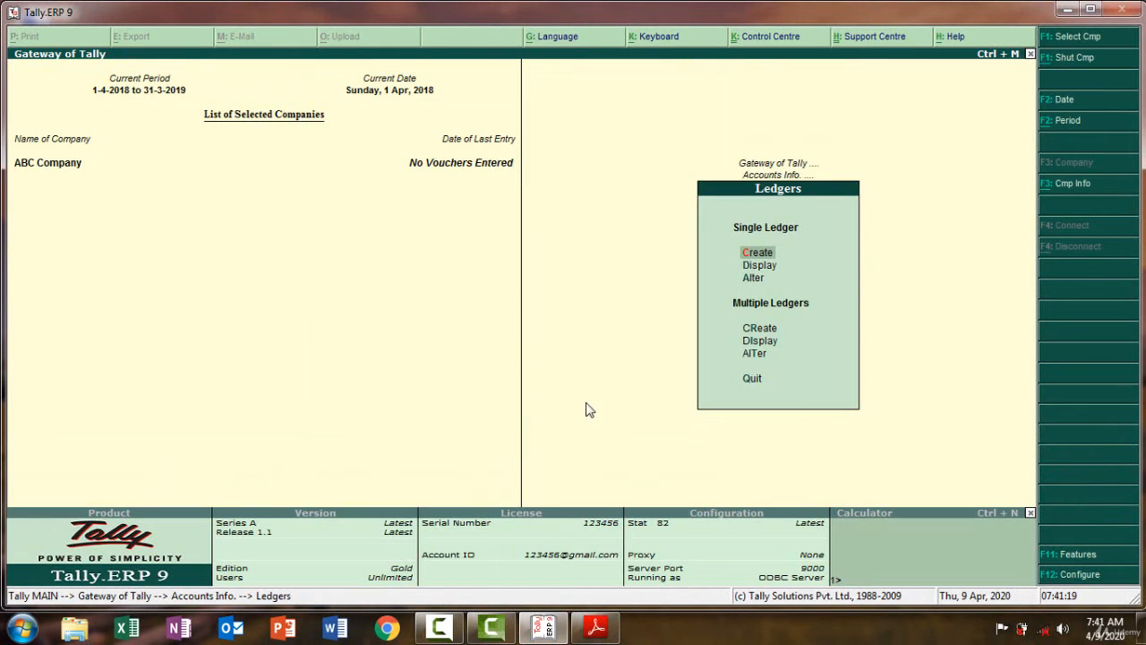
{"action": "left_click", "coordinate": [758, 254]}
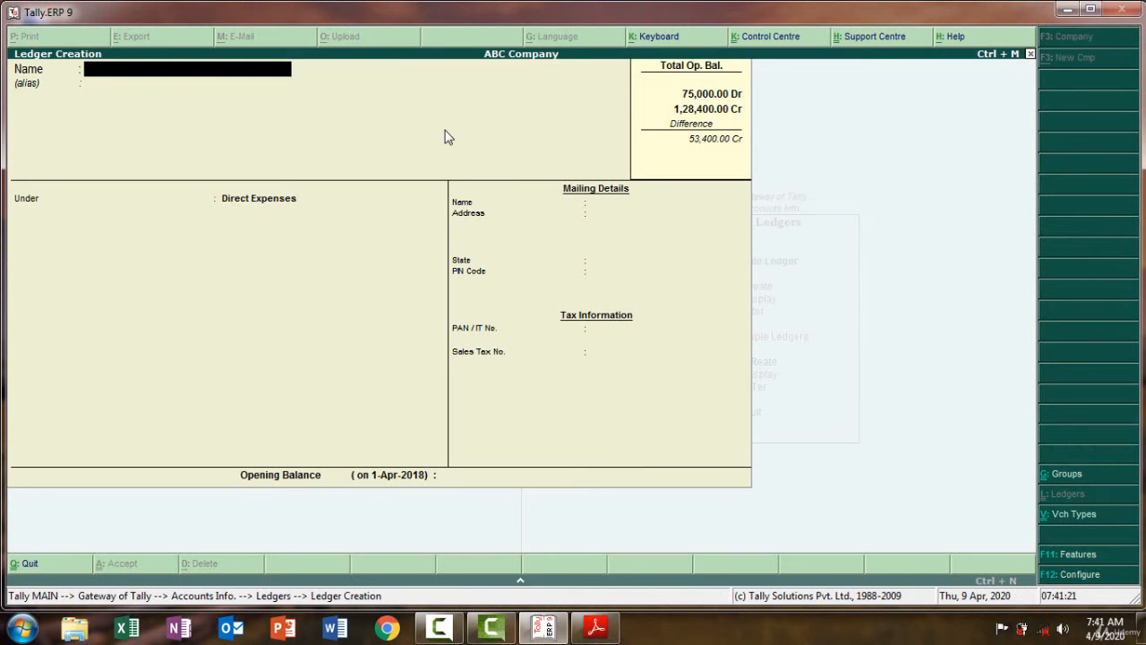
Name the new ledger Purchase, leave the alias blank, and assign it to the Purchase Accounts group
{"action": "type", "text": "Purchase"}
{"action": "key", "text": "Return"}
{"action": "key", "text": "Return"}
{"action": "type", "text": "P"}
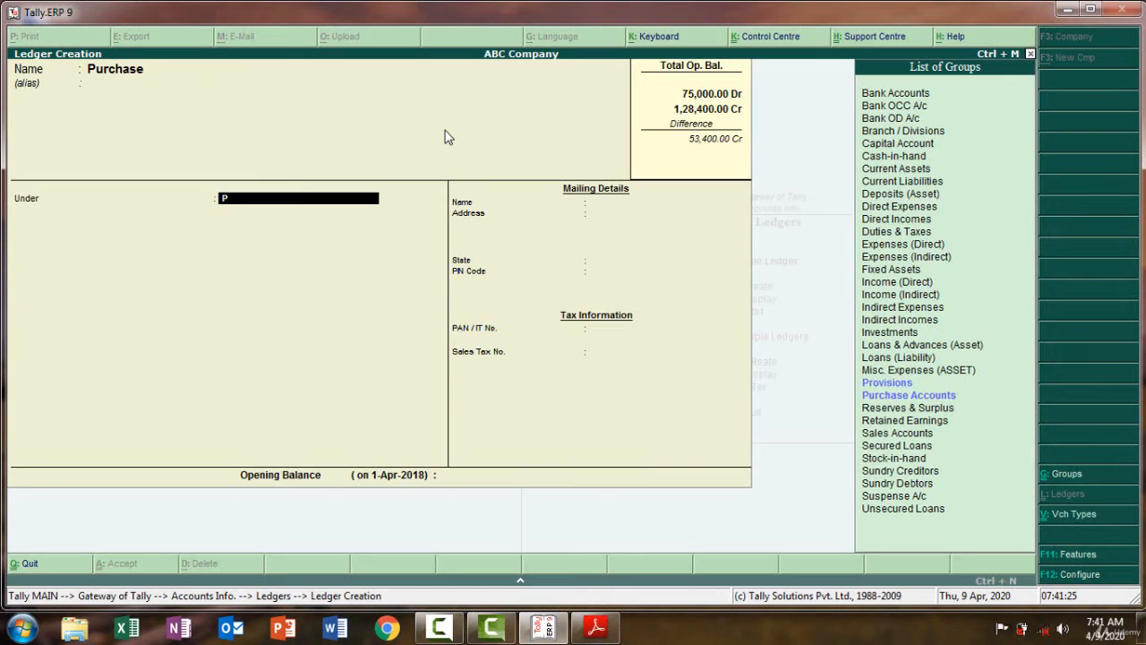
{"action": "key", "text": "Down"}
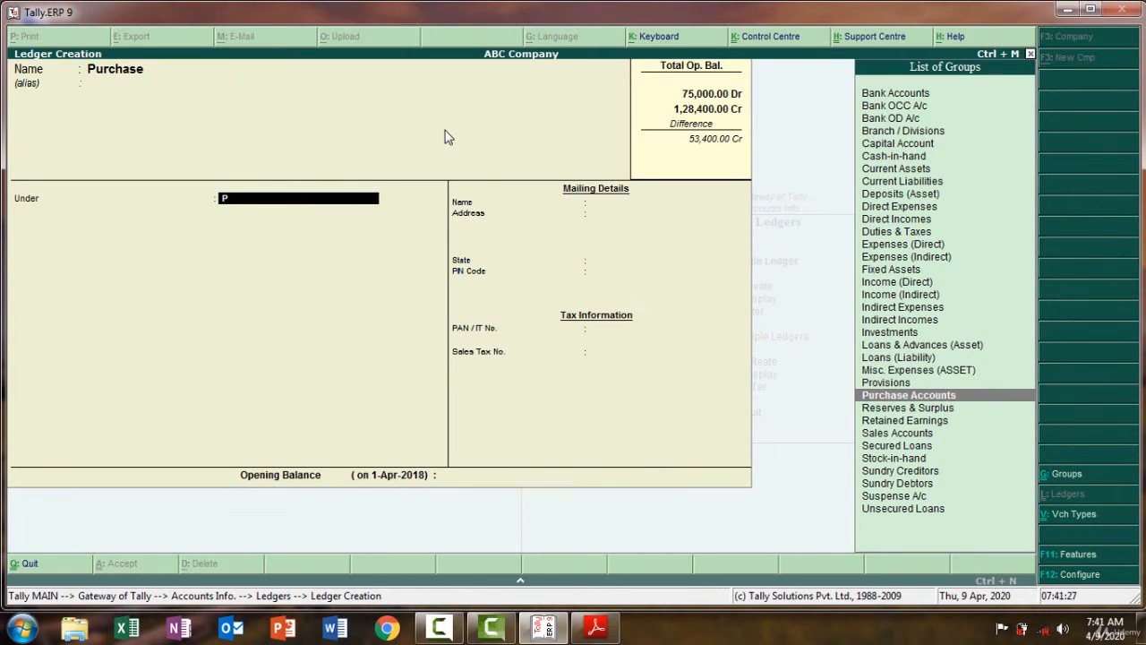
{"action": "key", "text": "Return"}
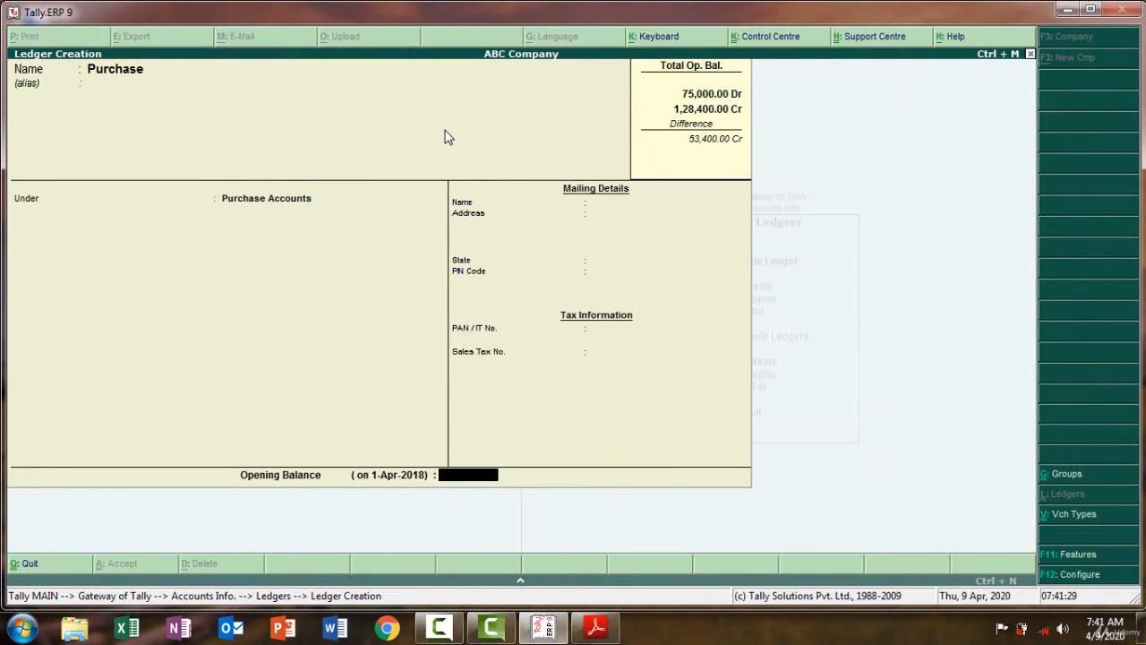
Check the Purchase amount in the PDF, set the ledger's opening balance to 40,000 Dr, and save it
{"action": "mouse_move", "coordinate": [596, 626]}
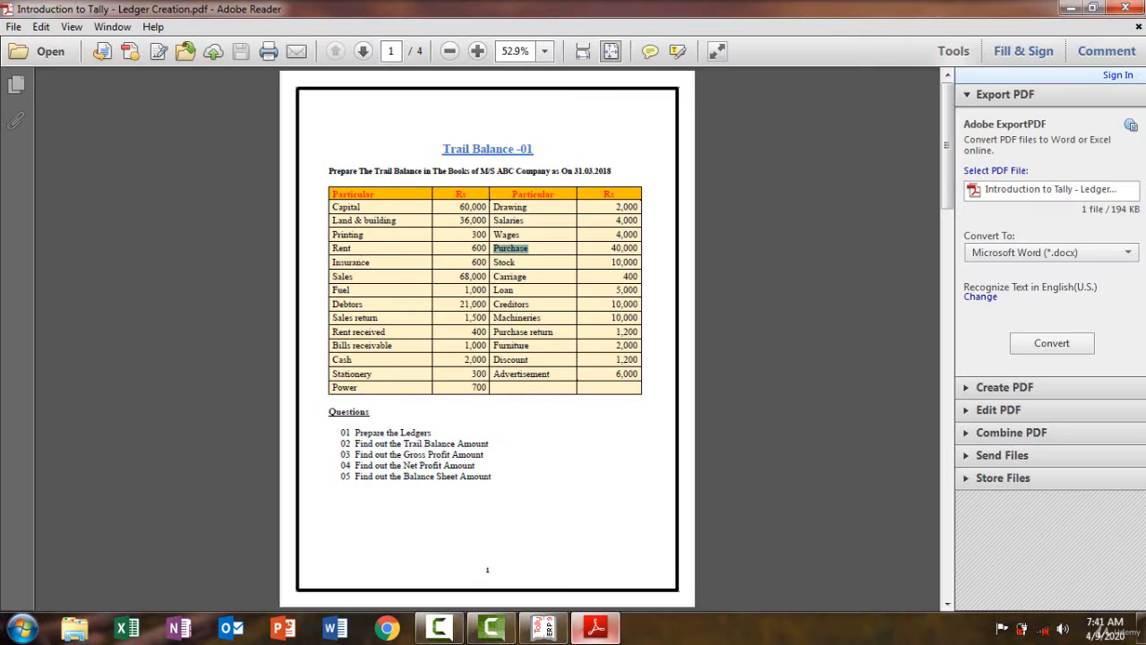
{"action": "left_click", "coordinate": [591, 537]}
{"action": "type", "text": "40000"}
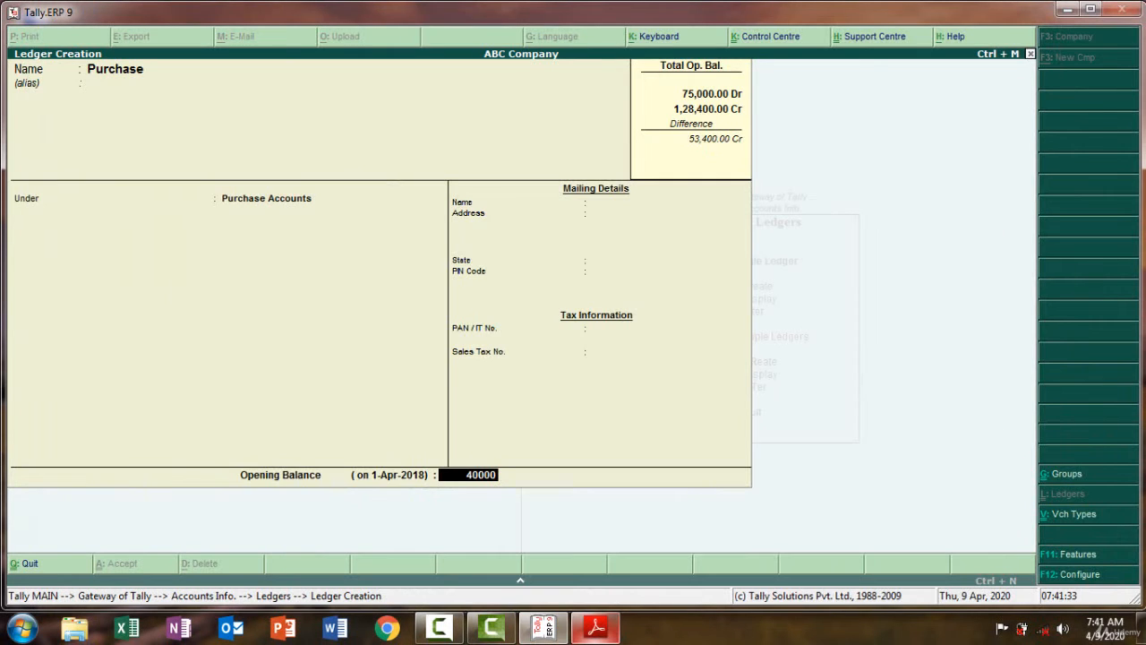
{"action": "key", "text": "Return"}
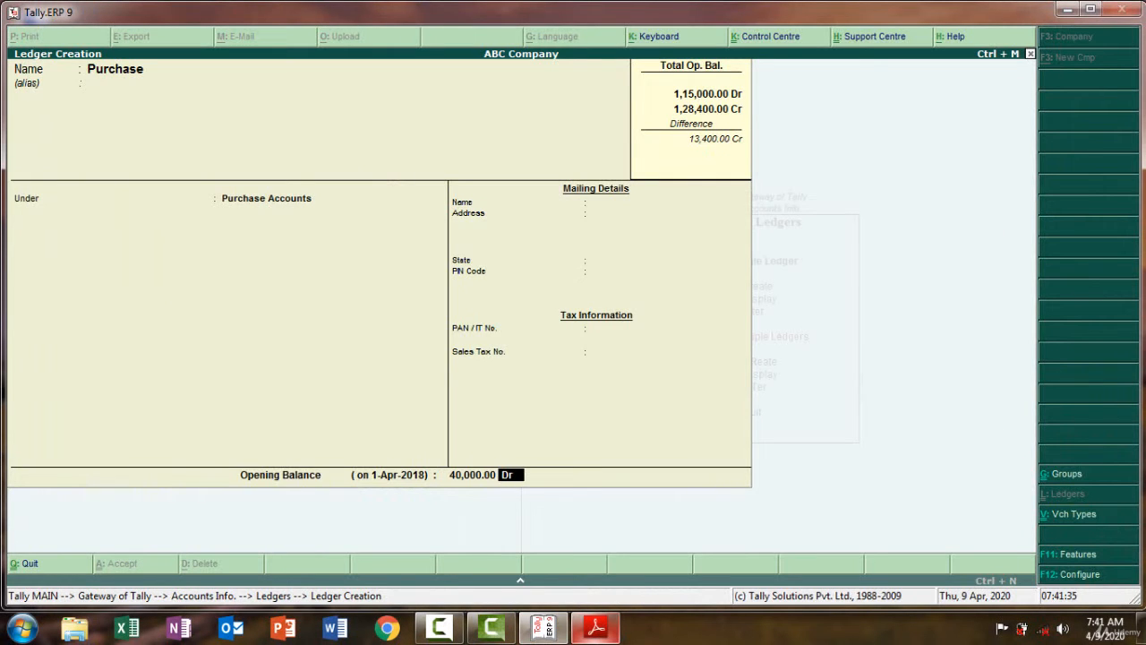
{"action": "key", "text": "Return"}
{"action": "key", "text": "Return"}
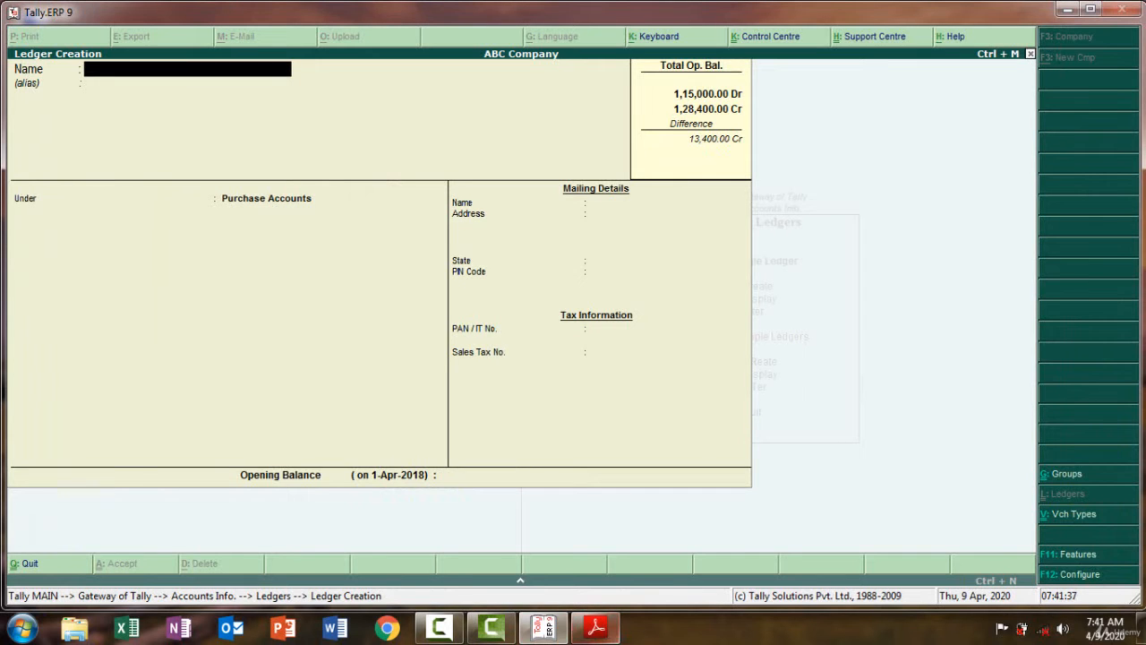
Copy the name Stock from the second Particular column of the trial balance PDF and switch back to Tally
{"action": "left_click", "coordinate": [598, 630]}
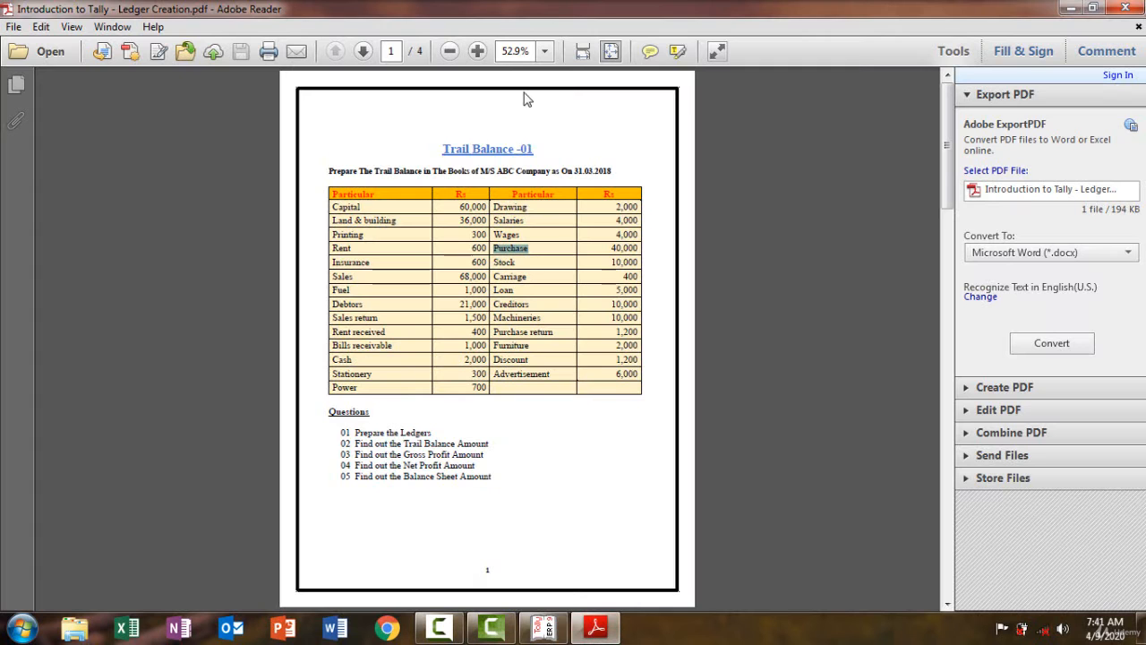
{"action": "left_click_drag", "start_coordinate": [500, 262], "coordinate": [494, 262]}
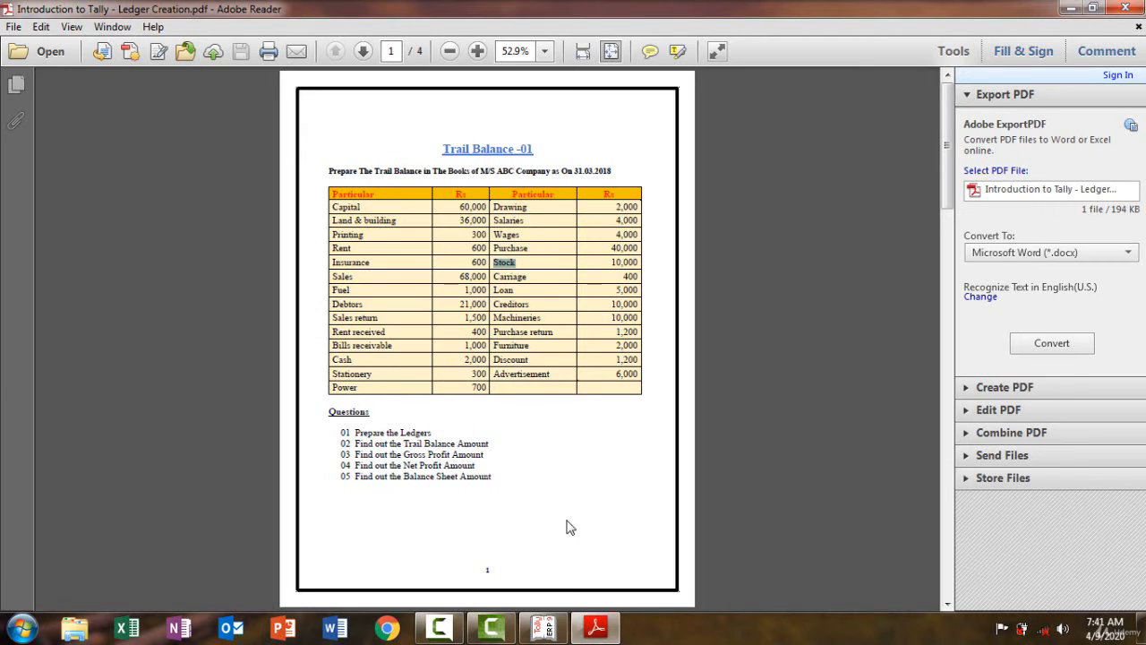
{"action": "left_click", "coordinate": [596, 629]}
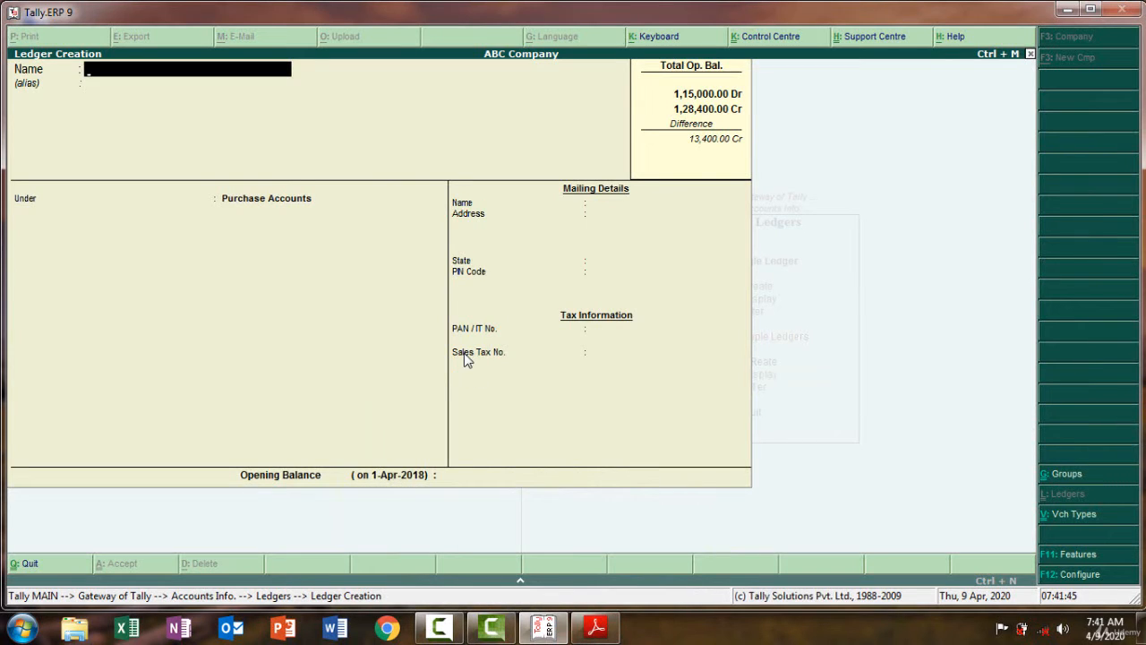
Name the new ledger Stock, leave the alias blank, and assign it to the Stock-in-hand group
{"action": "key", "text": "ctrl+alt+v"}
{"action": "key", "text": "Return"}
{"action": "key", "text": "Return"}
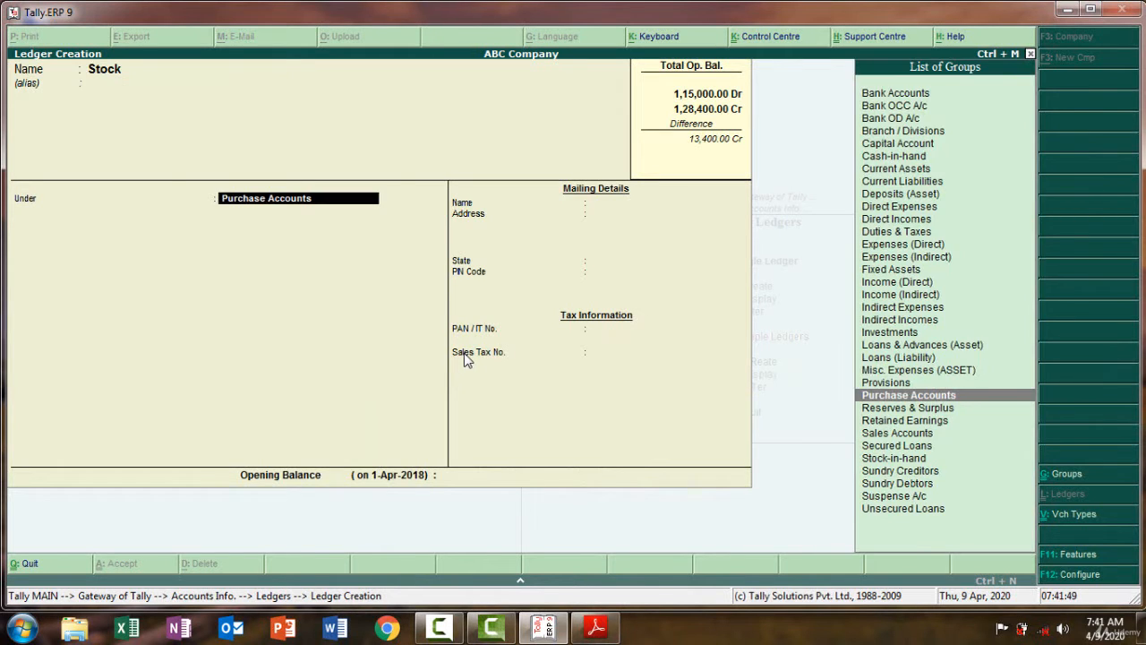
{"action": "type", "text": "S"}
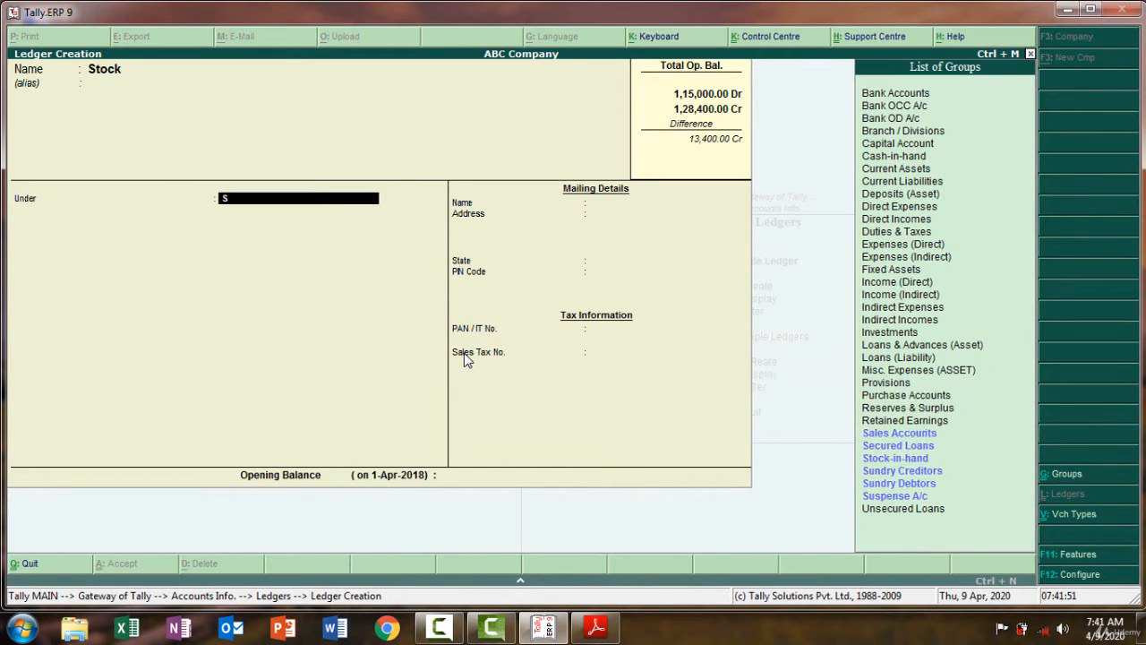
{"action": "type", "text": "t"}
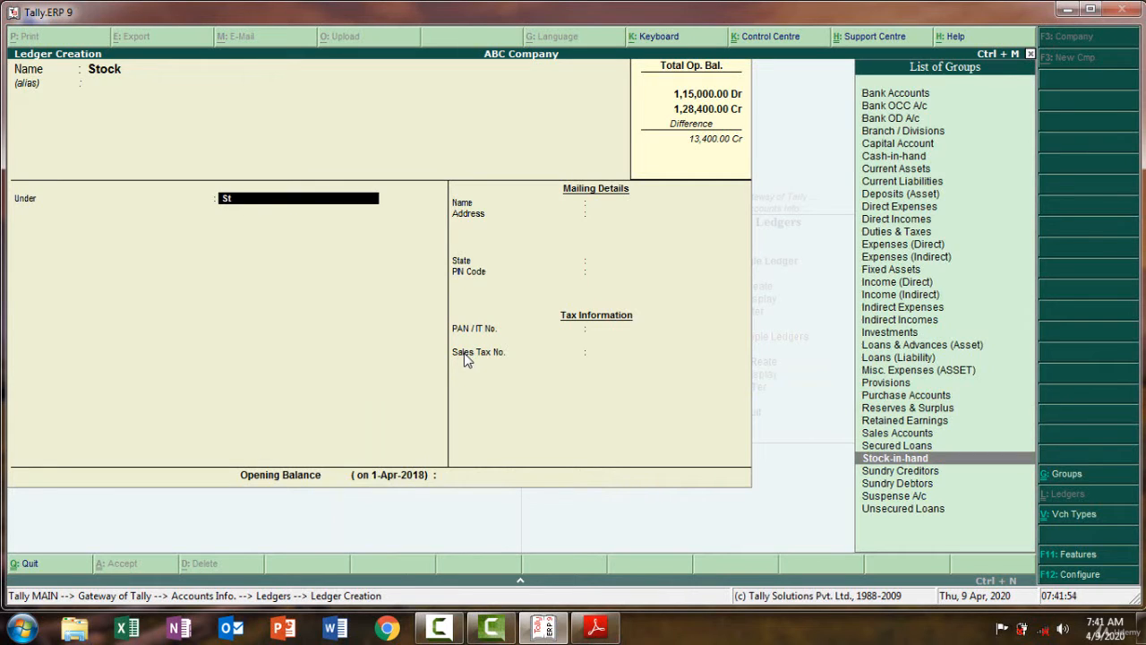
{"action": "key", "text": "Return"}
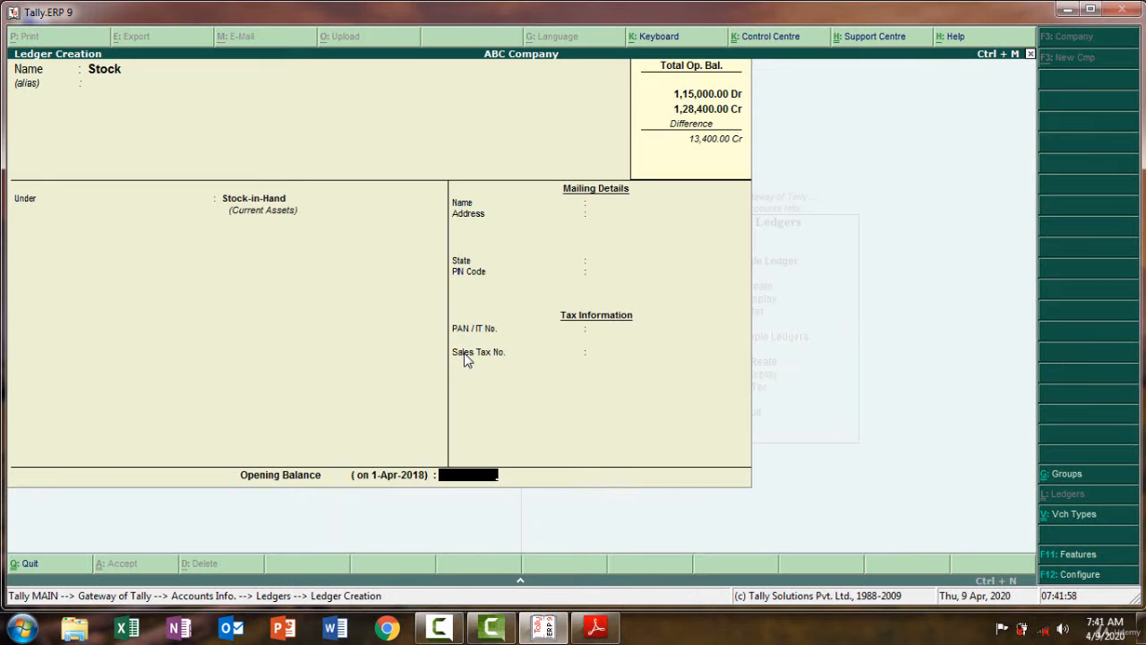
Check the Stock amount in the PDF, set the ledger's opening balance to 10,000 Dr, and save it
{"action": "left_click", "coordinate": [600, 629]}
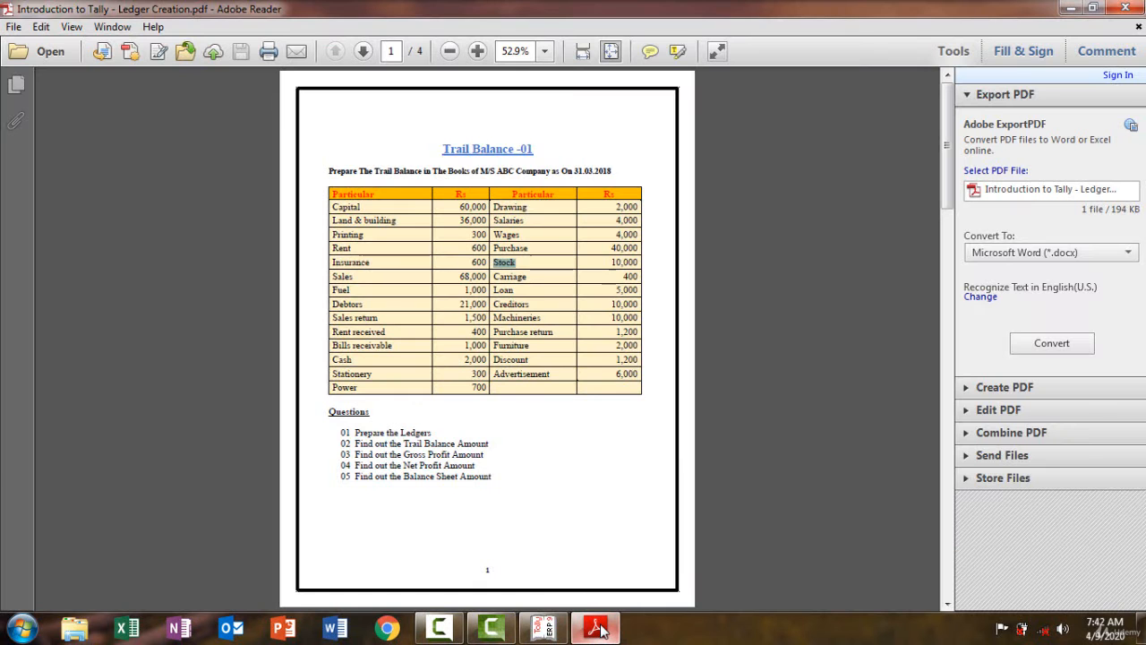
{"action": "left_click", "coordinate": [600, 629]}
{"action": "type", "text": "100"}
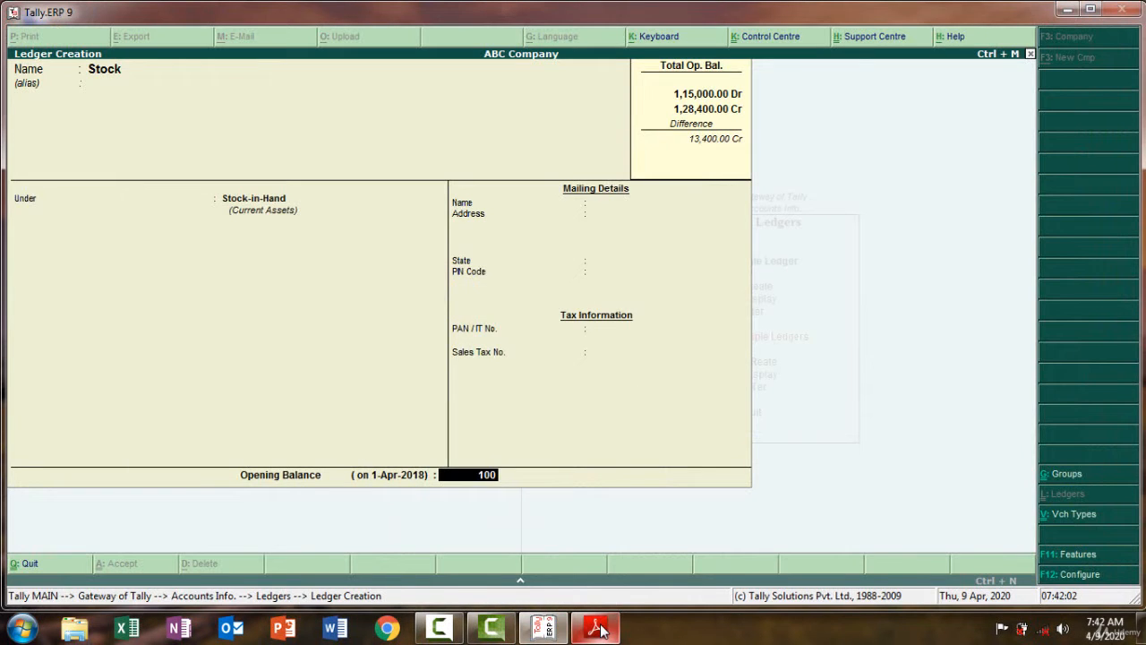
{"action": "type", "text": "00"}
{"action": "key", "text": "Return"}
{"action": "key", "text": "Return"}
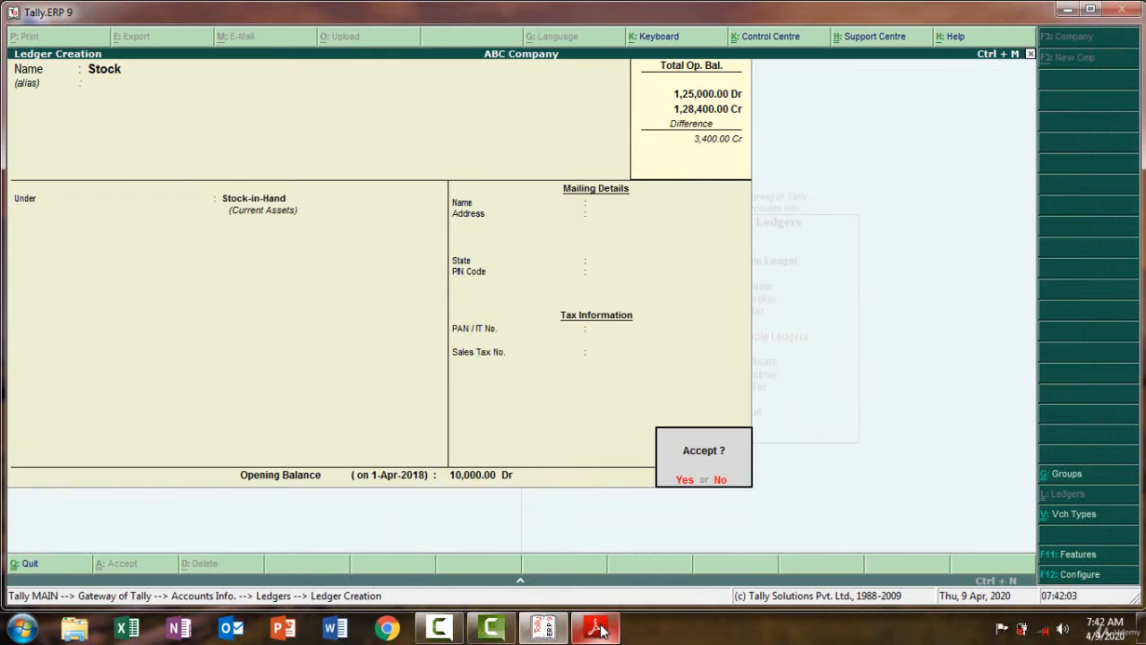
{"action": "key", "text": "Return"}
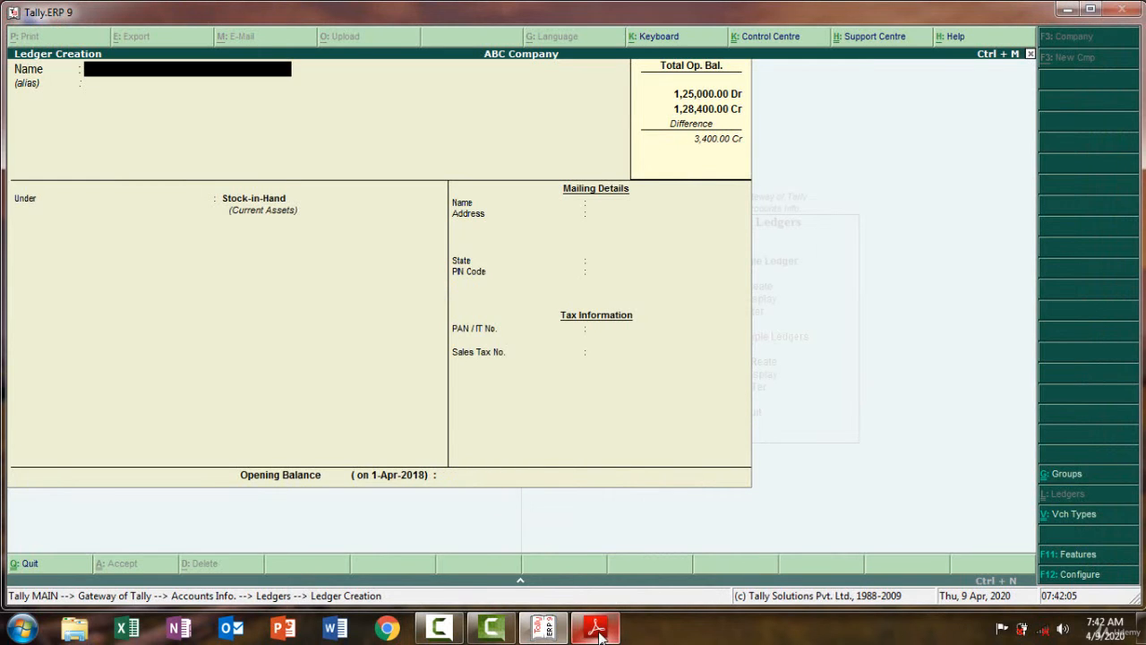
Copy the name Carriage from the second Particular column of the trial balance PDF and switch back to Tally
{"action": "left_click", "coordinate": [598, 630]}
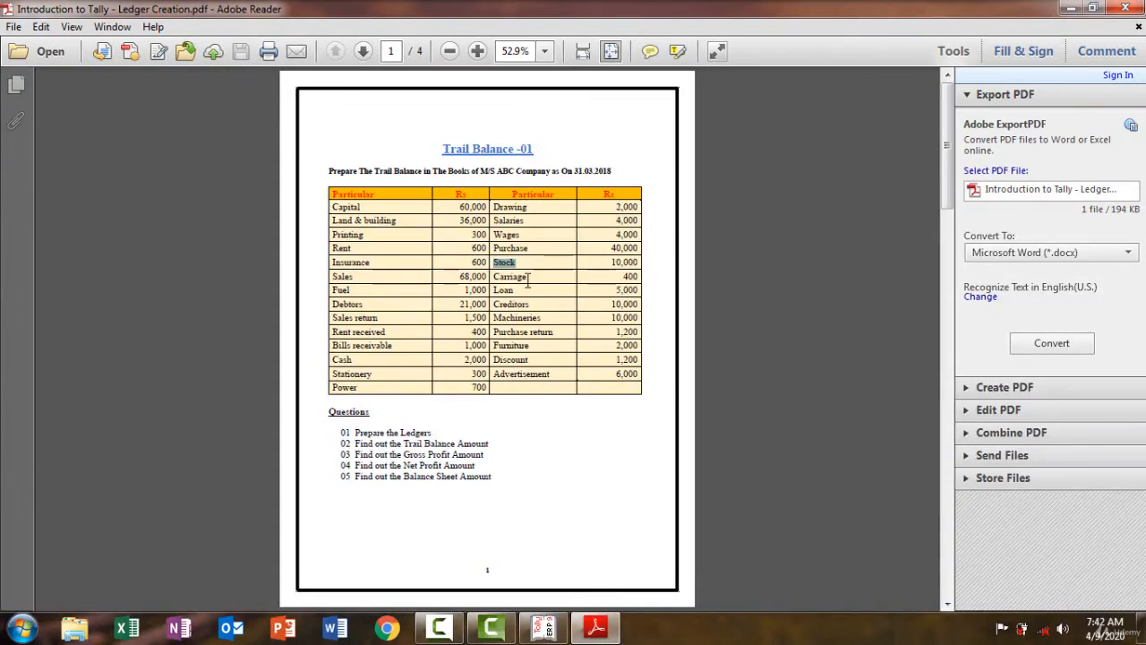
{"action": "left_click_drag", "start_coordinate": [517, 280], "coordinate": [490, 282]}
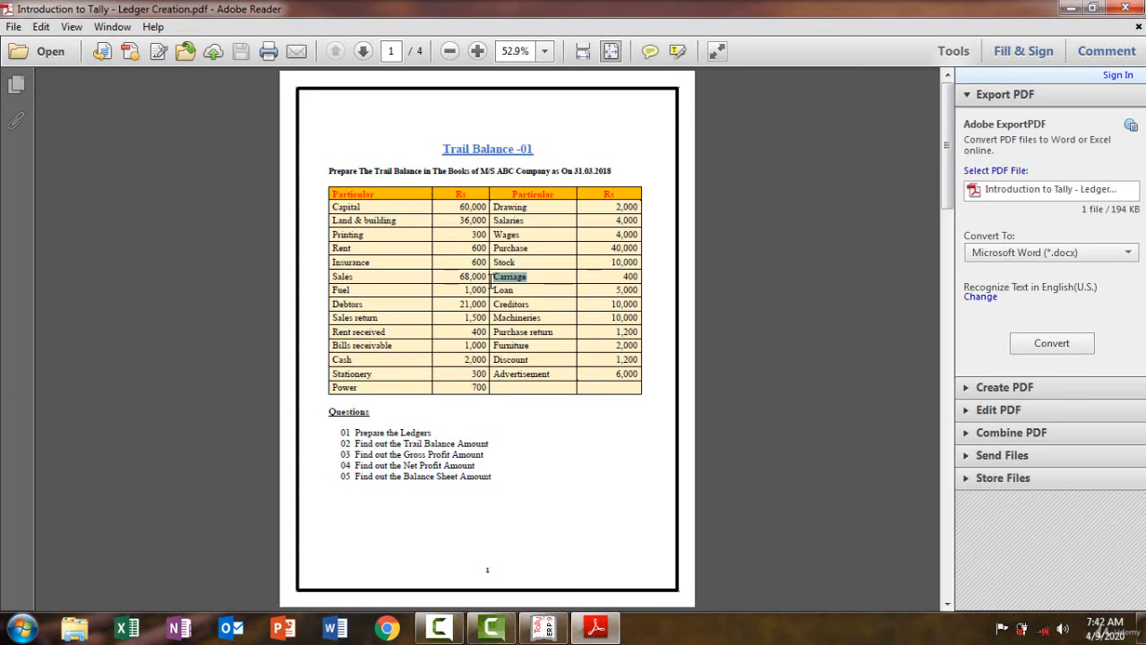
{"action": "left_click", "coordinate": [603, 633]}
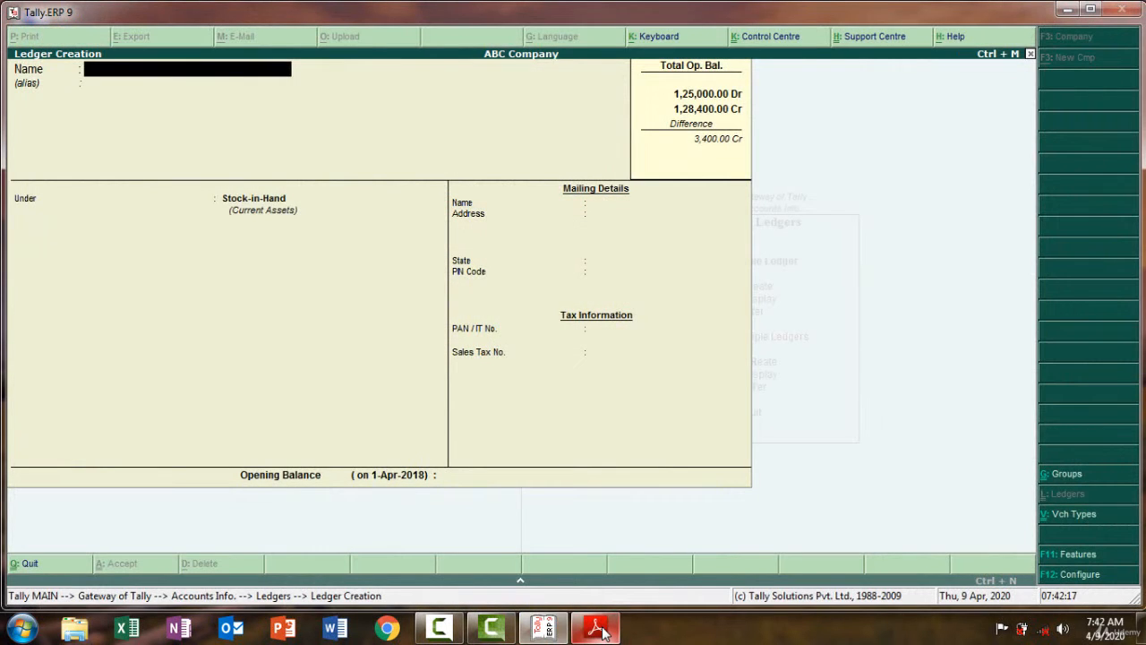
Name the new ledger Carriage, leave the alias blank, and assign it to the Direct Expenses group
{"action": "type", "text": "Carriage"}
{"action": "key", "text": "Return"}
{"action": "key", "text": "Return"}
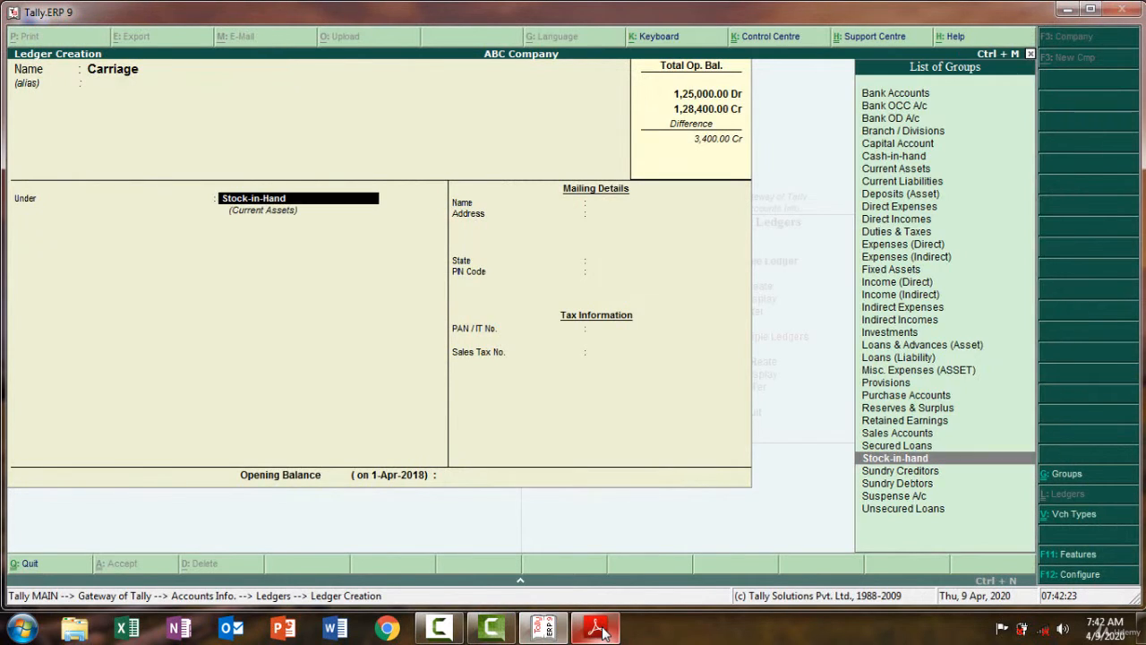
{"action": "type", "text": "Di"}
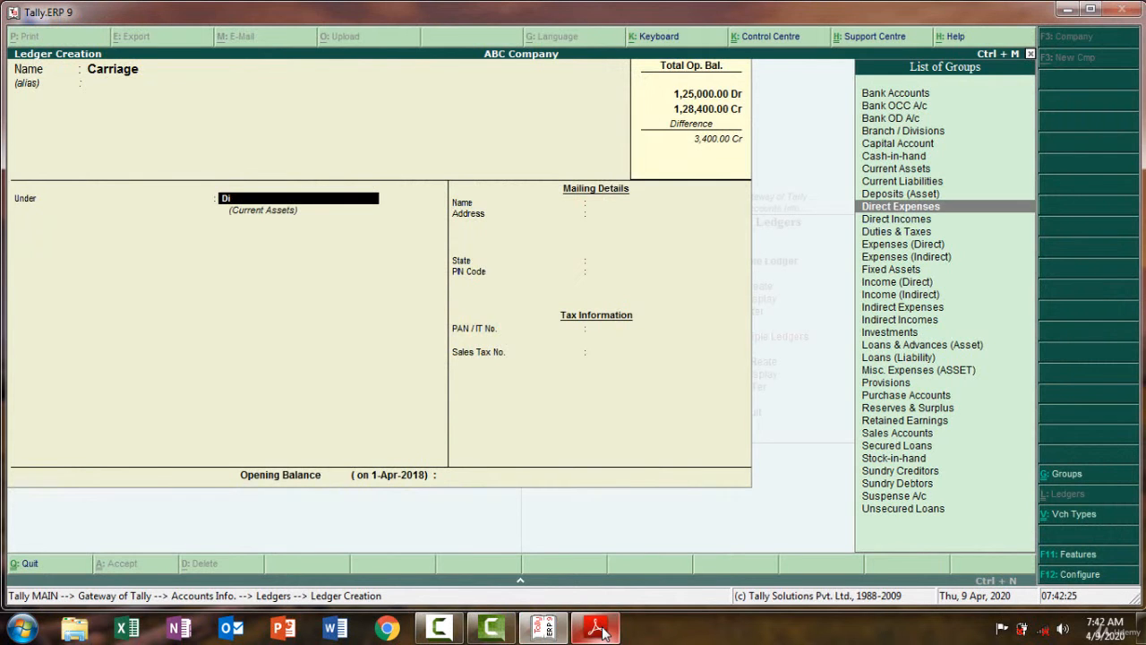
{"action": "key", "text": "Return"}
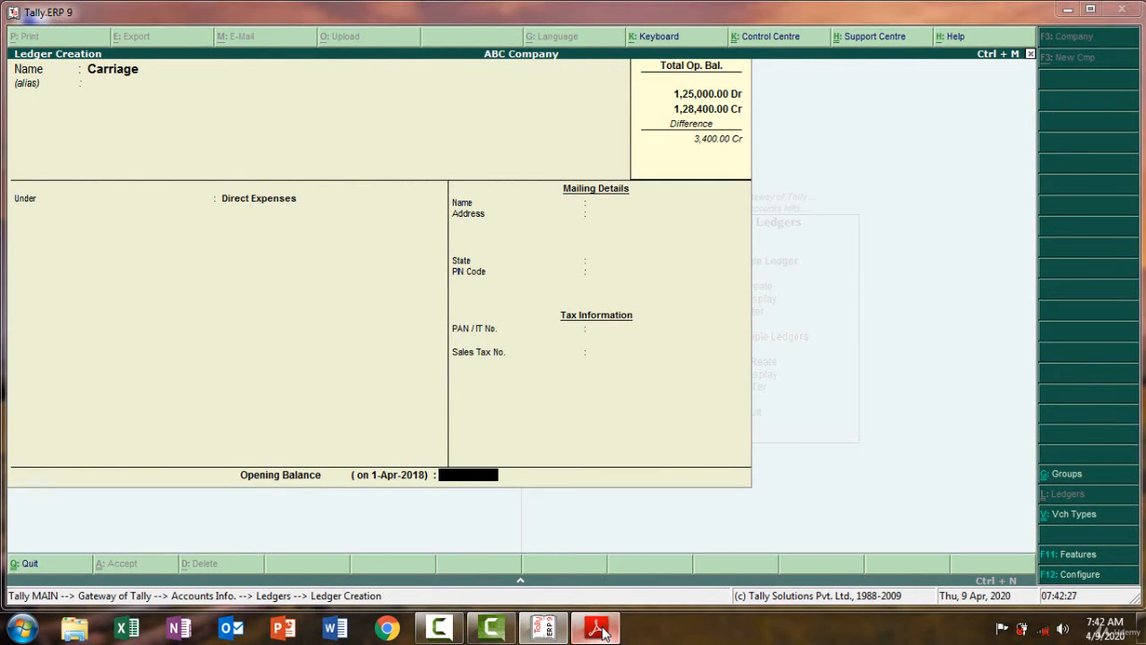
Check the Carriage amount in the PDF, set the ledger's opening balance to 400 Dr, and save it
{"action": "left_click", "coordinate": [600, 629]}
{"action": "left_click", "coordinate": [603, 631]}
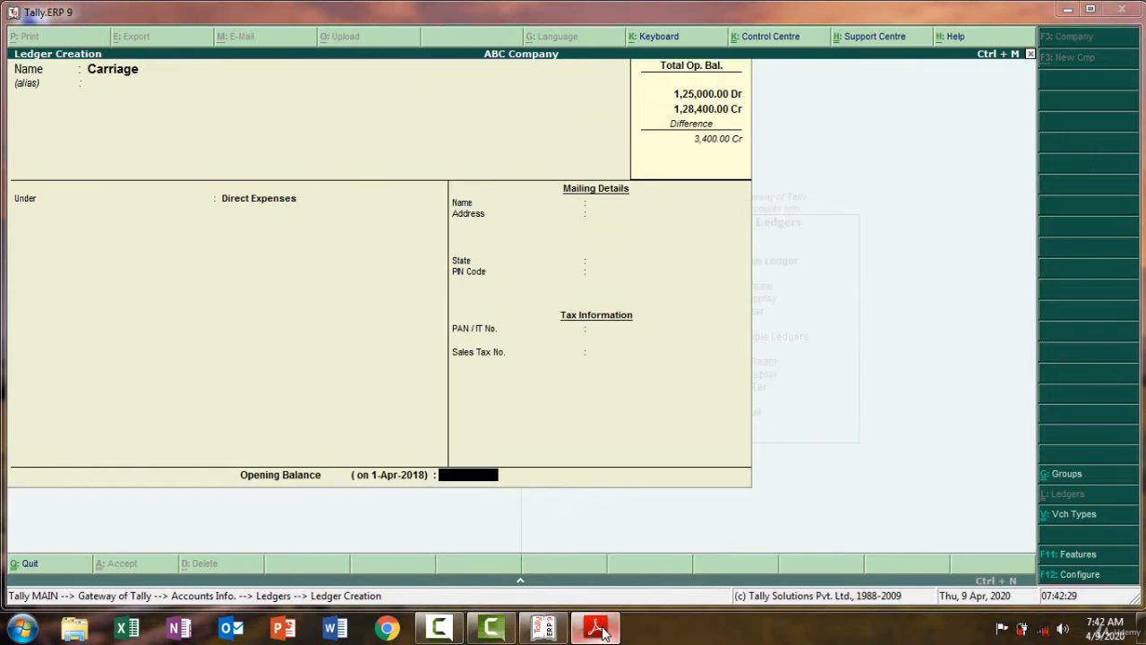
{"action": "left_click", "coordinate": [603, 631]}
{"action": "left_click", "coordinate": [603, 632]}
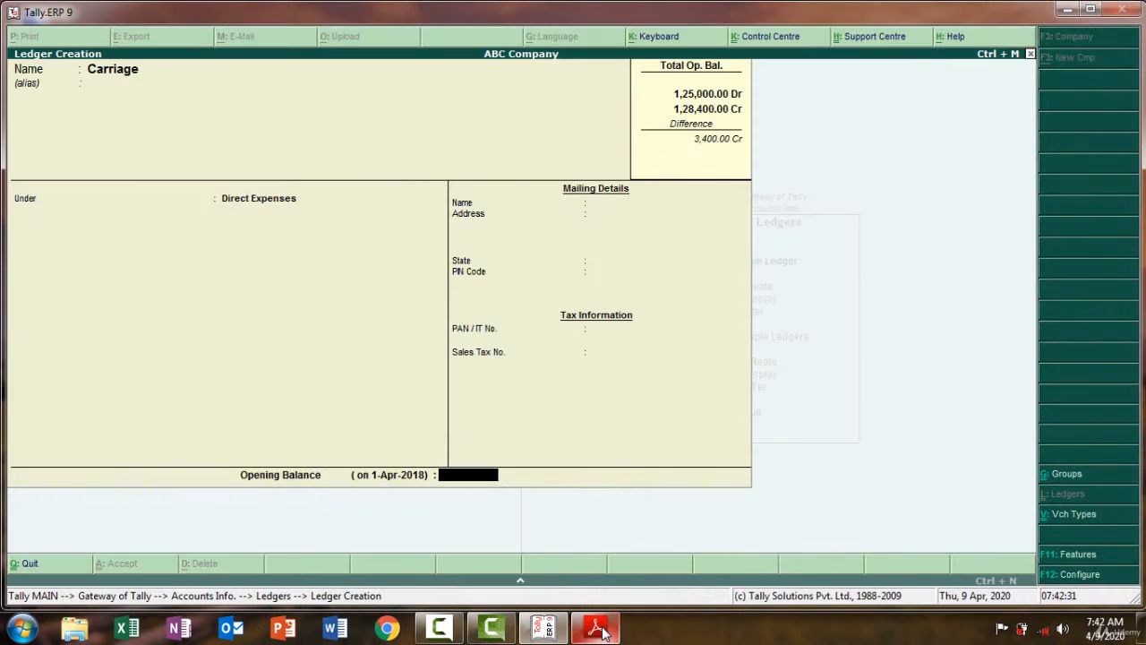
{"action": "type", "text": "400"}
{"action": "key", "text": "Return"}
{"action": "key", "text": "Return"}
{"action": "key", "text": "Return"}
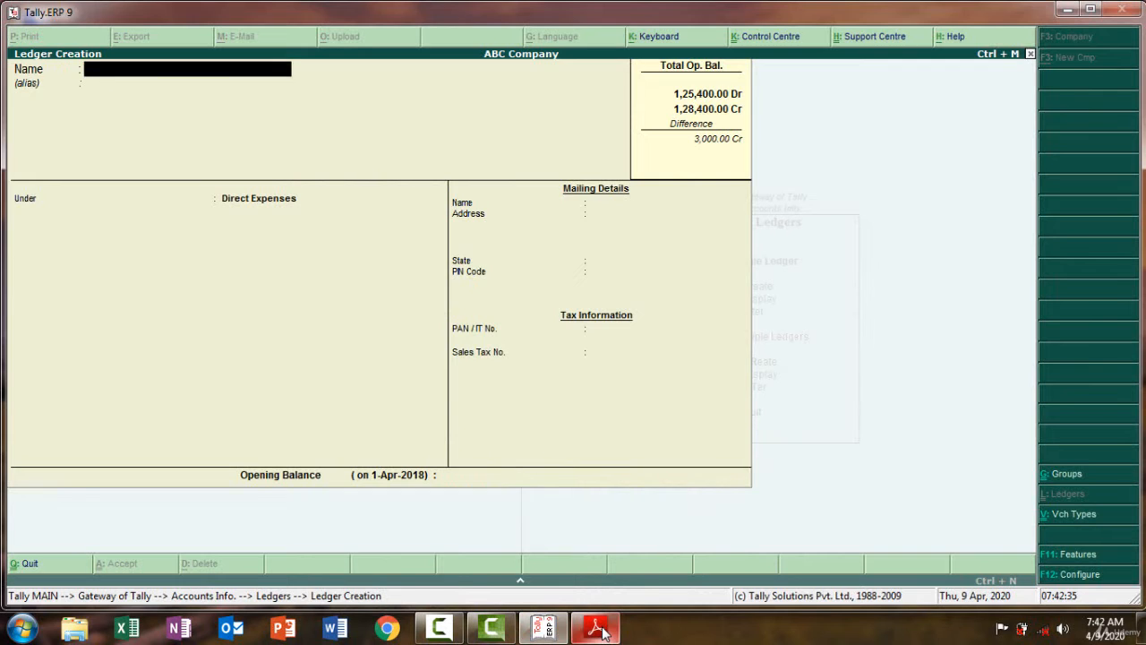
Copy the name Loan from the second Particular column of the trial balance PDF and switch back to Tally
{"action": "left_click", "coordinate": [600, 630]}
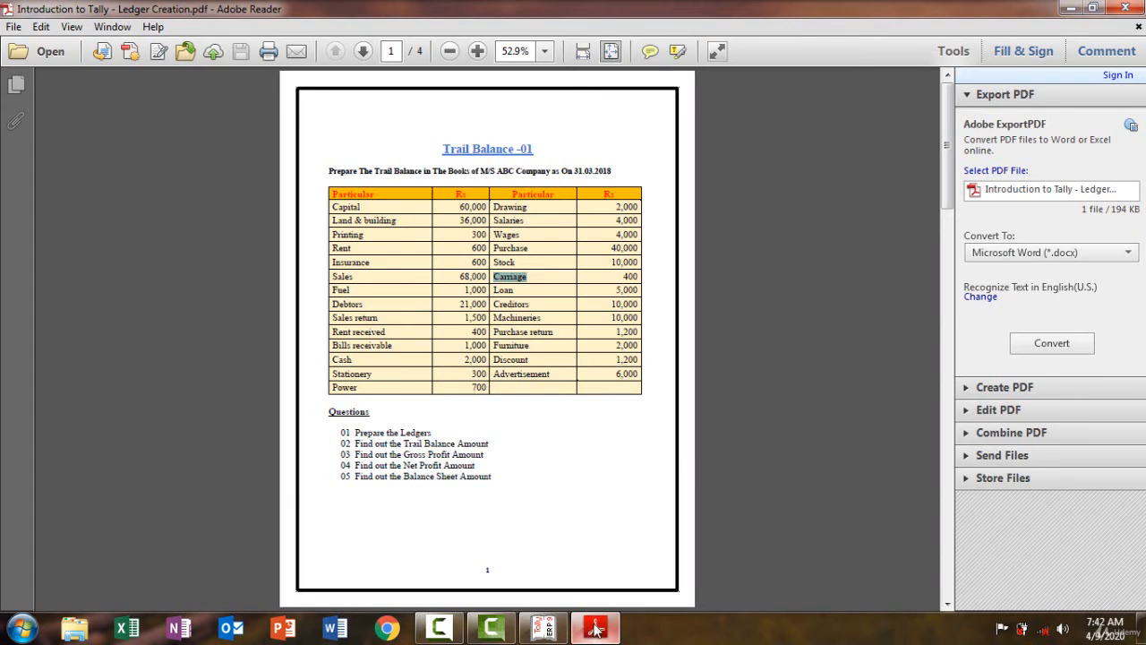
{"action": "left_click_drag", "start_coordinate": [528, 293], "coordinate": [493, 289]}
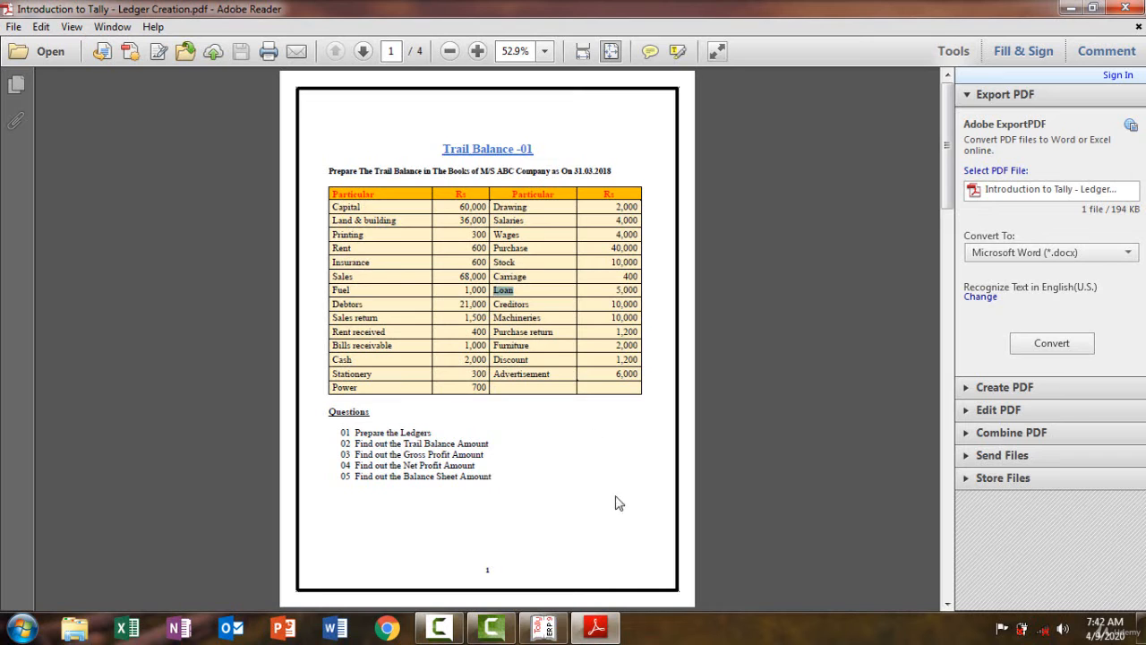
{"action": "left_click", "coordinate": [595, 629]}
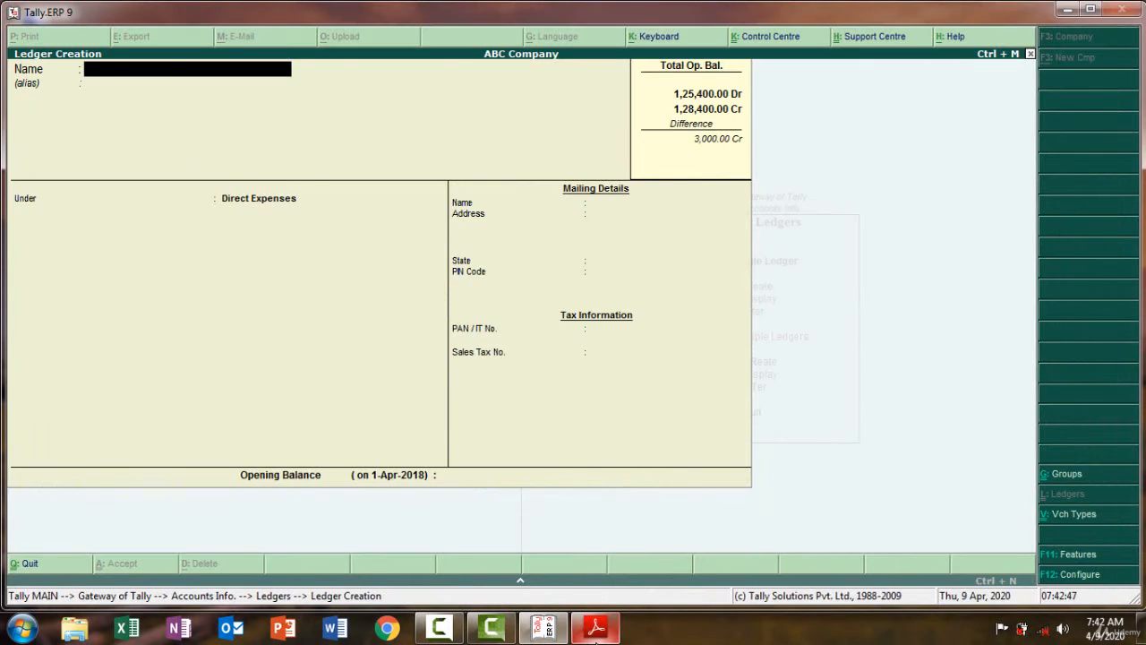
Name the new ledger Loan, leave the alias blank, and assign it to the Loans (Liability) group
{"action": "type", "text": "Loan"}
{"action": "key", "text": "Return"}
{"action": "key", "text": "Return"}
{"action": "type", "text": "Lo"}
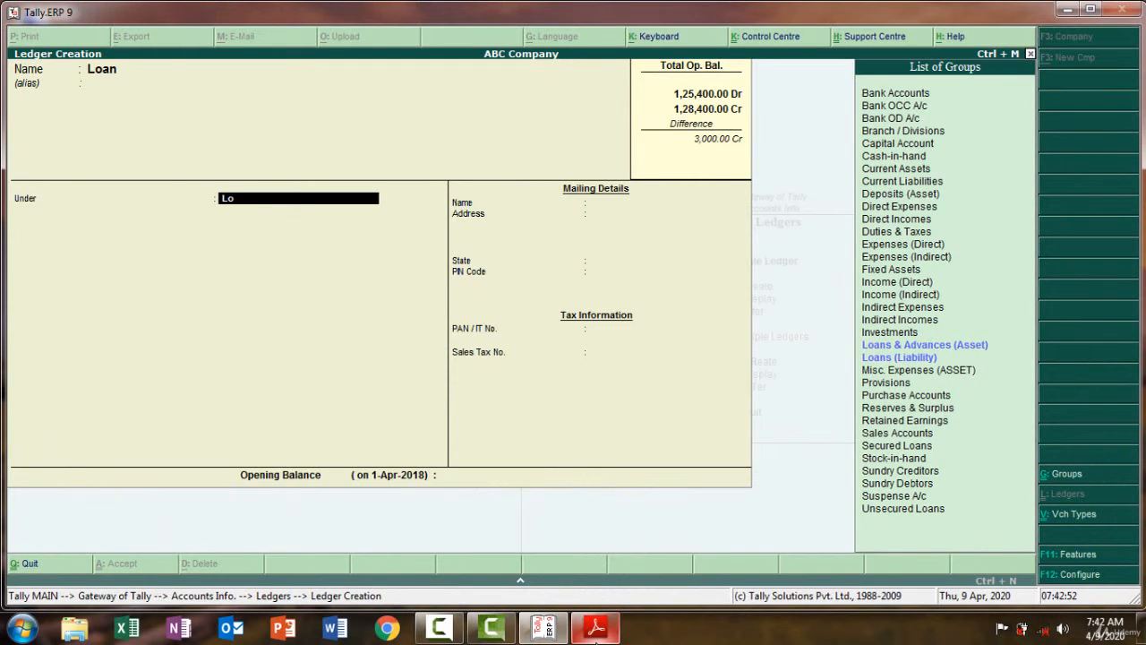
{"action": "key", "text": "Down"}
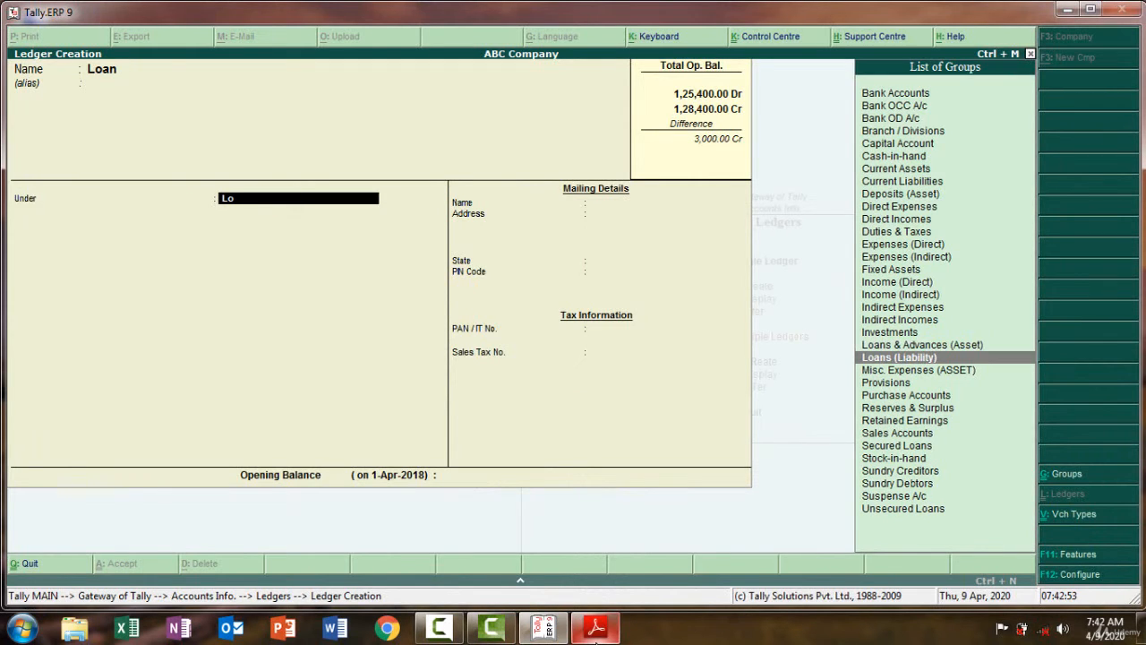
{"action": "key", "text": "Return"}
Keep Loan as the mailing name, set the state to Not Applicable, and leave the address, PIN code and tax details blank
{"action": "key", "text": "Return"}
{"action": "key", "text": "Return"}
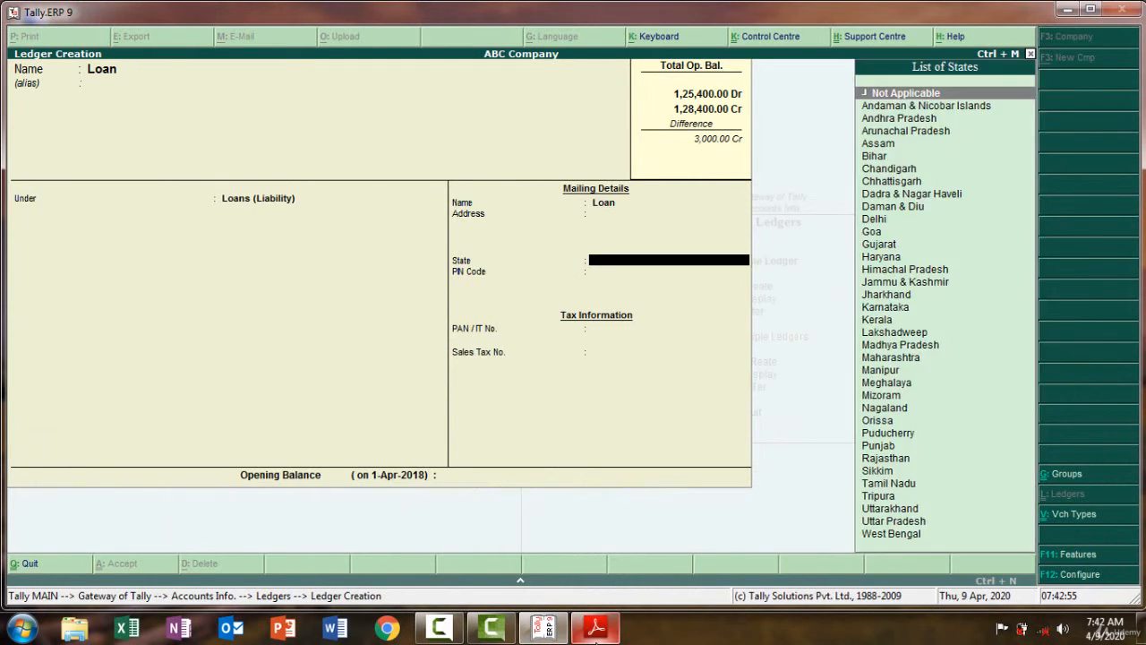
{"action": "key", "text": "Return"}
{"action": "key", "text": "Return"}
{"action": "key", "text": "Return"}
{"action": "key", "text": "Return"}
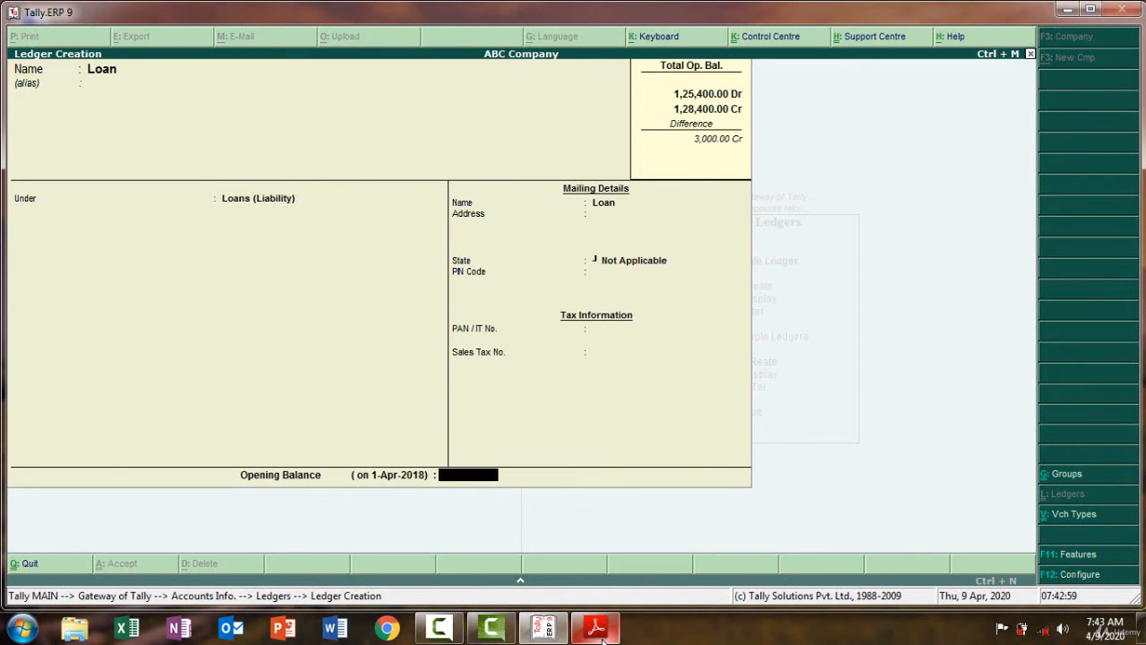
Check the Loan amount in the PDF, set the ledger's opening balance to 5,000 Cr, and save it
{"action": "left_click", "coordinate": [597, 628]}
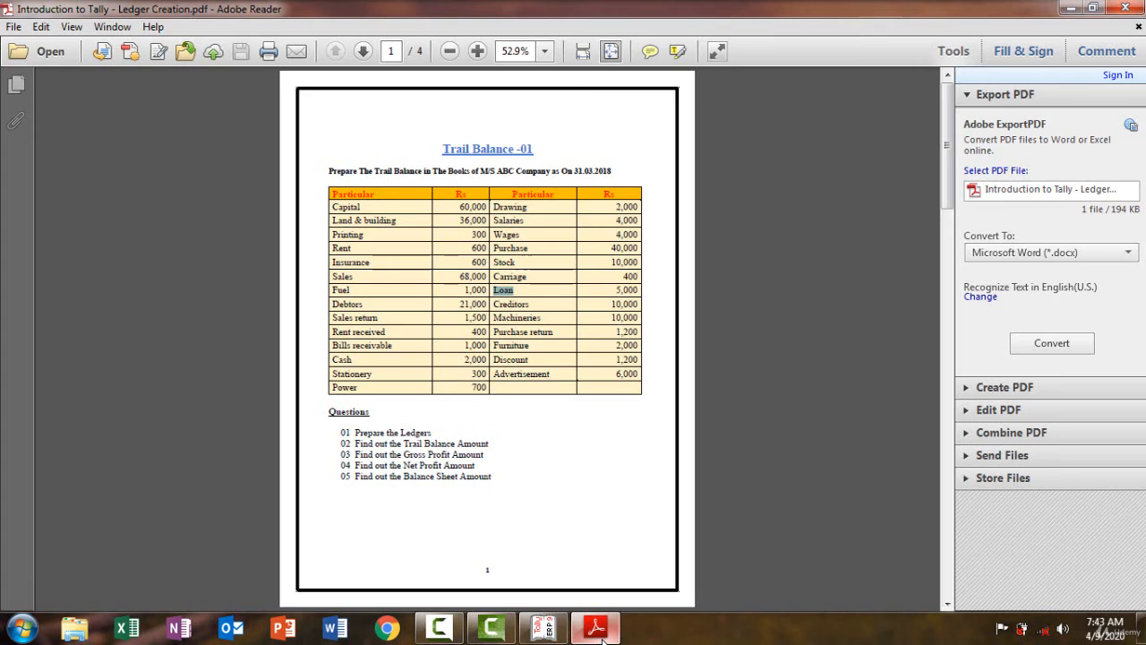
{"action": "left_click", "coordinate": [596, 629]}
{"action": "type", "text": "5000"}
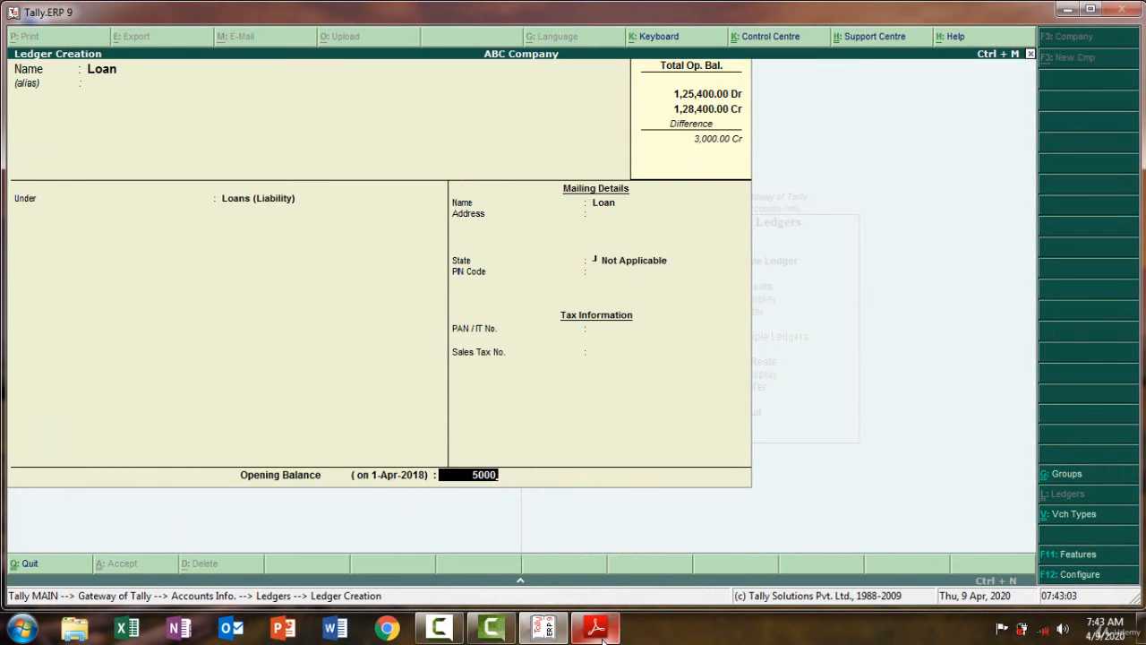
{"action": "key", "text": "Return"}
{"action": "key", "text": "Return"}
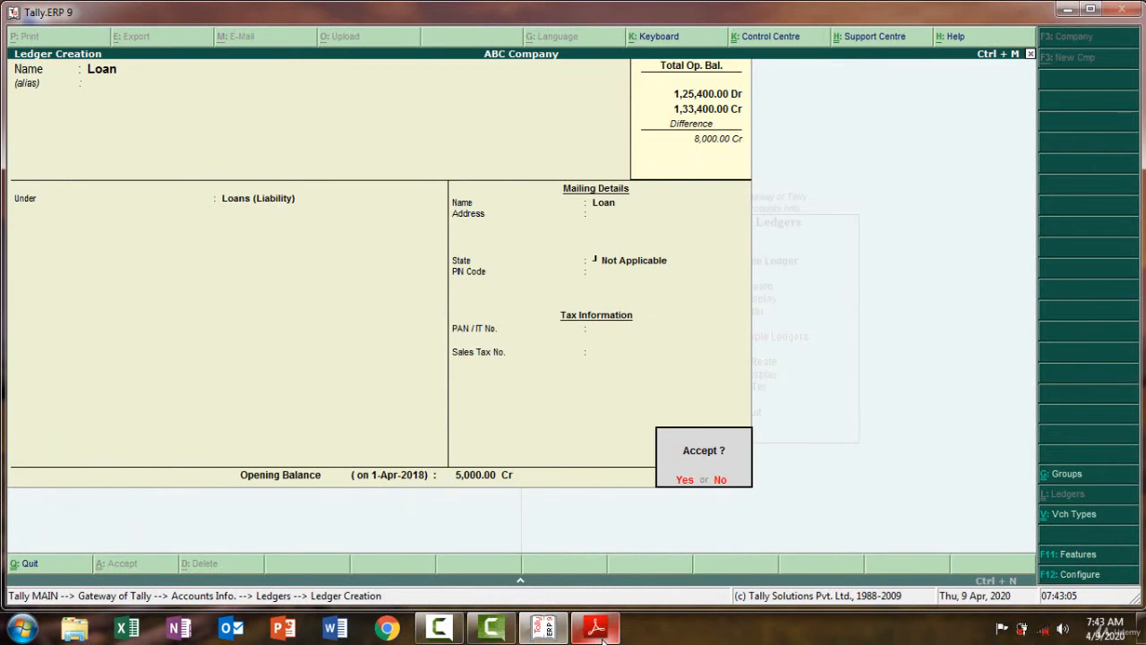
{"action": "key", "text": "Return"}
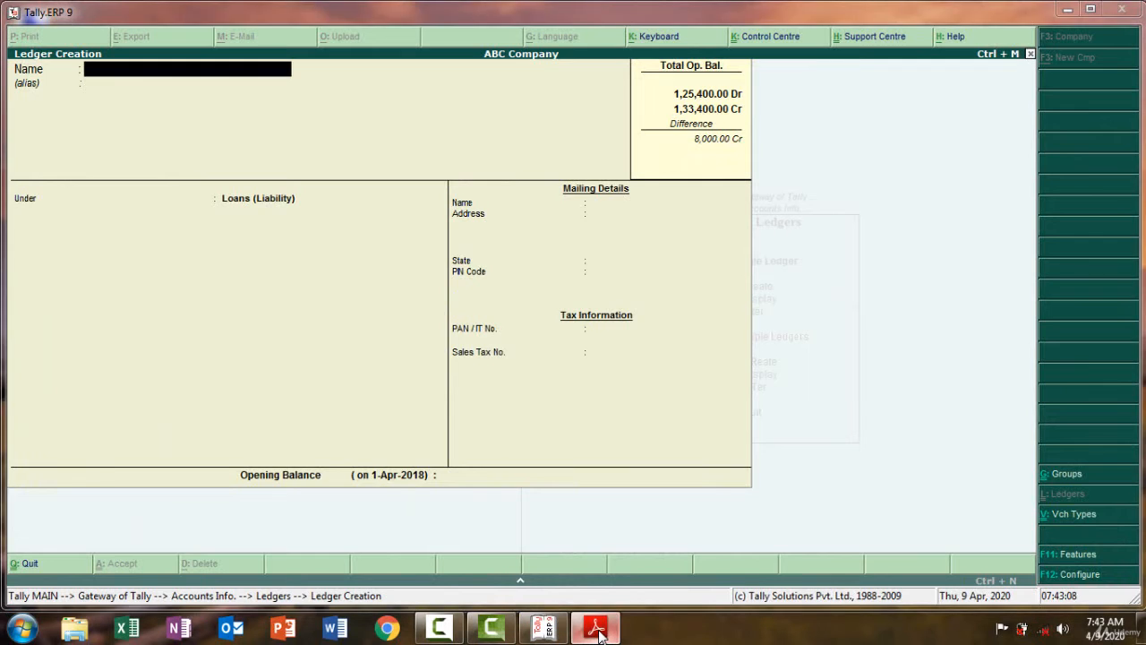
Copy the name Creditors from the second Particular column of the trial balance PDF and switch back to Tally
{"action": "left_click", "coordinate": [598, 632]}
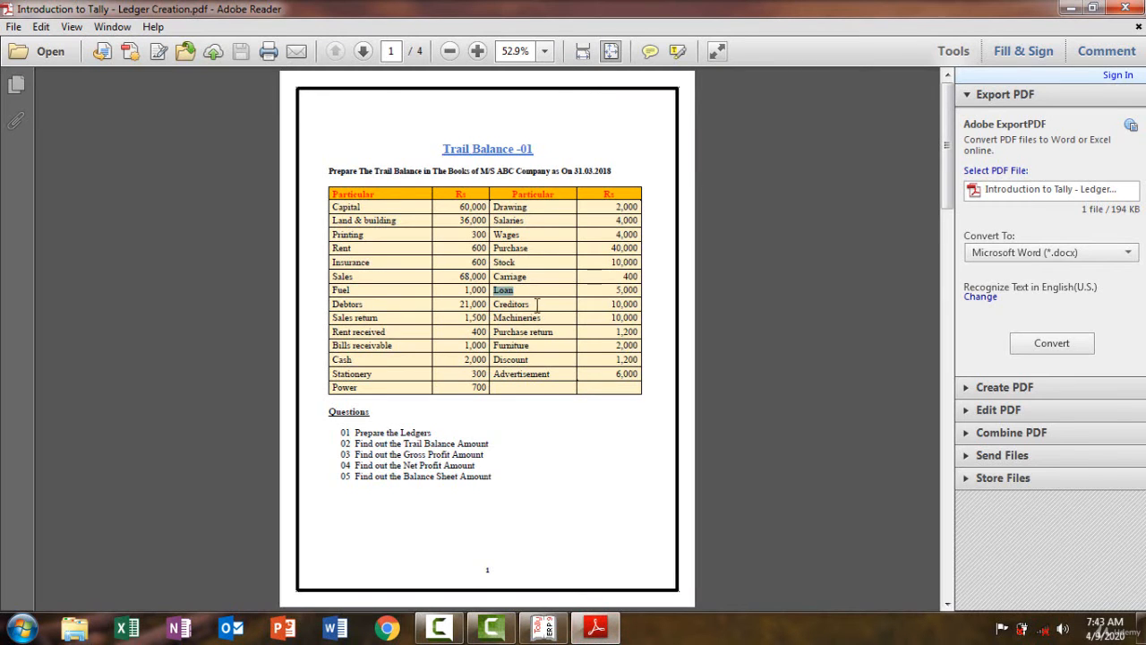
{"action": "left_click_drag", "start_coordinate": [531, 303], "coordinate": [495, 301]}
{"action": "left_click", "coordinate": [602, 630]}
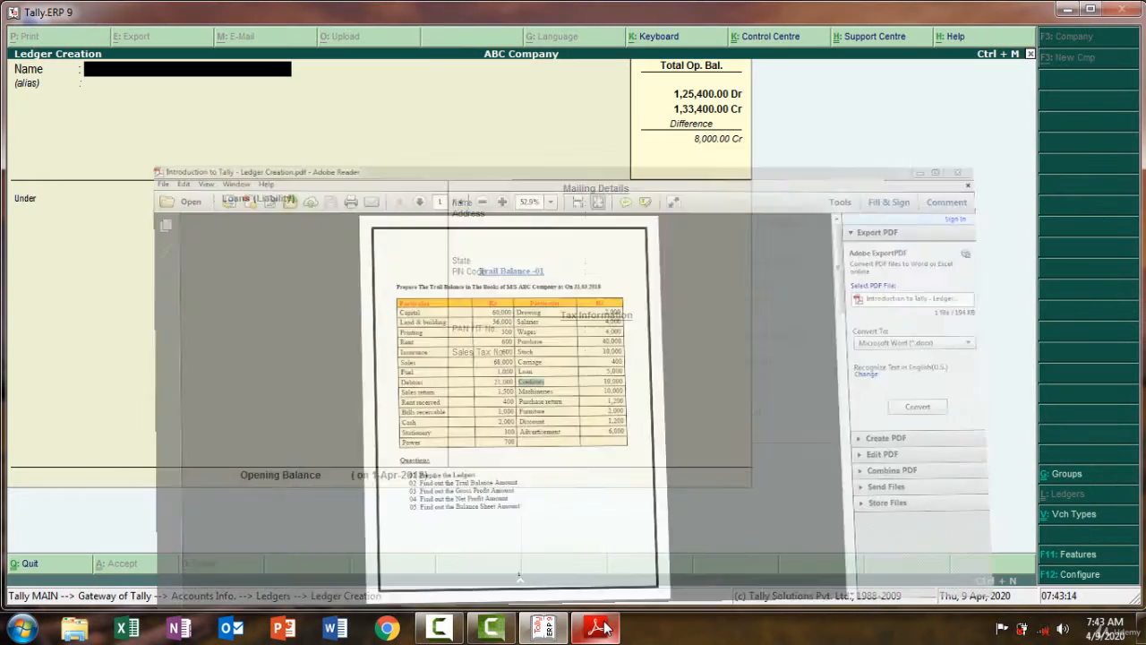
Name the new ledger Creditors, leave the alias blank, and assign it to the Sundry Creditors group
{"action": "key", "text": "ctrl+alt+v"}
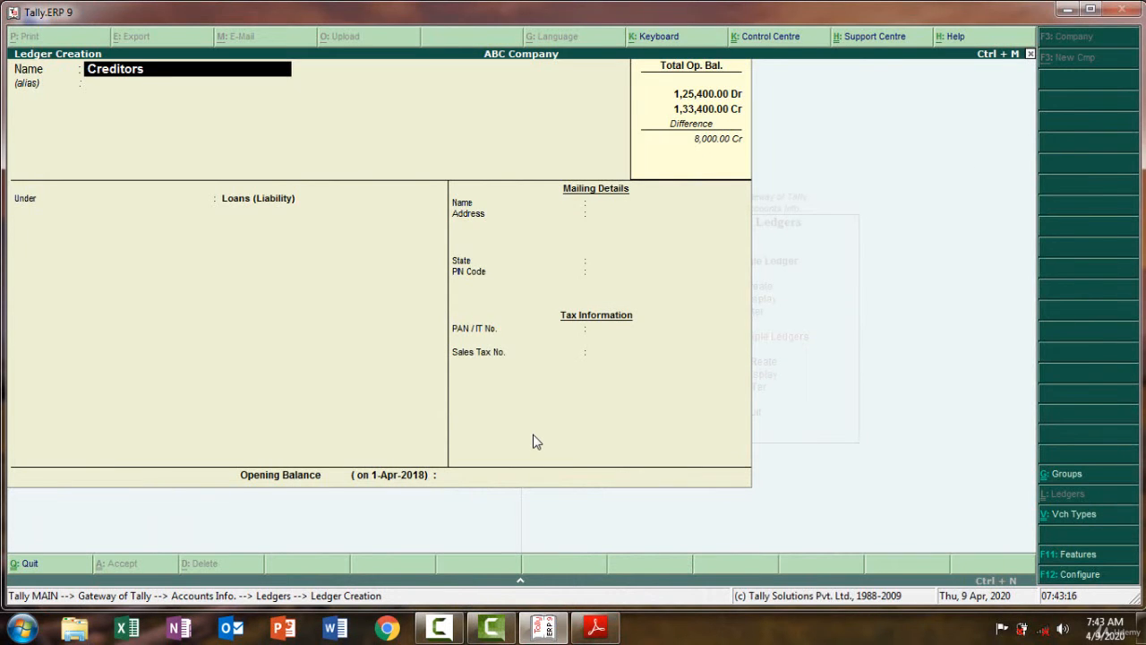
{"action": "key", "text": "Return"}
{"action": "key", "text": "Return"}
{"action": "type", "text": "S"}
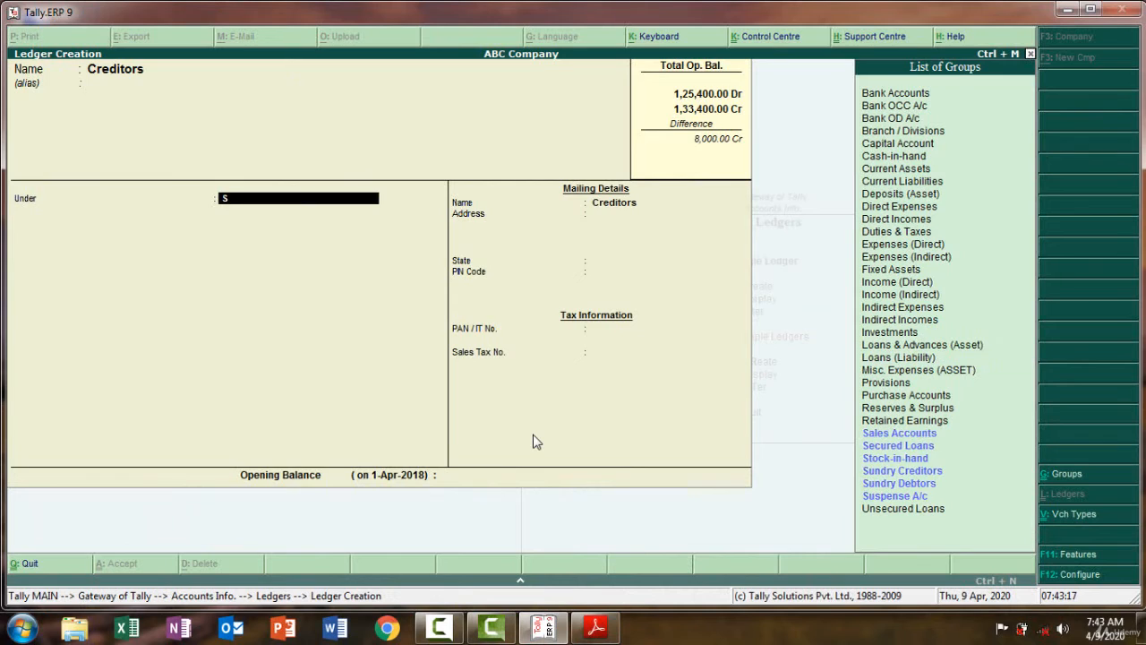
{"action": "type", "text": "u"}
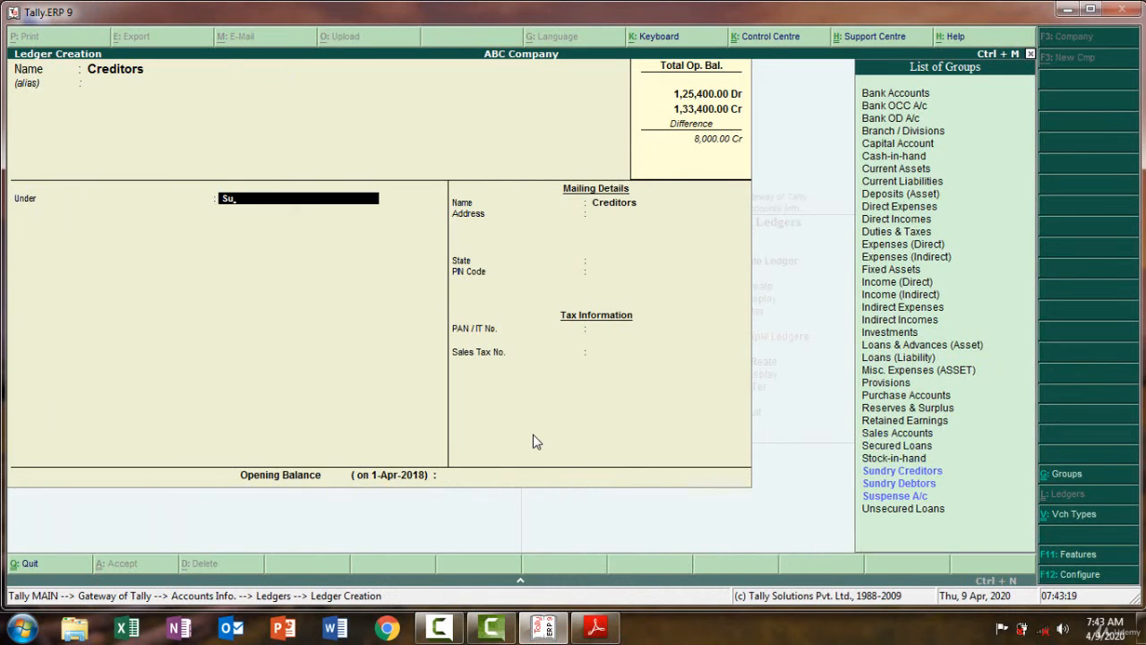
{"action": "key", "text": "Down"}
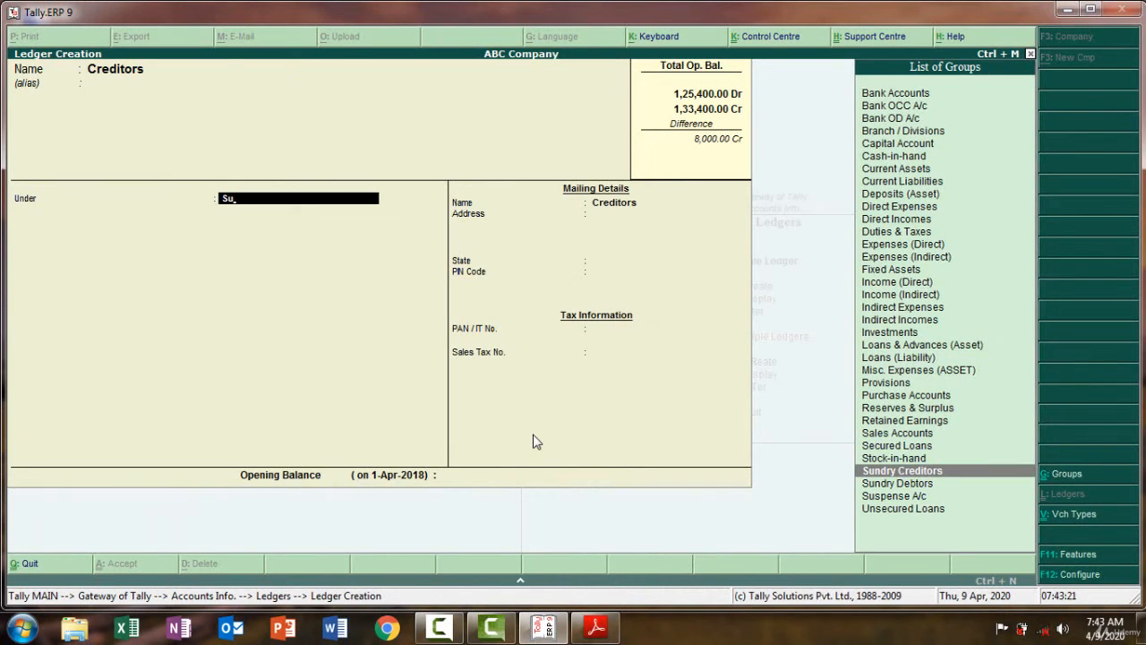
{"action": "key", "text": "Return"}
Keep the default bill-by-bill and mailing name entries, set the state to Not Applicable, and leave the tax details blank
{"action": "key", "text": "Return"}
{"action": "key", "text": "Return"}
{"action": "key", "text": "Return"}
{"action": "key", "text": "Return"}
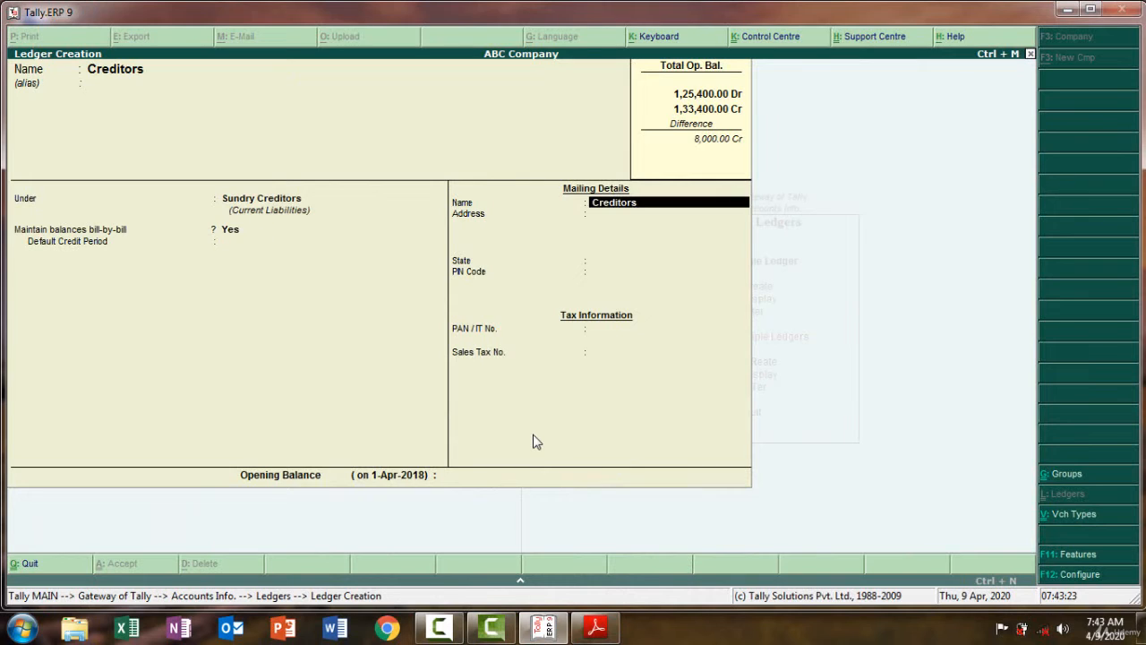
{"action": "key", "text": "Return"}
{"action": "key", "text": "Return"}
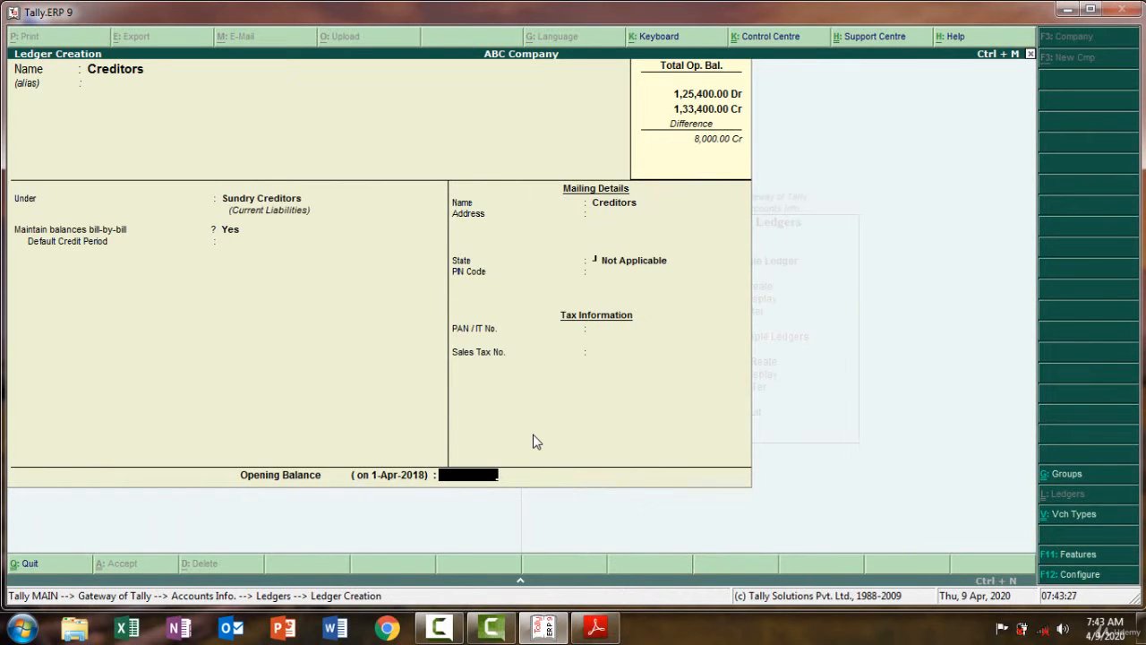
Set Maintain balances bill-by-bill to No for the Creditors ledger and keep its mailing and tax details as they are
{"action": "left_click", "coordinate": [242, 233]}
{"action": "type", "text": "n"}
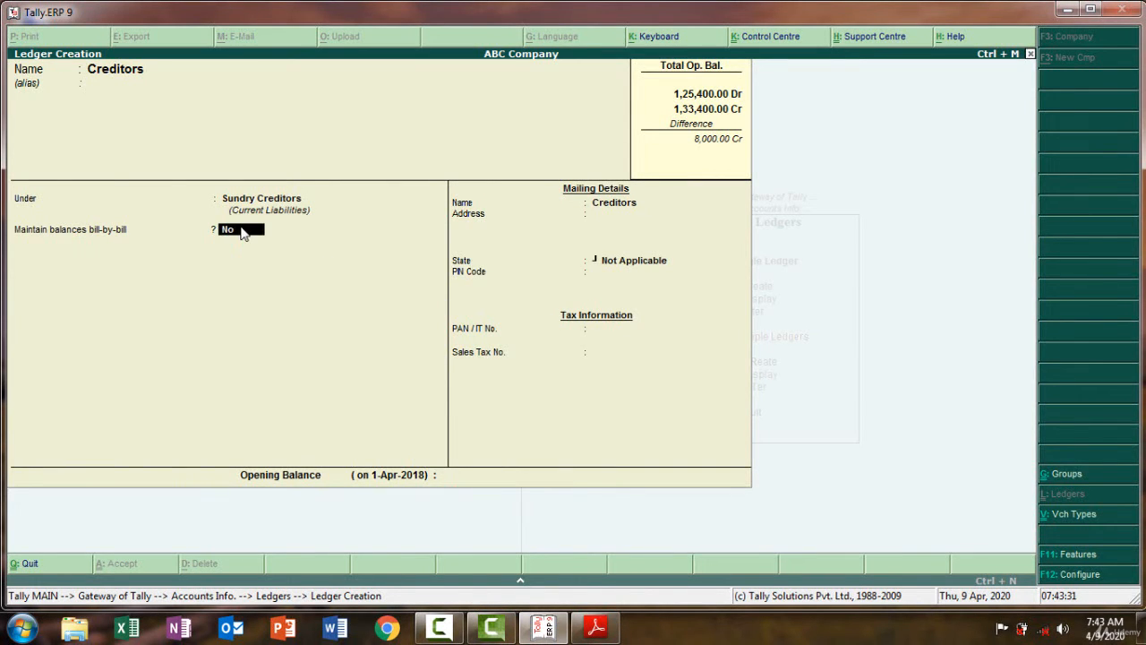
{"action": "key", "text": "Return"}
{"action": "key", "text": "Return"}
{"action": "key", "text": "Return"}
{"action": "key", "text": "Return"}
{"action": "key", "text": "Return"}
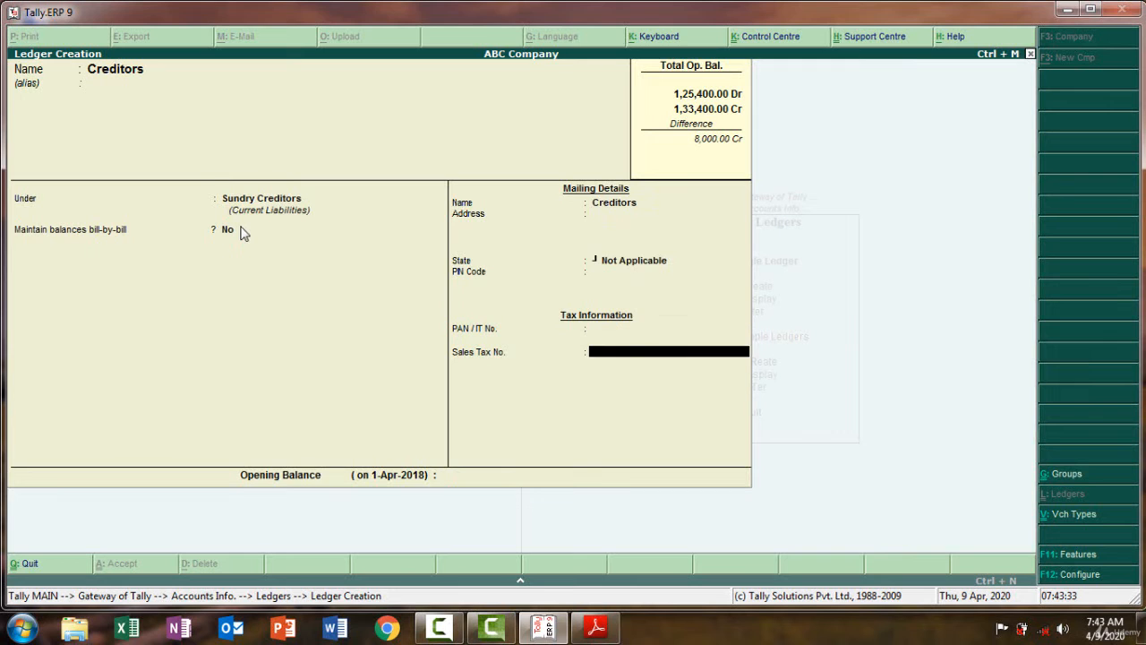
{"action": "key", "text": "Return"}
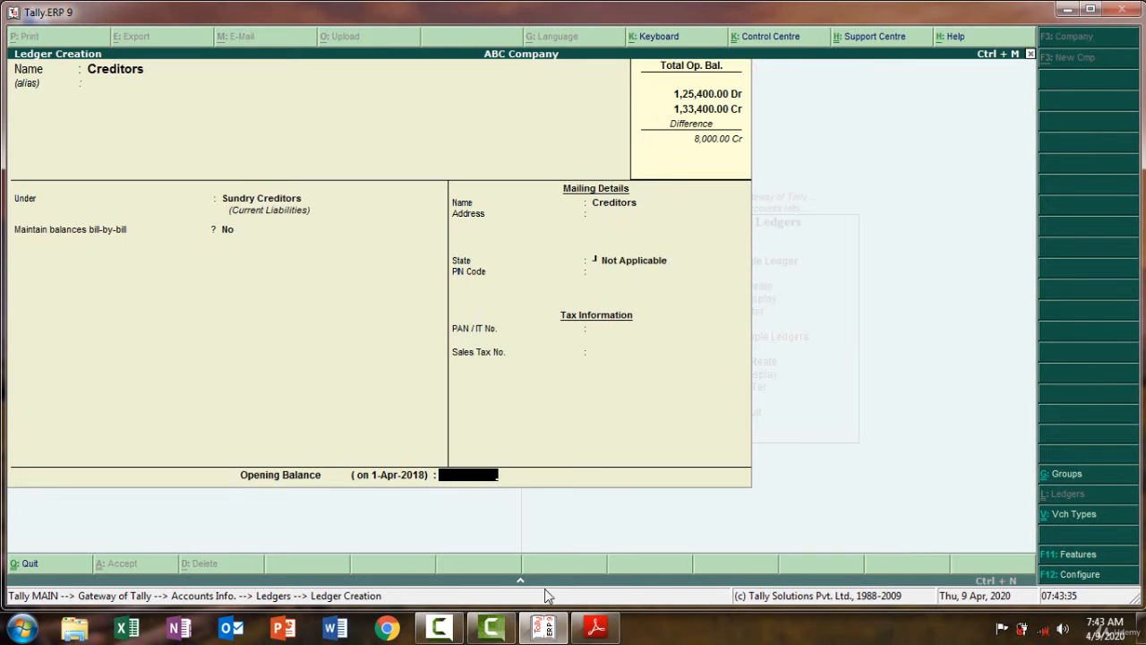
Check the Creditors amount in the PDF, set the ledger's opening balance to 10,000 Cr, and save it
{"action": "left_click", "coordinate": [597, 636]}
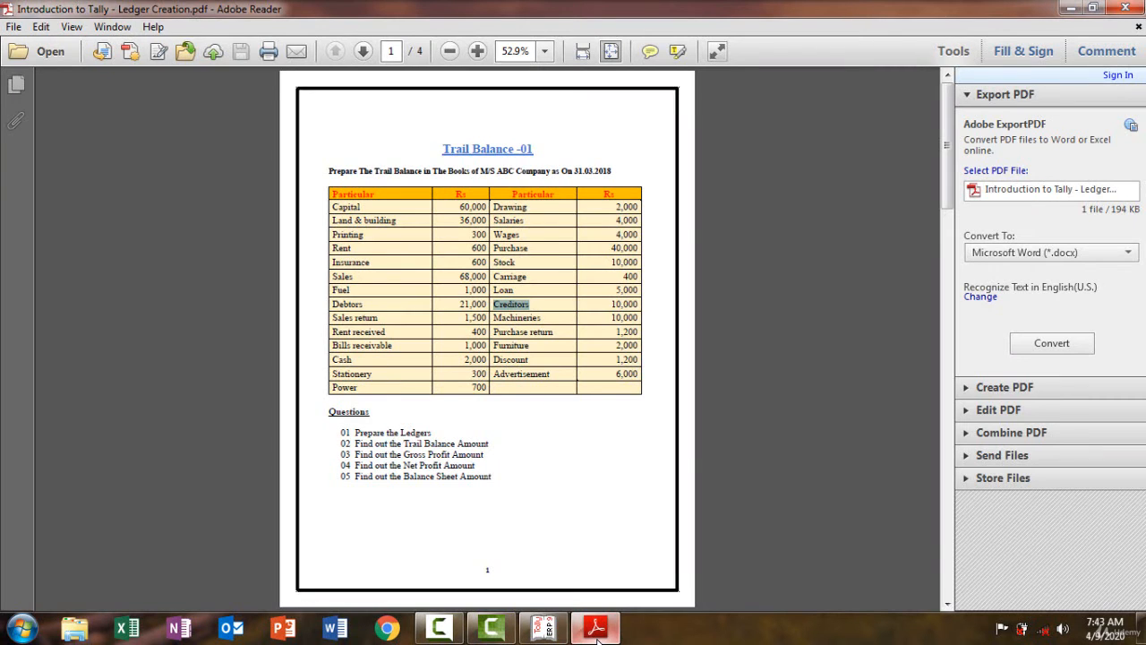
{"action": "left_click", "coordinate": [598, 636]}
{"action": "type", "text": "10000"}
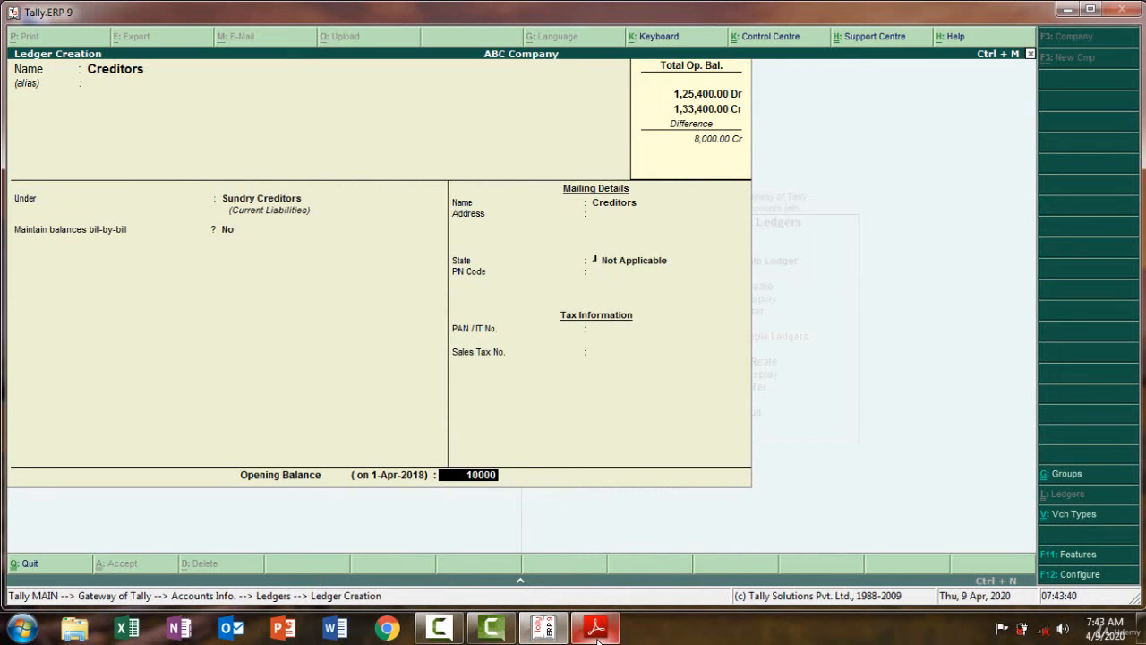
{"action": "key", "text": "Return"}
{"action": "key", "text": "Return"}
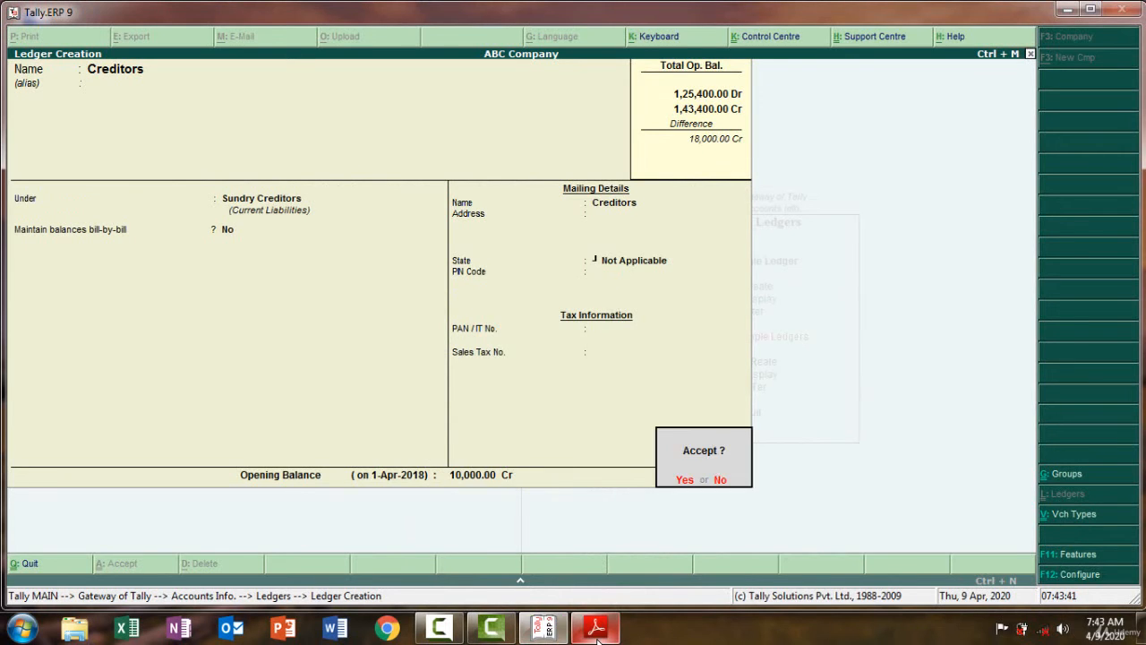
{"action": "key", "text": "Return"}
Copy the name Machineries from the second Particular column of the trial balance PDF and switch back to Tally
{"action": "left_click", "coordinate": [598, 636]}
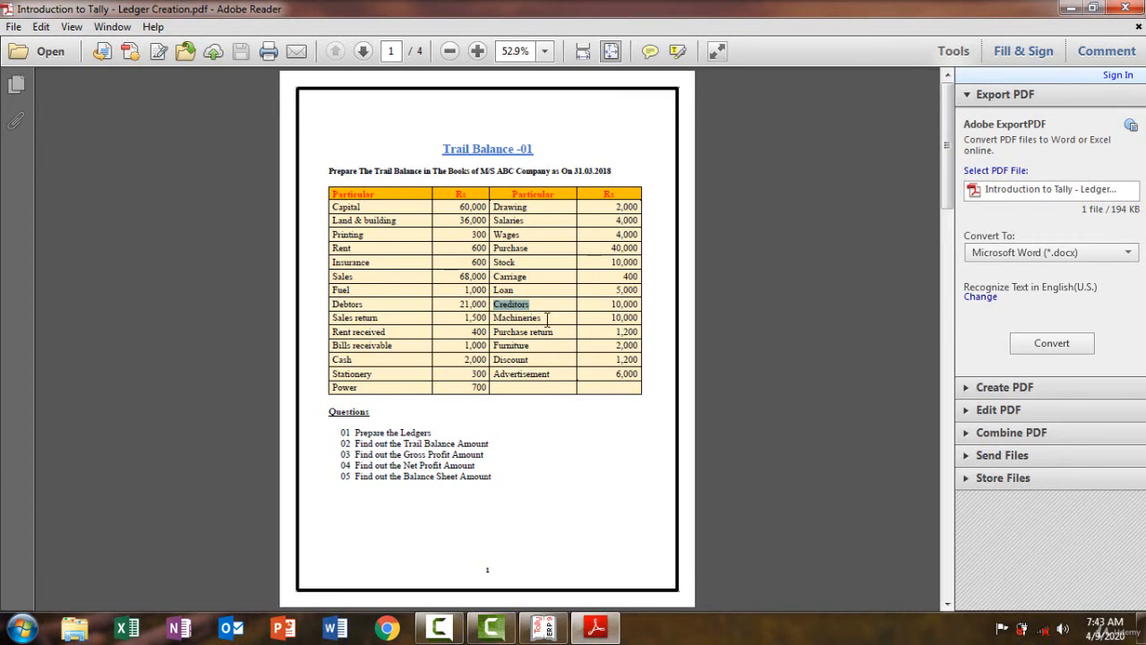
{"action": "left_click_drag", "start_coordinate": [547, 319], "coordinate": [493, 319]}
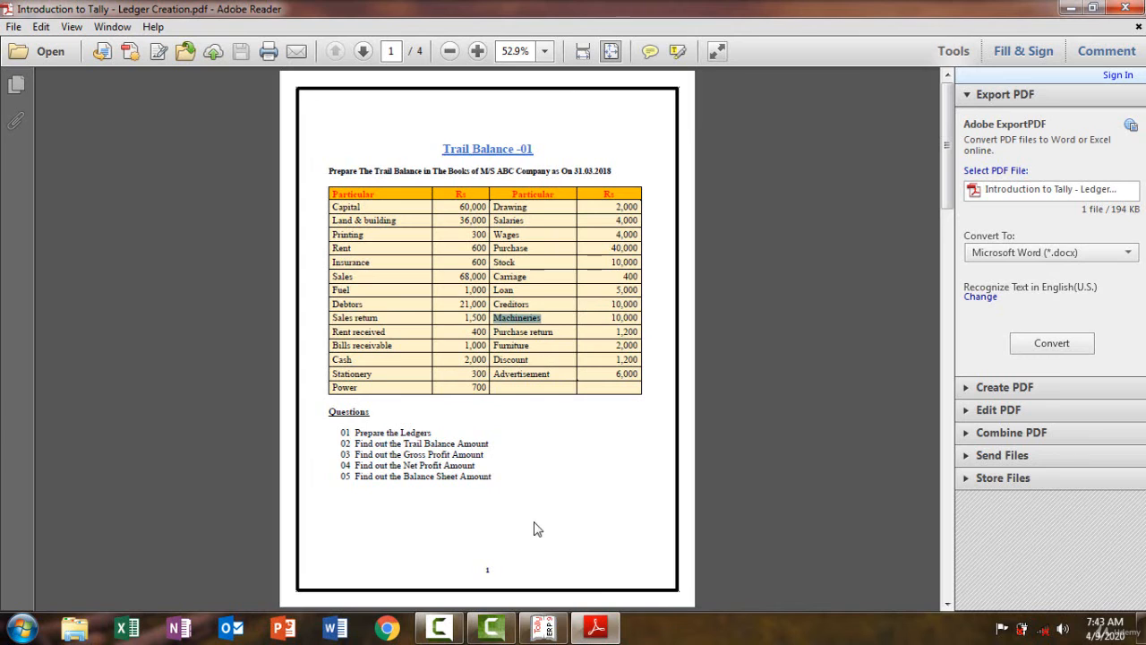
{"action": "left_click", "coordinate": [598, 634]}
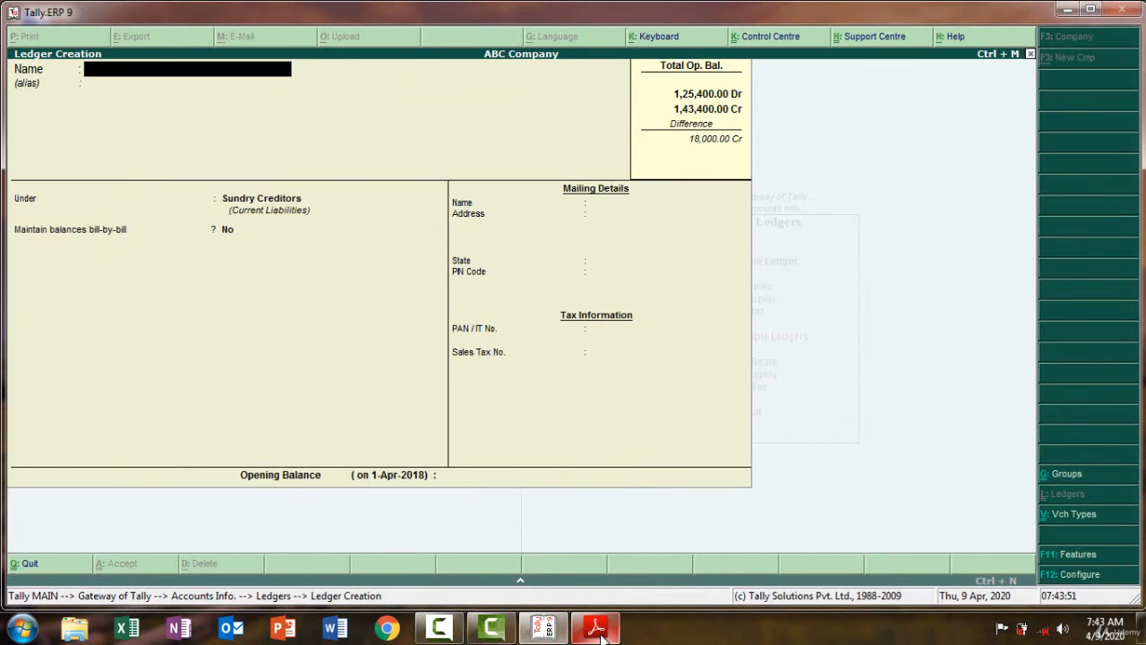
Name the new ledger Machineries, leave the alias blank, and assign it to the Fixed Assets group
{"action": "key", "text": "ctrl+alt+v"}
{"action": "key", "text": "Return"}
{"action": "key", "text": "Return"}
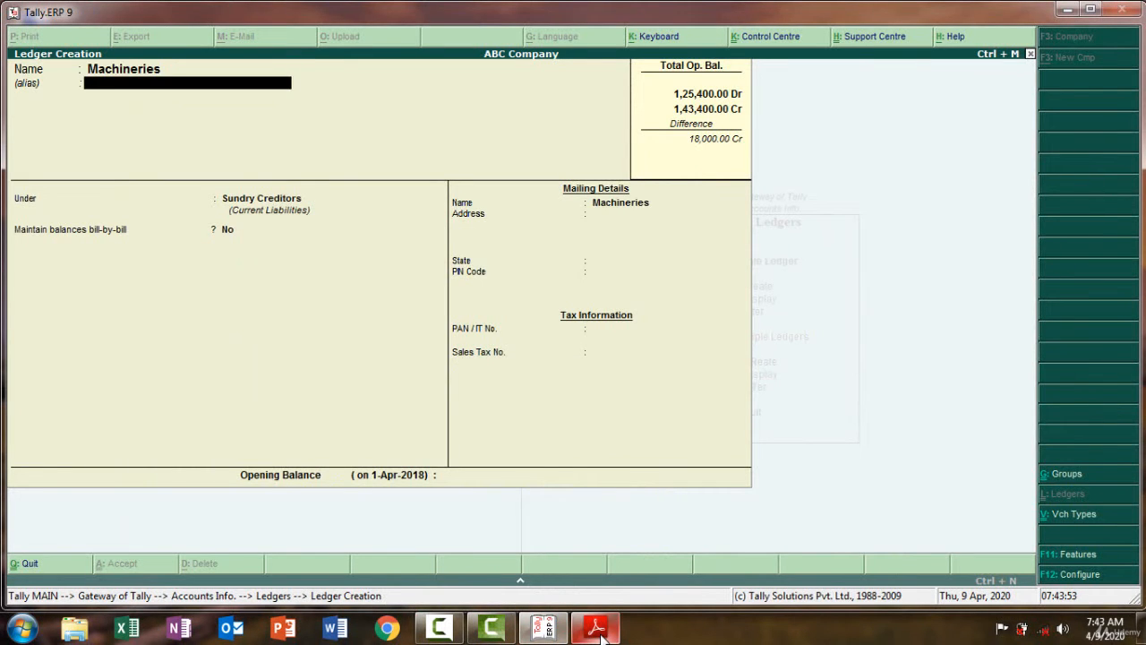
{"action": "type", "text": "F"}
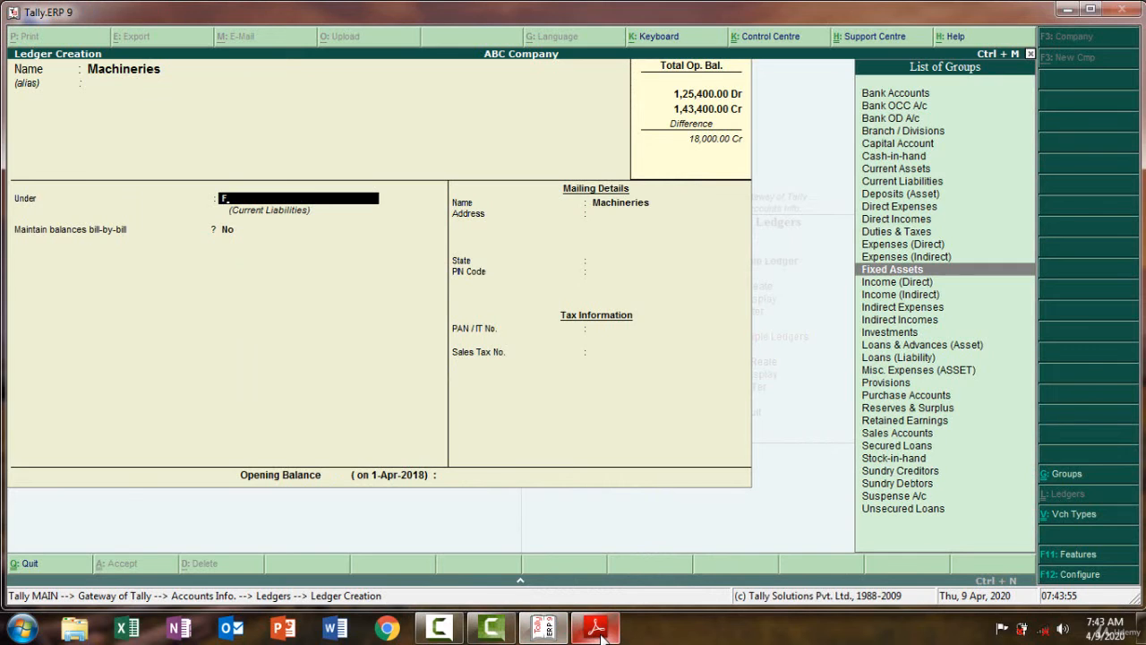
{"action": "key", "text": "Return"}
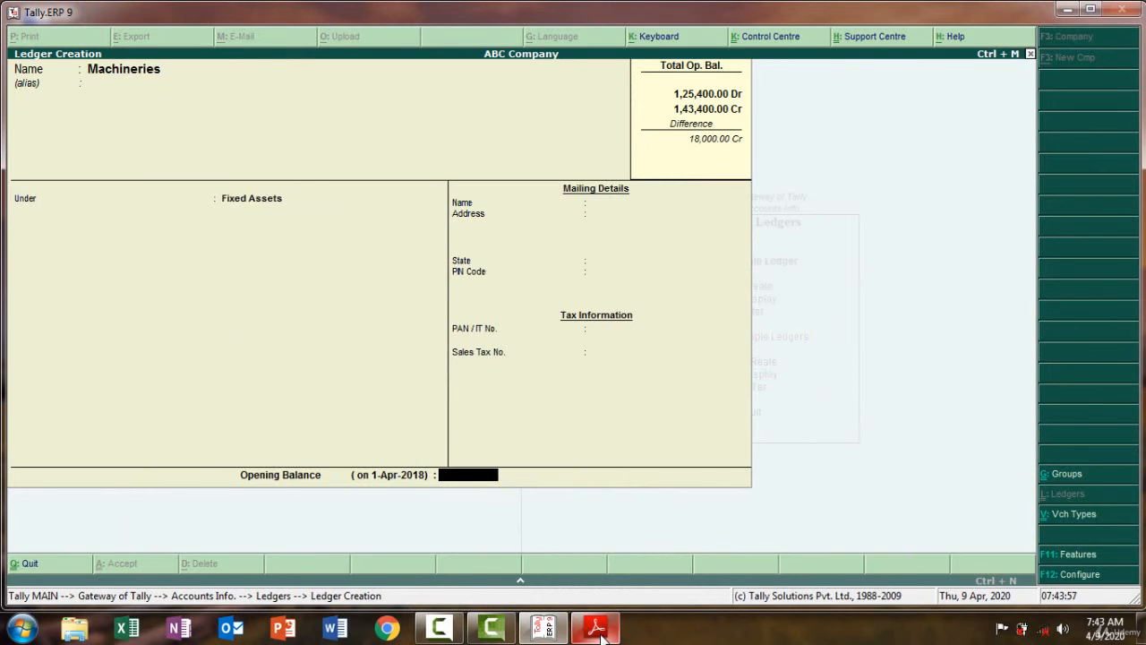
Check the Machineries amount in the PDF, set the ledger's opening balance to 10,000 Dr, and save it
{"action": "left_click", "coordinate": [597, 629]}
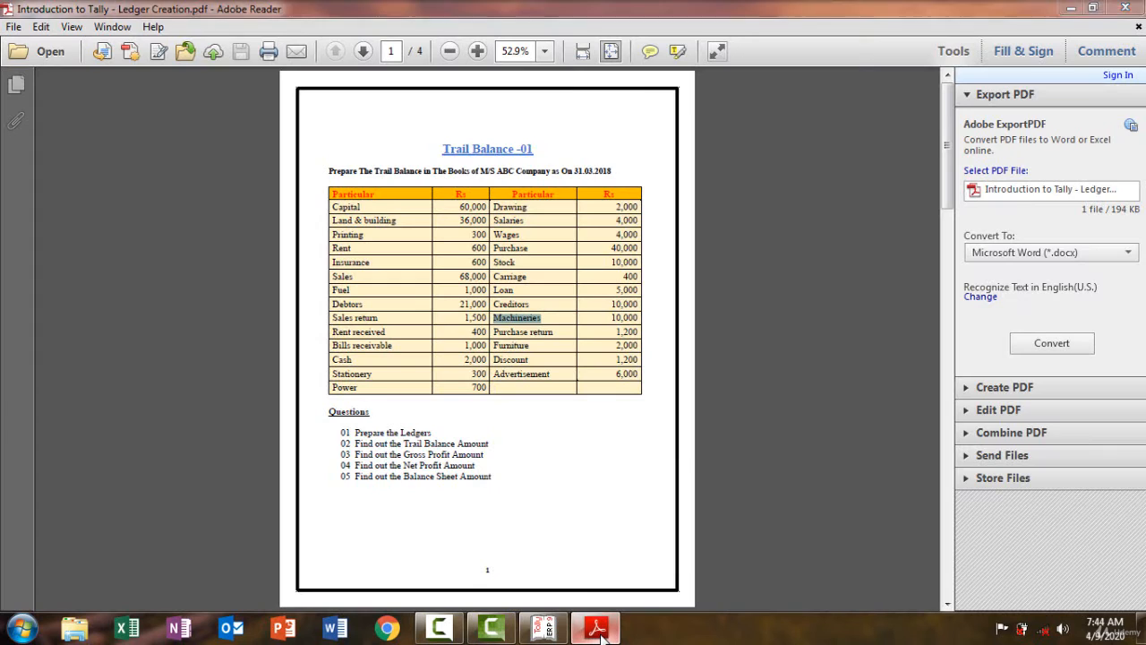
{"action": "left_click", "coordinate": [597, 628]}
{"action": "type", "text": "10000"}
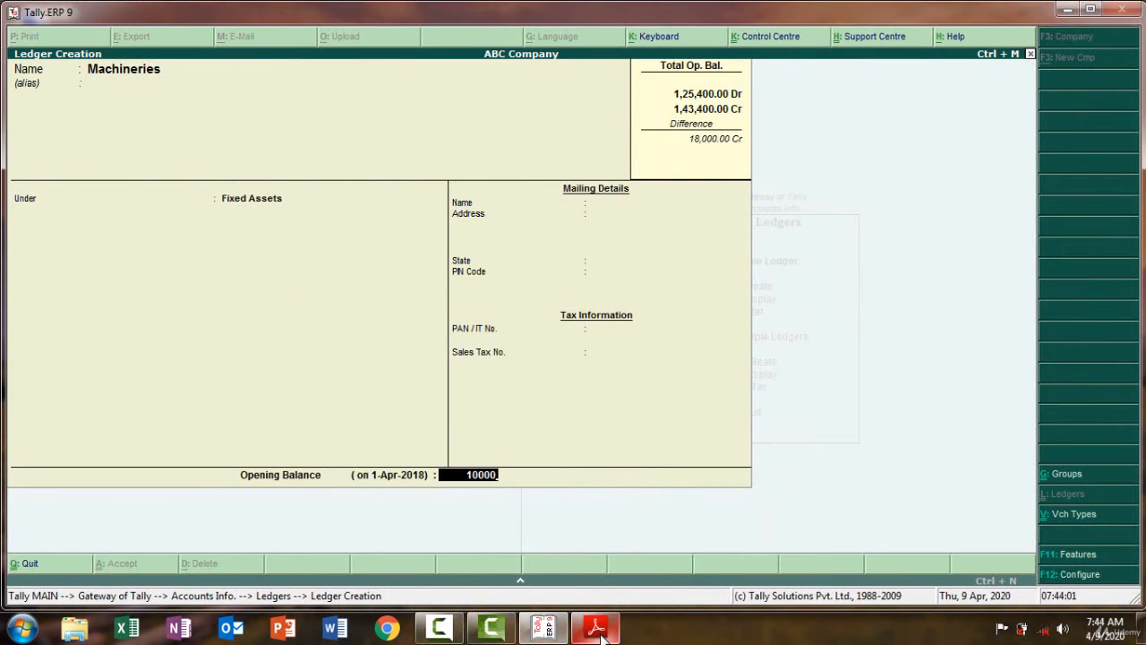
{"action": "key", "text": "Return"}
{"action": "key", "text": "Return"}
{"action": "key", "text": "Return"}
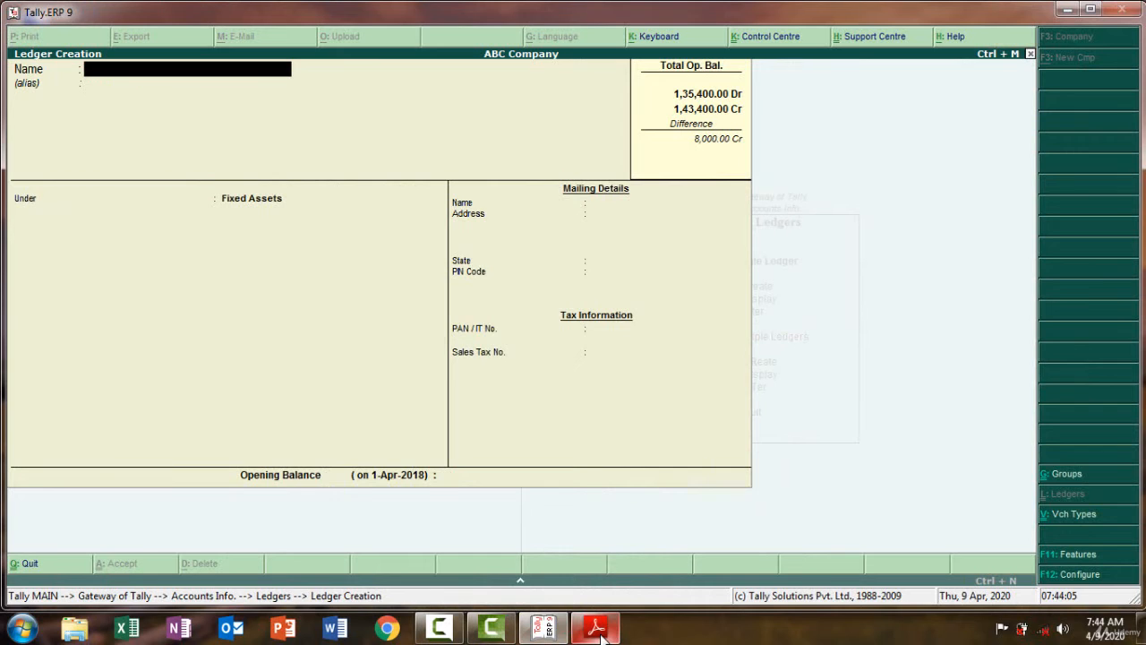
Copy the name Purchase return from the second Particular column of the trial balance PDF and switch back to Tally
{"action": "left_click", "coordinate": [602, 635]}
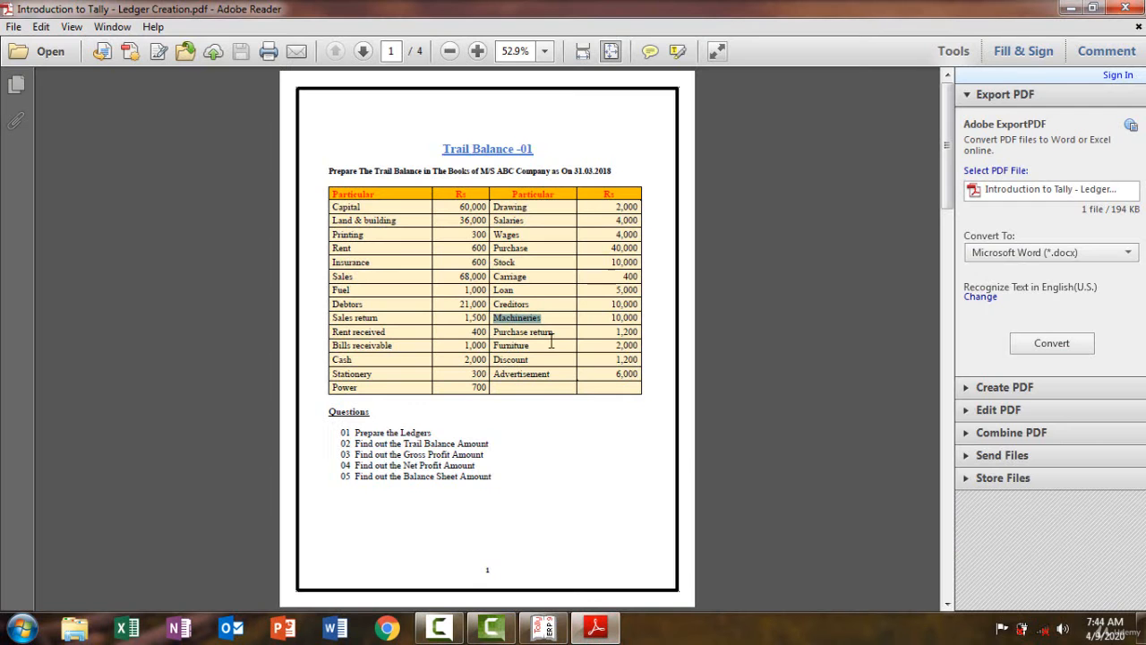
{"action": "left_click_drag", "start_coordinate": [554, 332], "coordinate": [493, 333]}
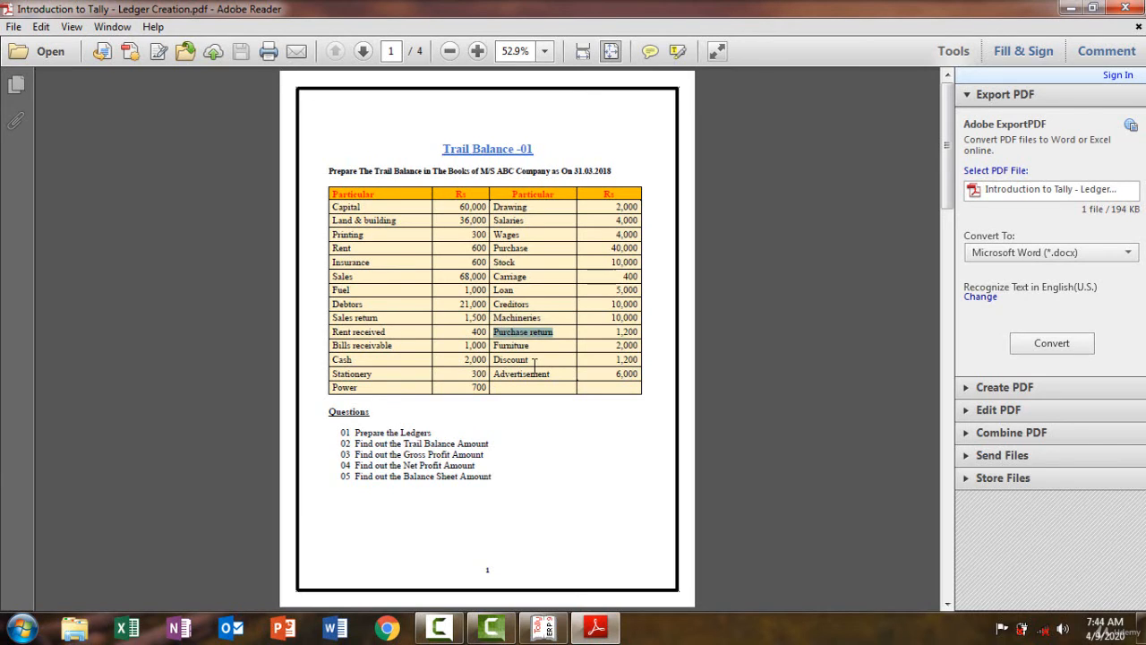
{"action": "left_click", "coordinate": [598, 629]}
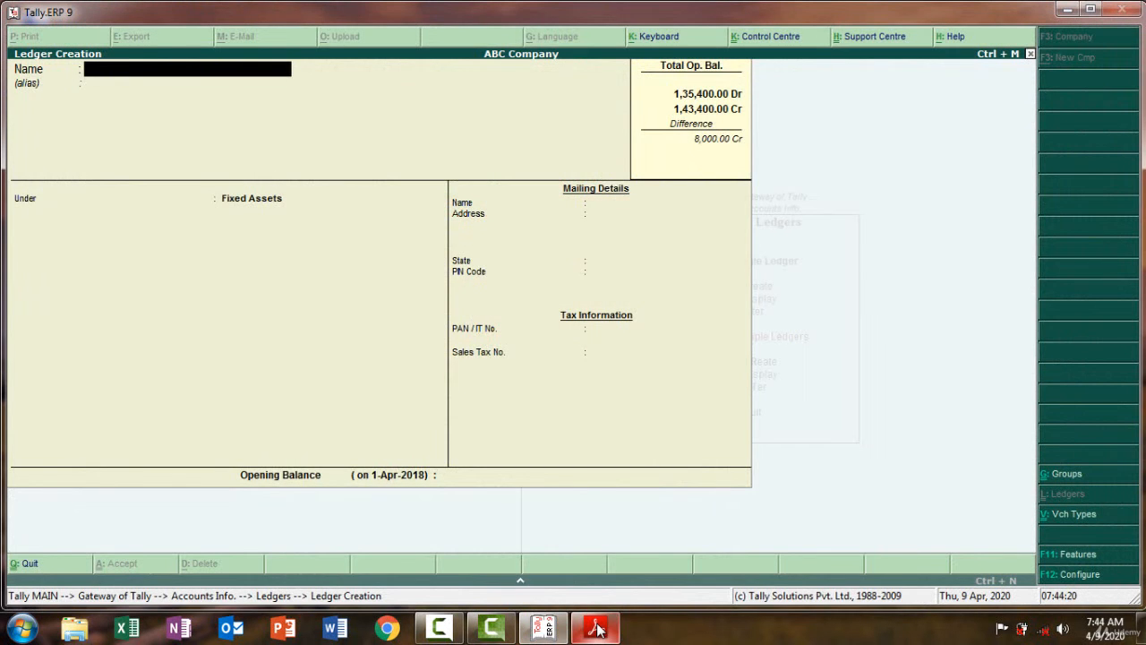
Name the new ledger Purchase Return, leave the alias blank, and assign it to the Purchase Accounts group
{"action": "type", "text": "Purchase Return"}
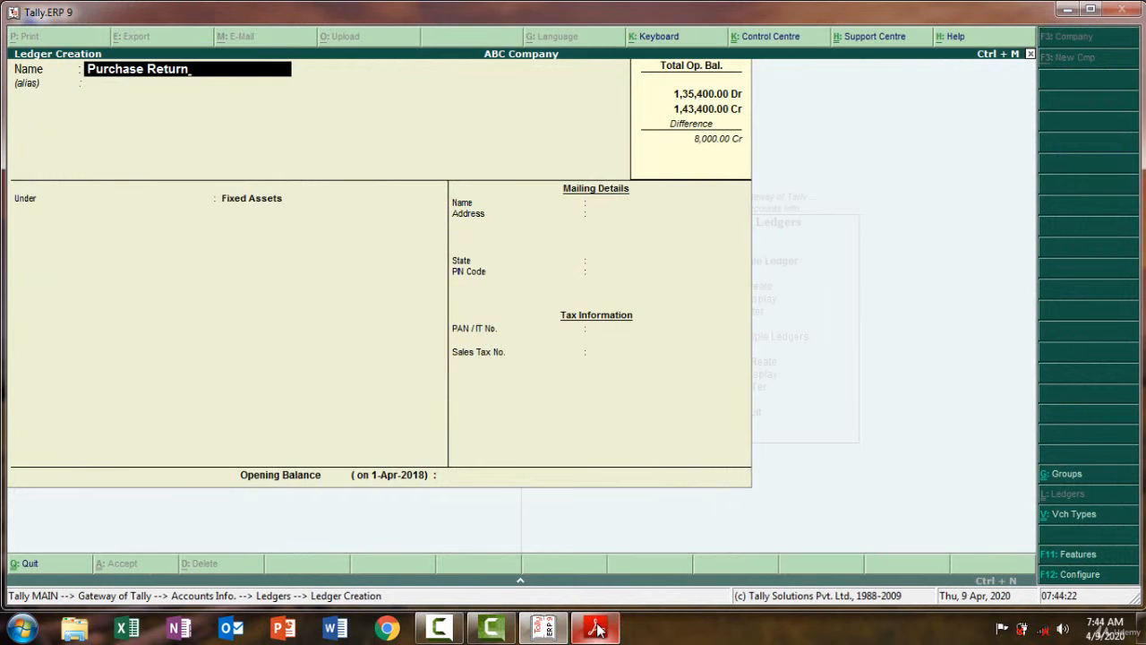
{"action": "key", "text": "Return"}
{"action": "key", "text": "Return"}
{"action": "type", "text": "Pu"}
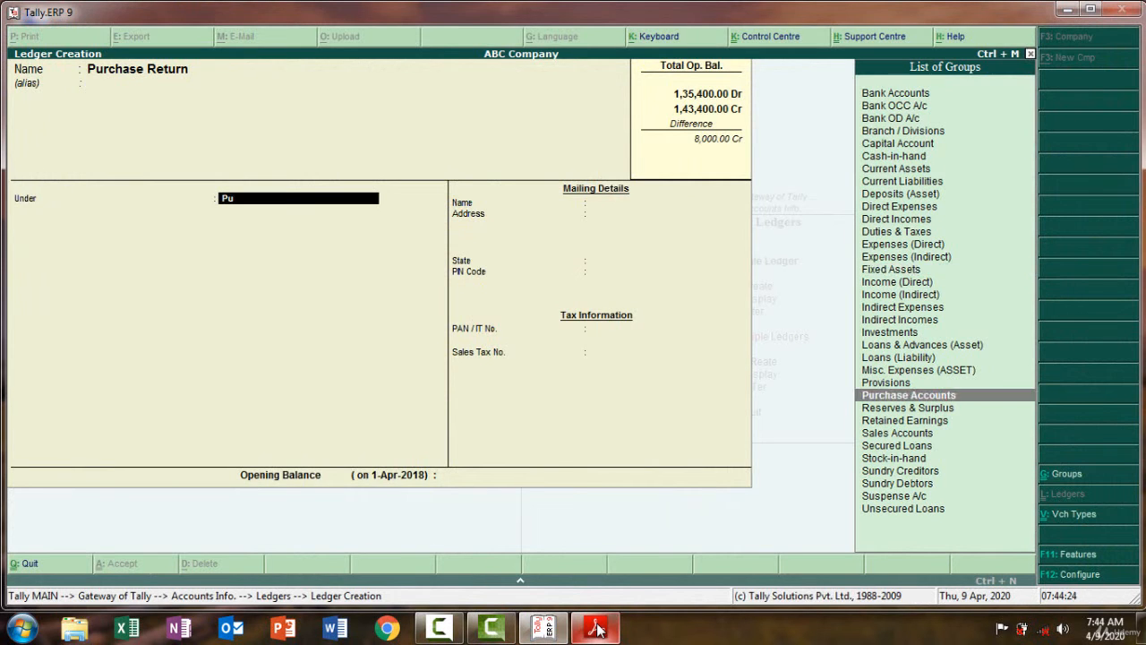
{"action": "key", "text": "Return"}
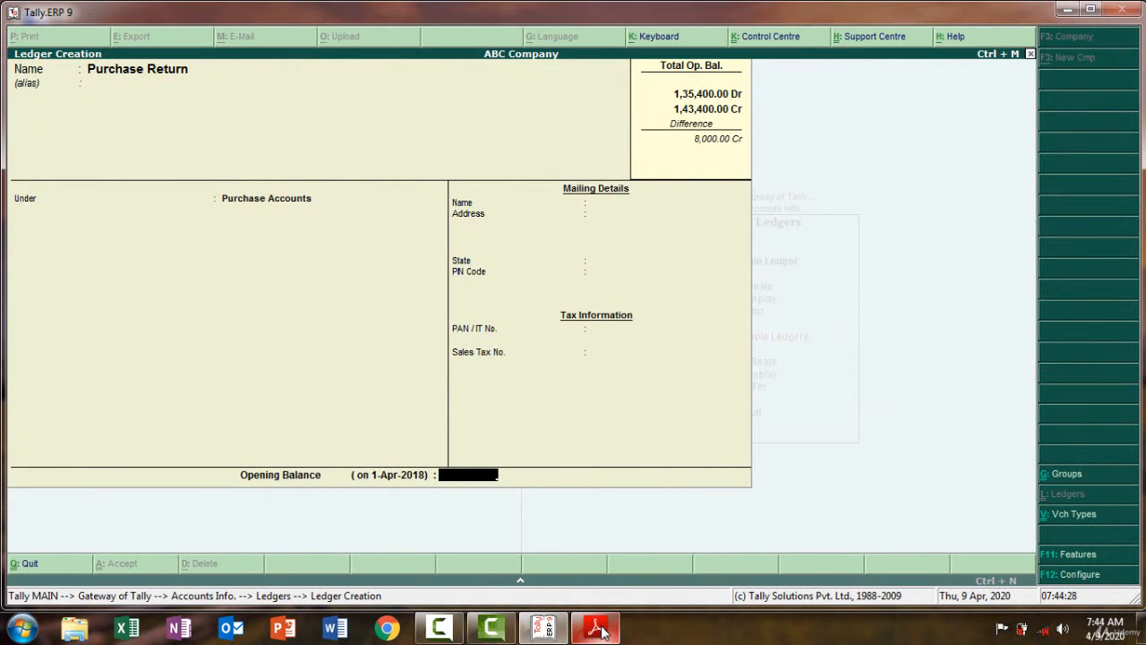
Check the Purchase return amount in the PDF, set the ledger's opening balance to 1,200 Cr, and save it
{"action": "left_click", "coordinate": [599, 630]}
{"action": "left_click", "coordinate": [598, 630]}
{"action": "type", "text": "1200"}
{"action": "key", "text": "Return"}
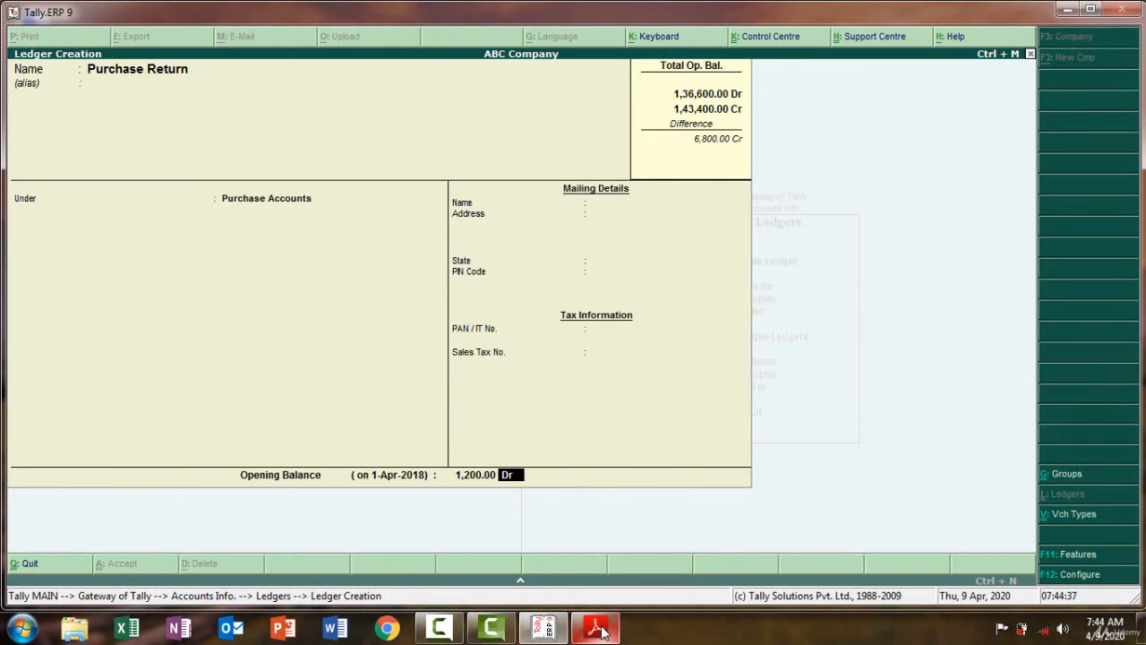
{"action": "type", "text": "cr"}
{"action": "key", "text": "Return"}
{"action": "key", "text": "Return"}
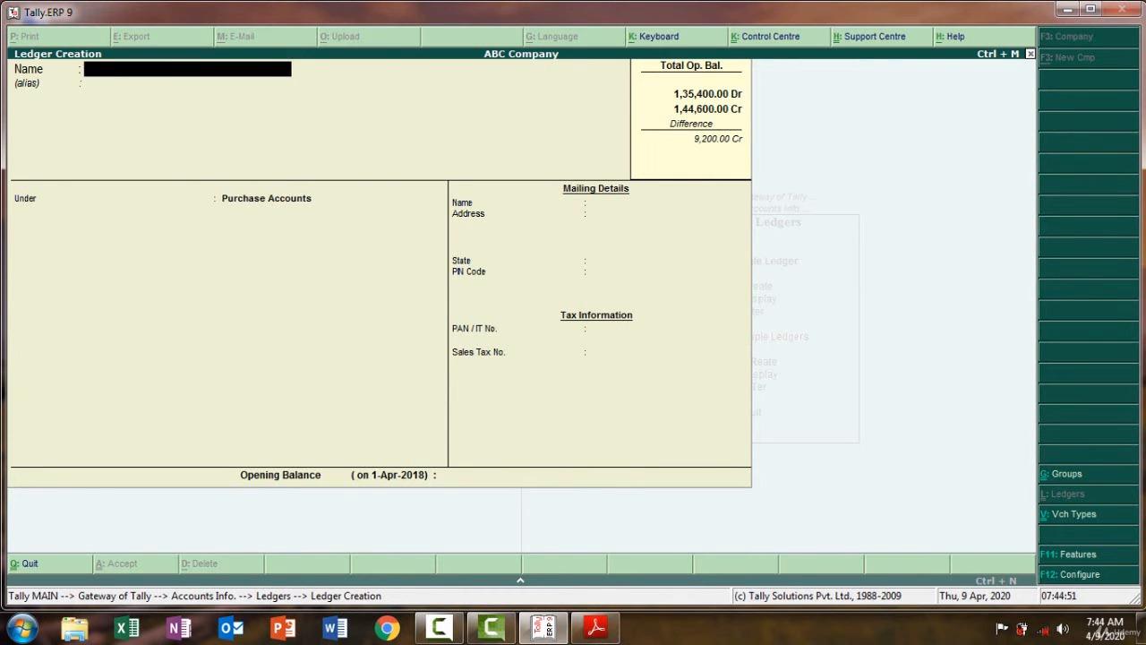
Copy the name Furniture from the second Particular column of the trial balance PDF and switch back to Tally
{"action": "left_click", "coordinate": [596, 627]}
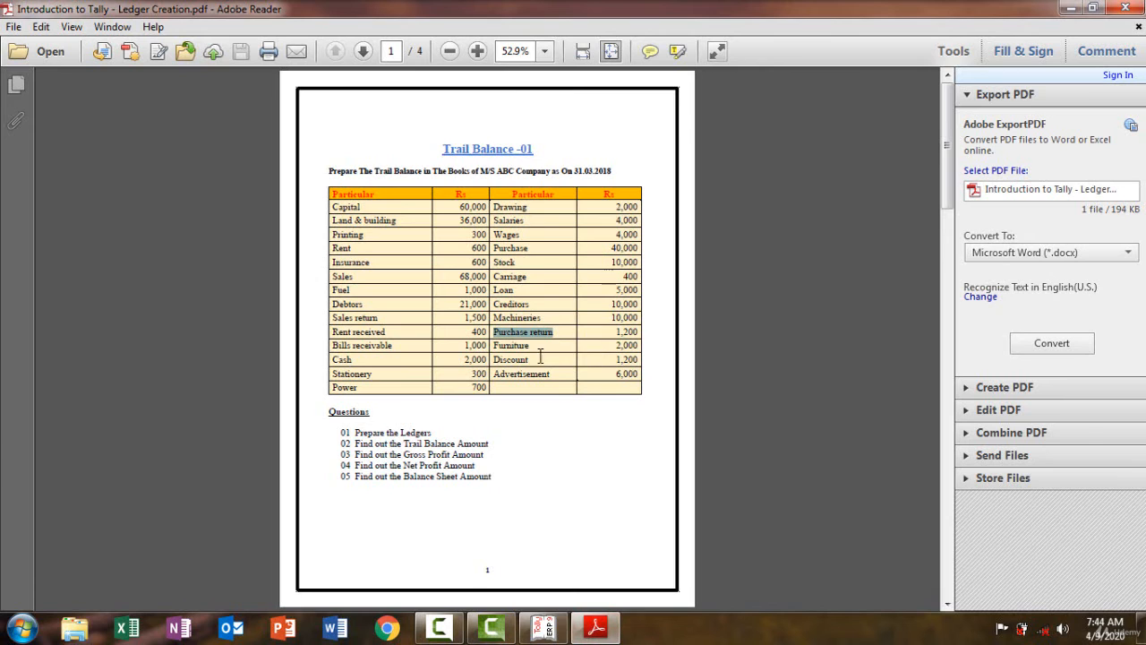
{"action": "left_click_drag", "start_coordinate": [530, 347], "coordinate": [495, 351]}
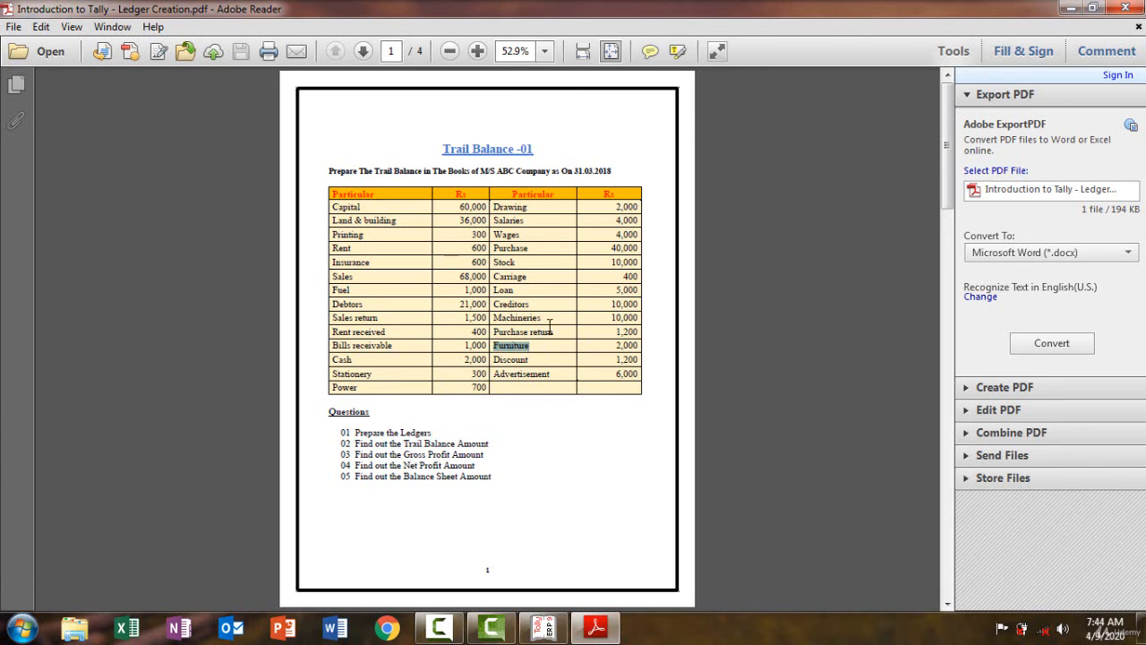
{"action": "left_click", "coordinate": [595, 627]}
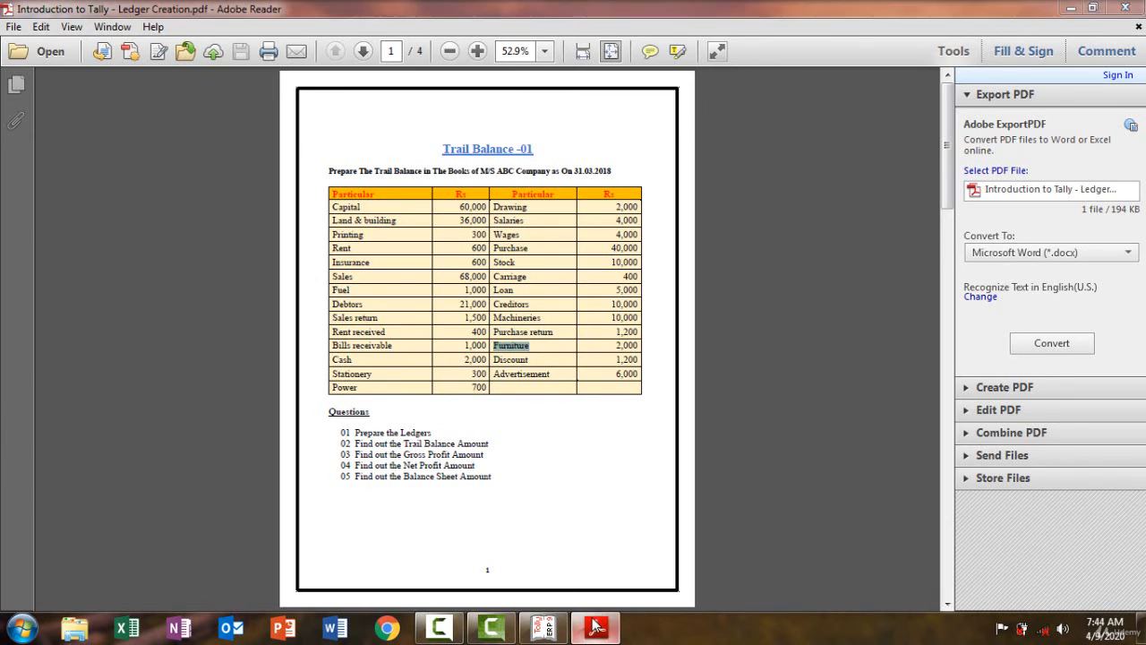
Name the new ledger Furniture, leave the alias blank, and assign it to the Fixed Assets group
{"action": "key", "text": "ctrl+alt+v"}
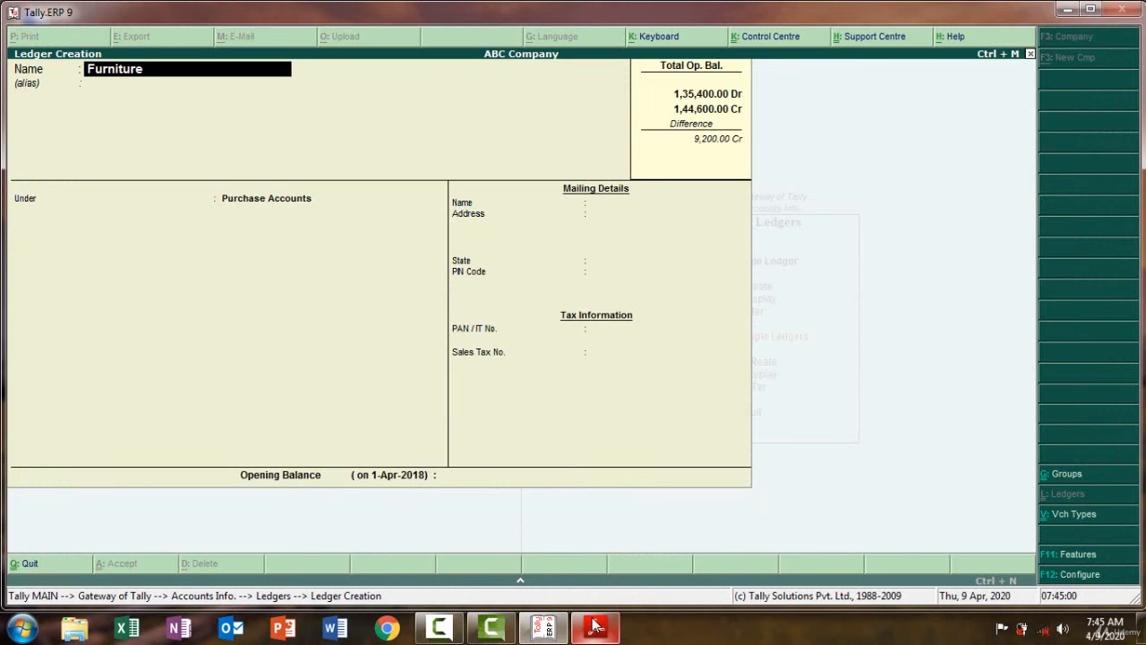
{"action": "key", "text": "Return"}
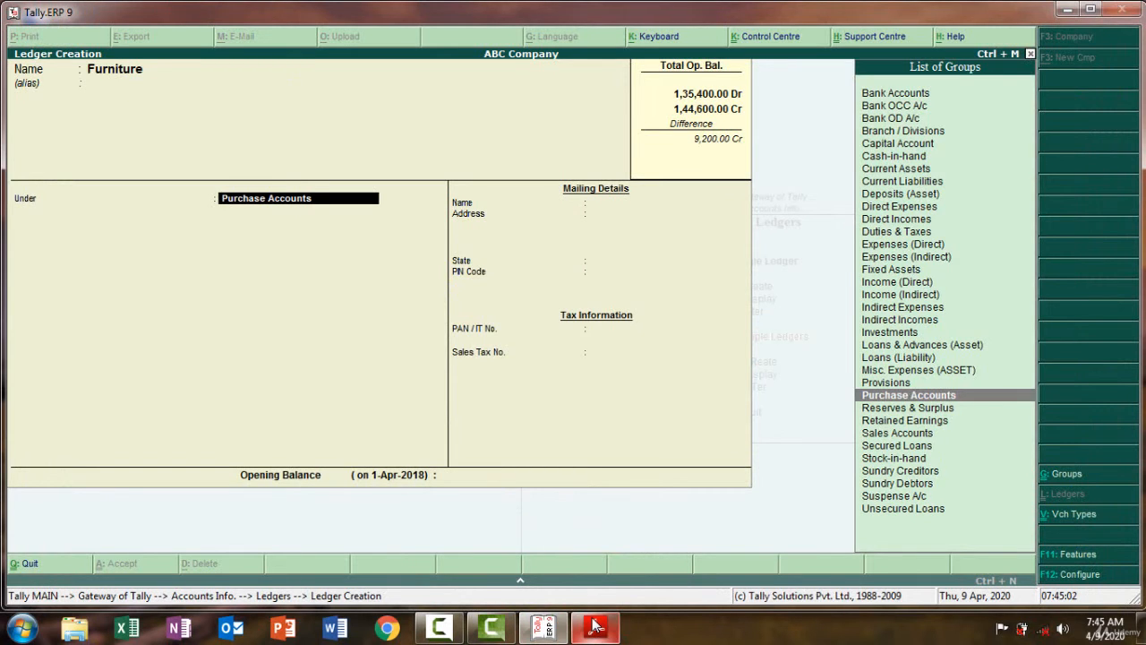
{"action": "type", "text": "Fi"}
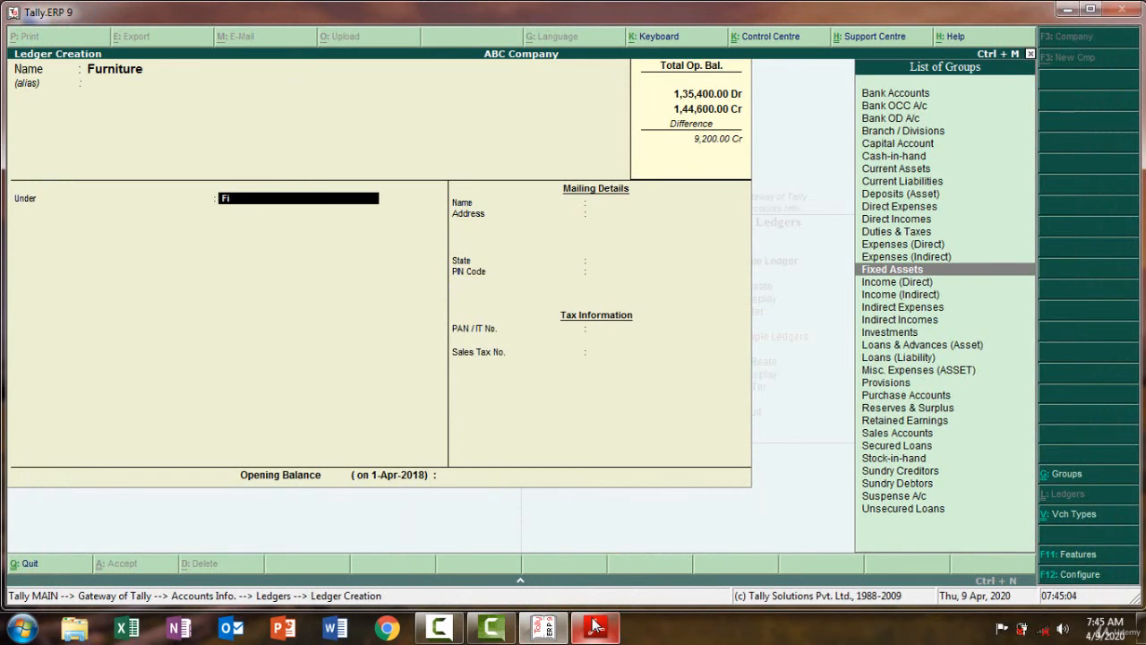
{"action": "key", "text": "Return"}
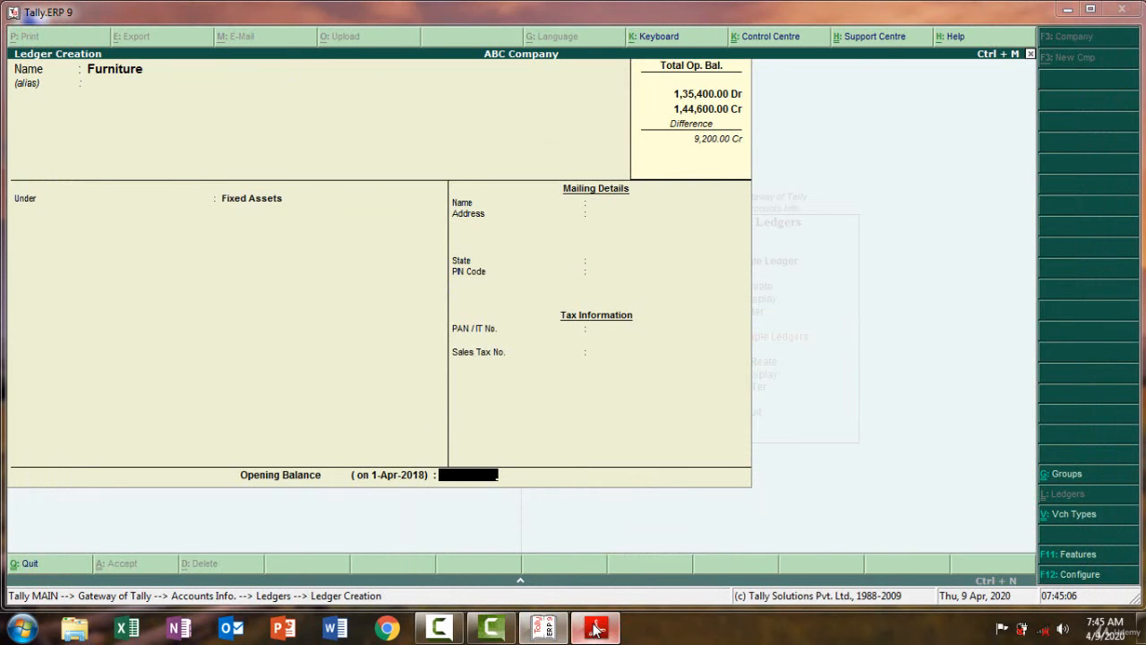
Check the Furniture amount in the PDF, set the ledger's opening balance to 2,000 Dr, and save it
{"action": "left_click", "coordinate": [597, 629]}
{"action": "left_click", "coordinate": [597, 629]}
{"action": "type", "text": "2,0"}
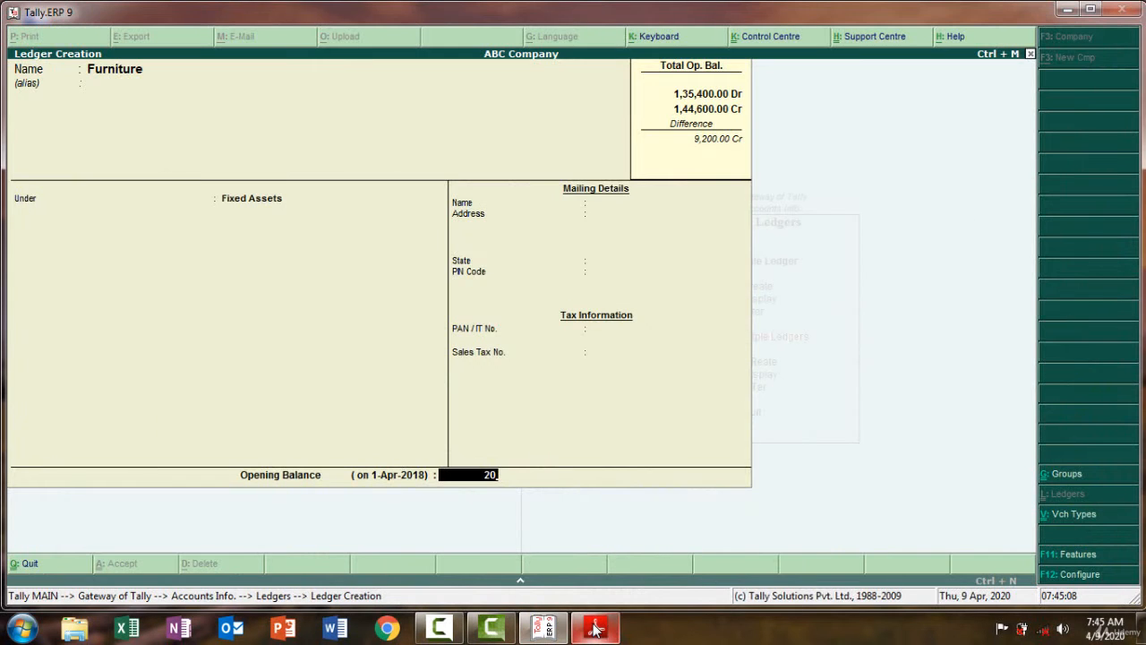
{"action": "type", "text": "00"}
{"action": "key", "text": "Return"}
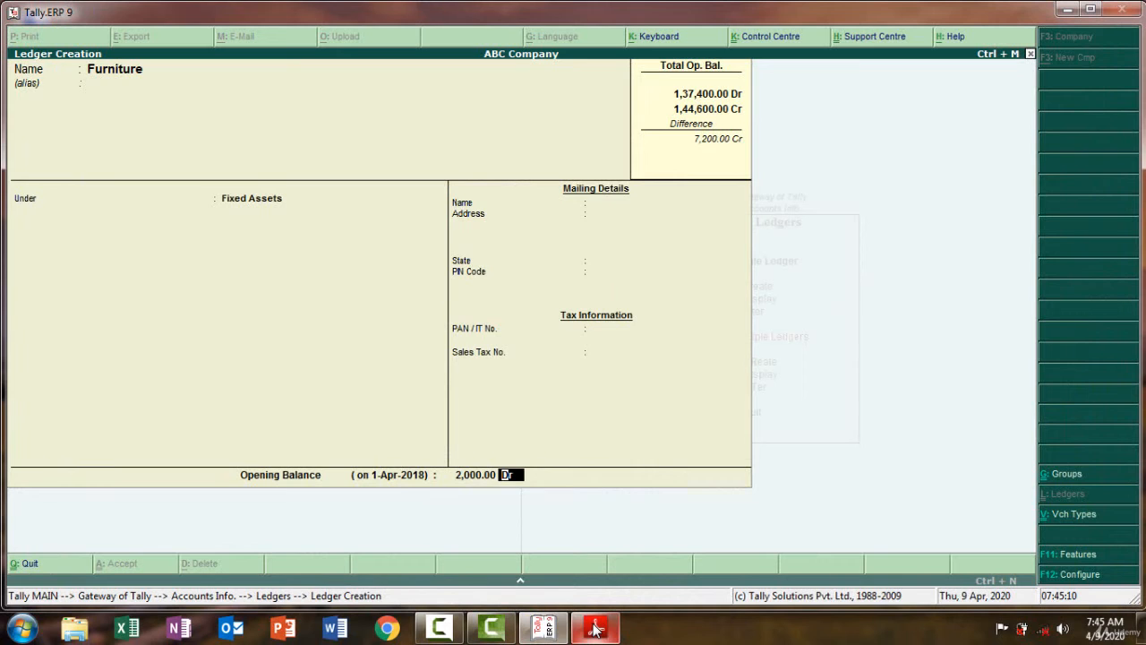
{"action": "key", "text": "Return"}
{"action": "key", "text": "Return"}
Copy the name Discount from the second Particular column of the trial balance PDF and switch back to Tally
{"action": "left_click", "coordinate": [596, 629]}
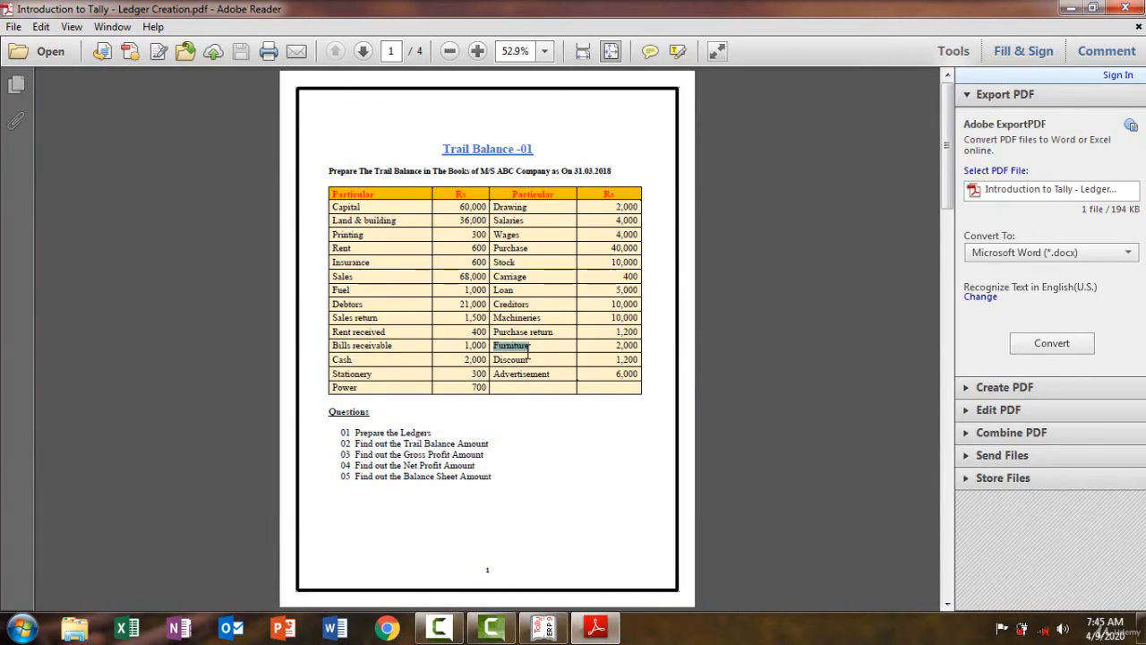
{"action": "left_click_drag", "start_coordinate": [529, 359], "coordinate": [493, 357]}
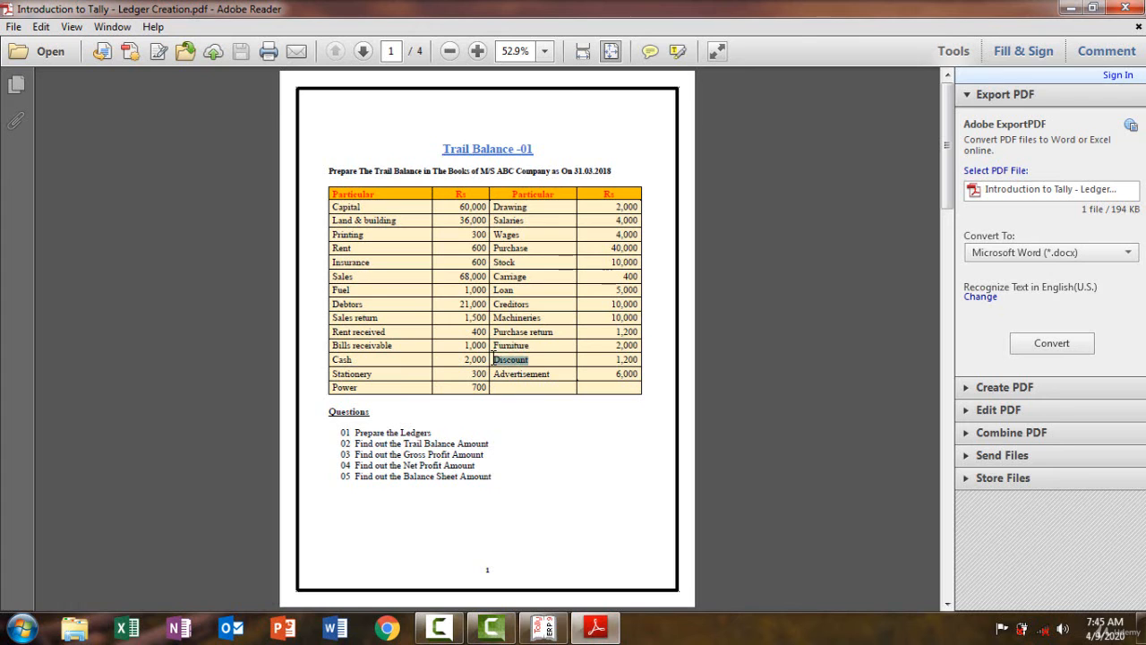
{"action": "left_click", "coordinate": [596, 629]}
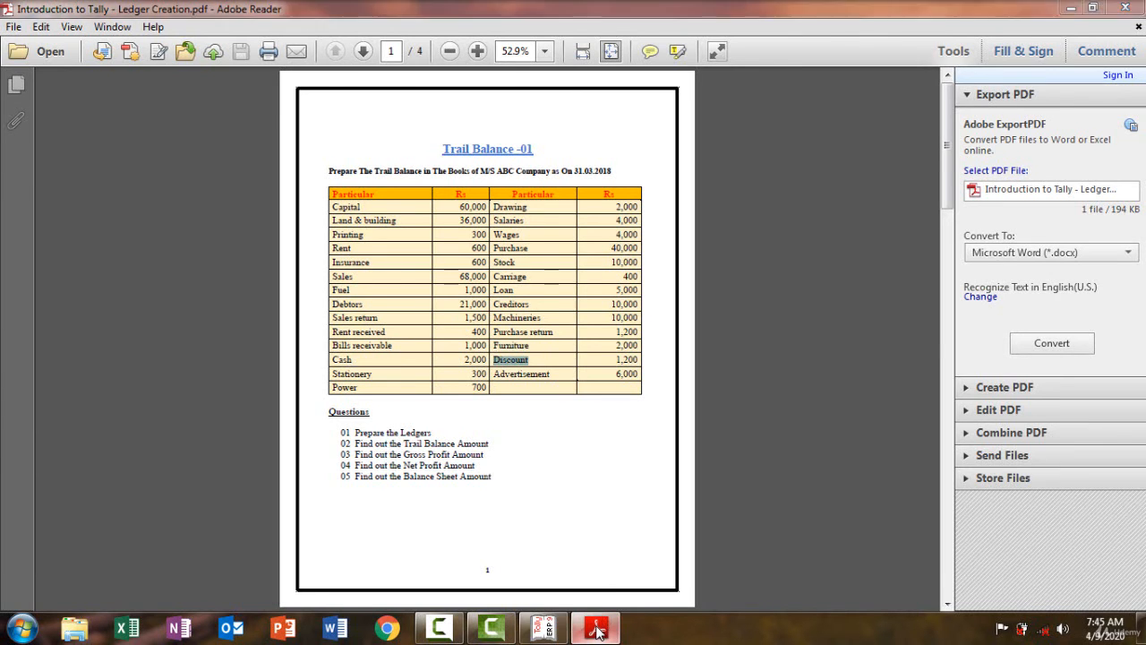
Name the new ledger Discount, leave the alias blank, and assign it to the Indirect Expenses group
{"action": "key", "text": "ctrl+alt+v"}
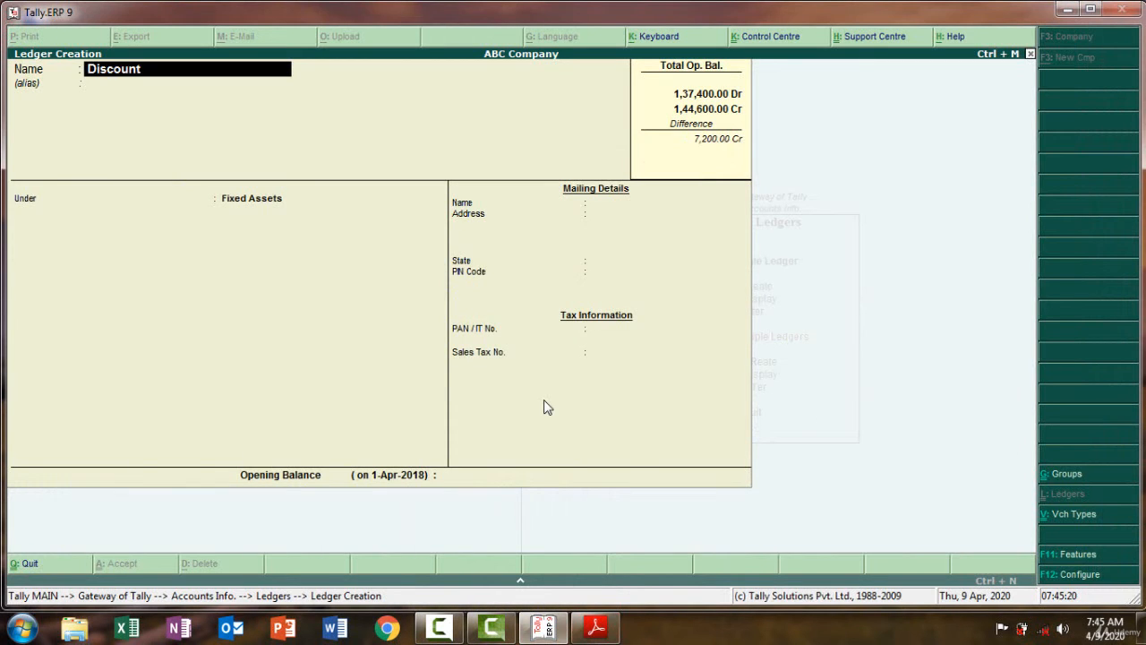
{"action": "key", "text": "Return"}
{"action": "key", "text": "Return"}
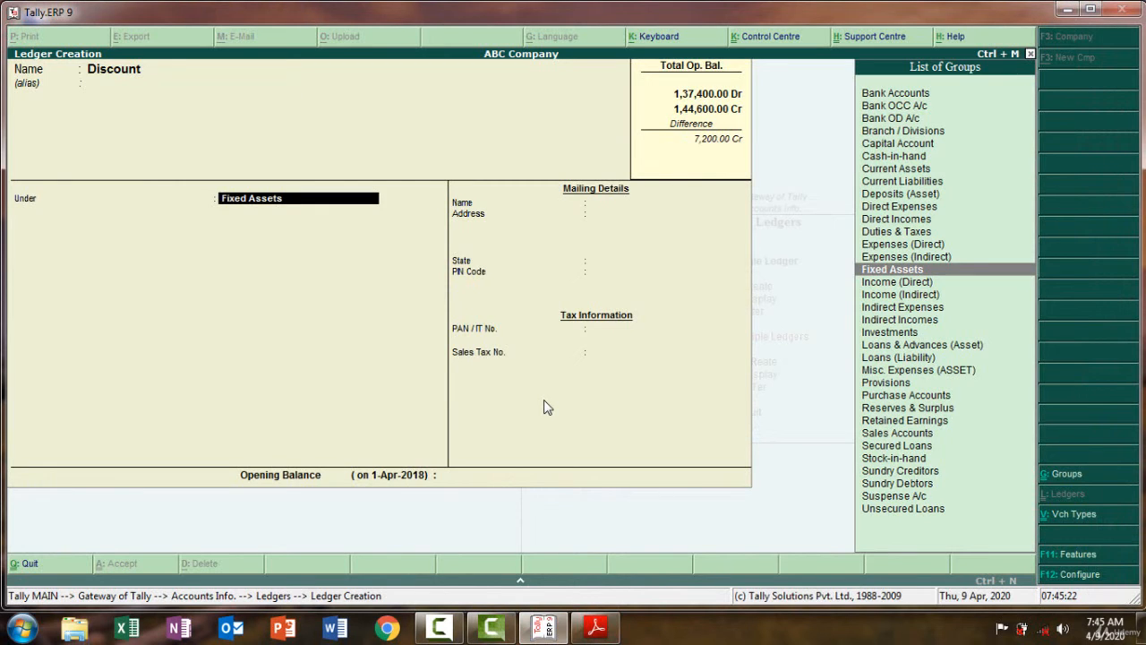
{"action": "type", "text": "i"}
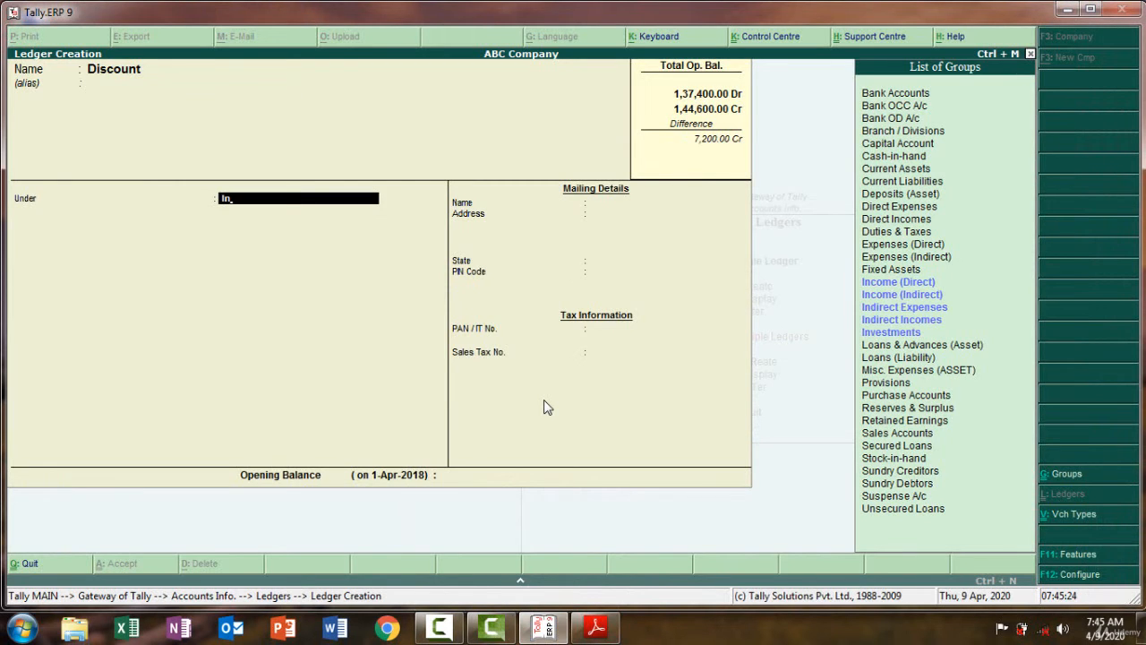
{"action": "type", "text": "nd"}
{"action": "key", "text": "Return"}
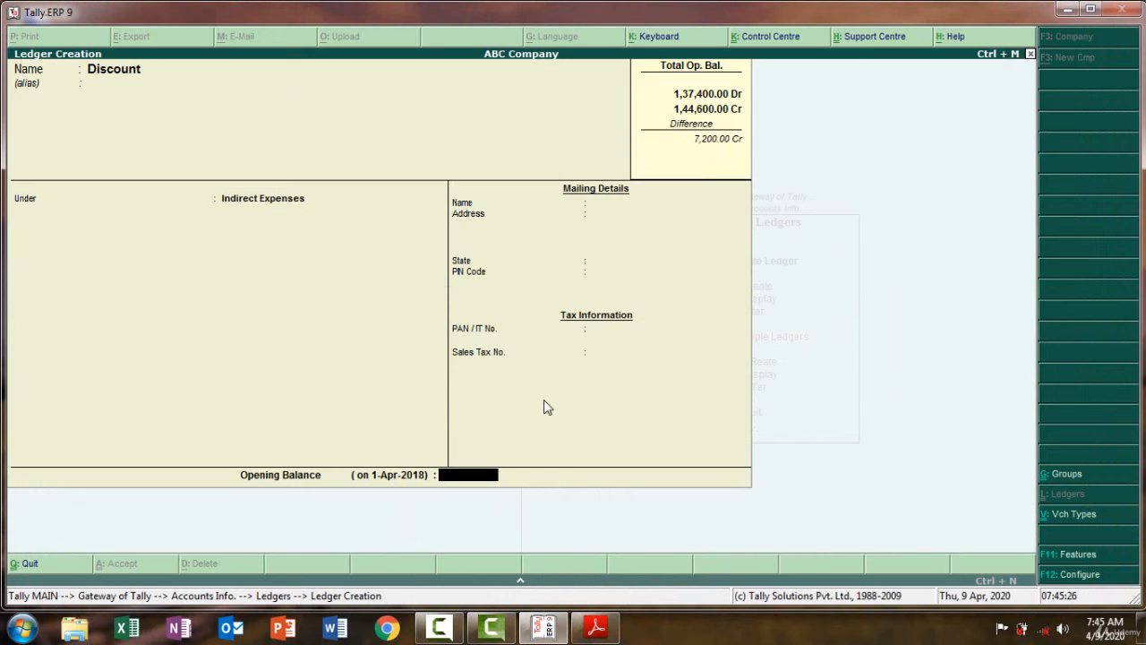
Check the Discount amount in the PDF, set the ledger's opening balance to 1,200 Dr, and save it
{"action": "left_click", "coordinate": [604, 634]}
{"action": "left_click", "coordinate": [605, 634]}
{"action": "type", "text": "12"}
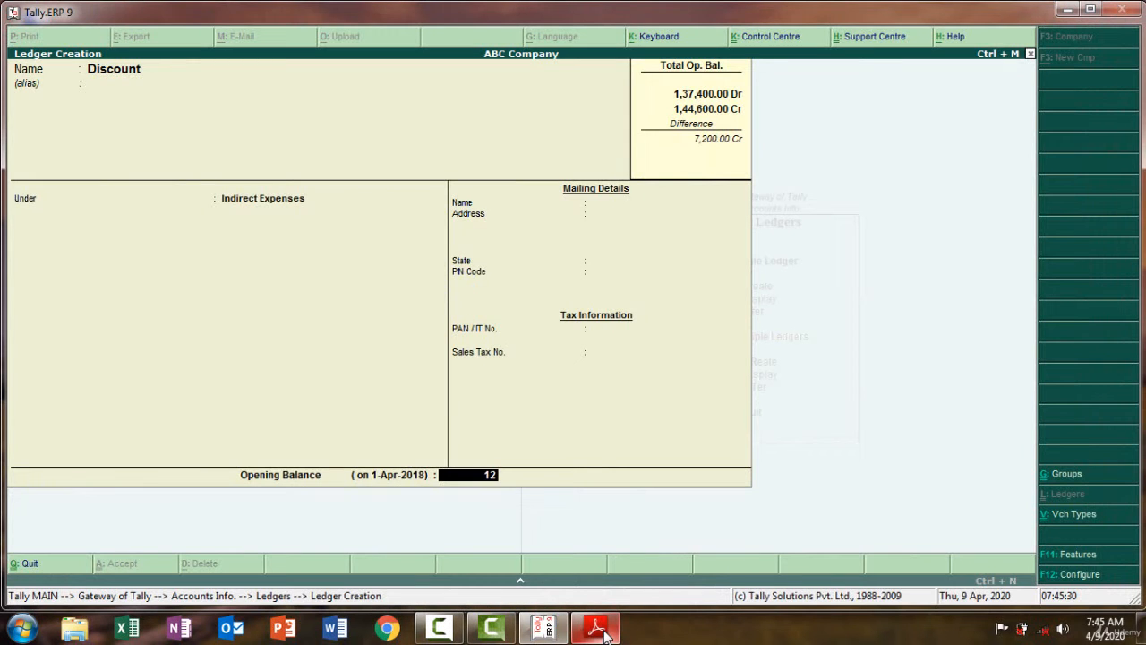
{"action": "type", "text": "00"}
{"action": "key", "text": "Return"}
{"action": "key", "text": "Return"}
{"action": "key", "text": "Return"}
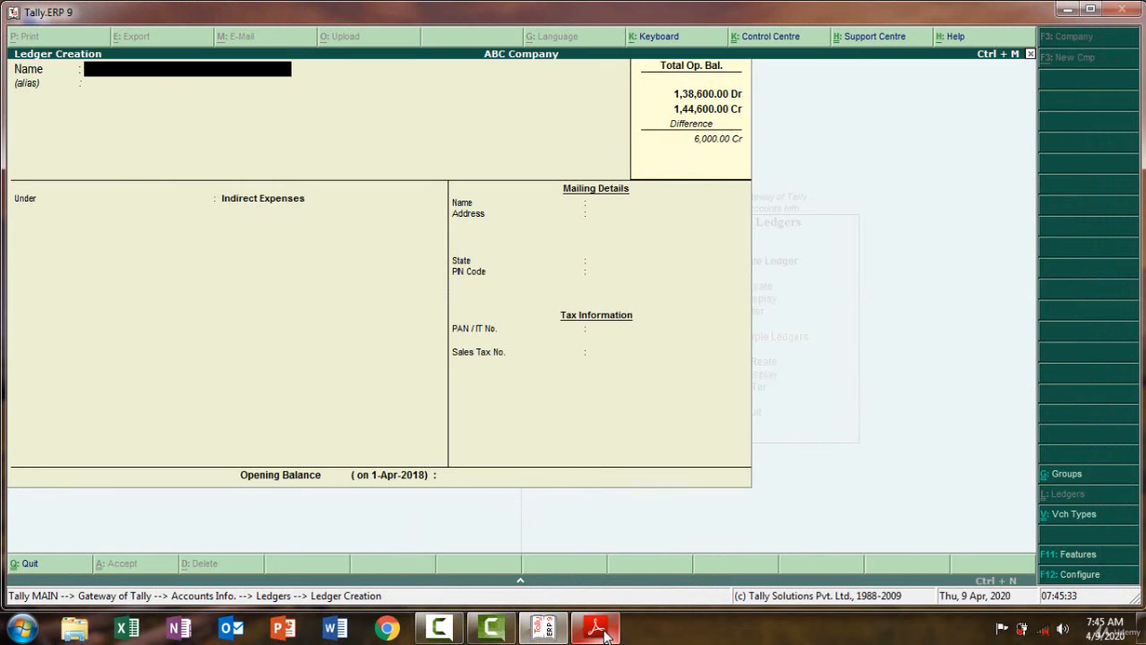
Copy the name Advertisement from the last row of the trial balance PDF's second Particular column and switch back to Tally
{"action": "left_click", "coordinate": [604, 634]}
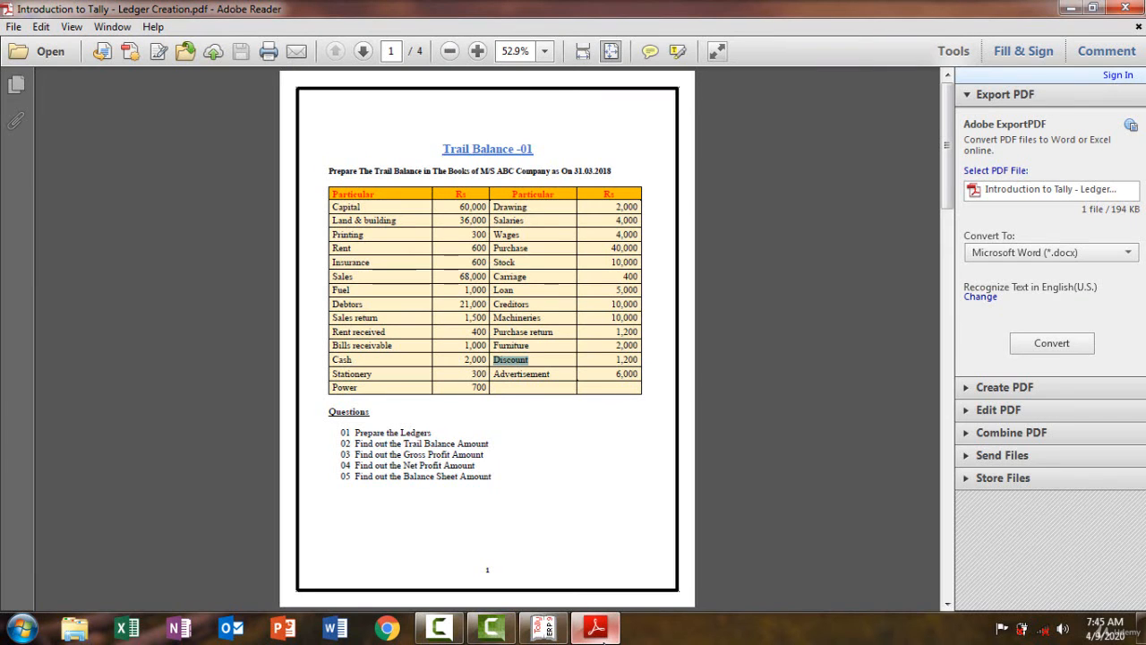
{"action": "left_click", "coordinate": [600, 634]}
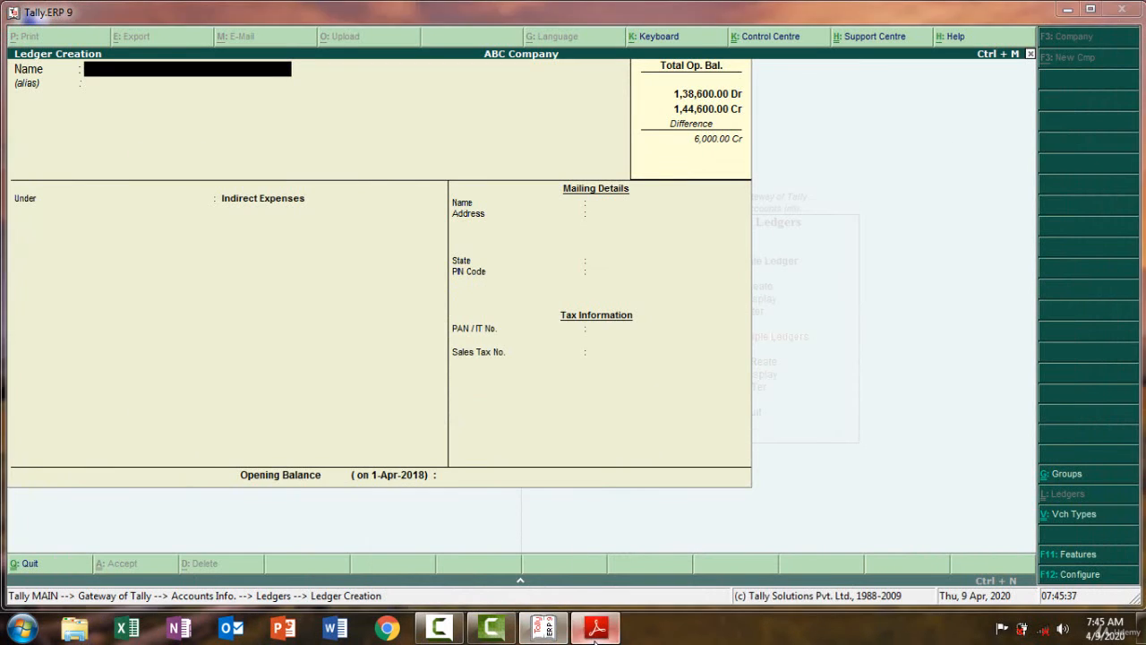
{"action": "left_click", "coordinate": [596, 634]}
{"action": "left_click_drag", "start_coordinate": [551, 375], "coordinate": [500, 382]}
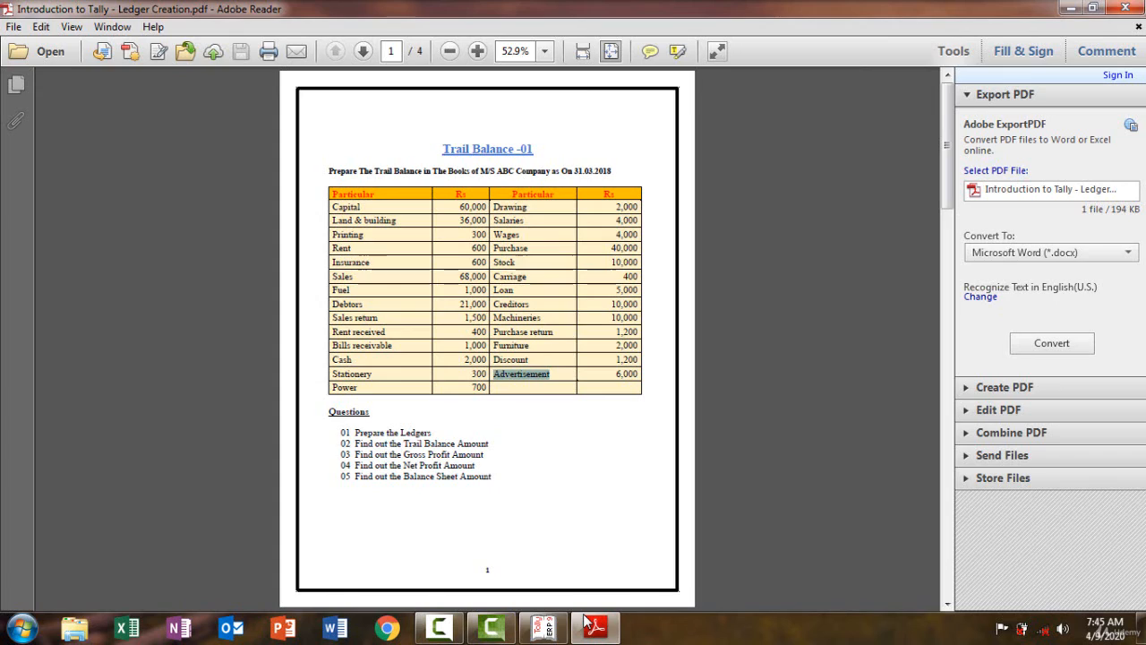
{"action": "left_click", "coordinate": [544, 627]}
Name the new ledger Advertisement, leave the alias blank, and keep it under the Indirect Expenses group
{"action": "key", "text": "ctrl+alt+v"}
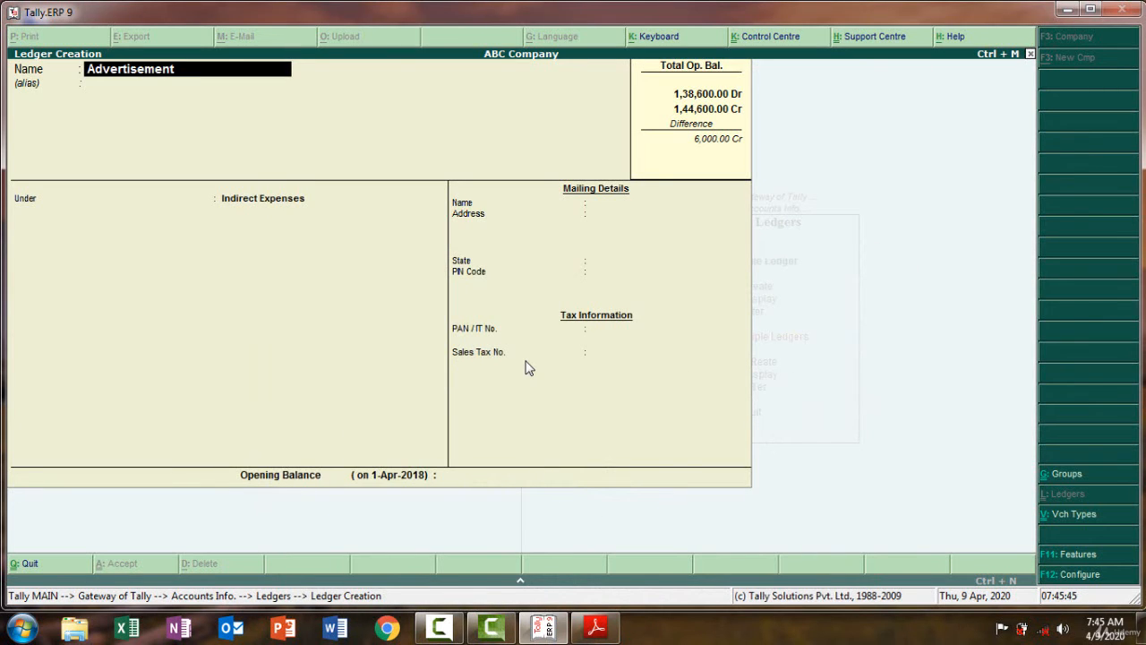
{"action": "key", "text": "Return"}
{"action": "key", "text": "Return"}
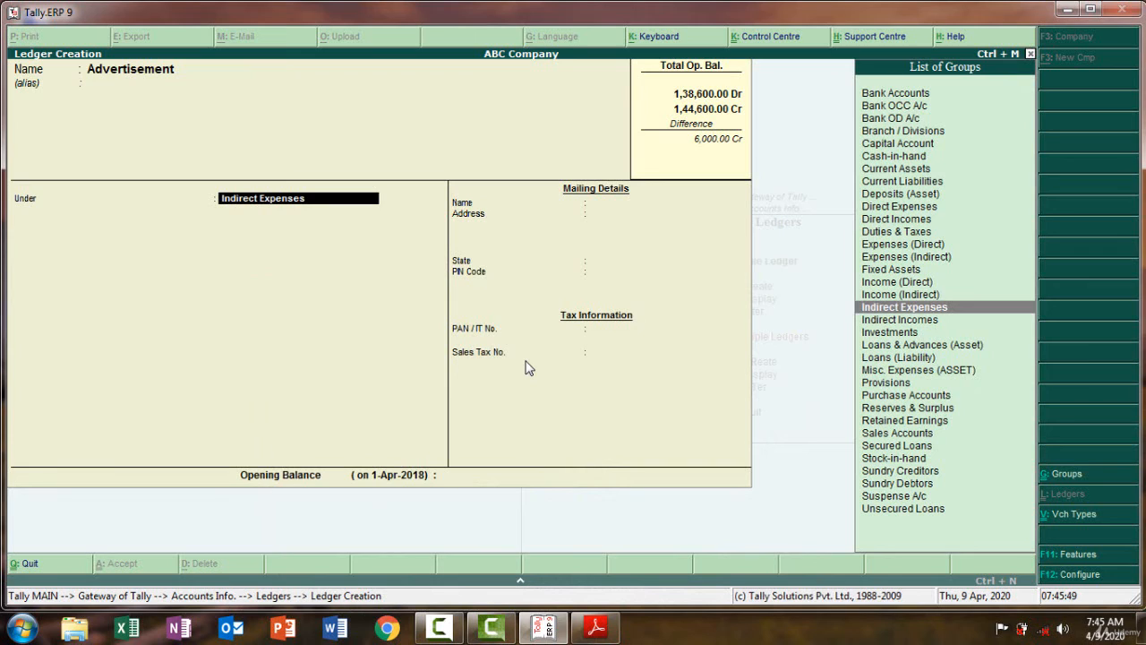
{"action": "key", "text": "Return"}
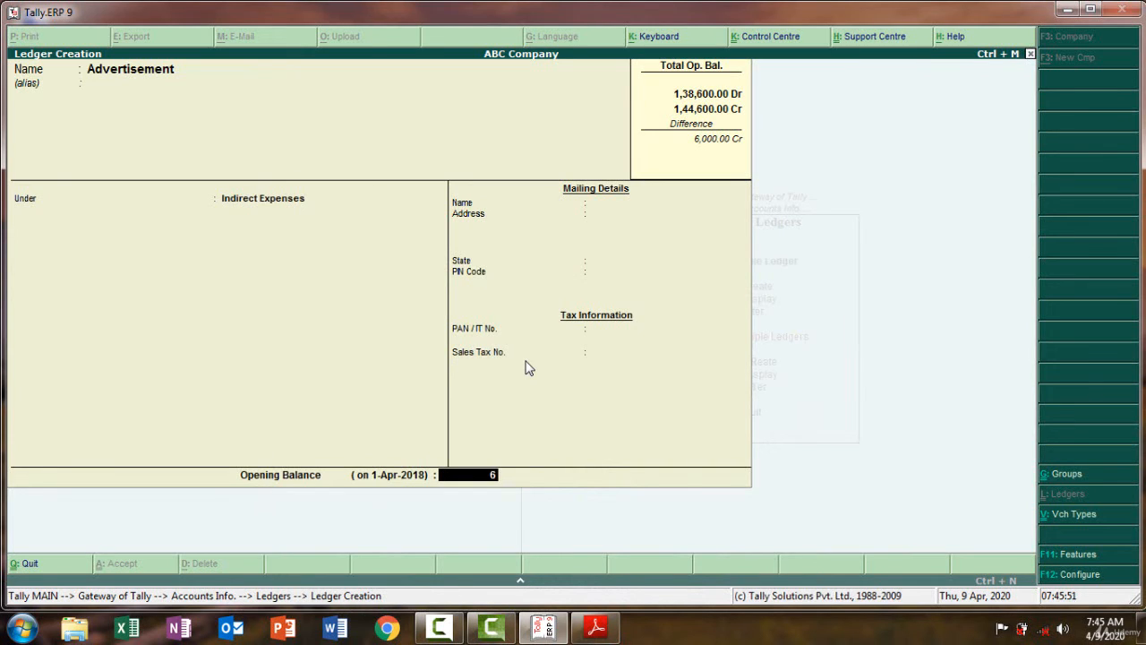
Set the Advertisement ledger's opening balance to 6,000 Dr, save it, and switch to the trial balance PDF in Adobe Reader
{"action": "key", "text": "Return"}
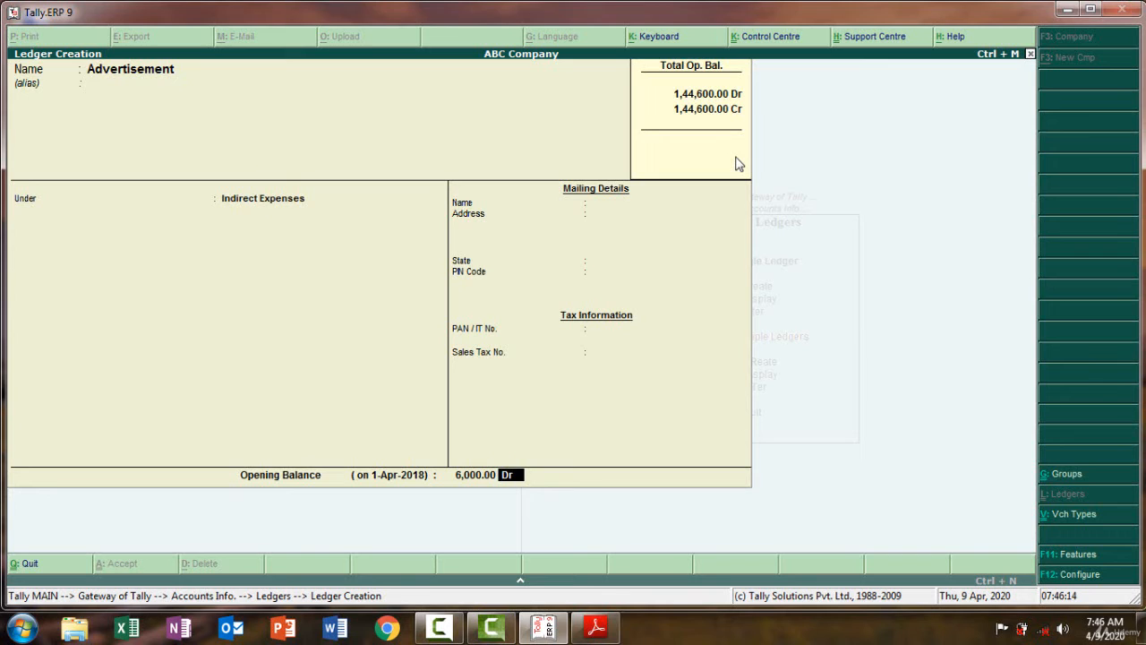
{"action": "key", "text": "Return"}
{"action": "key", "text": "Return"}
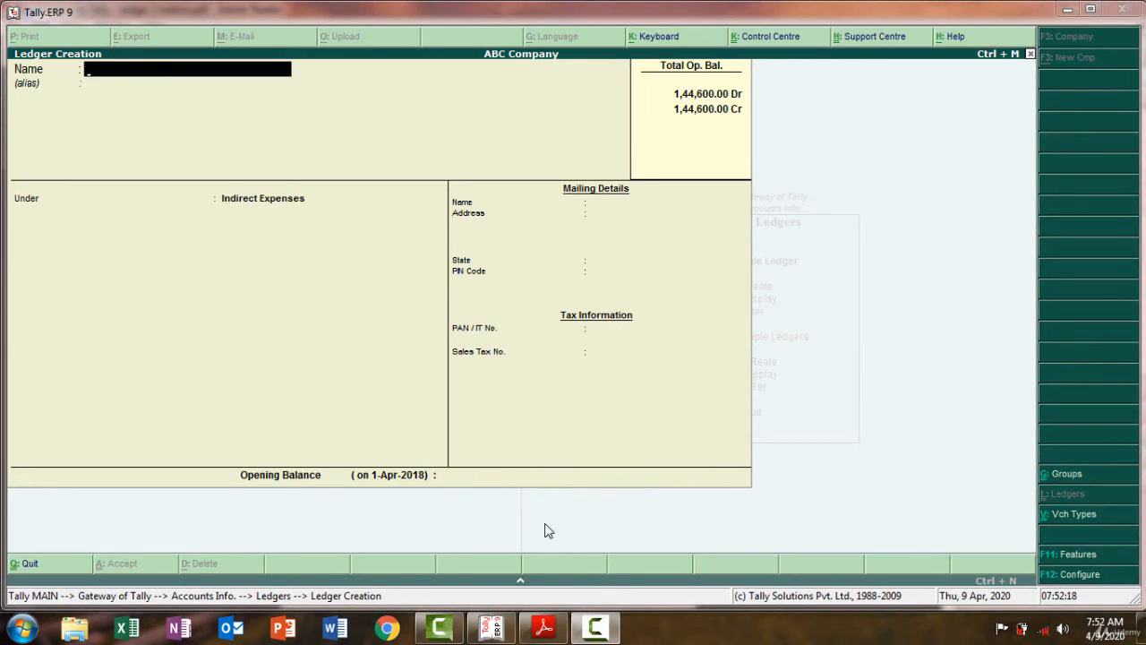
{"action": "left_click", "coordinate": [543, 627]}
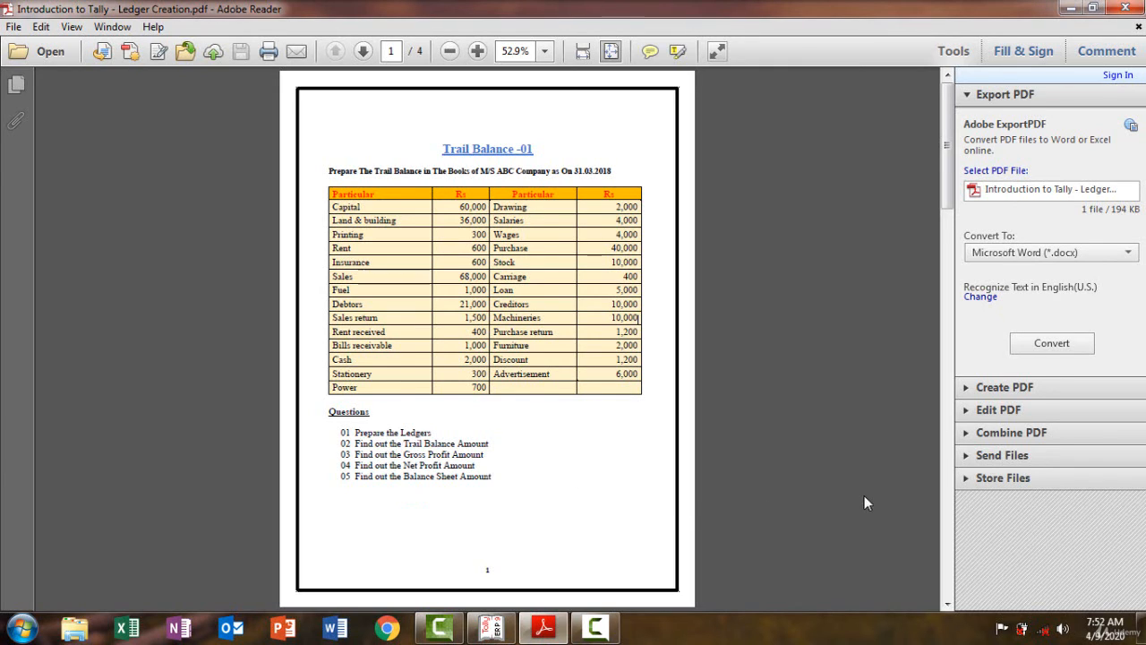
Check the Answer page of the PDF, switch to Tally, and exit Ledger Creation back to the Gateway of Tally
{"action": "left_click", "coordinate": [942, 523]}
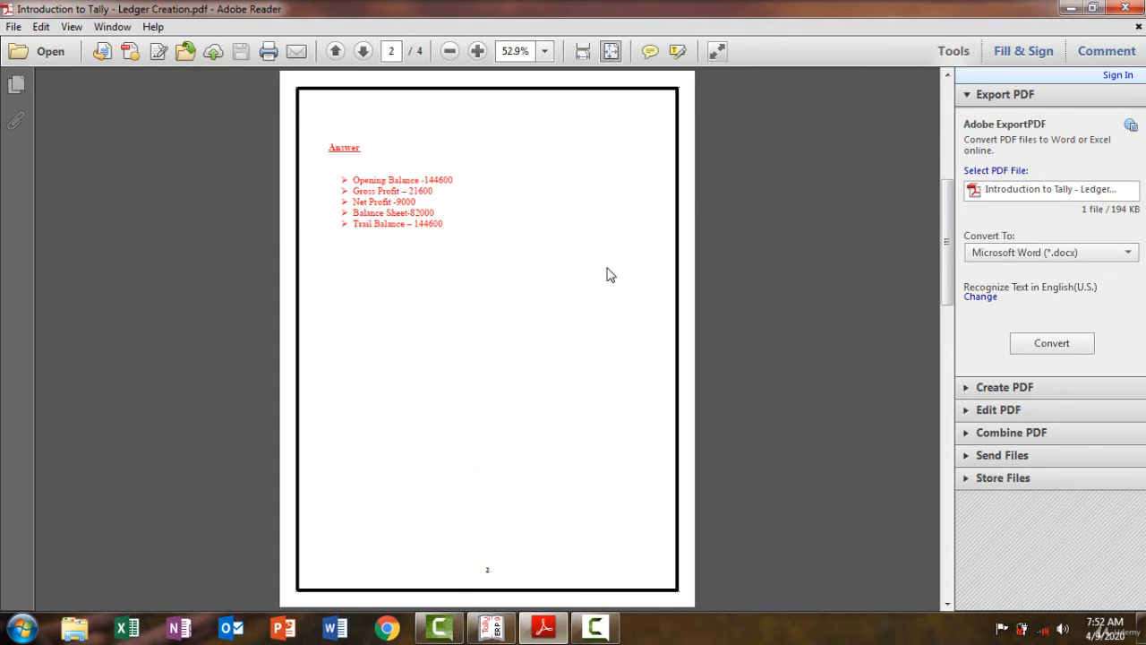
{"action": "left_click", "coordinate": [471, 633]}
{"action": "key", "text": "Escape"}
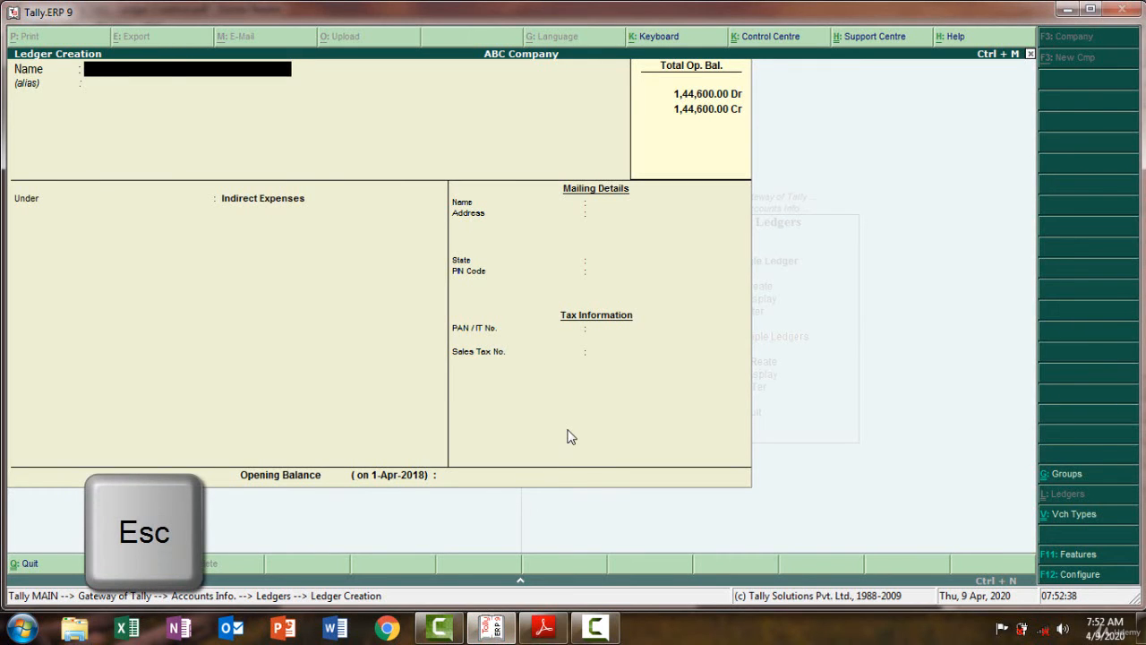
{"action": "key", "text": "Escape"}
{"action": "key", "text": "Escape"}
{"action": "key", "text": "Escape"}
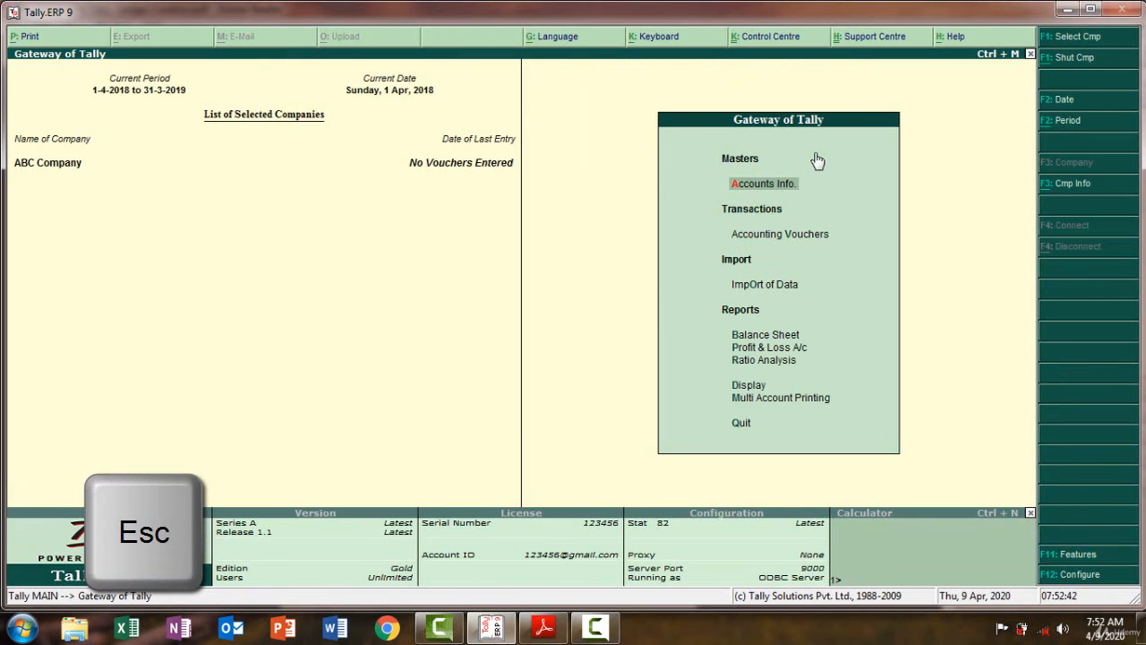
Display ABC Company's Trial Balance report and expand it to the detailed view with the ledgers under each group
{"action": "left_click", "coordinate": [743, 386]}
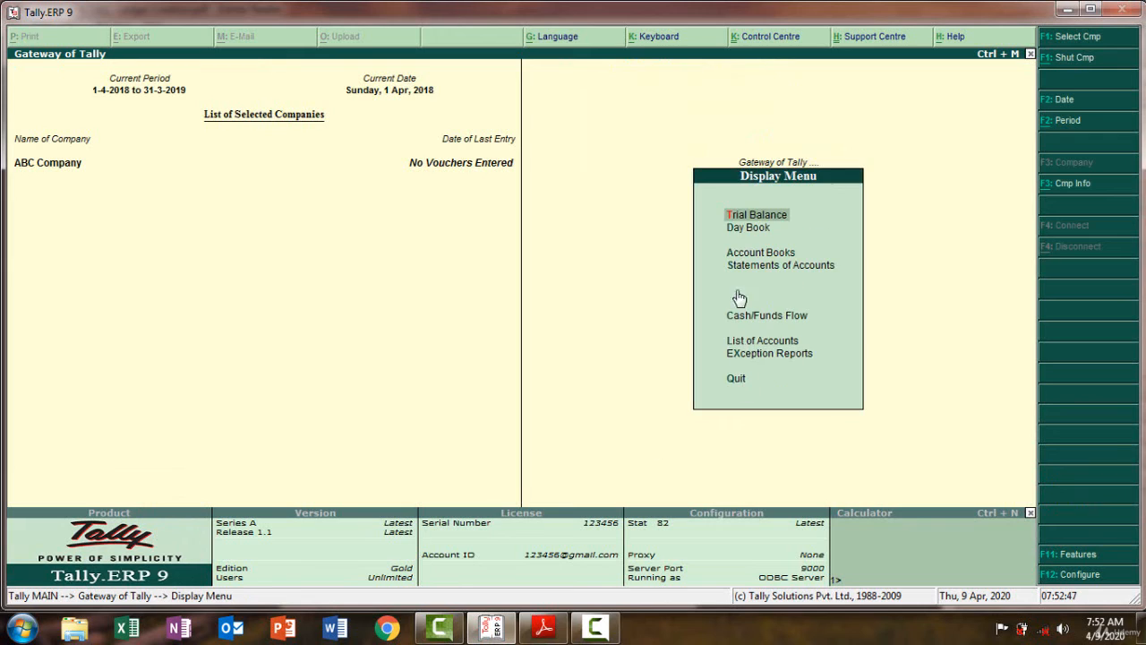
{"action": "left_click", "coordinate": [752, 218]}
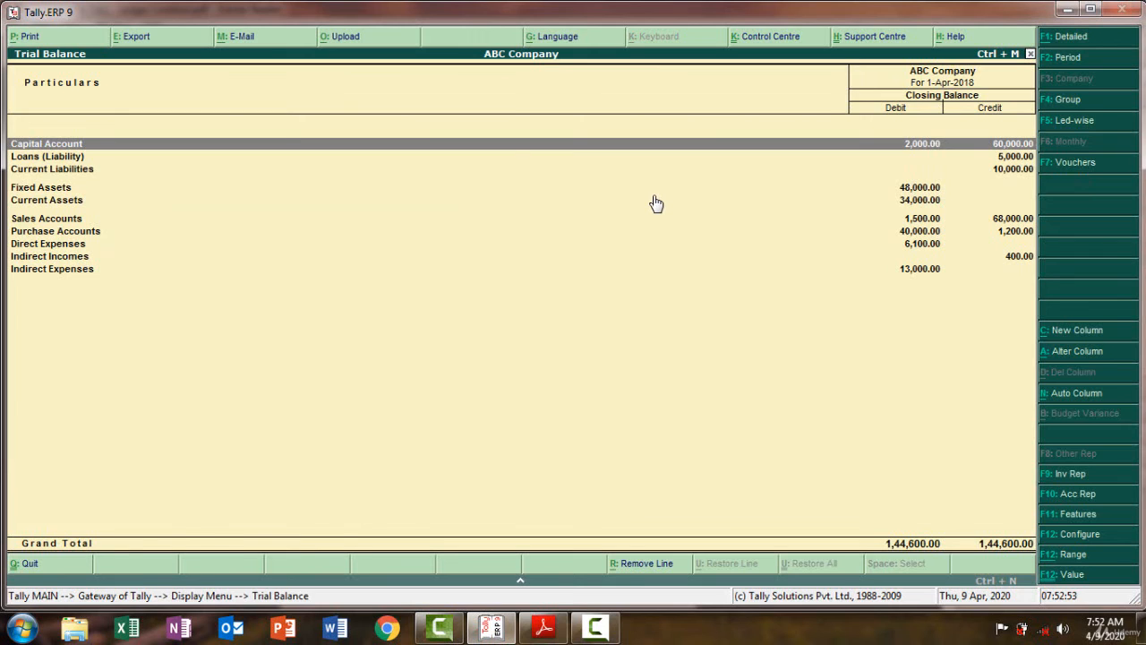
{"action": "key", "text": "alt+F1"}
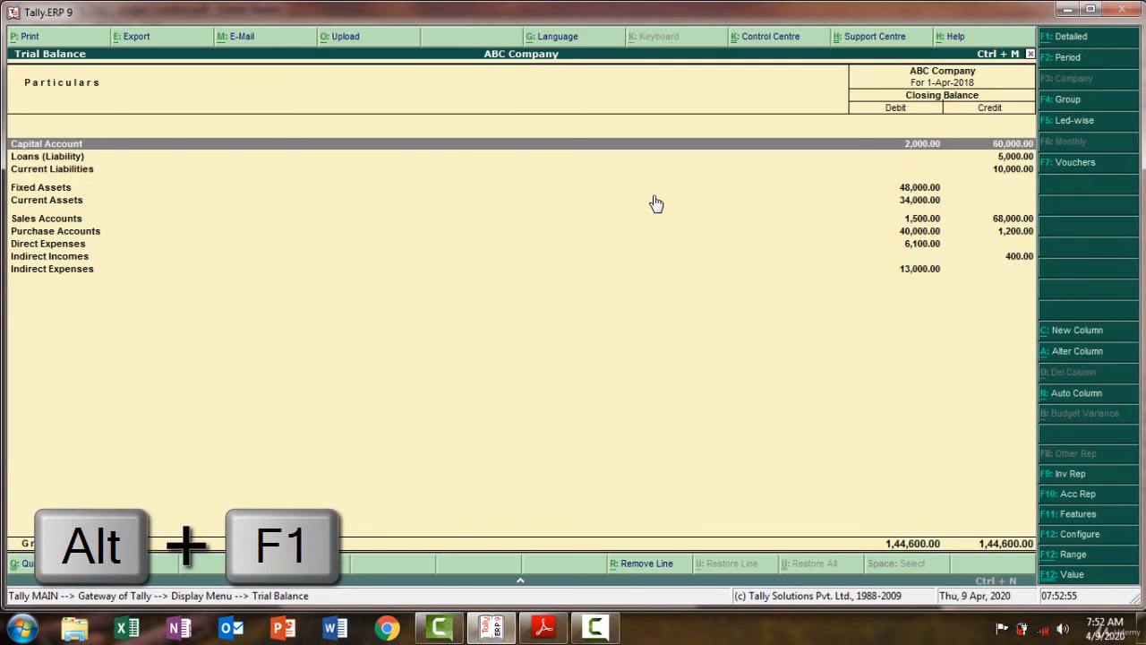
{"action": "key", "text": "alt+F1"}
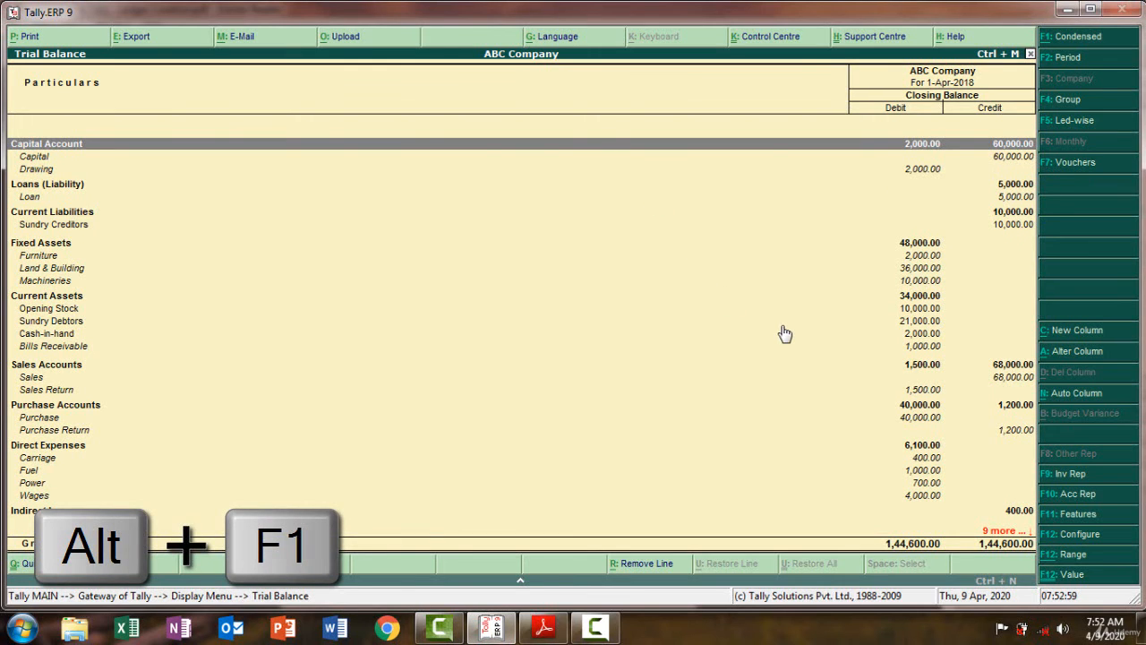
Go through the detailed Trial Balance line by line from Capital Account to Sales Accounts
{"action": "key", "text": "Down"}
{"action": "key", "text": "Down"}
{"action": "key", "text": "Down"}
{"action": "key", "text": "Down"}
{"action": "key", "text": "Down"}
{"action": "key", "text": "Down"}
{"action": "key", "text": "Down"}
{"action": "key", "text": "Down"}
{"action": "key", "text": "Down"}
{"action": "key", "text": "Down"}
{"action": "key", "text": "Down"}
{"action": "key", "text": "Down"}
{"action": "key", "text": "Down"}
{"action": "key", "text": "Down"}
{"action": "key", "text": "Down"}
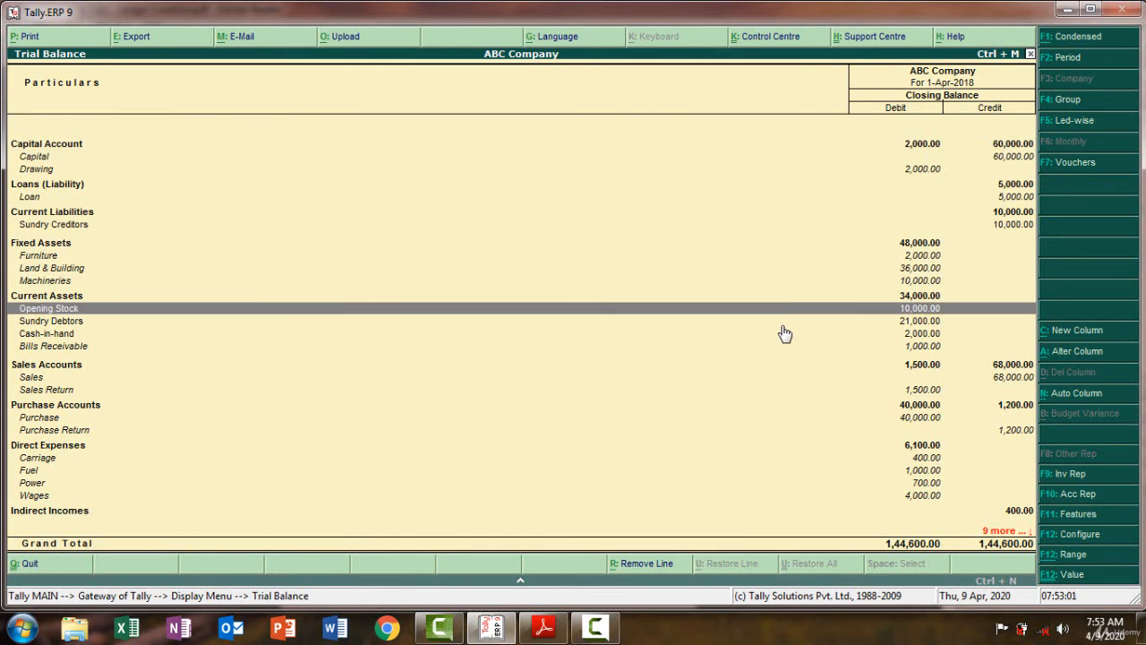
{"action": "key", "text": "Down"}
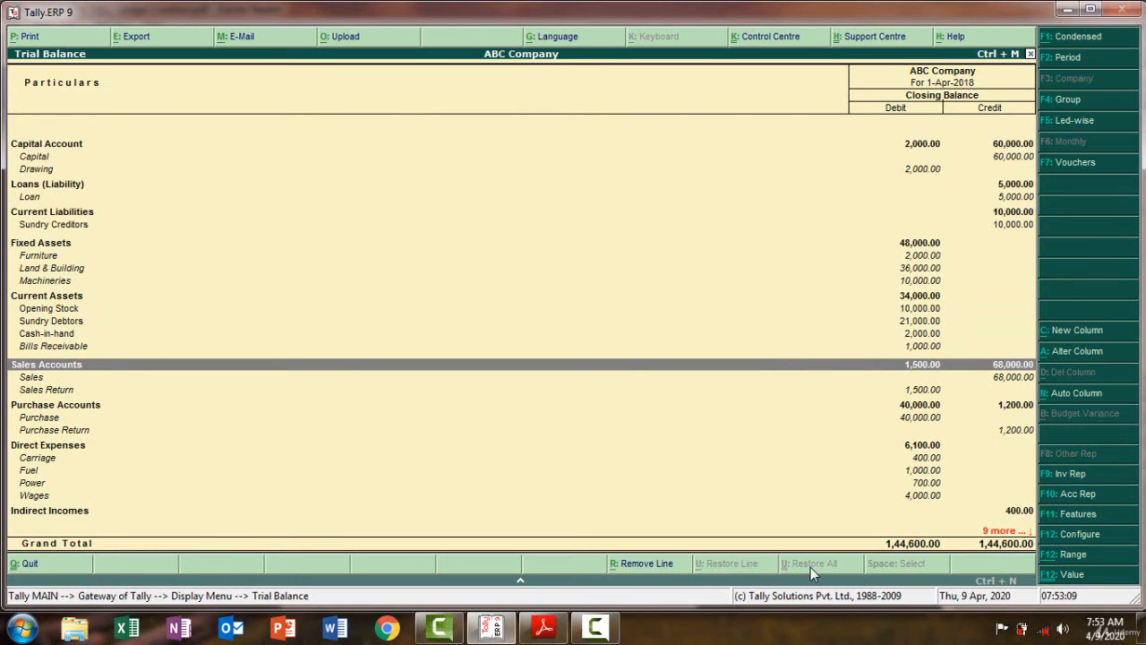
Compare the Trial Balance grand total with the PDF's Answer page in Adobe Reader and reread the questions on page 1
{"action": "mouse_move", "coordinate": [543, 634]}
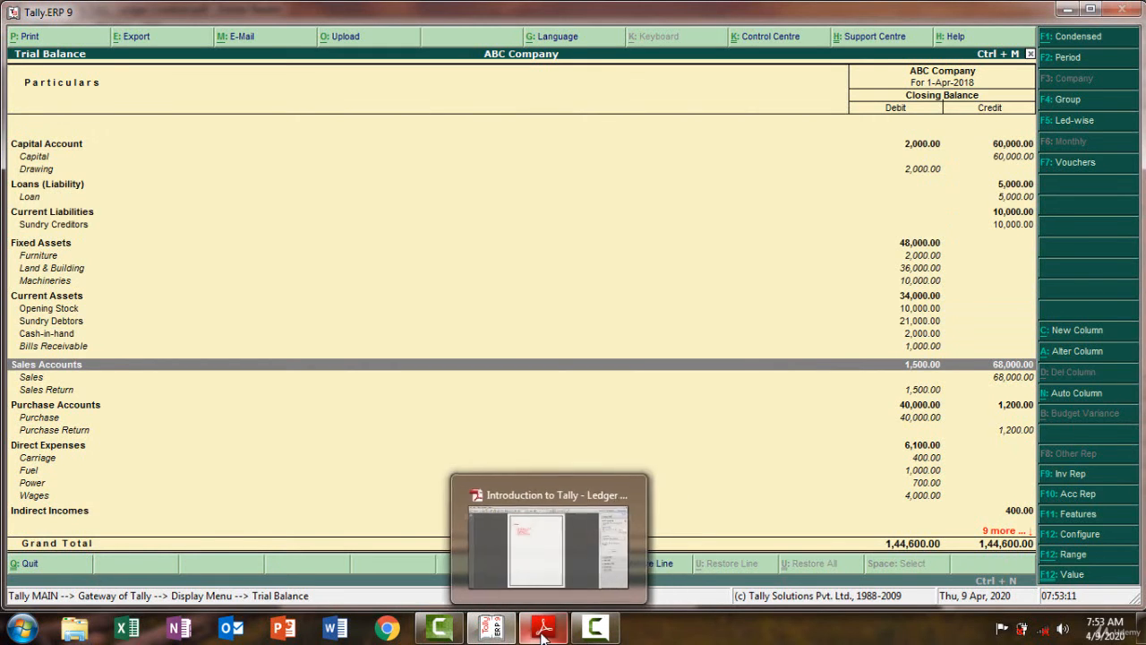
{"action": "left_click", "coordinate": [548, 537]}
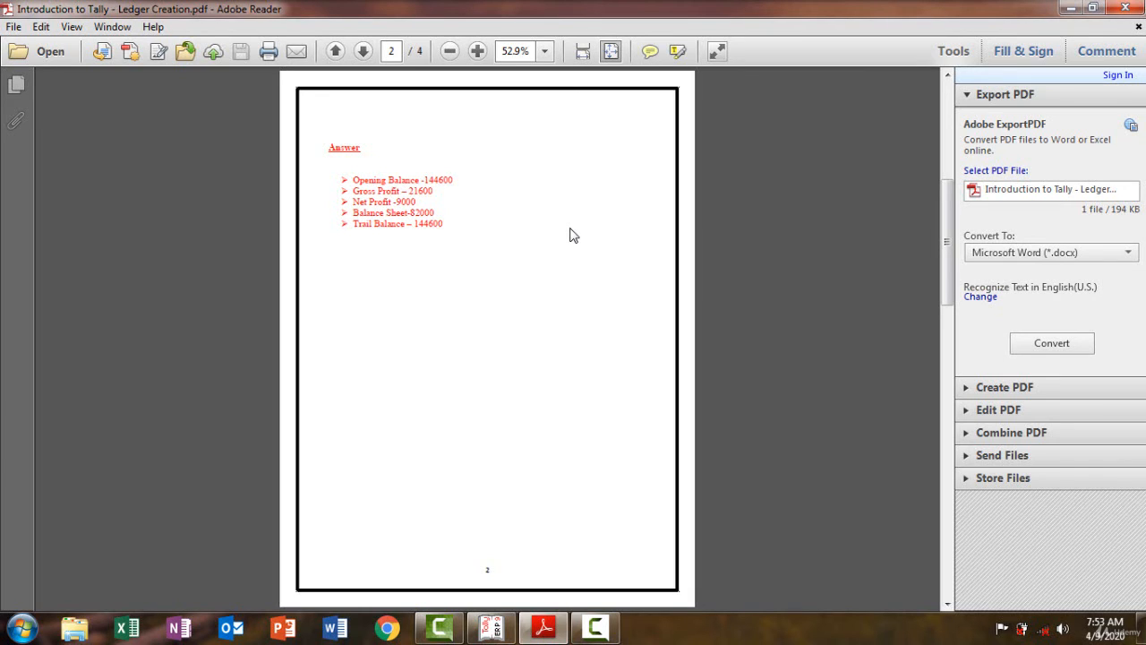
{"action": "left_click", "coordinate": [553, 640]}
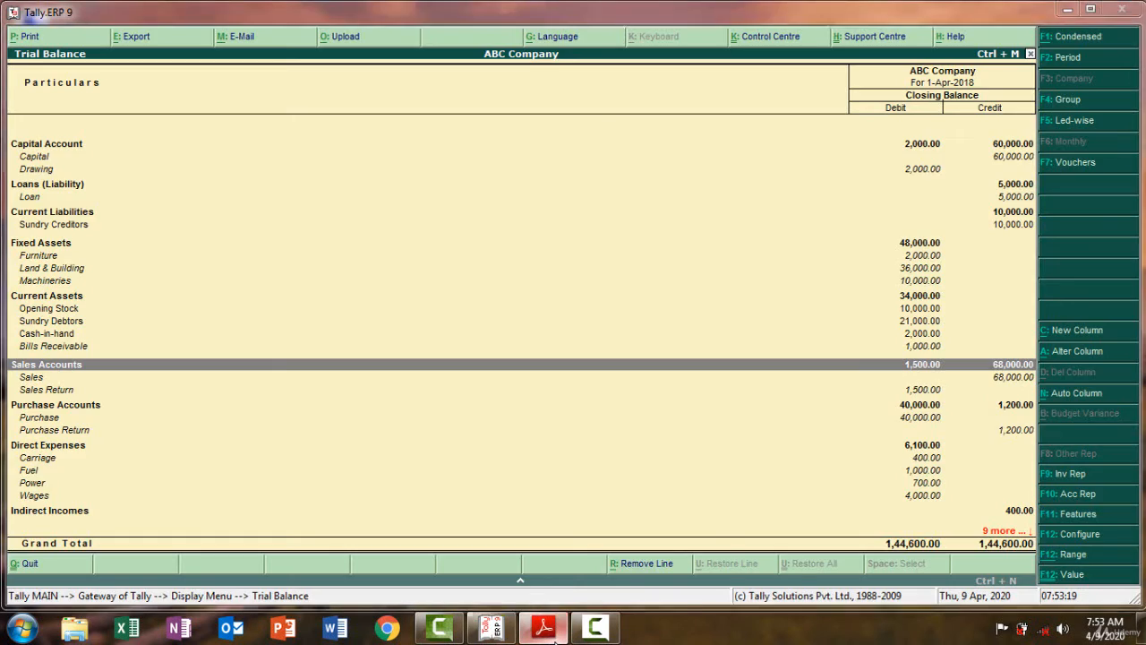
{"action": "left_click", "coordinate": [550, 632]}
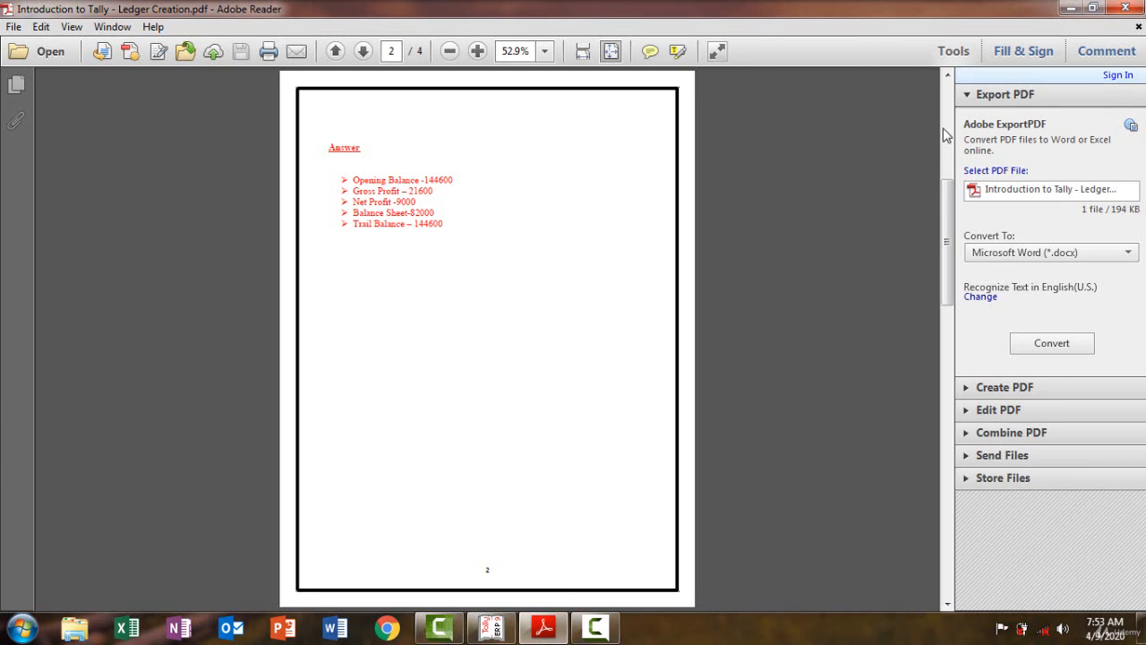
{"action": "scroll", "coordinate": [846, 205], "scroll_direction": "up", "scroll_amount": 2}
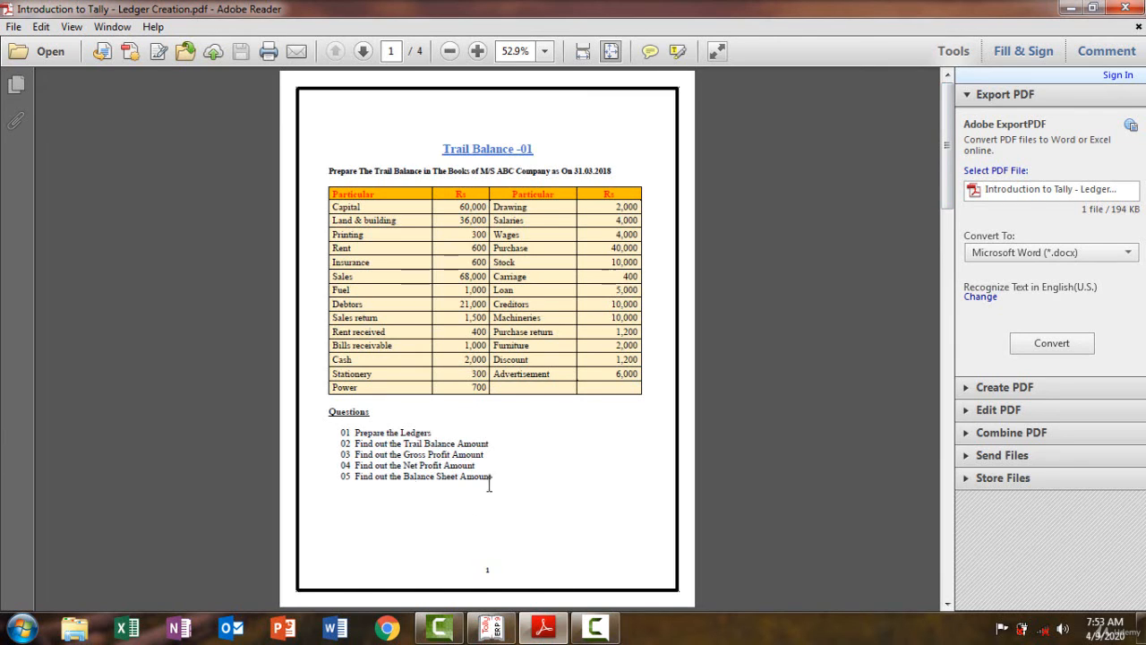
{"action": "mouse_move", "coordinate": [545, 632]}
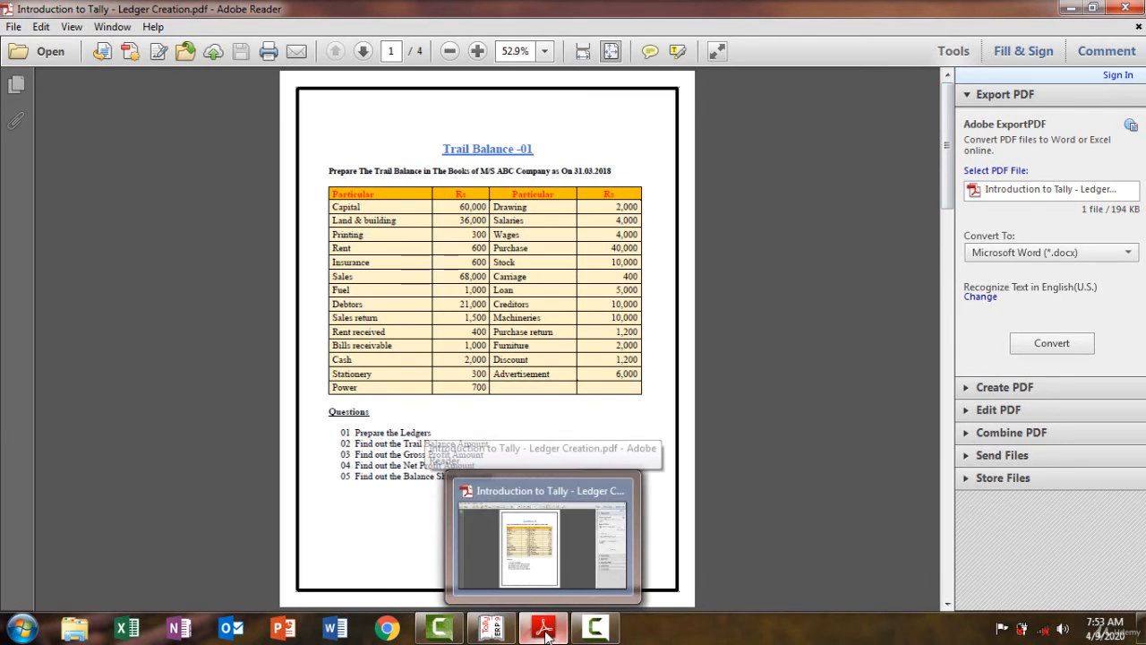
Switch to Tally, leave the Trial Balance, and open the Profit & Loss A/c in detailed view
{"action": "left_click", "coordinate": [490, 629]}
{"action": "key", "text": "Escape"}
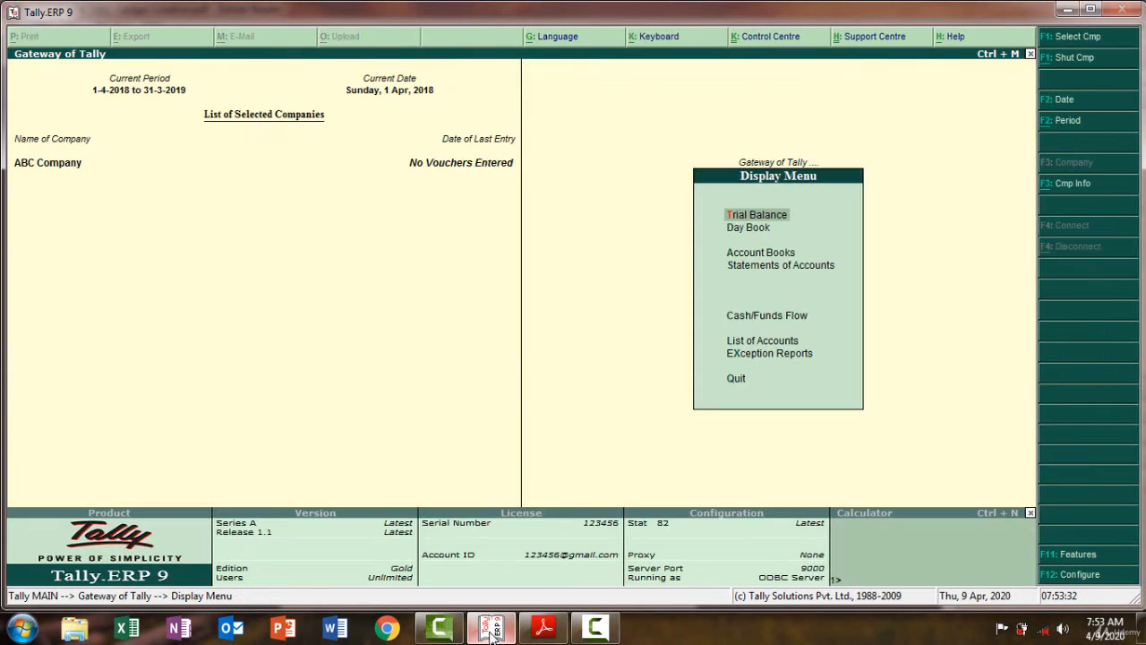
{"action": "key", "text": "Escape"}
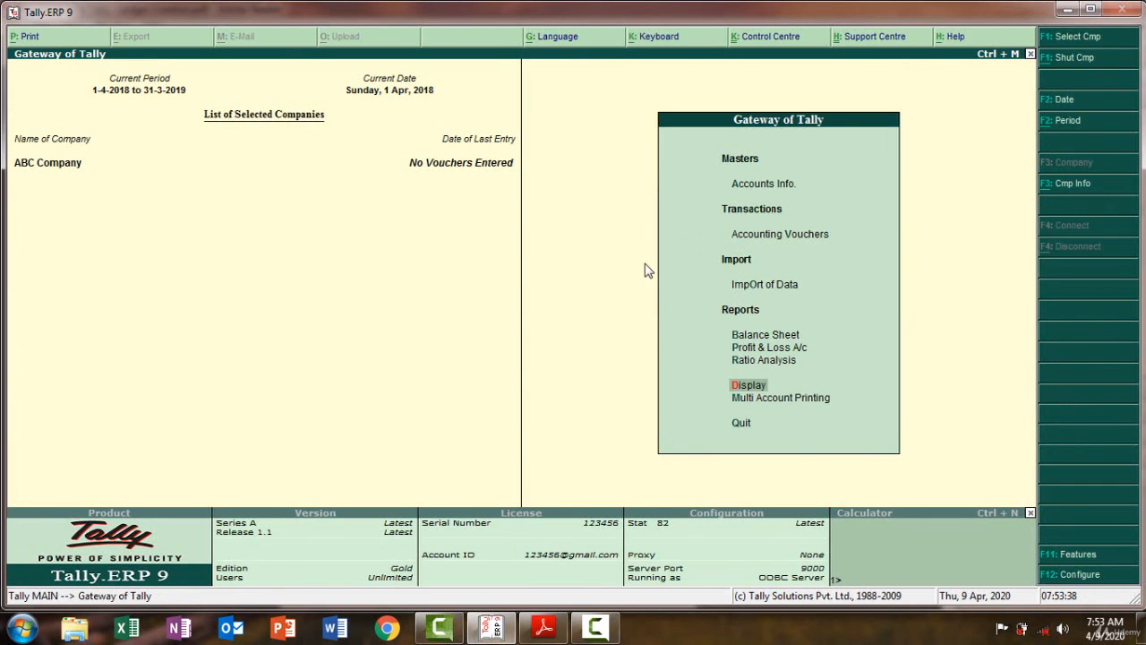
{"action": "key", "text": "p"}
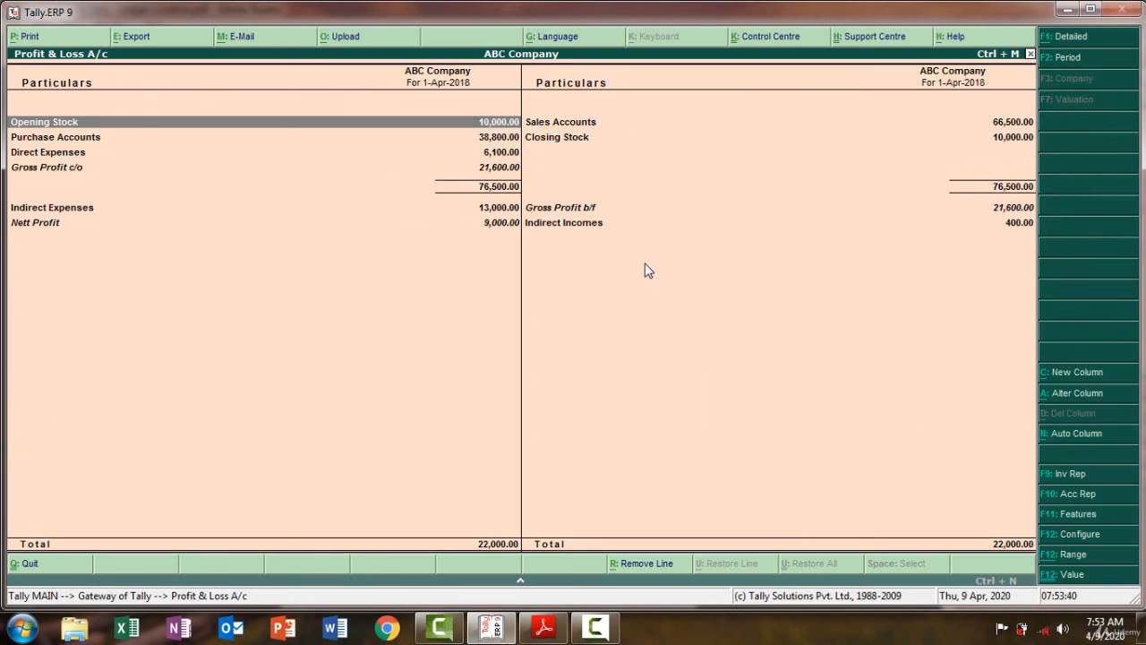
{"action": "key", "text": "alt+F1"}
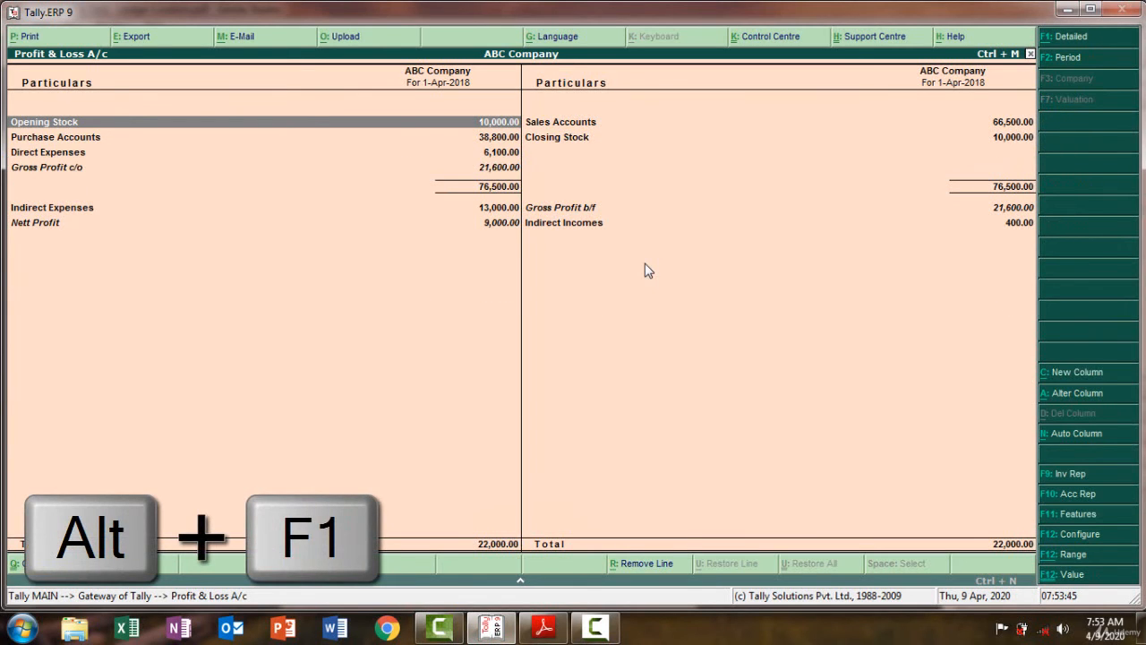
{"action": "key", "text": "alt+F1"}
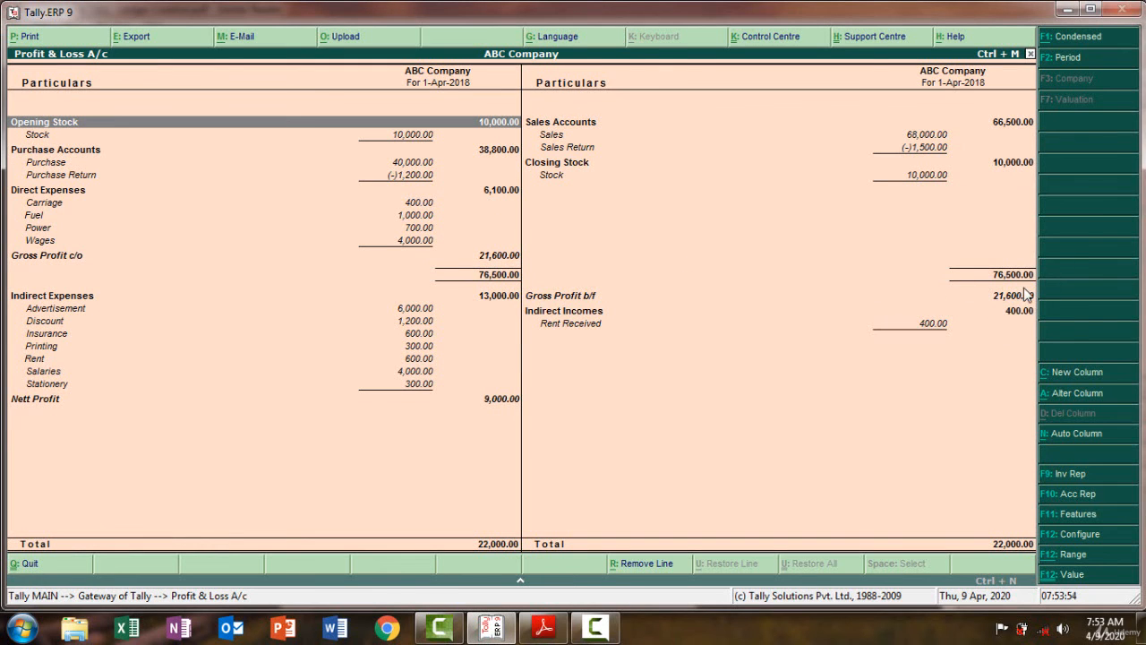
Compare the gross profit in the Profit & Loss A/c with the figure on the PDF's Answer page
{"action": "left_click", "coordinate": [544, 628]}
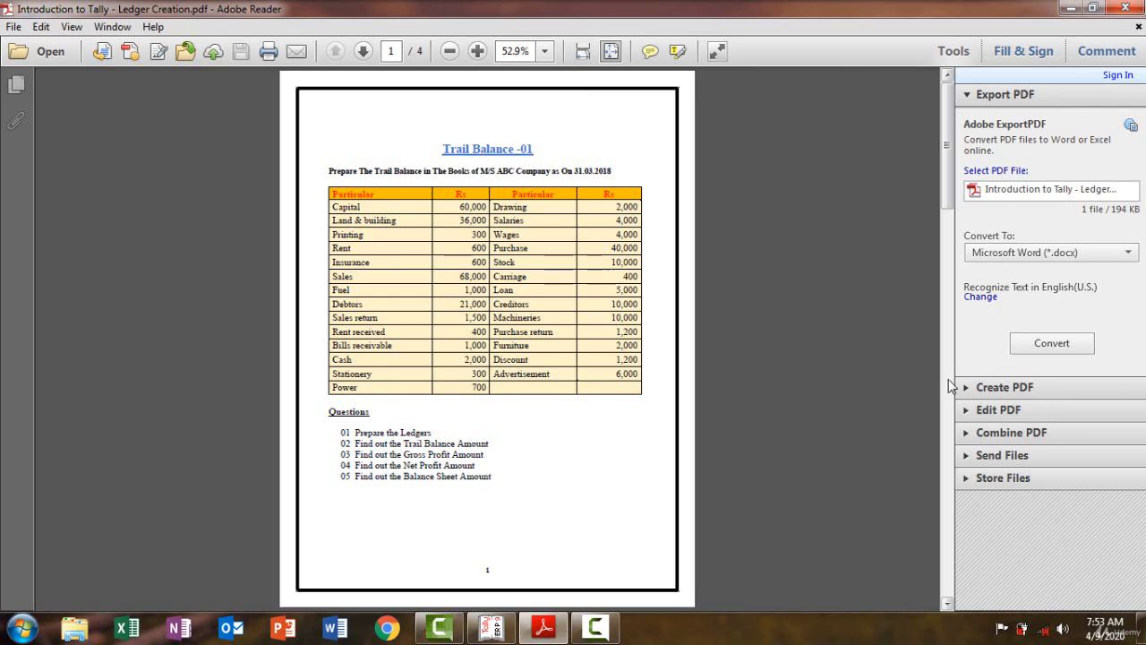
{"action": "scroll", "coordinate": [504, 224], "scroll_direction": "down", "scroll_amount": 1}
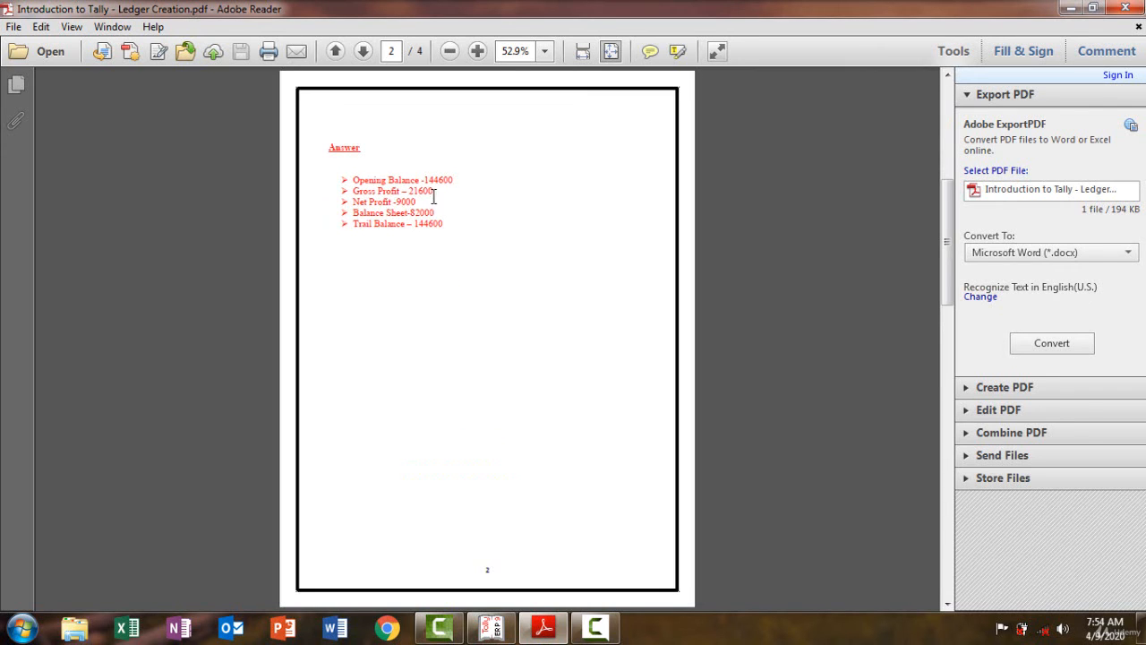
{"action": "left_click", "coordinate": [548, 628]}
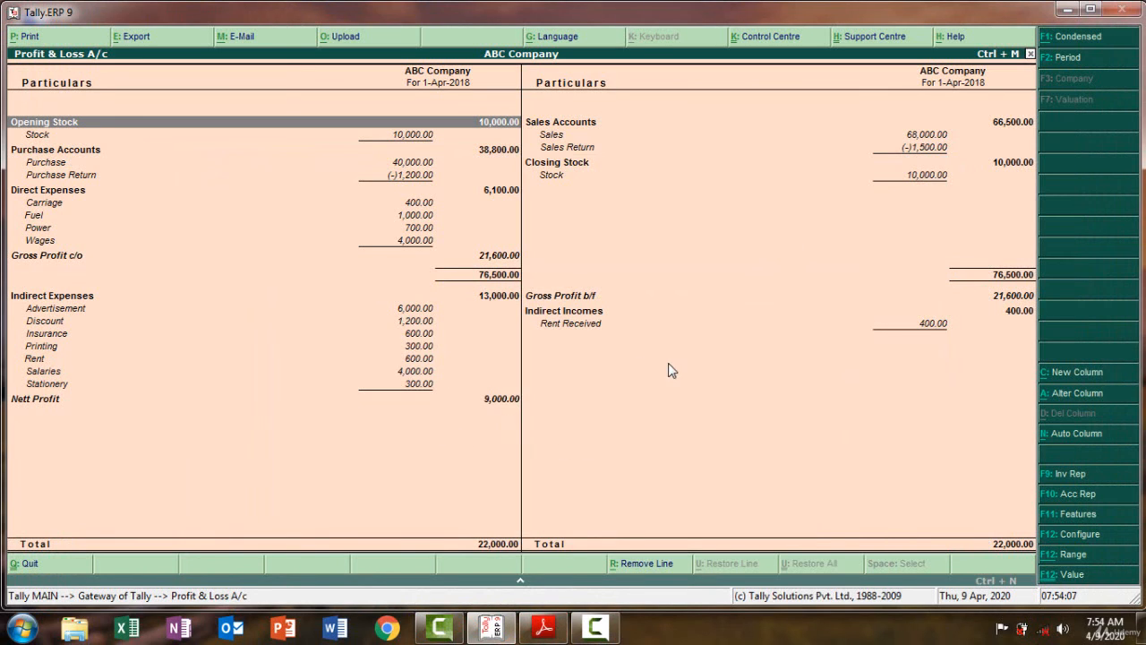
{"action": "left_click", "coordinate": [545, 627]}
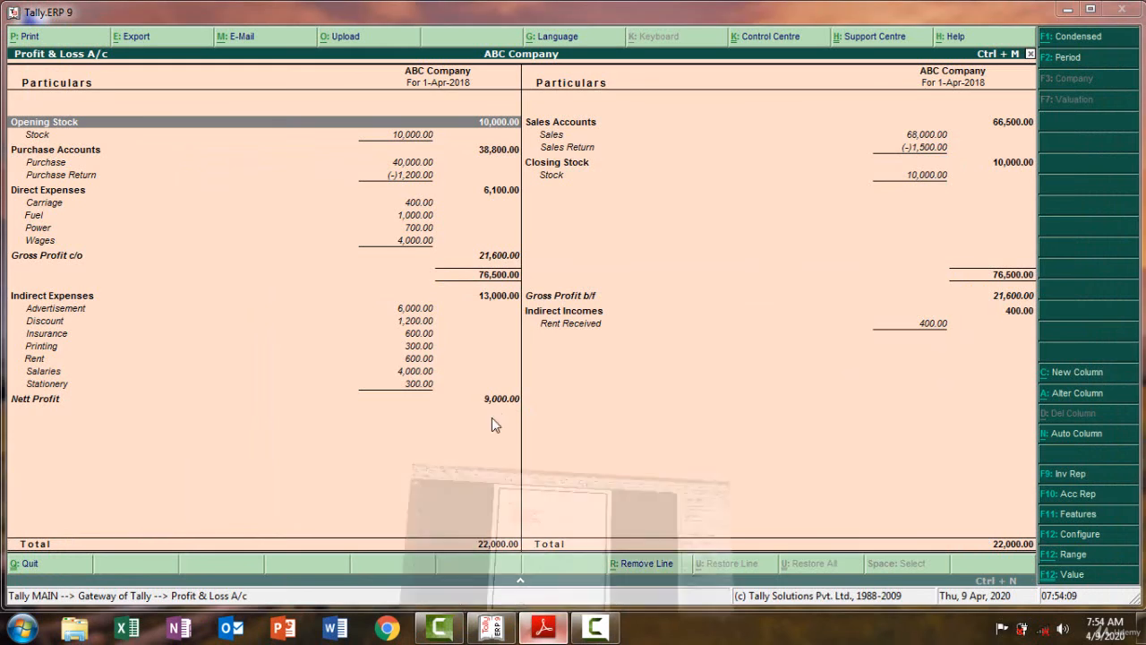
{"action": "left_click", "coordinate": [544, 627]}
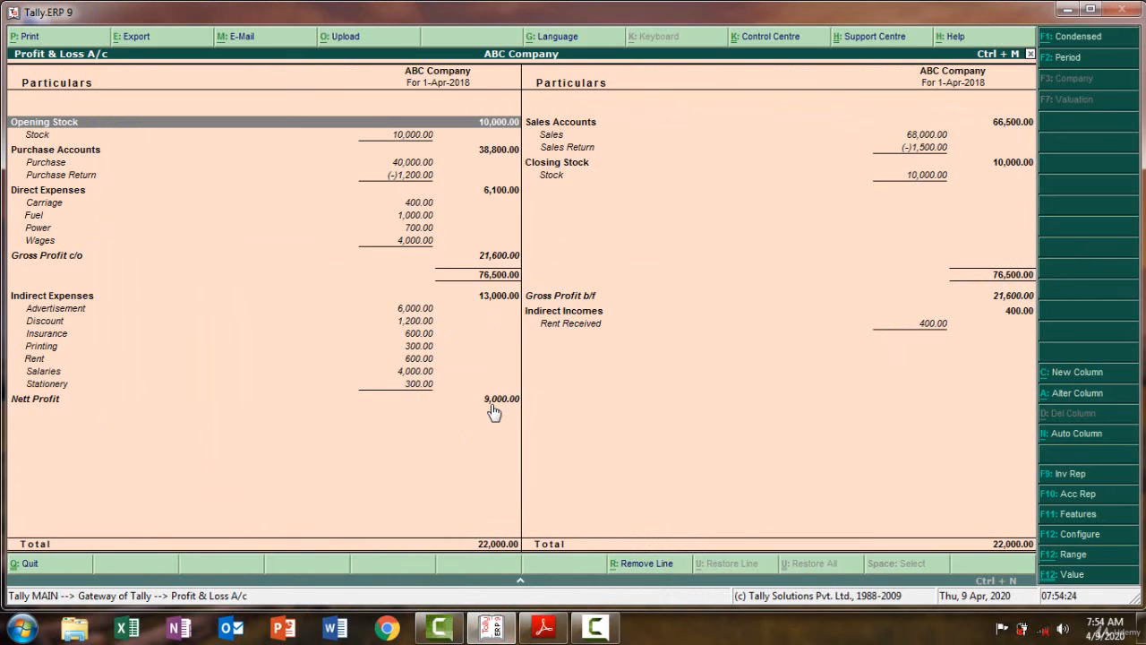
Check the net profit against the PDF's Answer page, review the remaining questions and the balance sheet answer, and return to Tally
{"action": "left_click", "coordinate": [545, 629]}
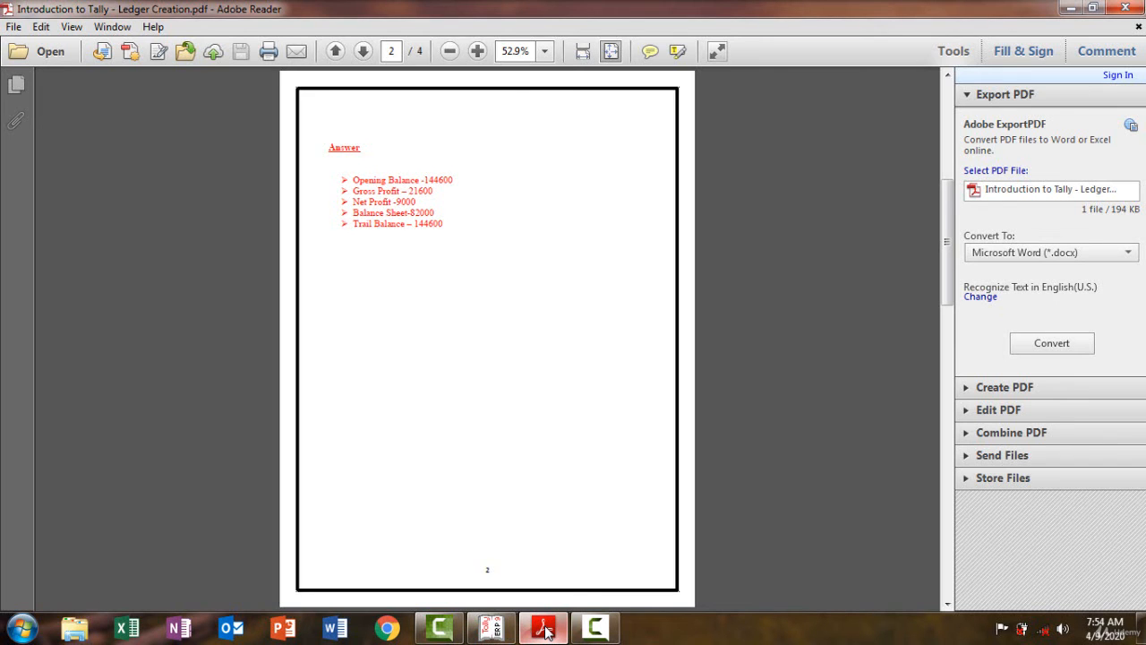
{"action": "left_click", "coordinate": [950, 106]}
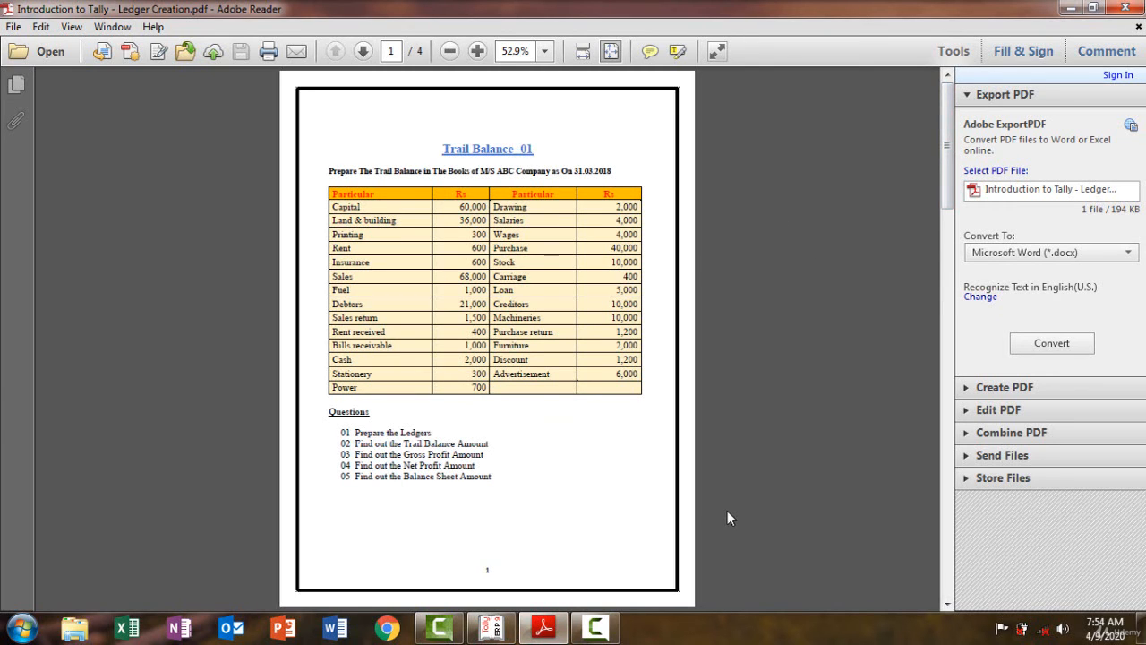
{"action": "left_click", "coordinate": [952, 521]}
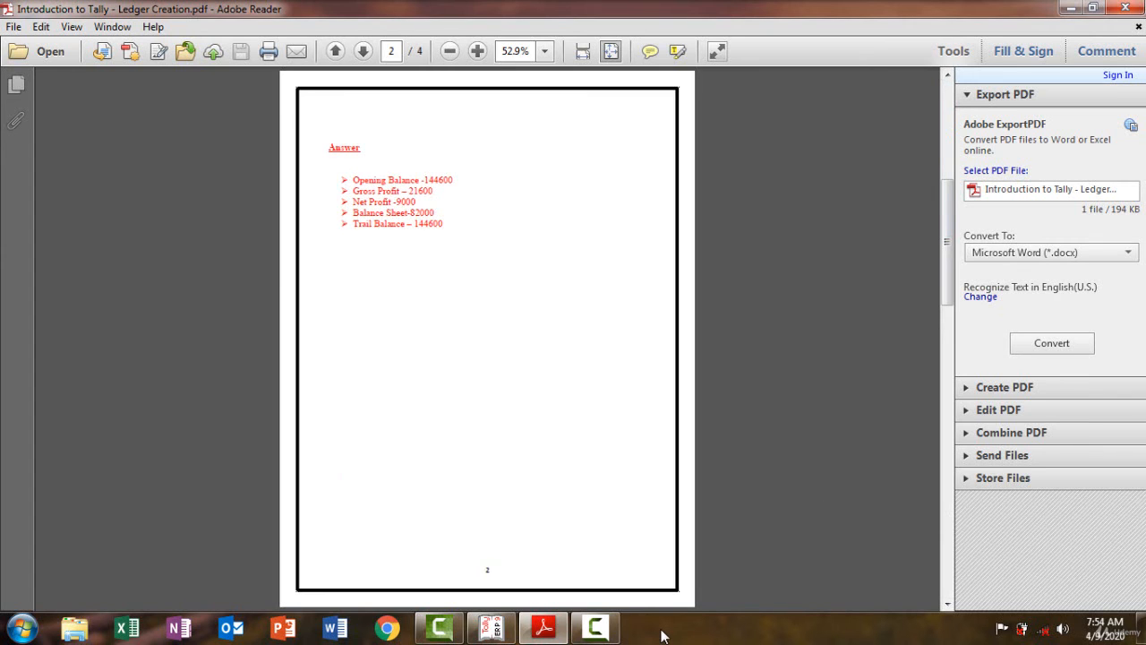
{"action": "left_click", "coordinate": [544, 630]}
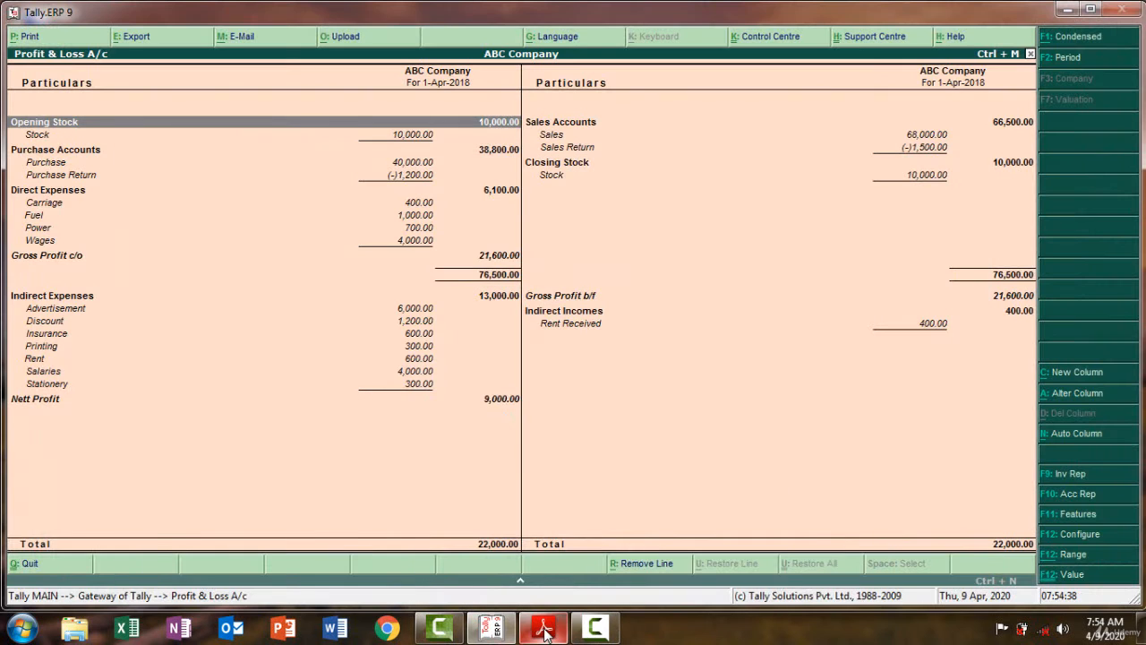
Close the Profit & Loss A/c and open ABC Company's Balance Sheet in detailed view
{"action": "key", "text": "Escape"}
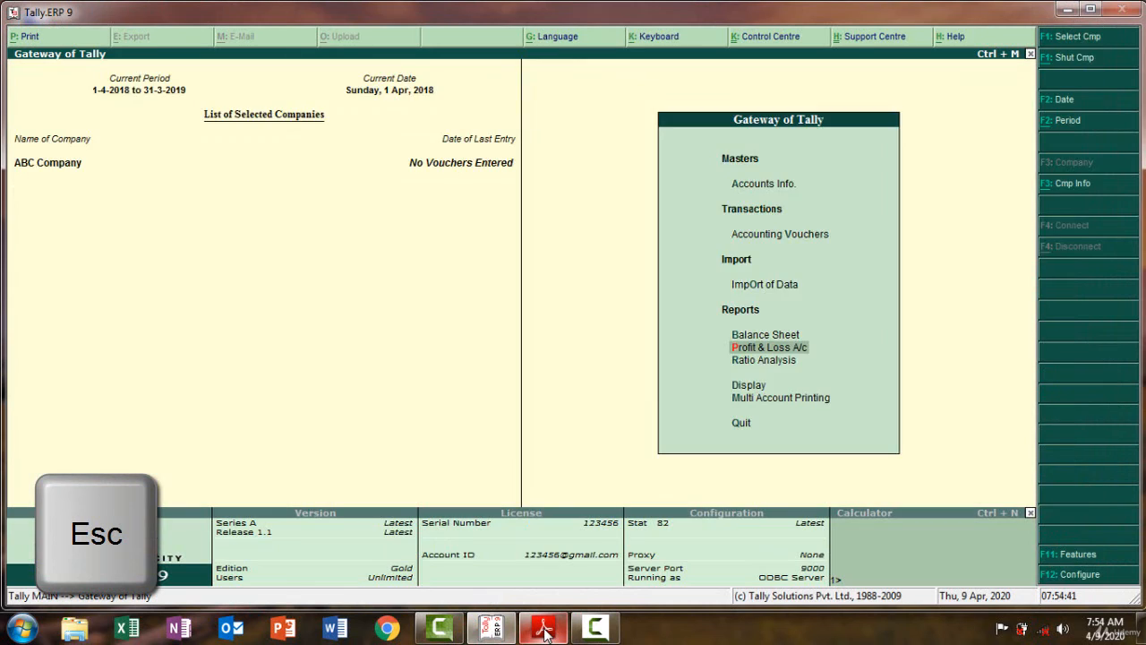
{"action": "key", "text": "Escape"}
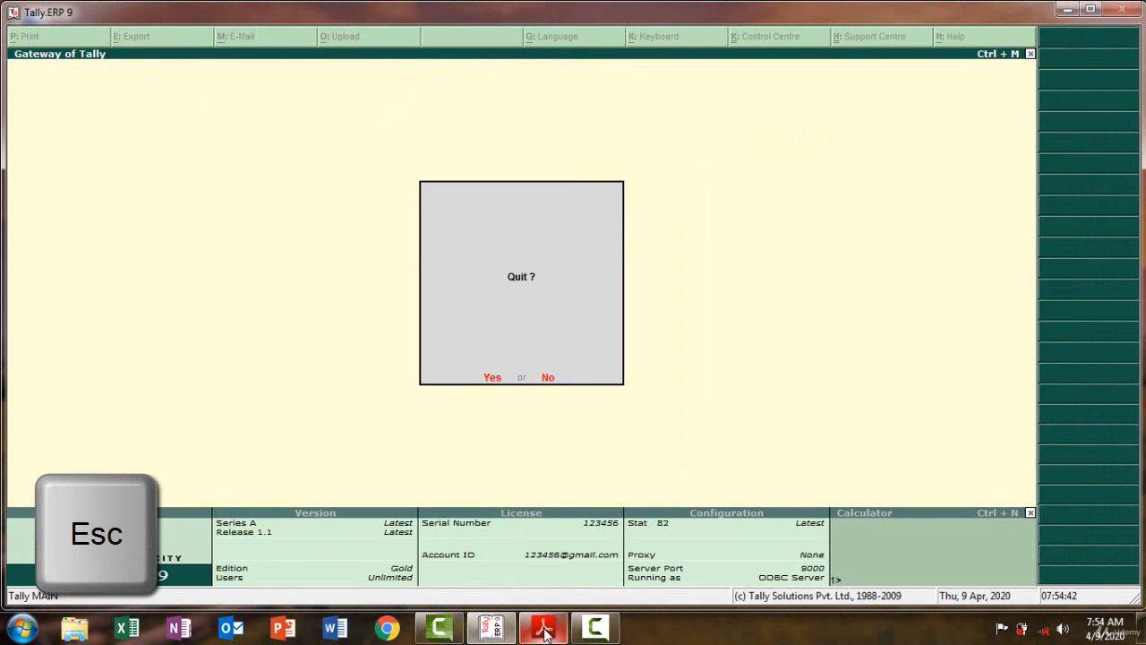
{"action": "key", "text": "Escape"}
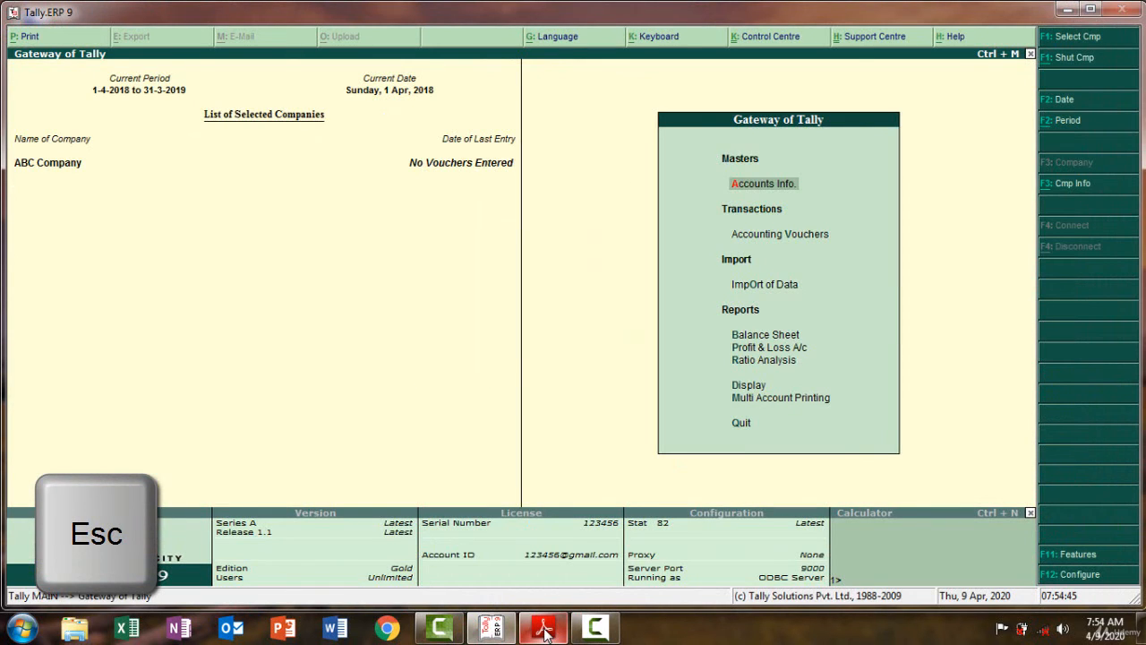
{"action": "left_click", "coordinate": [767, 339]}
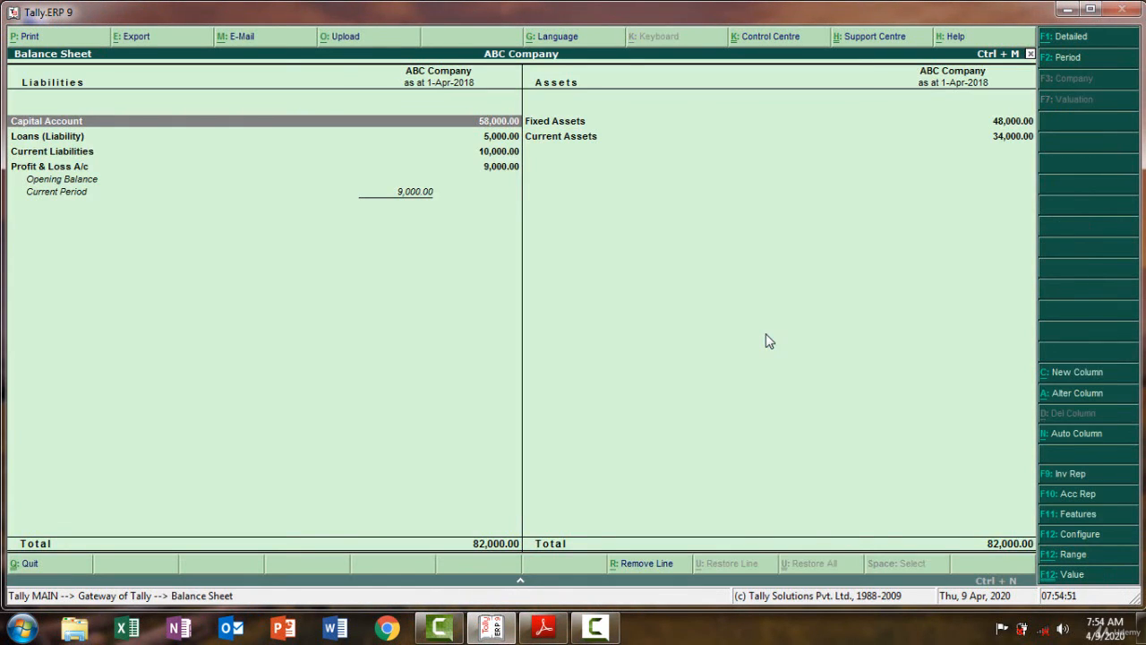
{"action": "key", "text": "alt+1"}
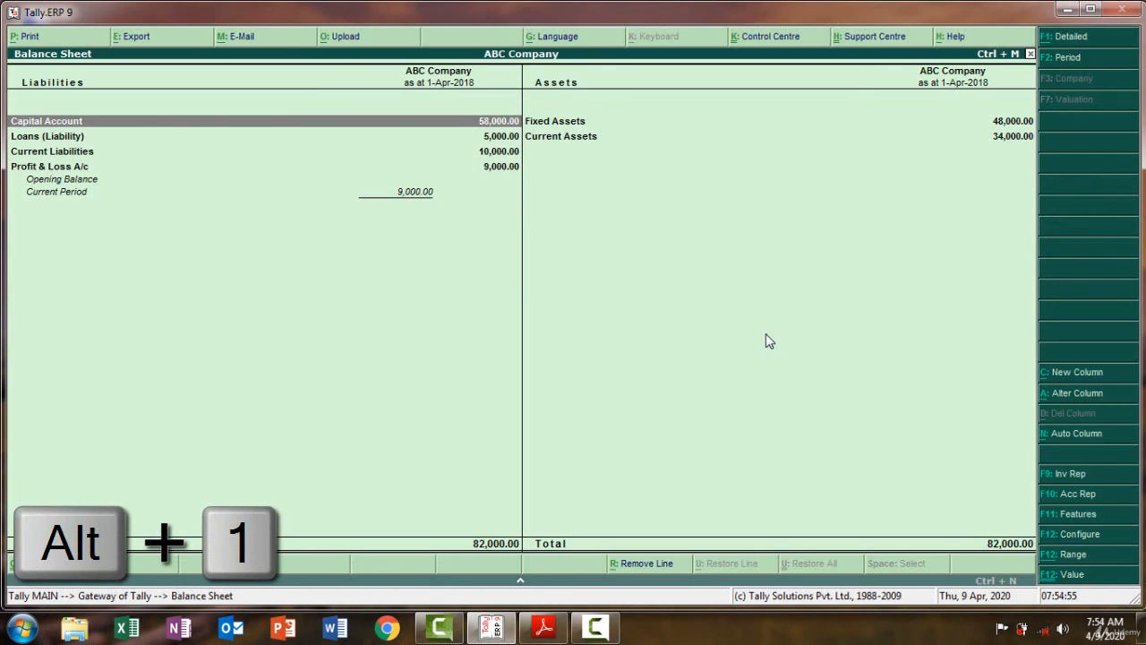
{"action": "key", "text": "alt+F1"}
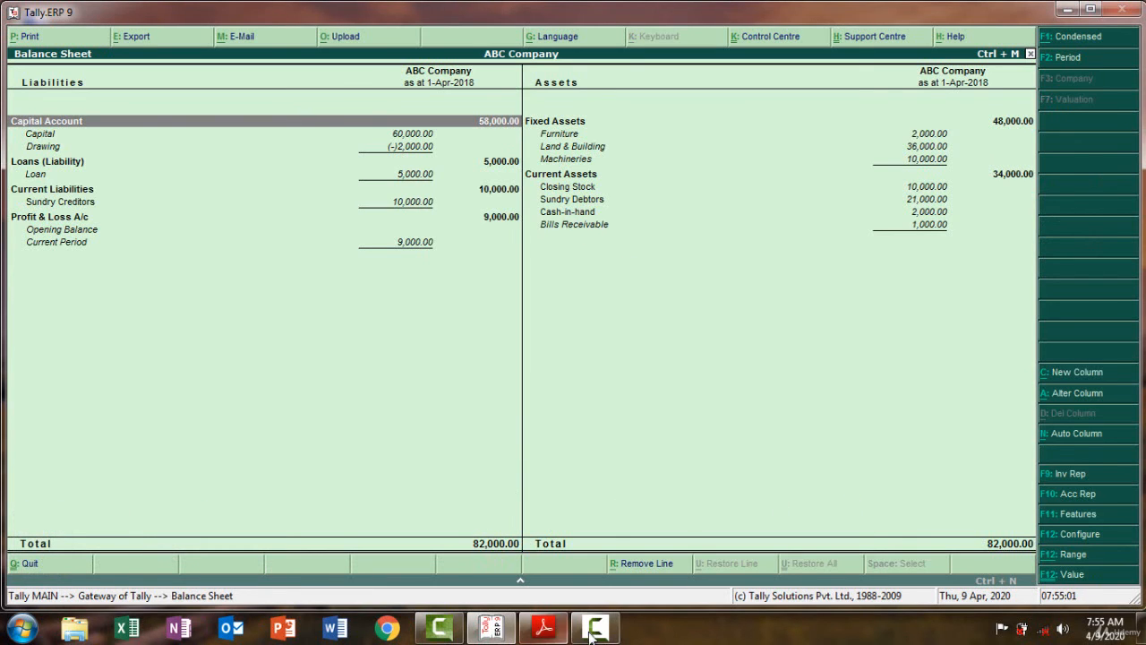
Compare the Balance Sheet total with the figure on the PDF's Answer page, return to Tally, and close the Balance Sheet
{"action": "left_click", "coordinate": [541, 630]}
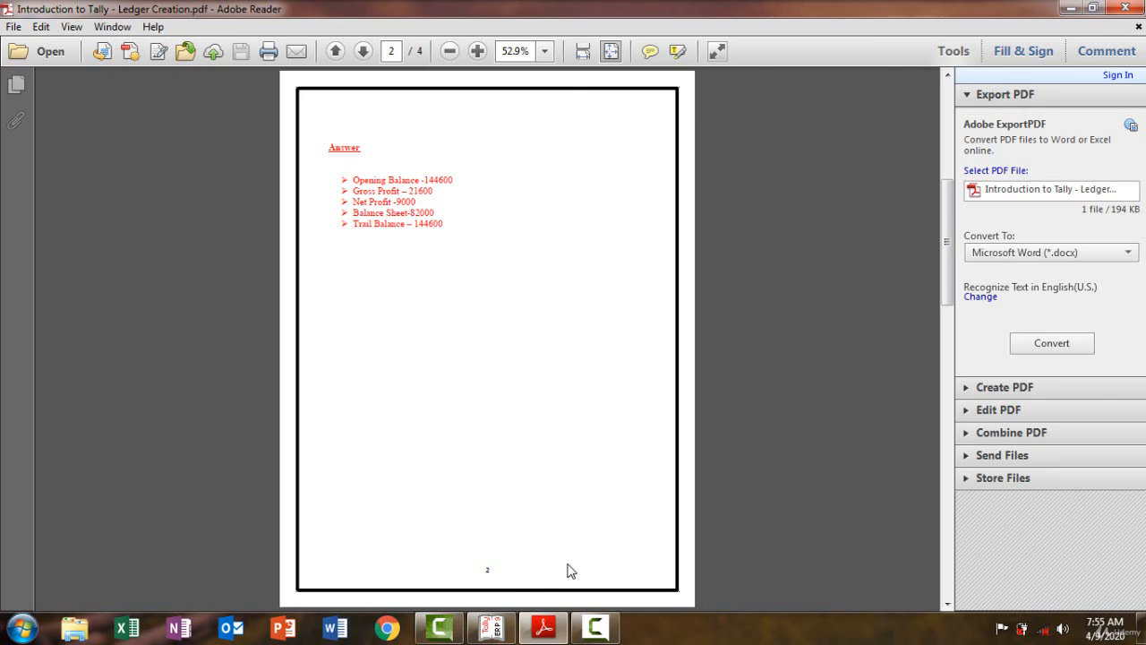
{"action": "mouse_move", "coordinate": [470, 634]}
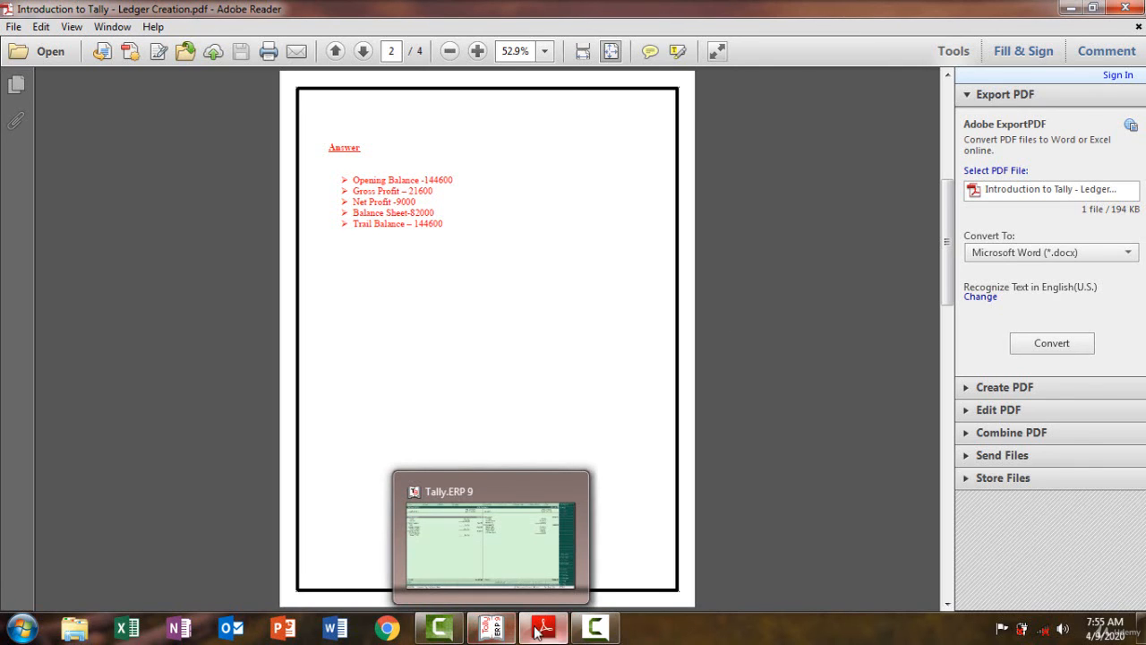
{"action": "left_click", "coordinate": [490, 632]}
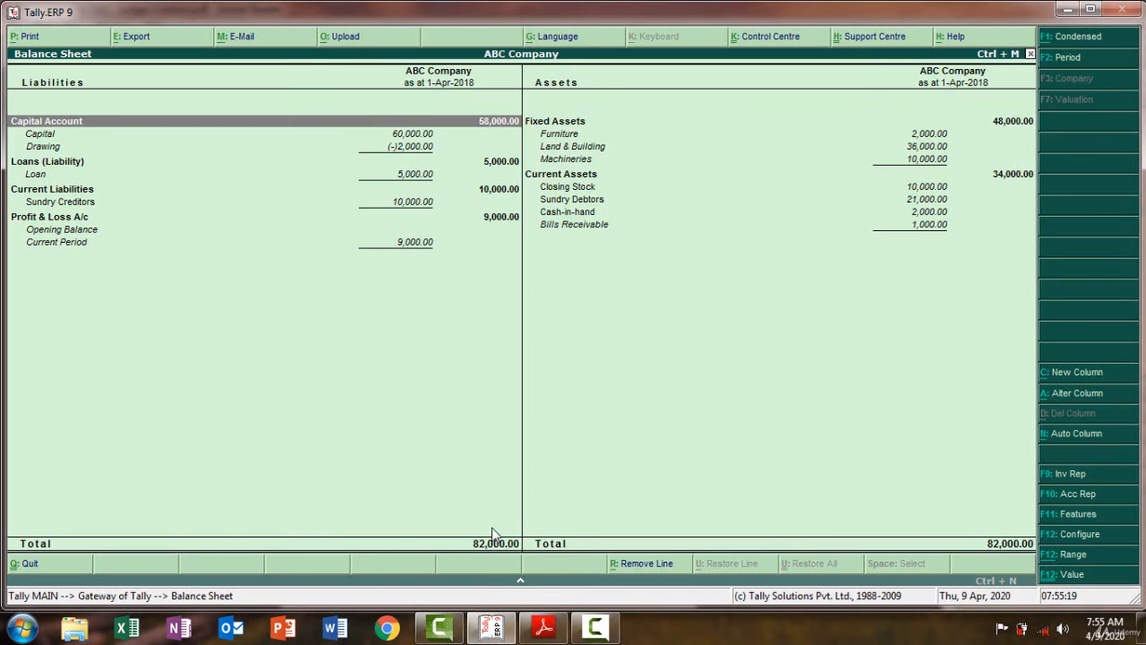
{"action": "key", "text": "Escape"}
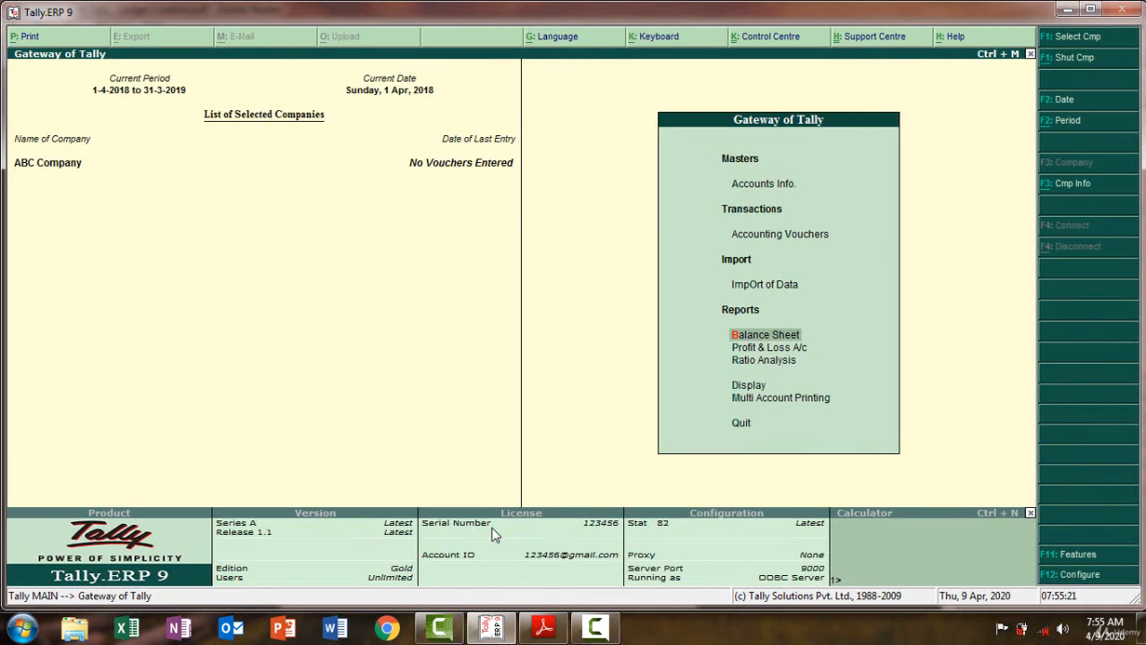
View the list of single ledgers available for alteration in ABC Company and leave it without choosing one
{"action": "left_click", "coordinate": [782, 183]}
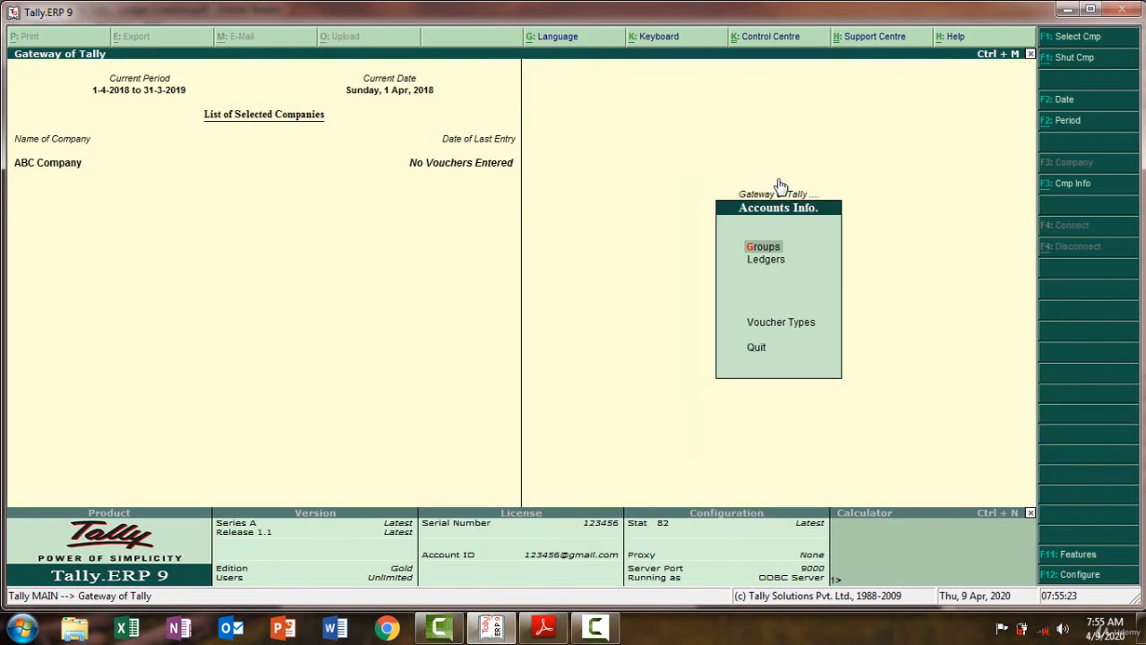
{"action": "left_click", "coordinate": [771, 260]}
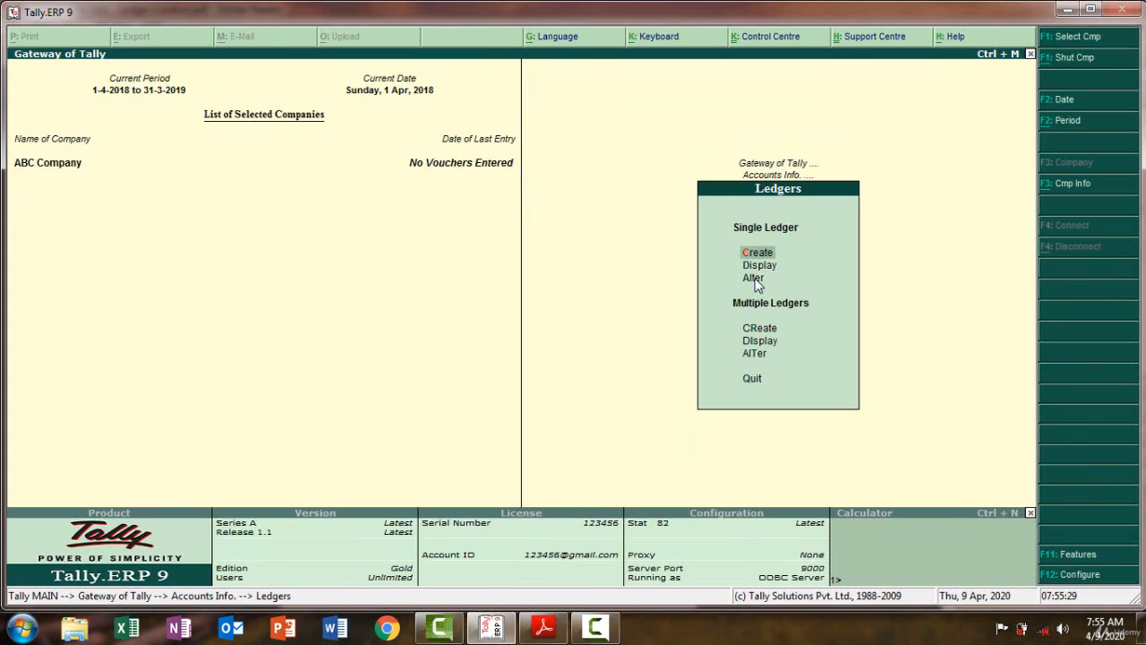
{"action": "left_click", "coordinate": [755, 280]}
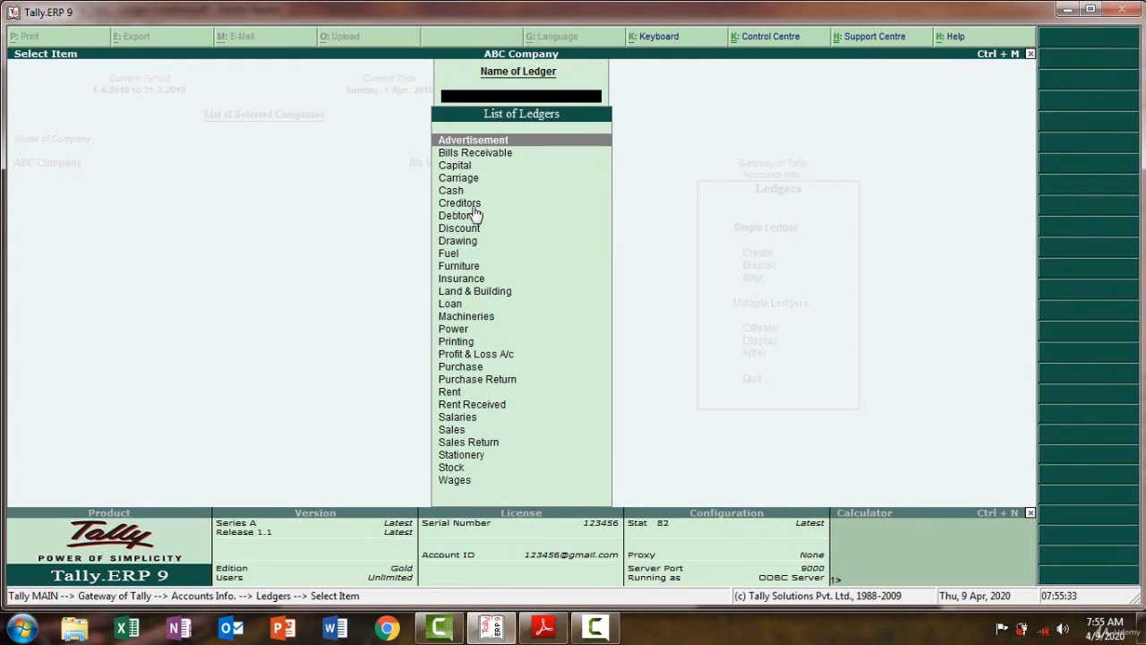
{"action": "key", "text": "Escape"}
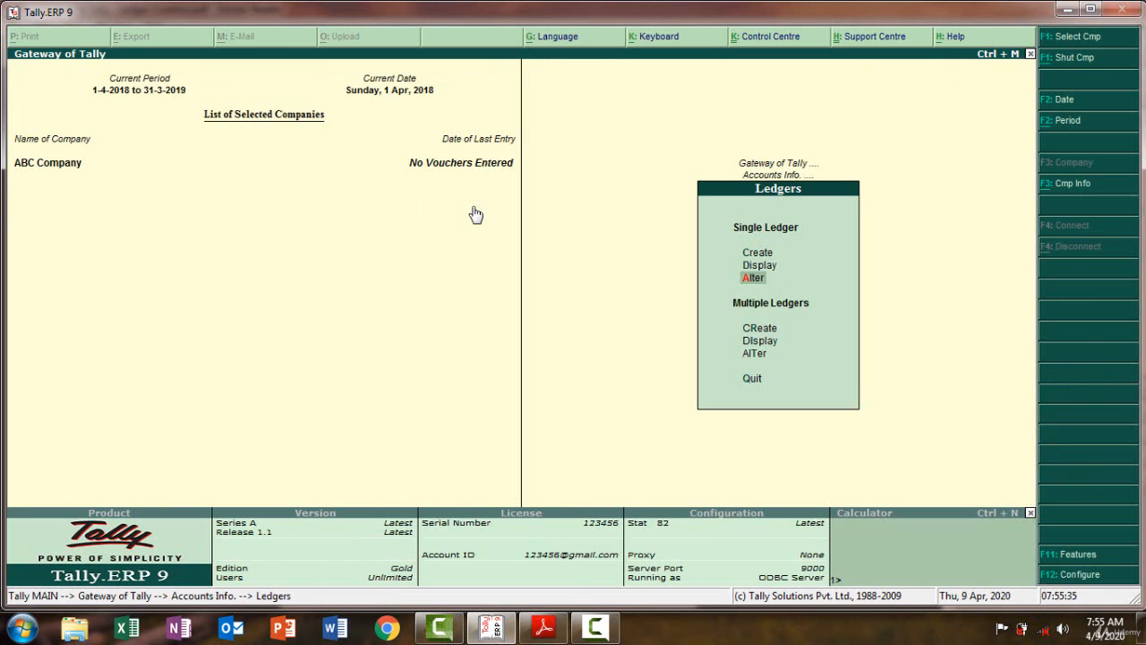
Review the Trail Balance -01 ledger table and questions on the PDF's first page, and return to Tally
{"action": "left_click", "coordinate": [542, 631]}
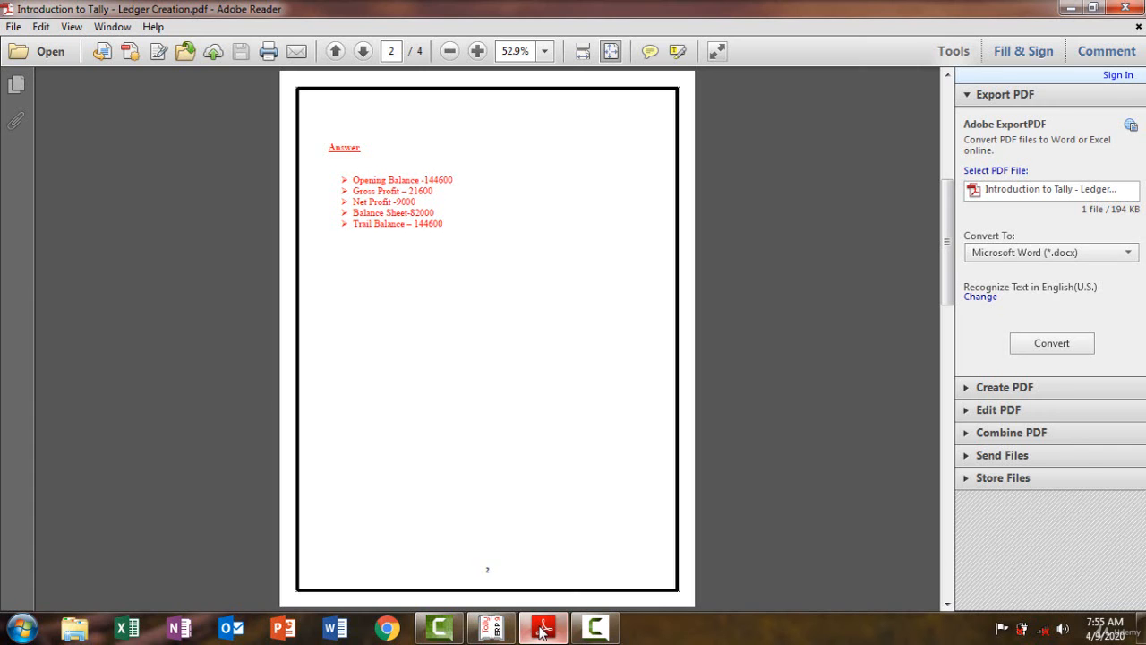
{"action": "scroll", "coordinate": [953, 135], "scroll_direction": "up", "scroll_amount": 2}
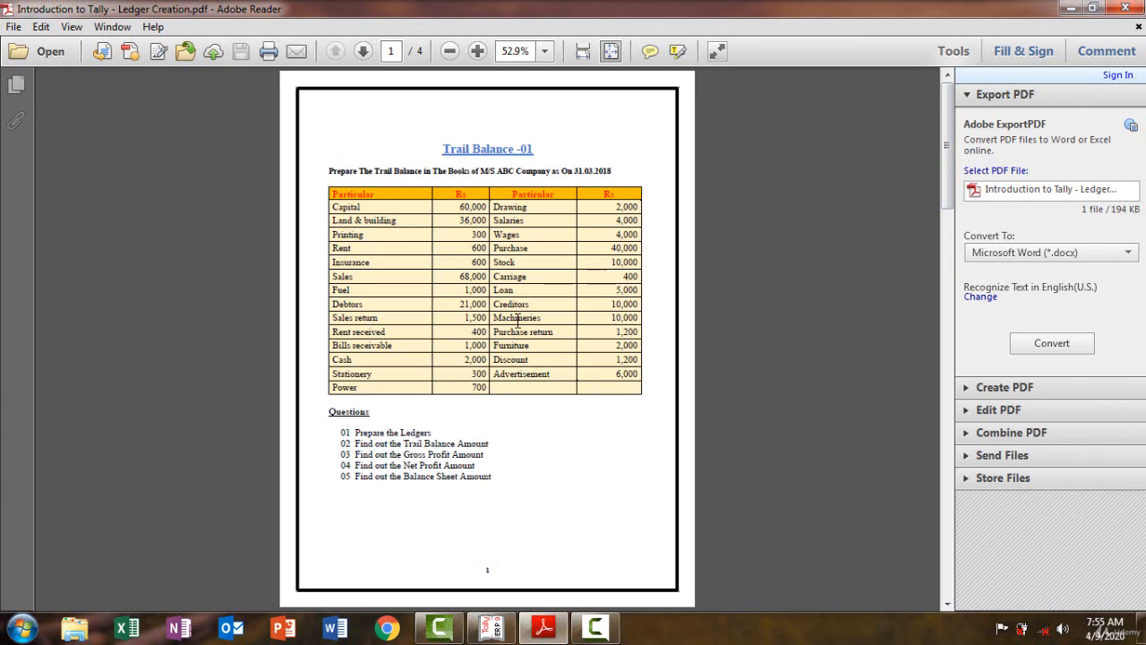
{"action": "left_click", "coordinate": [546, 627]}
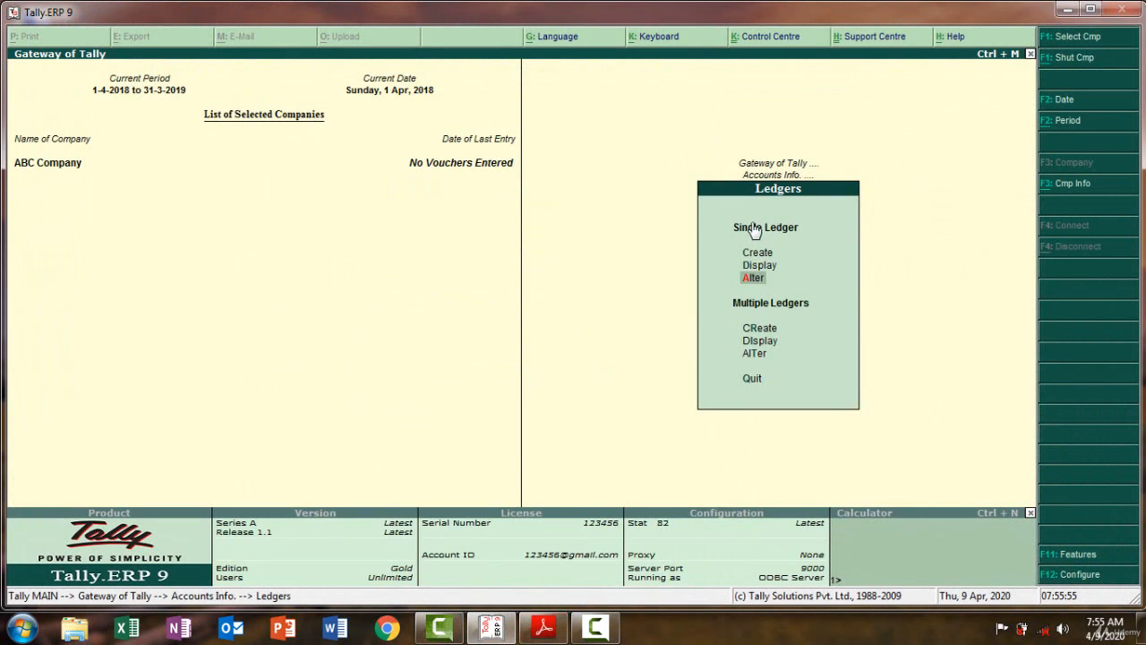
Go back to the Gateway of Tally and open the existing Capital ledger for single-ledger alteration
{"action": "key", "text": "Escape"}
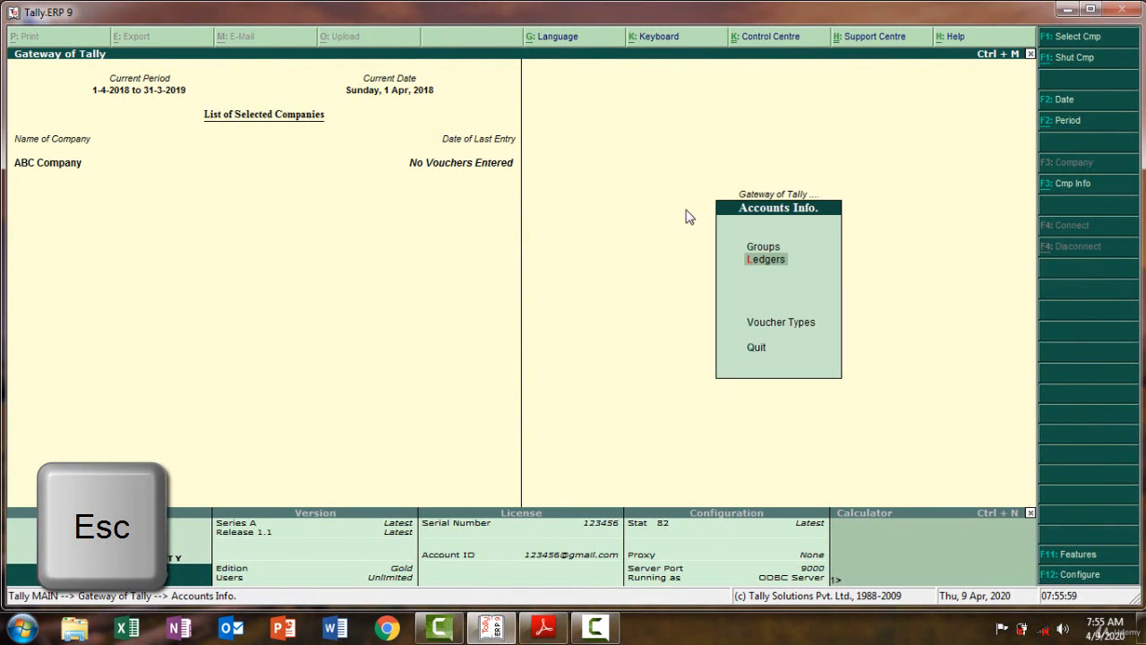
{"action": "key", "text": "Escape"}
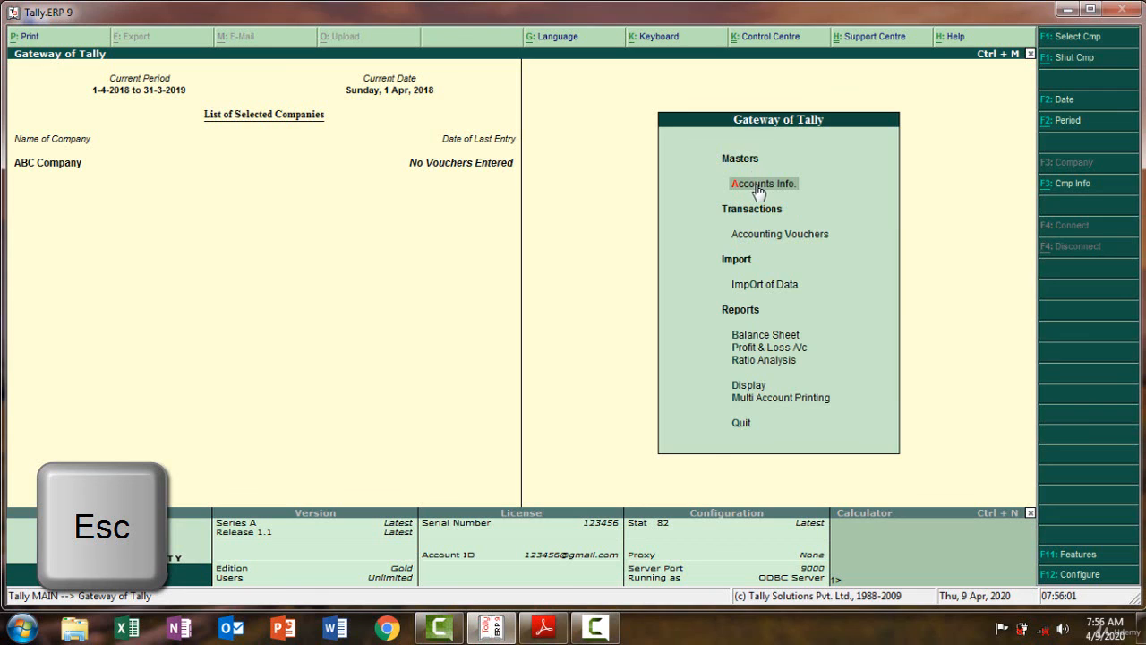
{"action": "left_click", "coordinate": [753, 183]}
{"action": "left_click", "coordinate": [756, 259]}
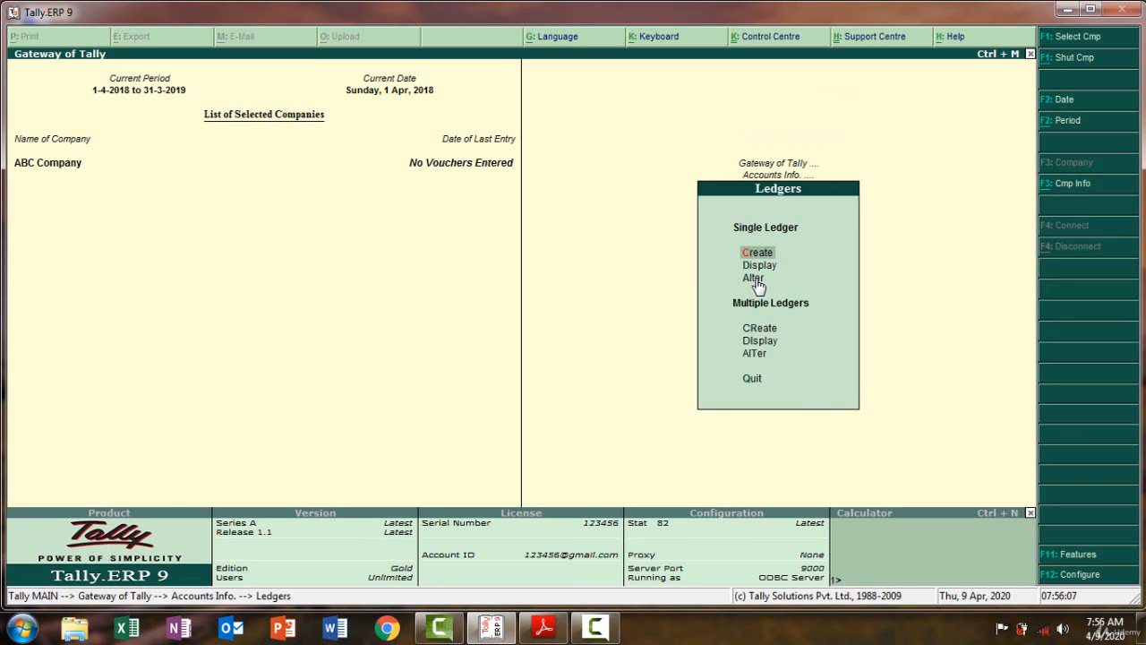
{"action": "left_click", "coordinate": [754, 279]}
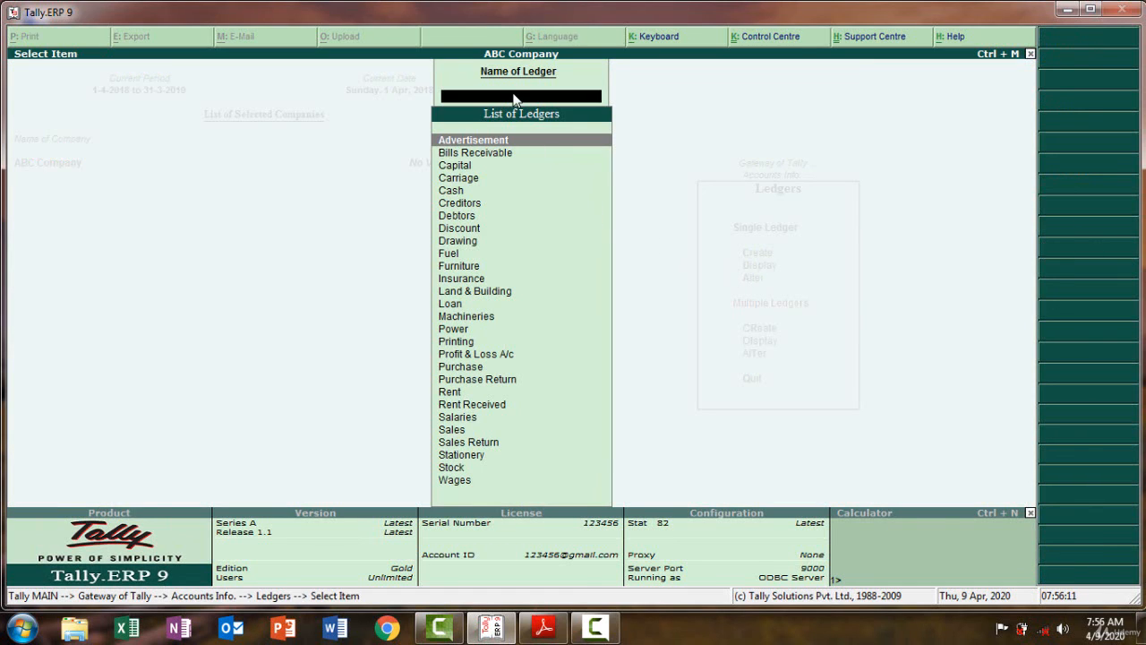
{"action": "type", "text": "Ca"}
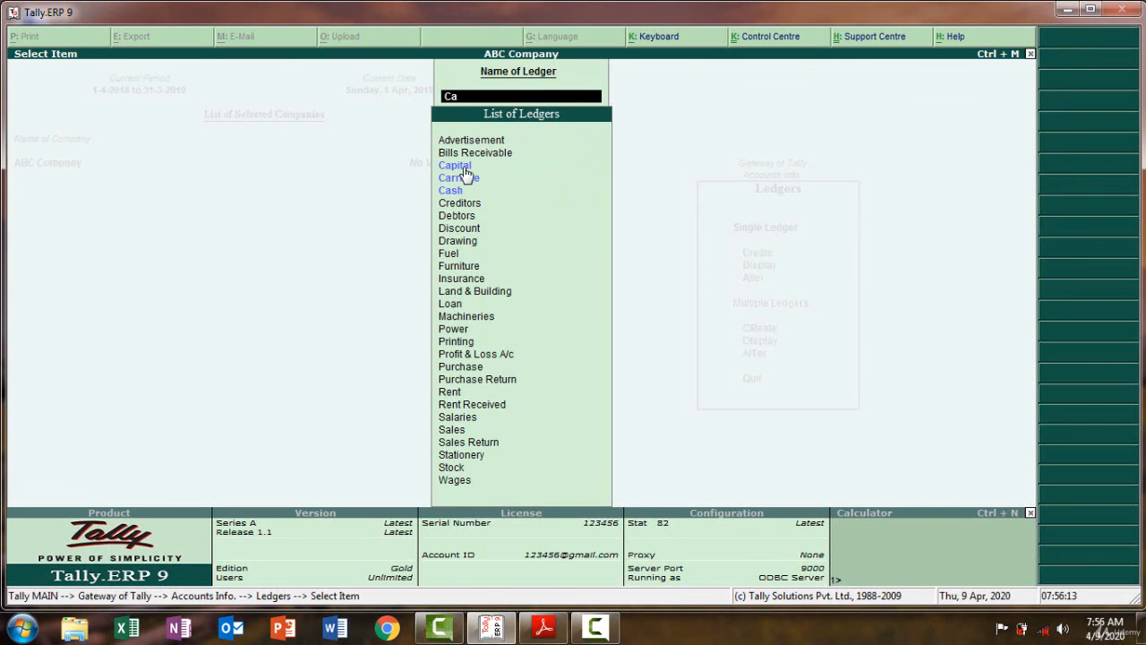
{"action": "left_click", "coordinate": [462, 166]}
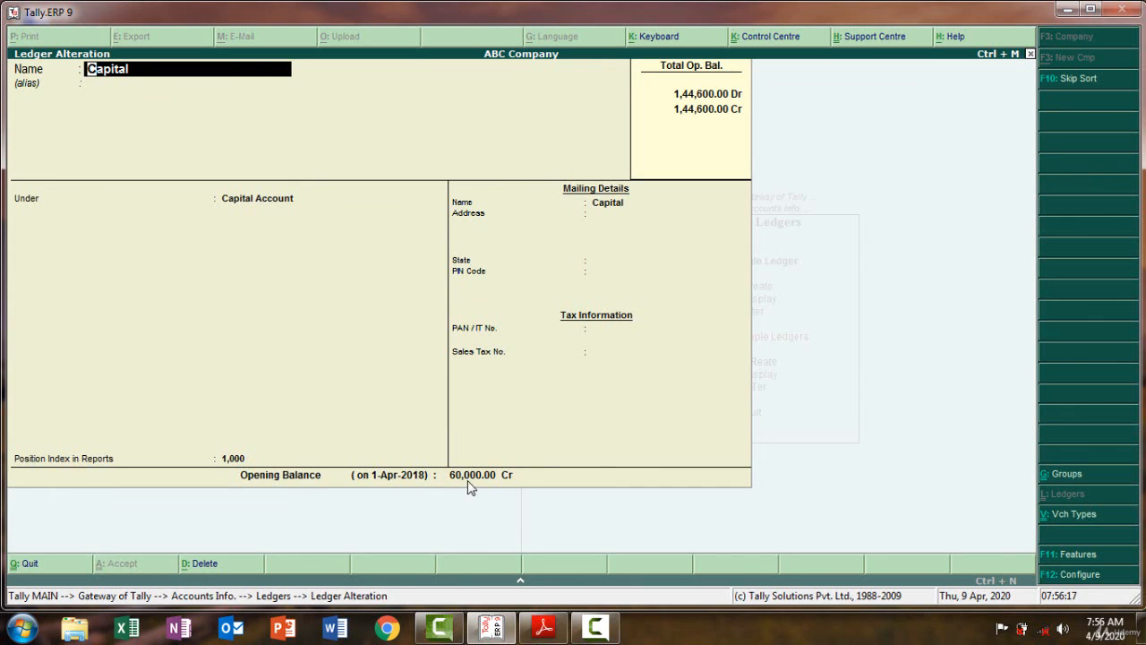
Set the Capital ledger's opening balance to 65,000 Cr and proceed to the acceptance prompt
{"action": "key", "text": "Return"}
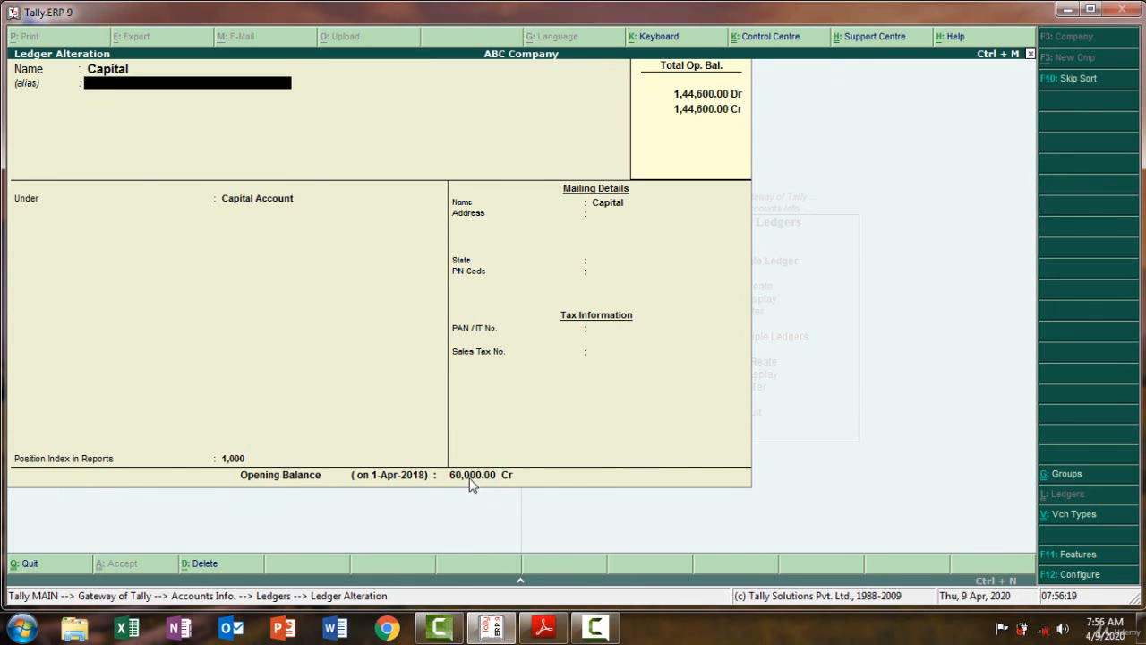
{"action": "key", "text": "Return"}
{"action": "key", "text": "Return"}
{"action": "key", "text": "Return"}
{"action": "key", "text": "Return"}
{"action": "key", "text": "Return"}
{"action": "key", "text": "Return"}
{"action": "key", "text": "Return"}
{"action": "key", "text": "Return"}
{"action": "key", "text": "Return"}
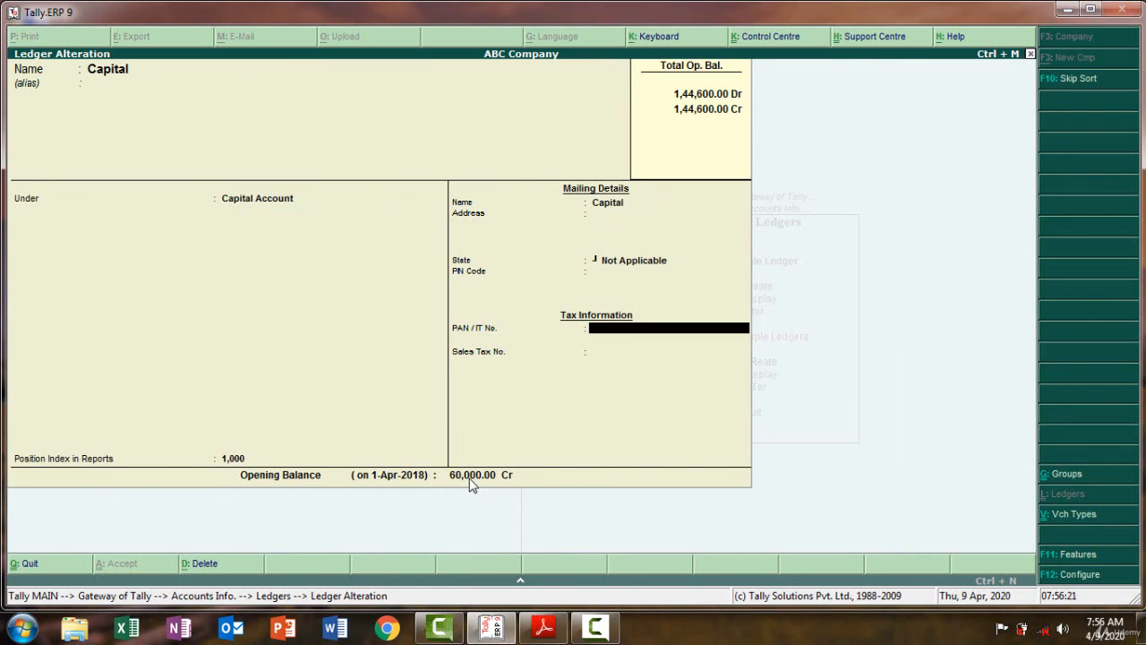
{"action": "type", "text": "65000"}
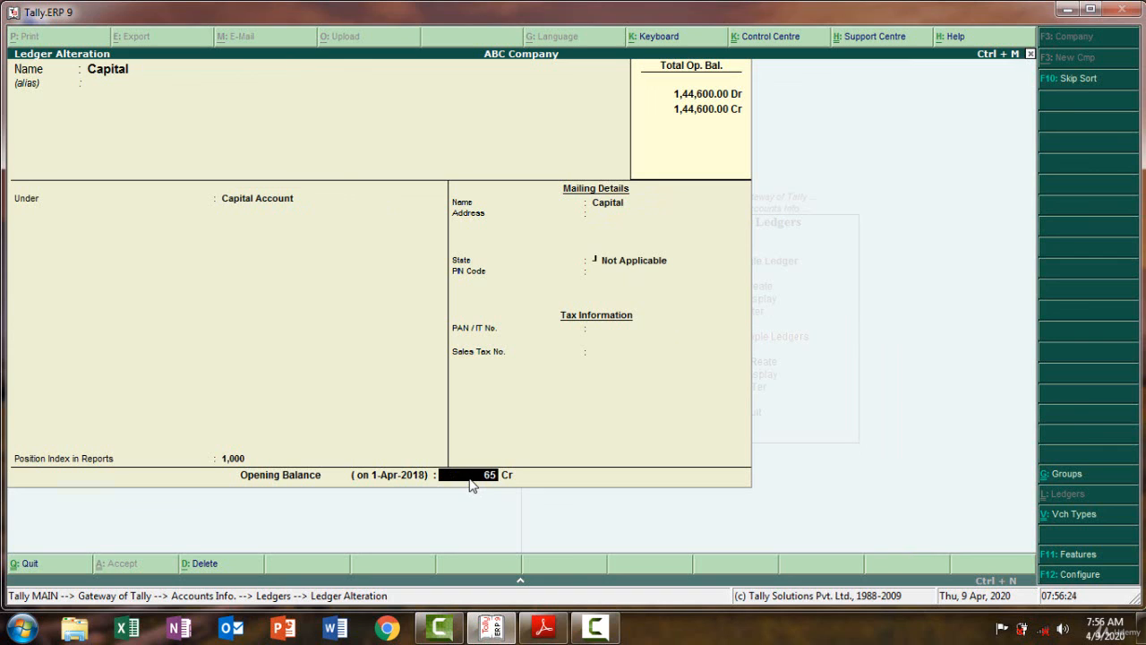
{"action": "key", "text": "Return"}
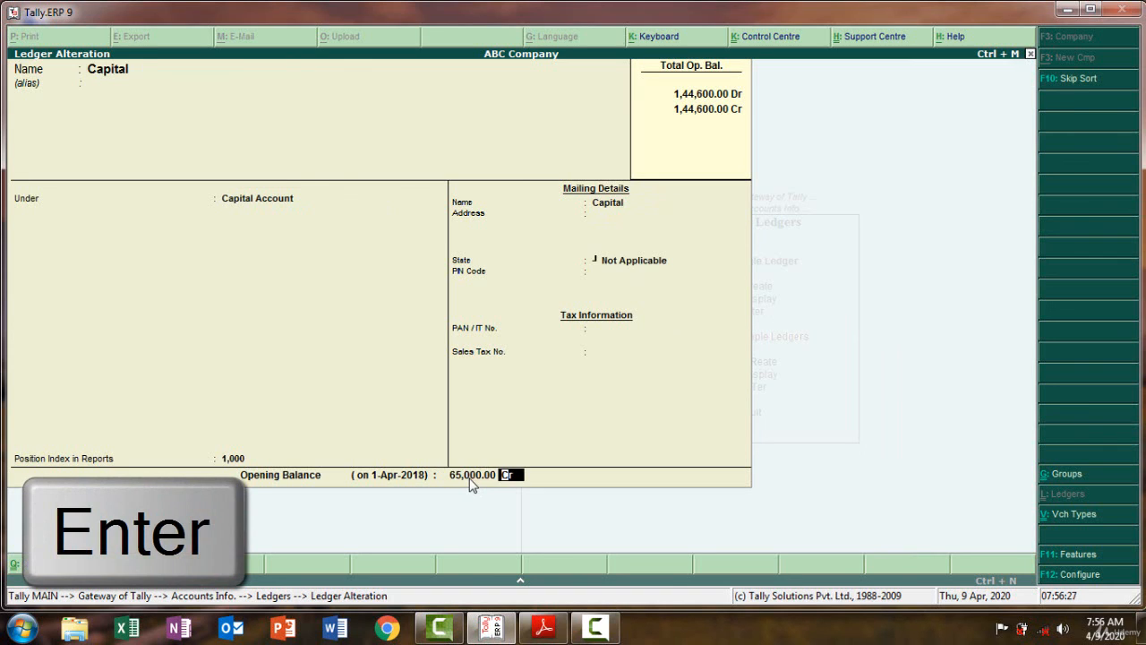
{"action": "key", "text": "Return"}
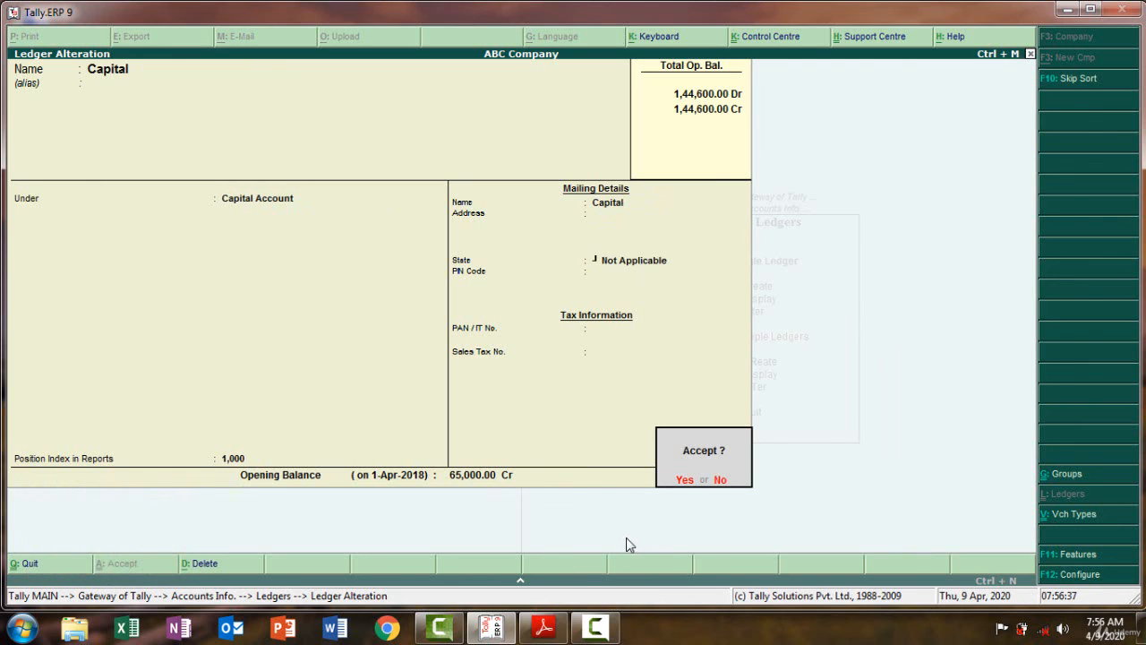
Decline the Capital ledger change, quit the alteration without saving, and go back to the Gateway of Tally
{"action": "key", "text": "n"}
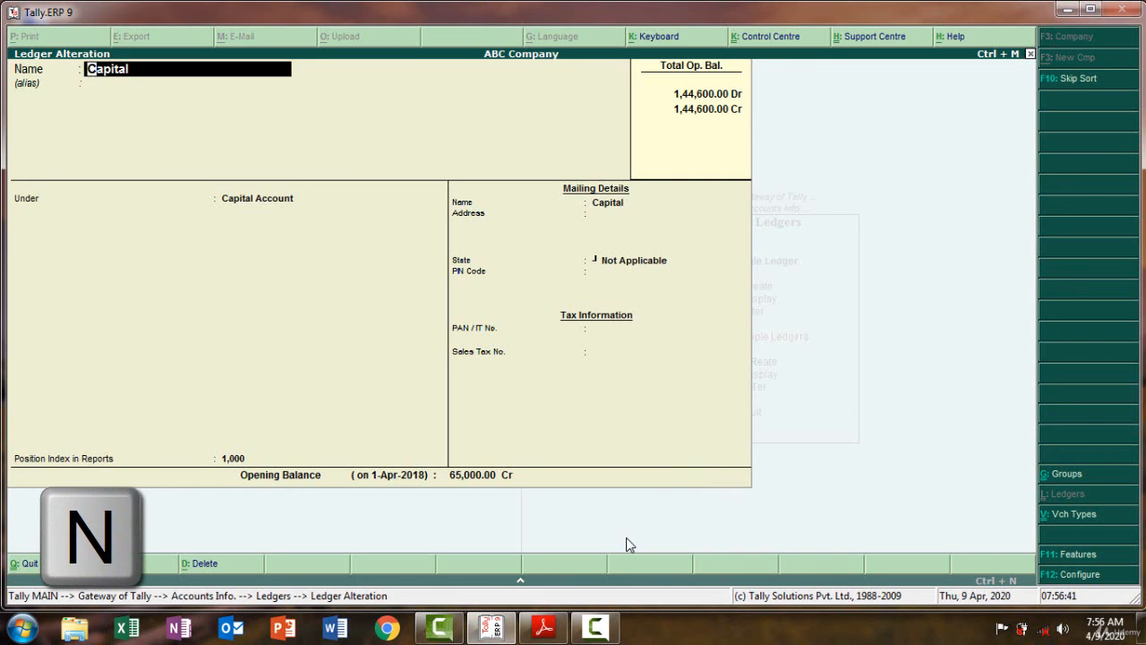
{"action": "key", "text": "Escape"}
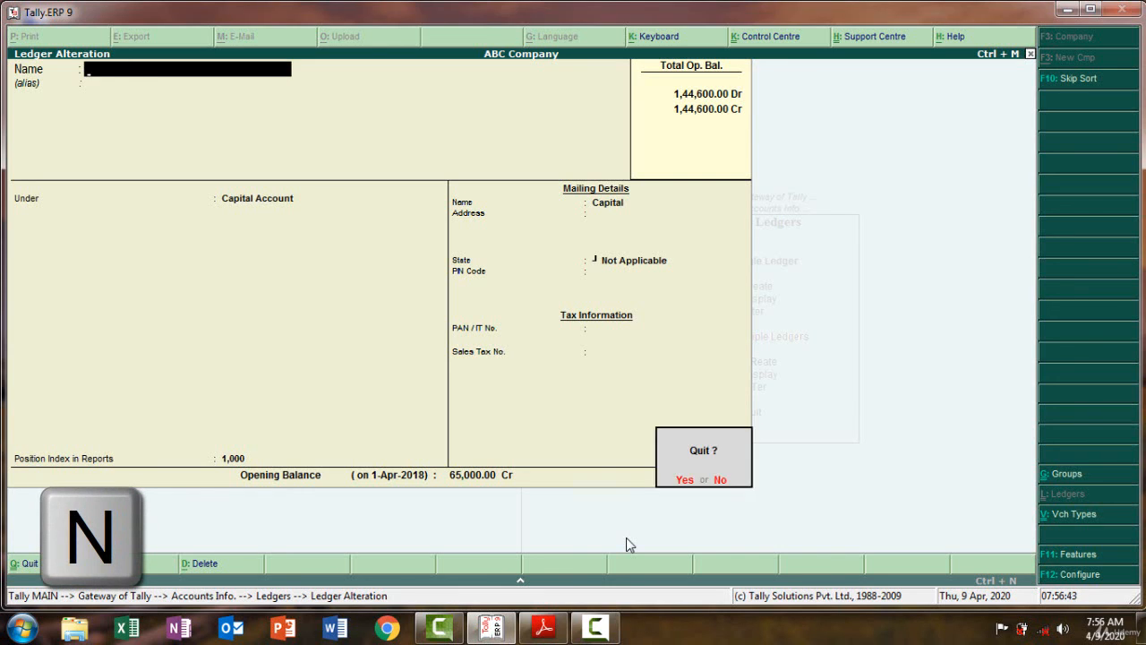
{"action": "key", "text": "Escape"}
{"action": "key", "text": "Escape"}
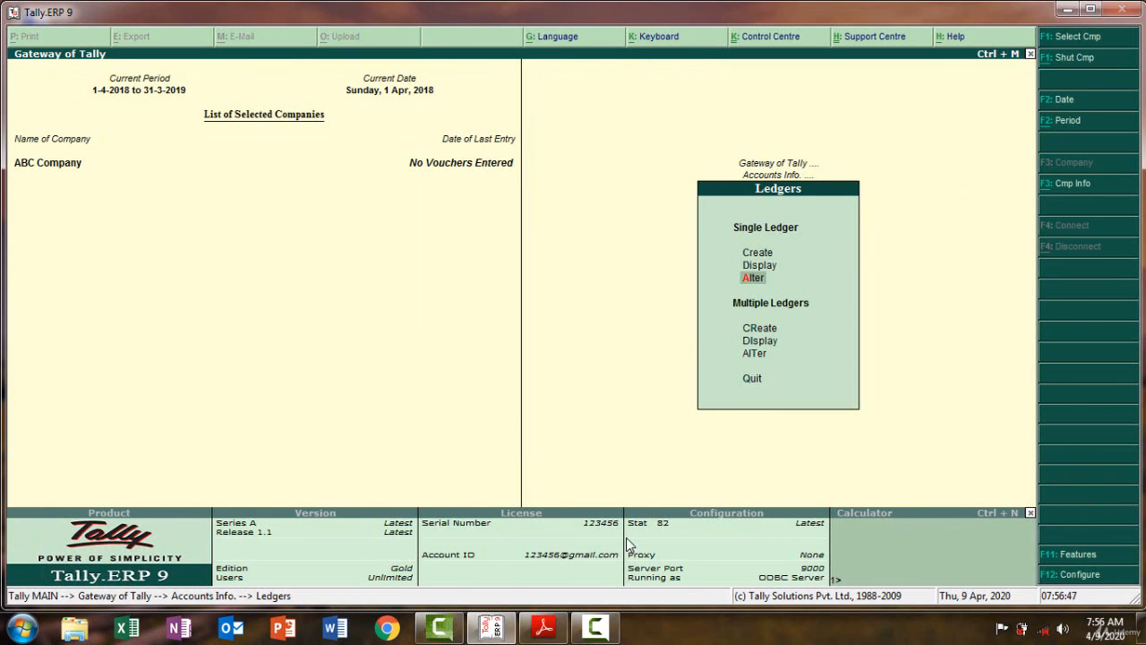
{"action": "key", "text": "Escape"}
{"action": "key", "text": "Escape"}
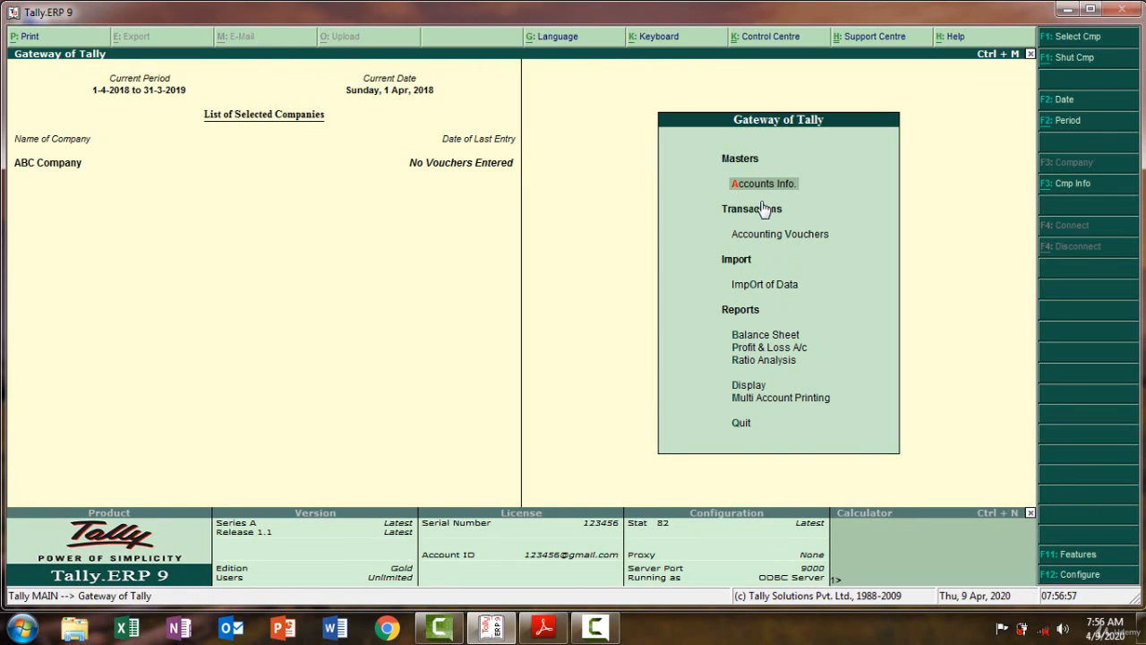
Open the list of single ledgers for display under ABC Company's accounts information
{"action": "key", "text": "Return"}
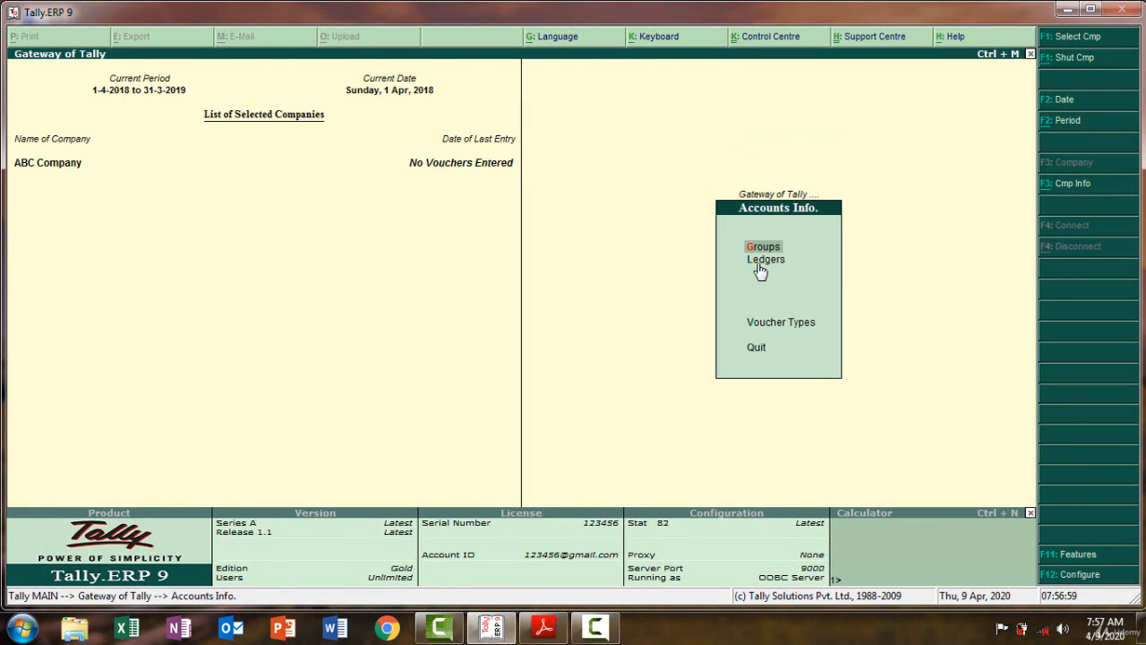
{"action": "key", "text": "l"}
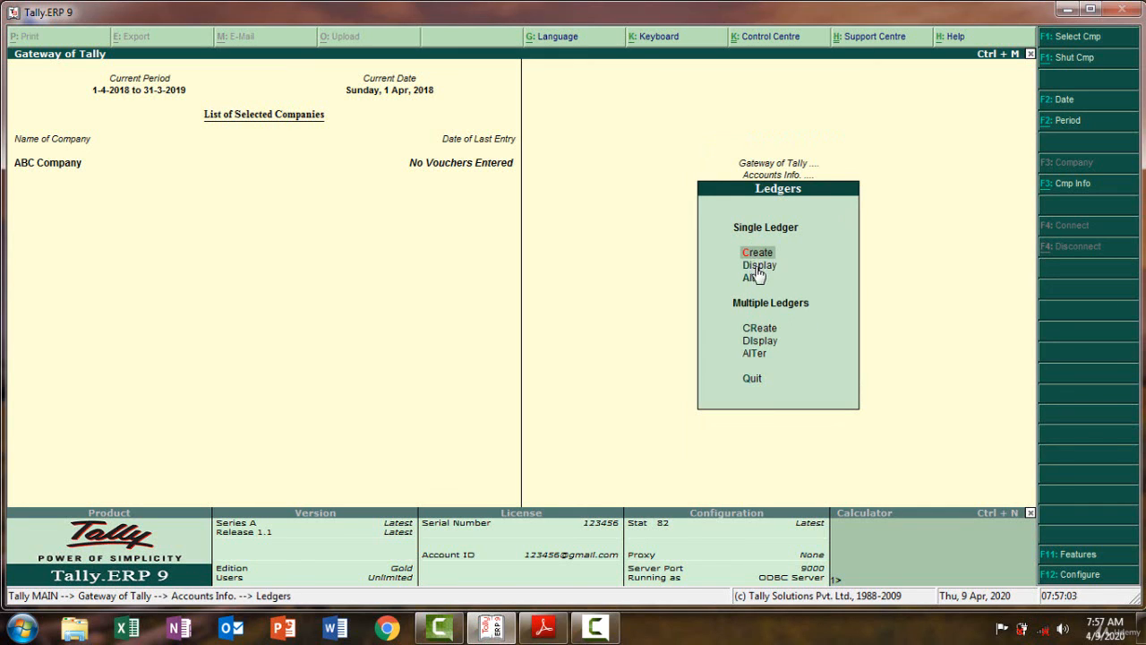
{"action": "left_click", "coordinate": [757, 267]}
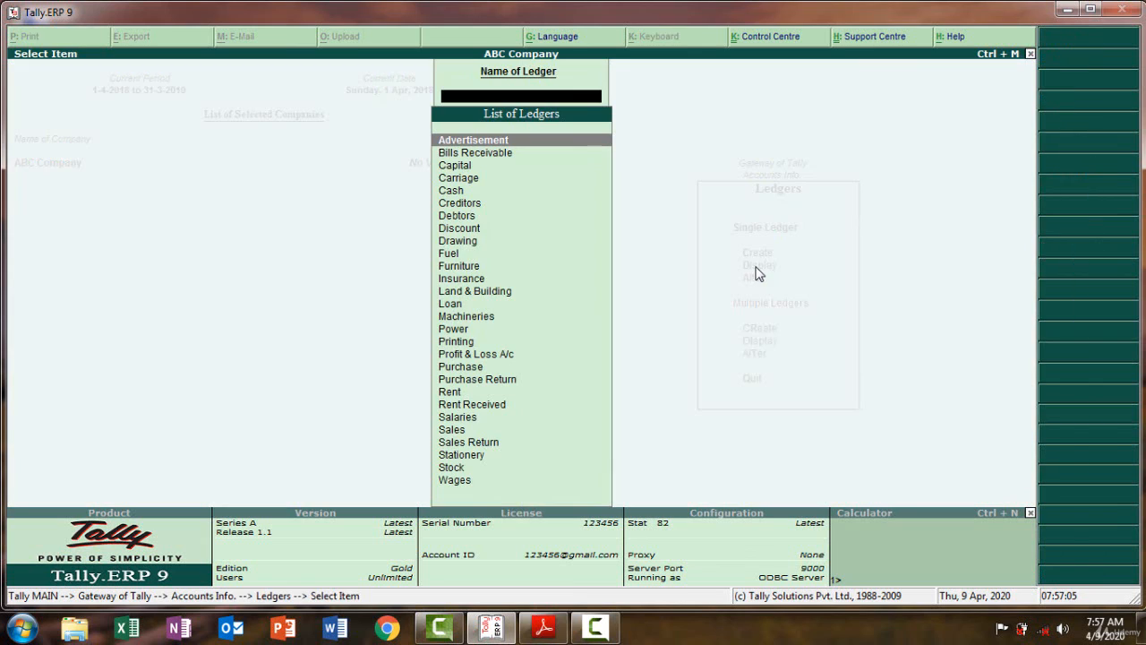